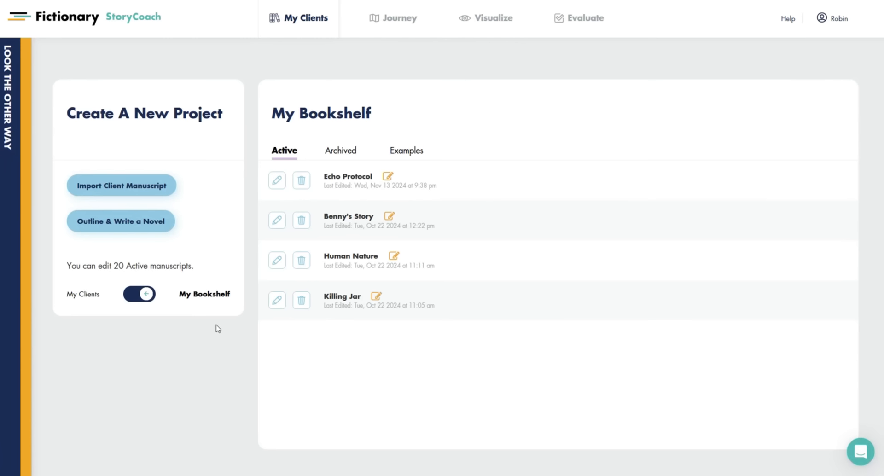
- Compare the My Clients and My Bookshelf project lists, finishing on My Bookshelf
left_click(146, 295)
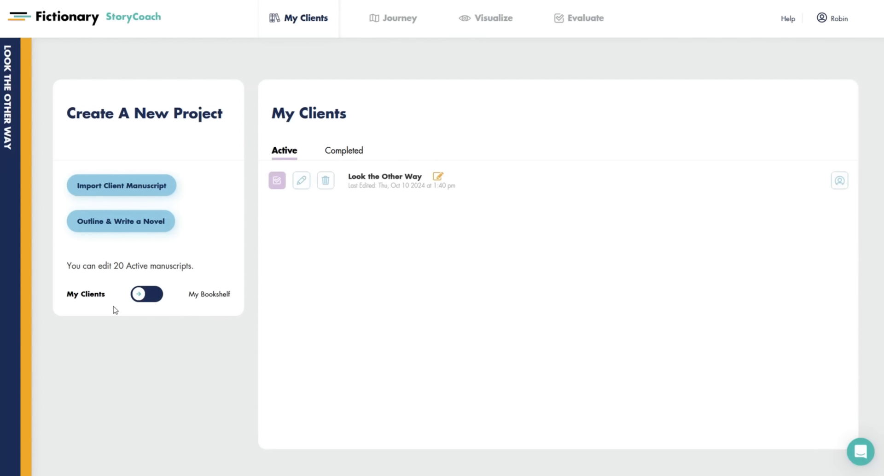
left_click(143, 297)
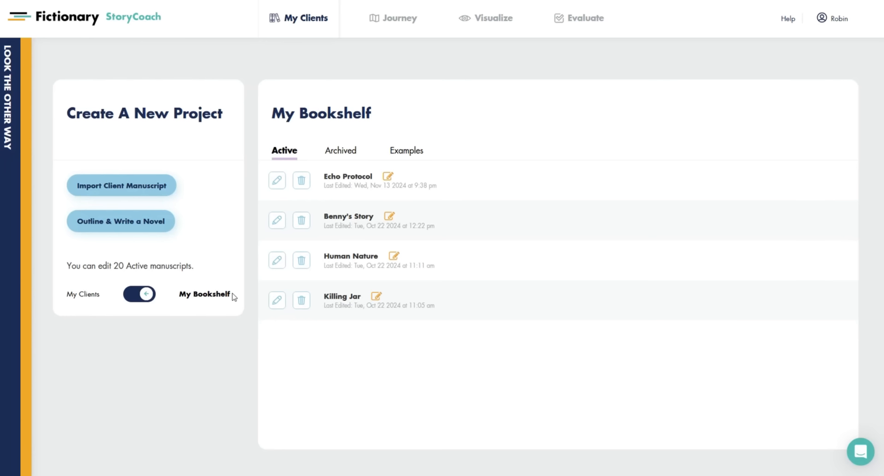
left_click(144, 295)
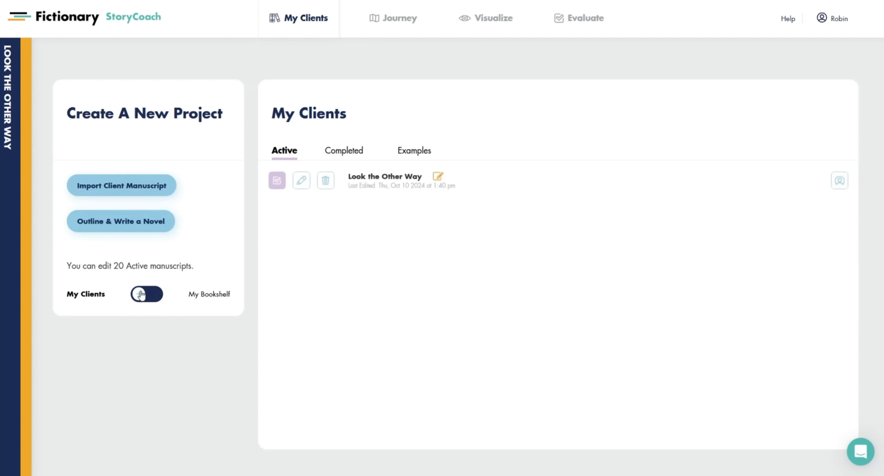
left_click(144, 295)
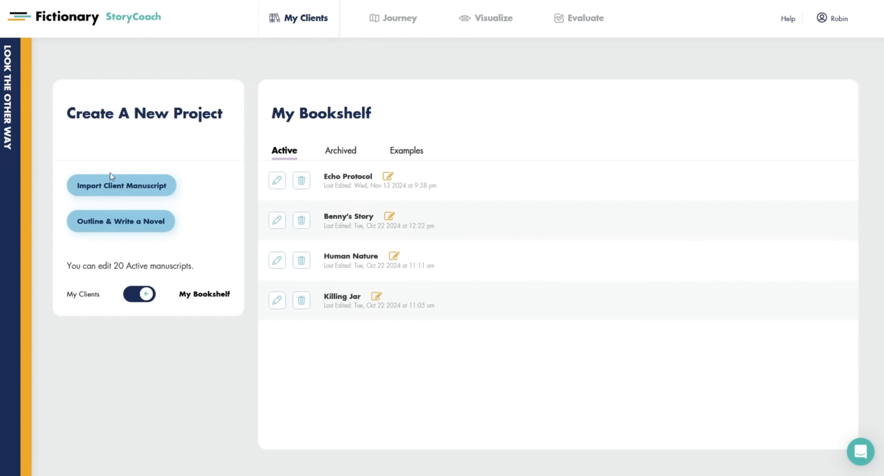
- Start a client manuscript import and choose the Word file Convergence Point Export from Downloads
left_click(128, 189)
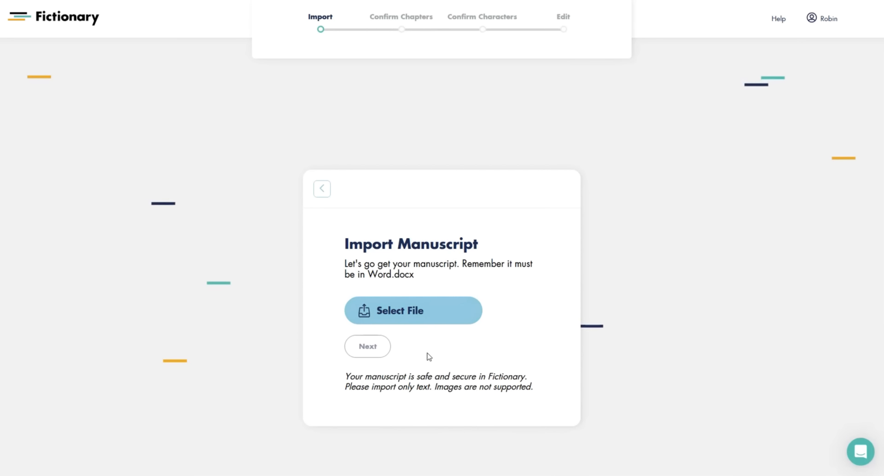
left_click(406, 312)
left_click(168, 92)
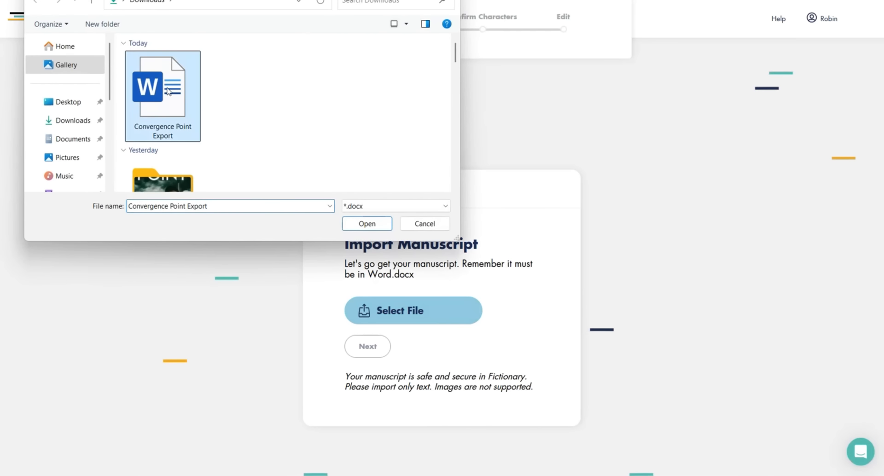
left_click(367, 224)
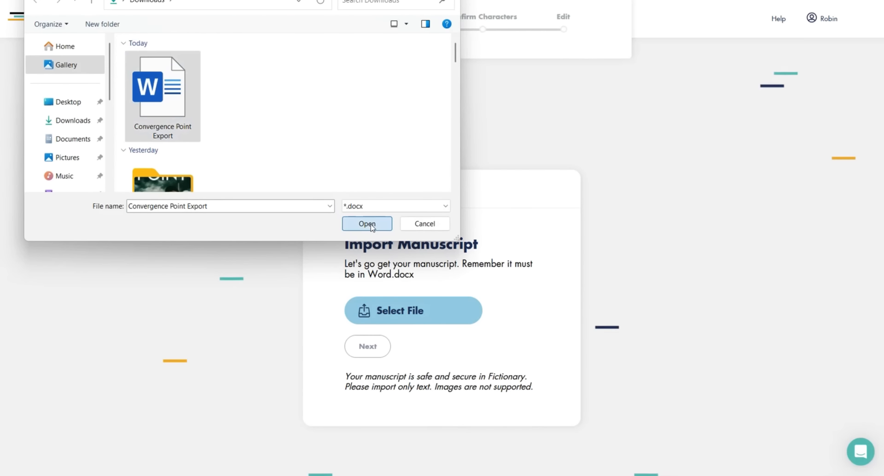
- Shorten the project name to Convergence Point and accept it
left_click(452, 313)
key("BackSpace")
key("BackSpace")
key("BackSpace")
key("BackSpace")
key("BackSpace")
key("BackSpace")
key("BackSpace")
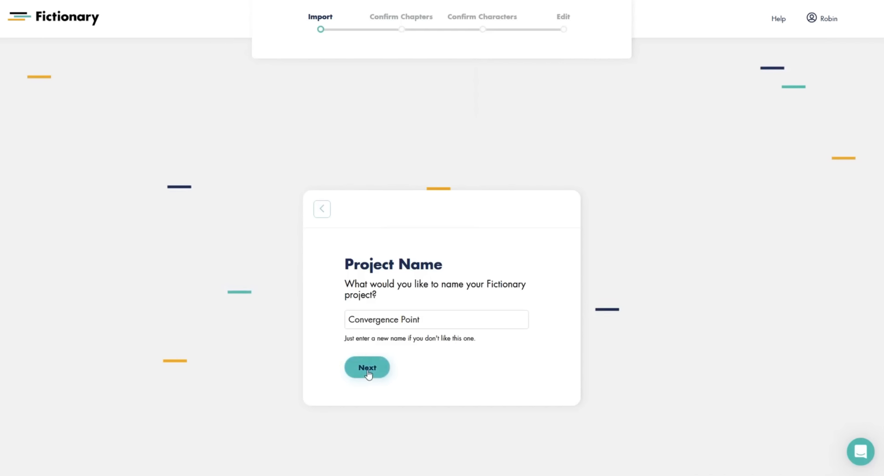
left_click(368, 372)
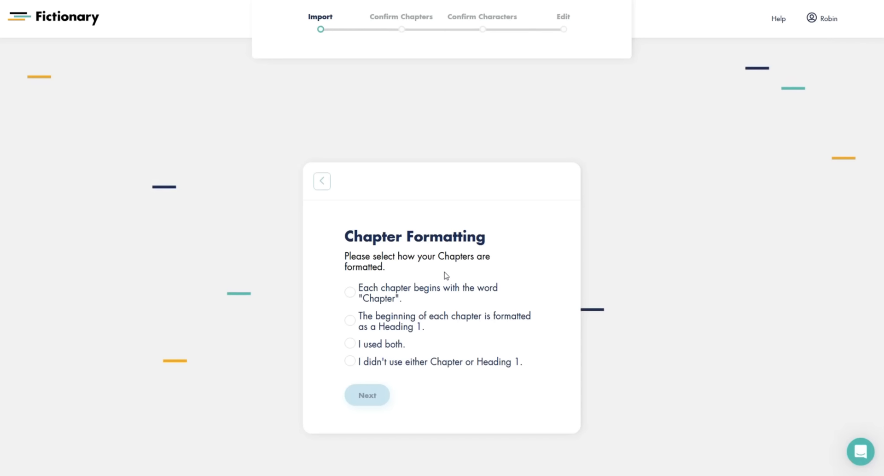
- Declare that chapters use both the word "Chapter" and Heading 1, with just one scene per chapter
left_click(350, 344)
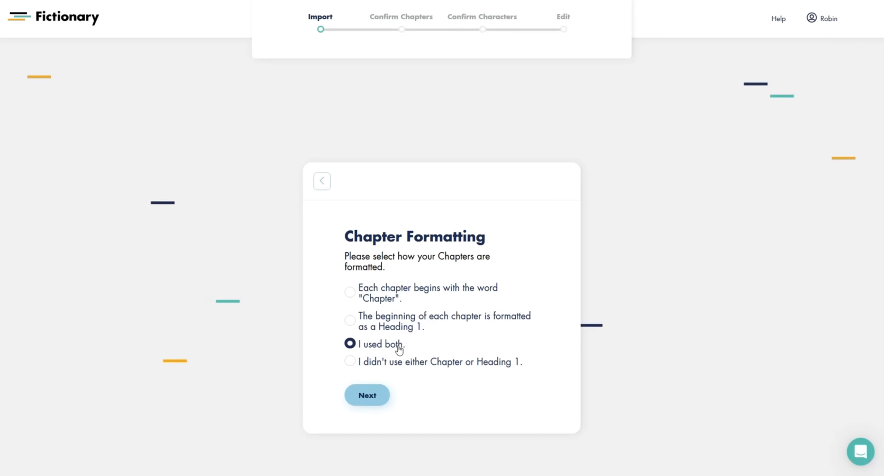
left_click(368, 396)
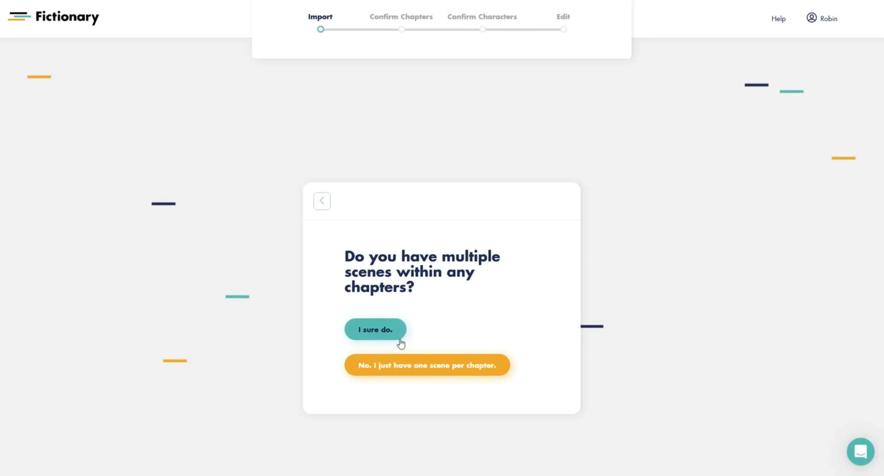
left_click(445, 371)
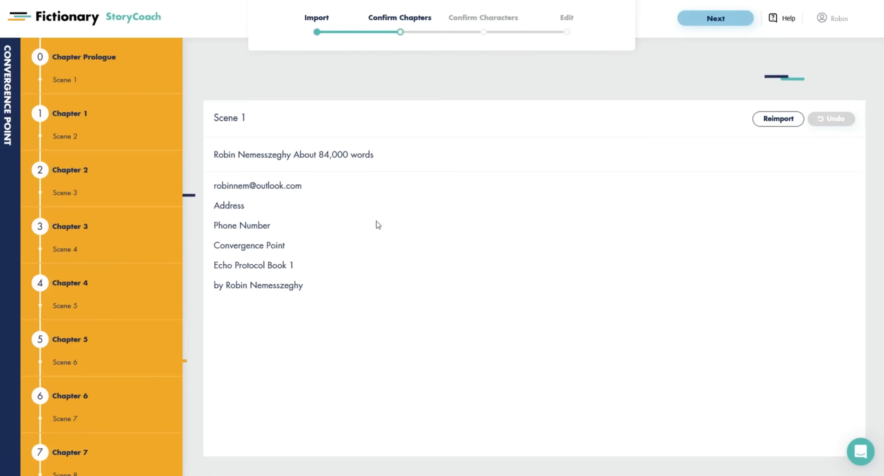
- Check the imported chapter division by viewing the chapter list and the text of scenes 1, 2 and 43
scroll(129, 355, "down", 10)
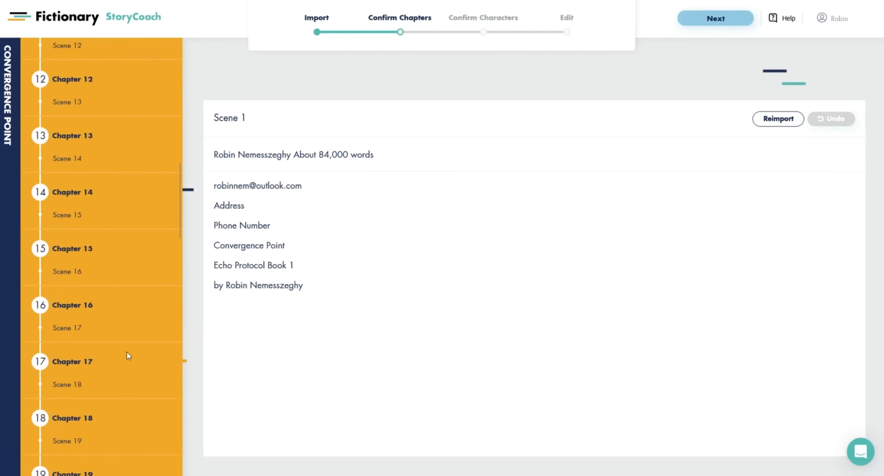
scroll(127, 356, "down", 4)
scroll(127, 356, "up", 14)
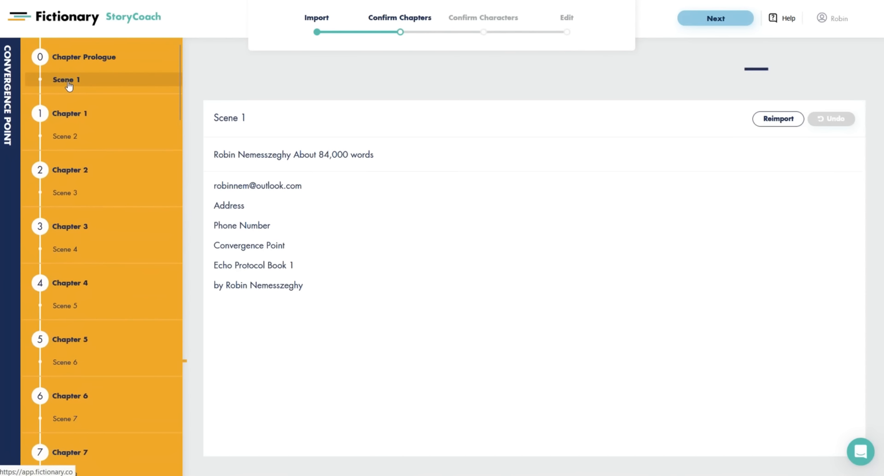
left_click(72, 137)
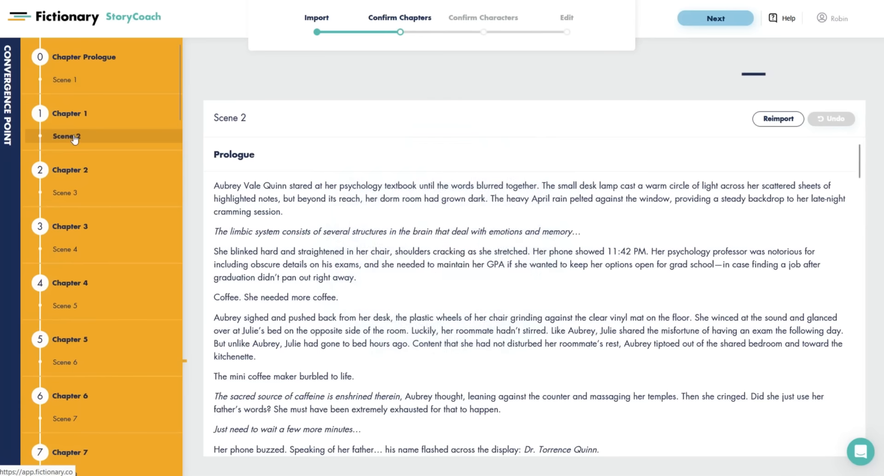
scroll(328, 253, "down", 15)
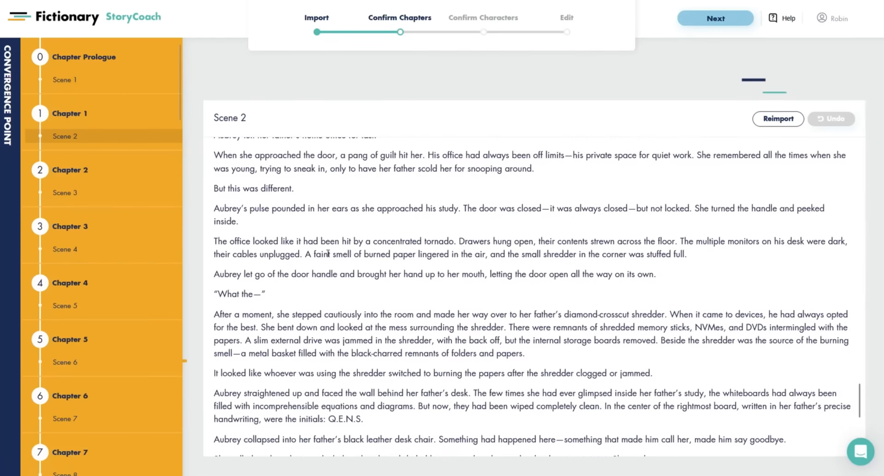
scroll(328, 253, "up", 8)
scroll(328, 253, "up", 8)
scroll(81, 279, "down", 20)
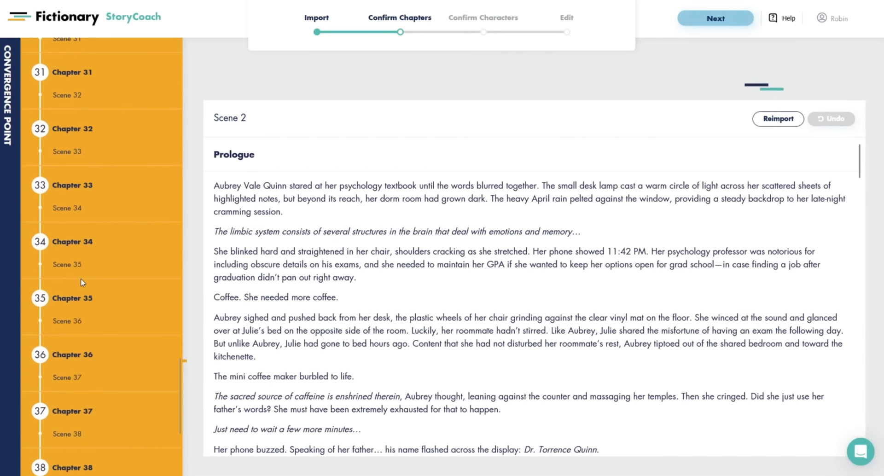
left_click(65, 467)
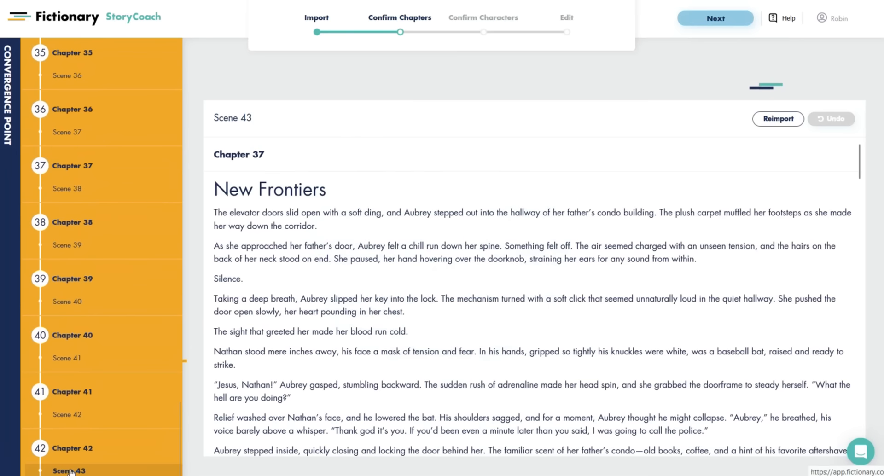
scroll(95, 215, "up", 20)
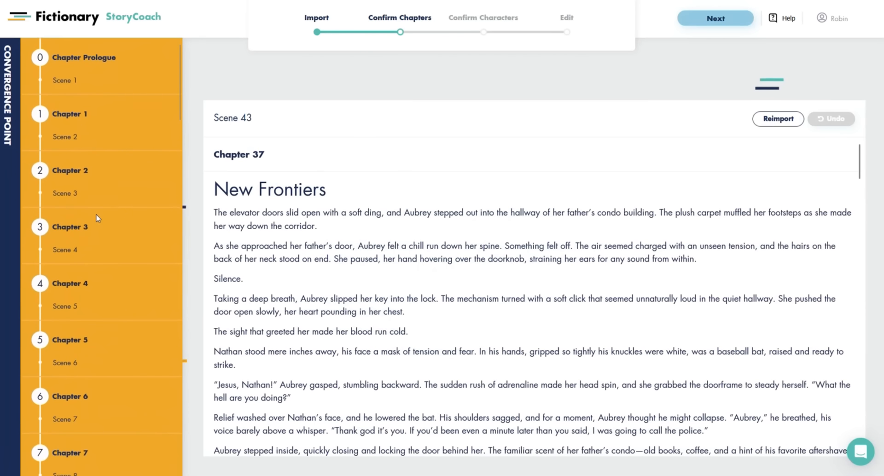
left_click(60, 81)
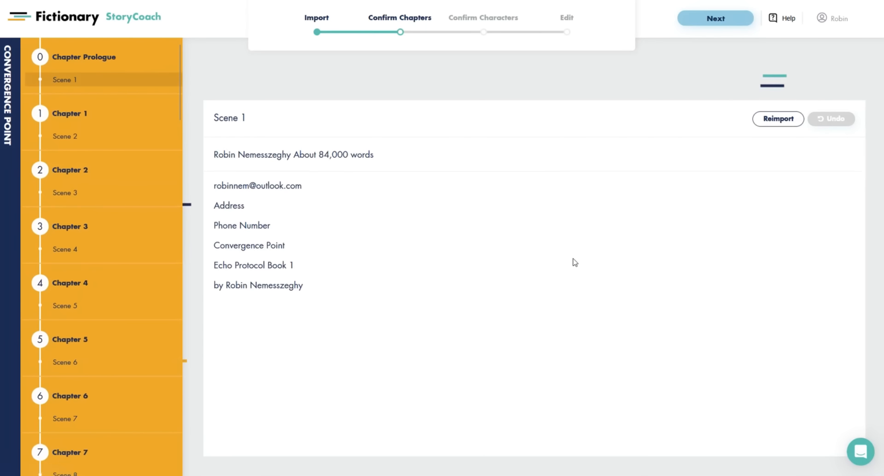
- Confirm the imported chapters and proceed to the manuscript's cast of characters
left_click(707, 23)
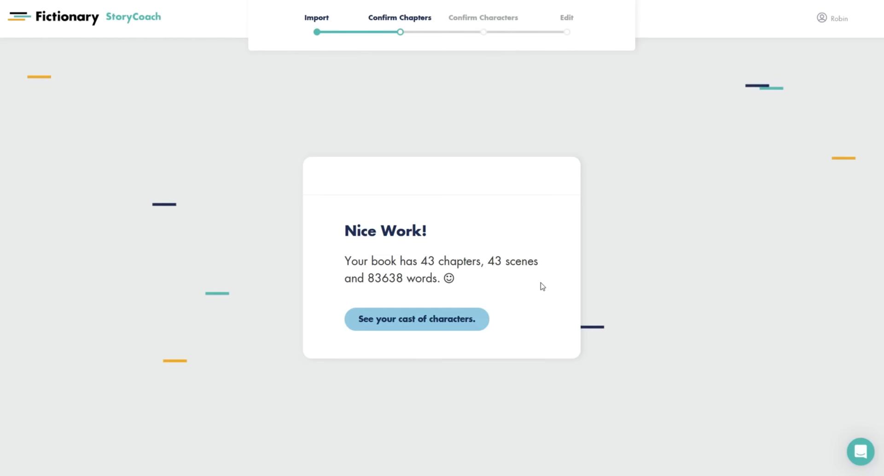
left_click(404, 323)
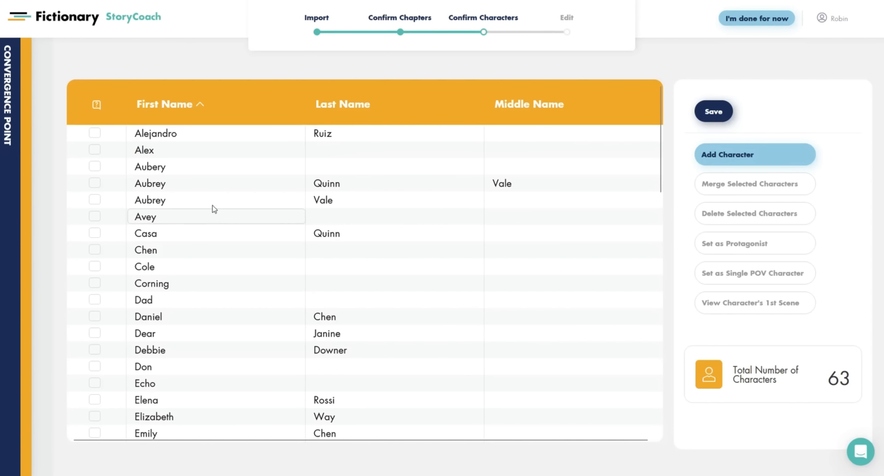
- Examine the Aubery and Aubrey entries in the cast list for spelling variants and duplicates of one character
left_click(95, 184)
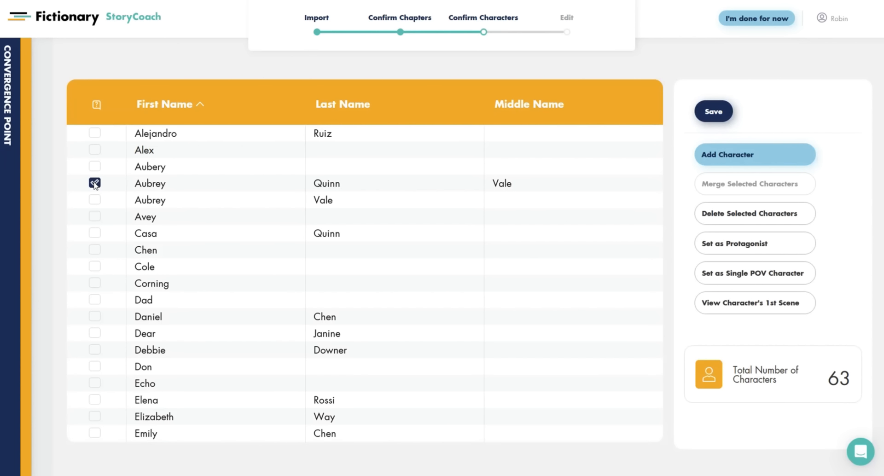
left_click(95, 184)
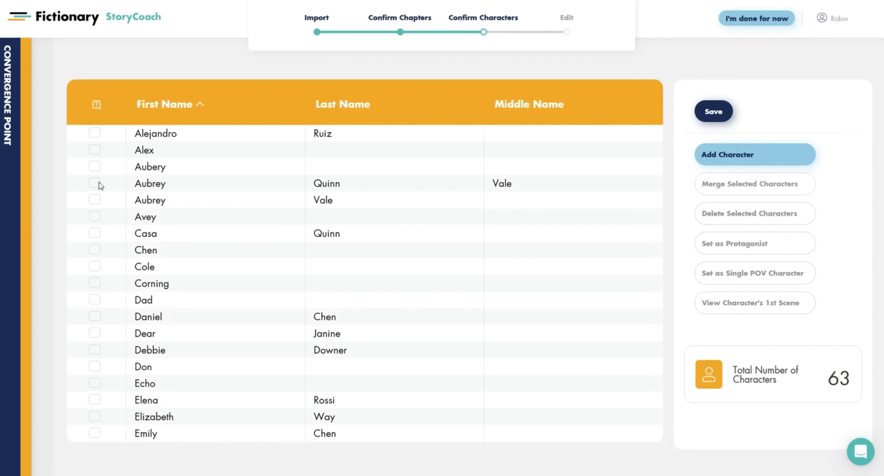
left_click(175, 166)
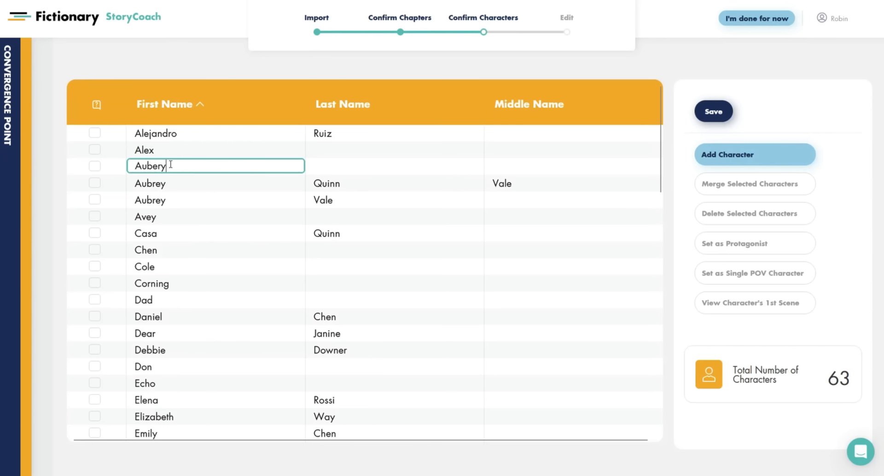
left_click_drag(171, 164, 104, 169)
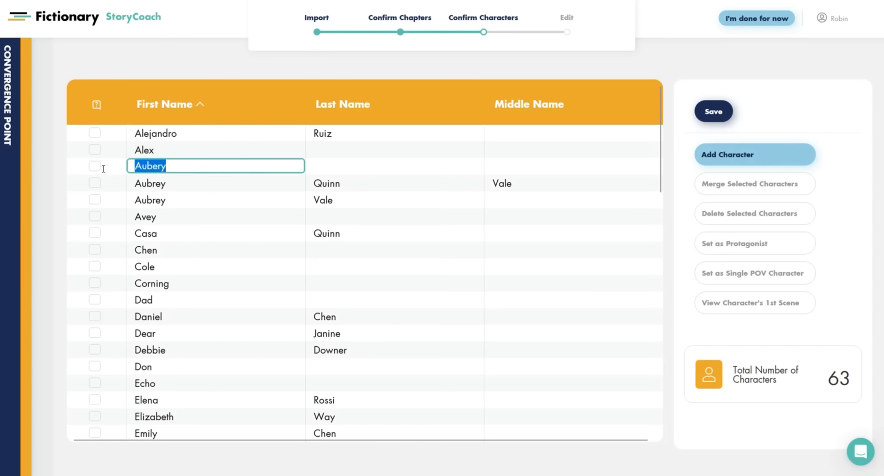
left_click(176, 166)
left_click(171, 182)
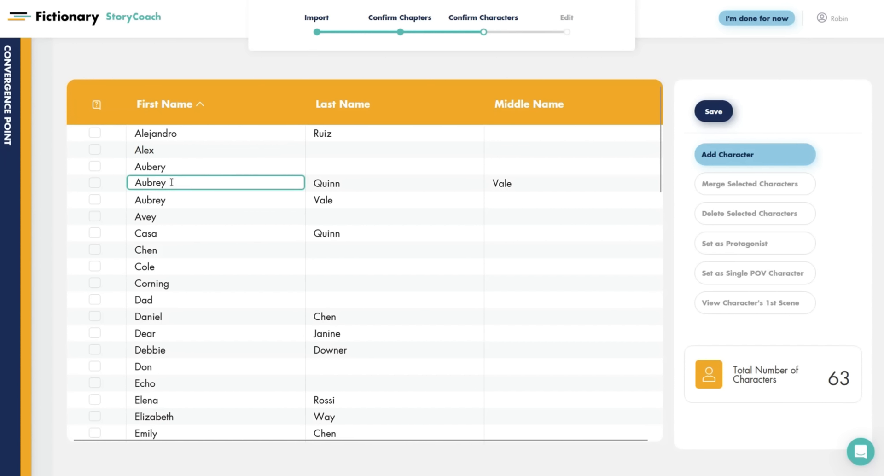
left_click_drag(177, 182, 129, 182)
left_click(146, 167)
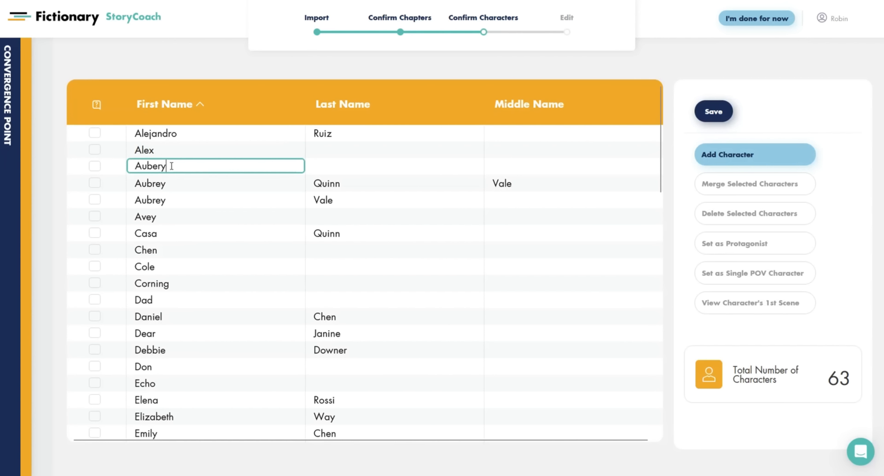
left_click(181, 200)
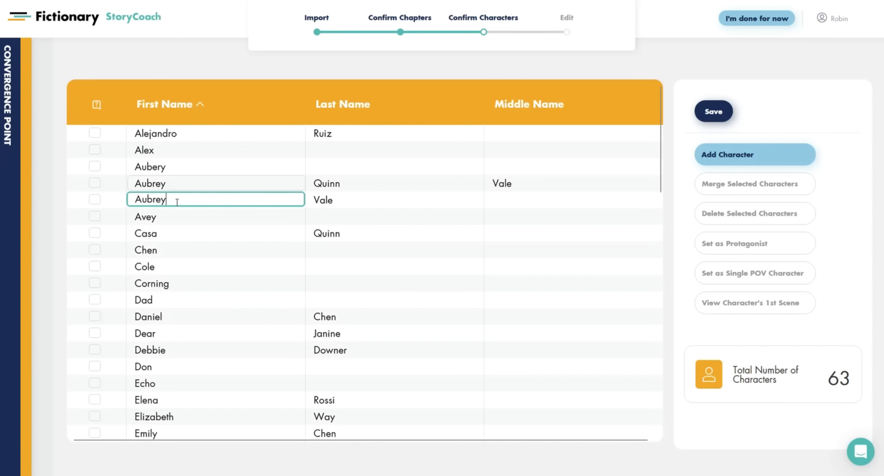
left_click(43, 215)
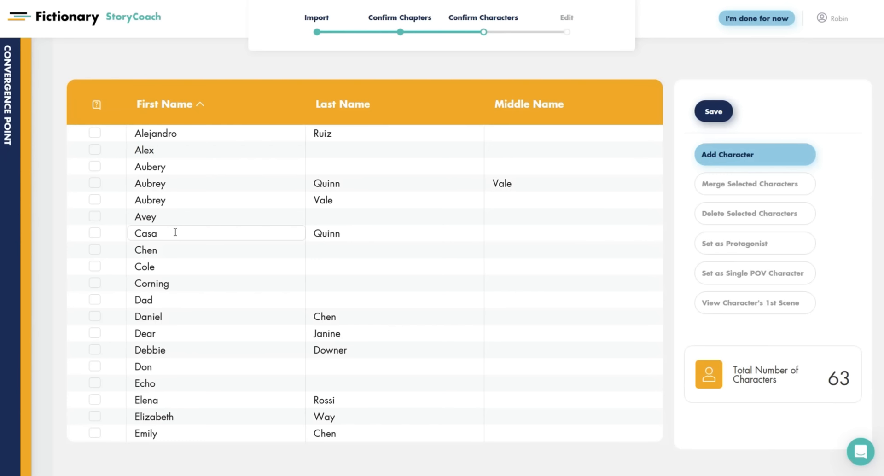
- Delete the character entry Casa Quinn from the cast list
left_click(94, 233)
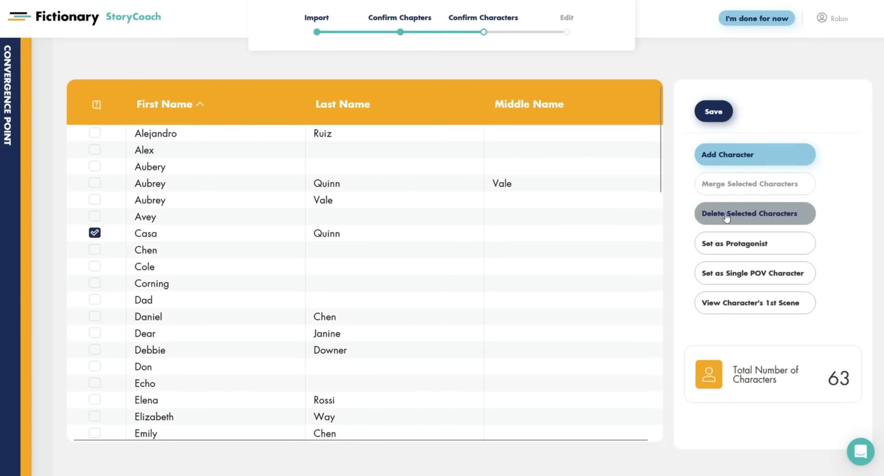
left_click(745, 217)
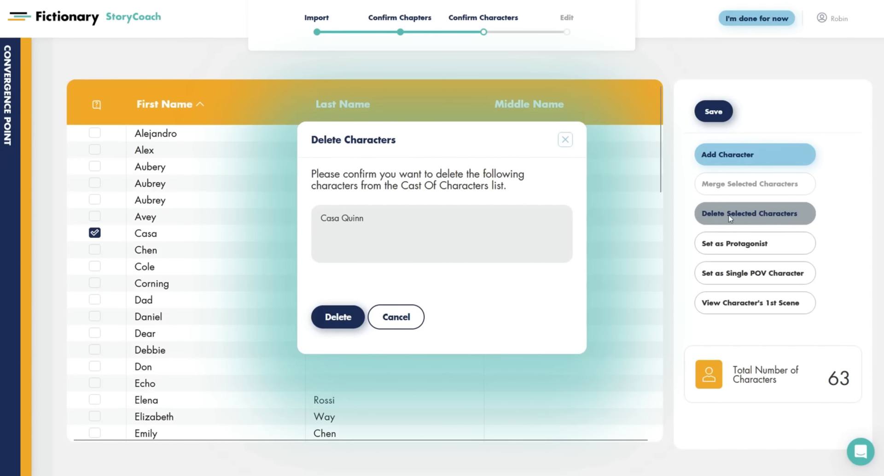
left_click(340, 318)
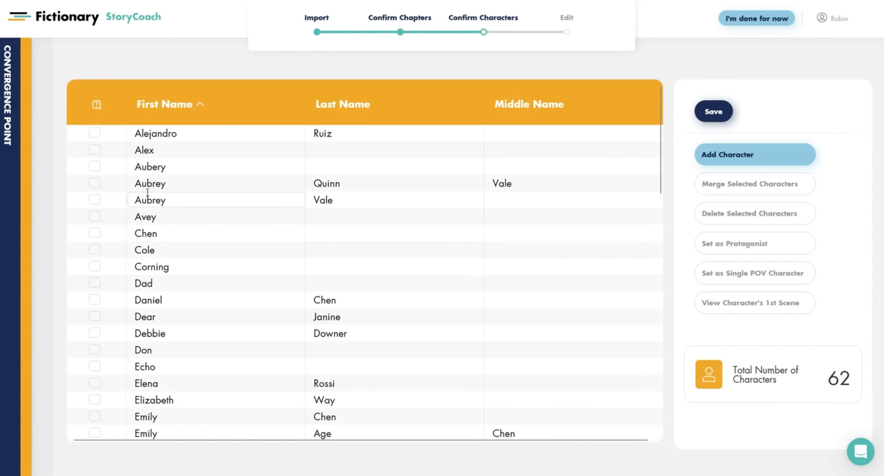
- Merge the entries Aubery, Aubrey Vale Quinn, Aubrey Vale and Avey into one character named Aubrey Vale Quinn
left_click(95, 183)
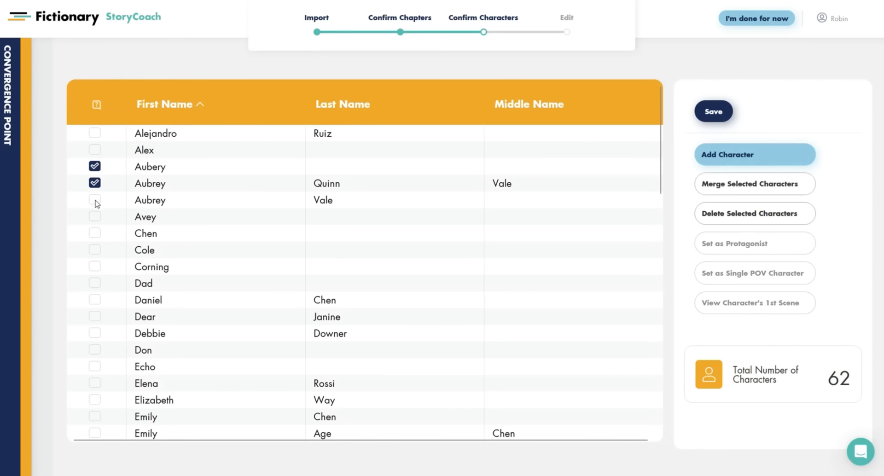
left_click(95, 200)
left_click(96, 217)
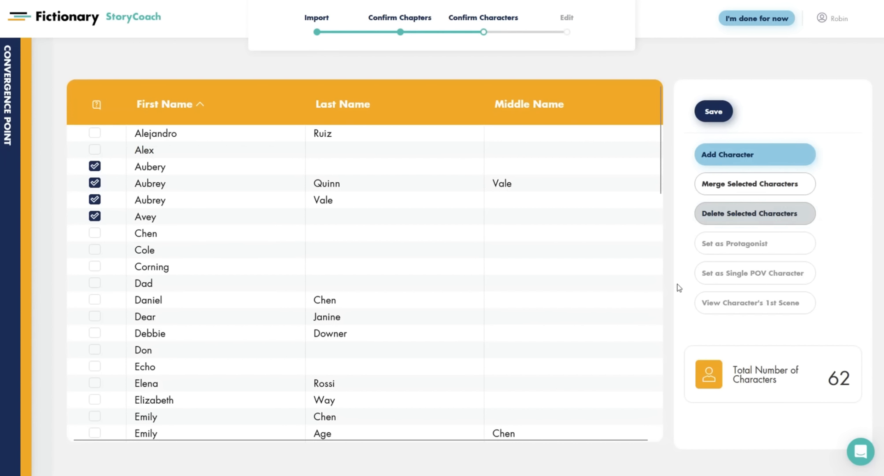
left_click(760, 187)
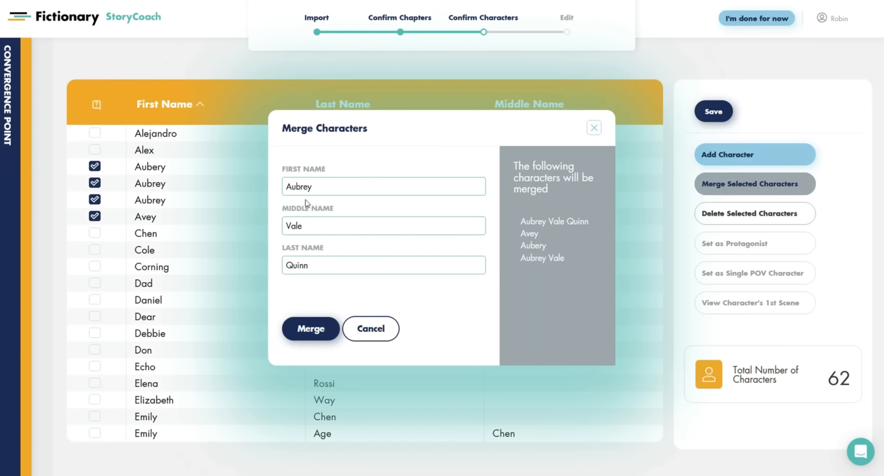
left_click(320, 336)
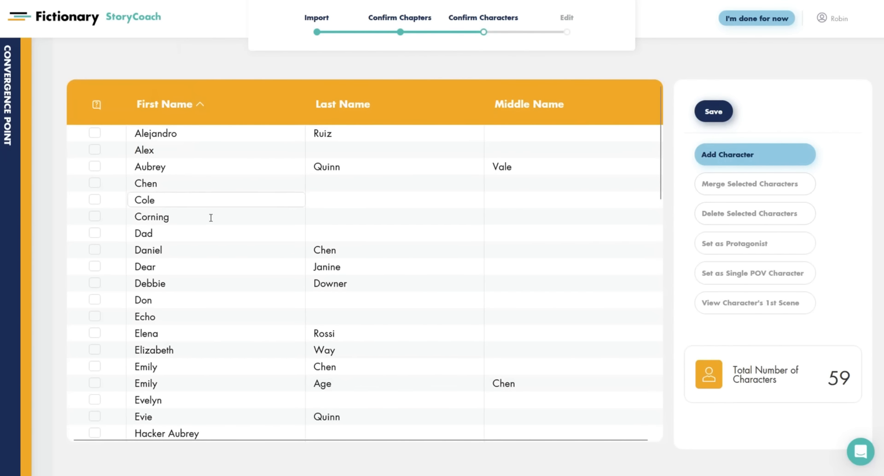
- Delete the character entry Debbie Downer from the cast list
scroll(213, 328, "down", 10)
scroll(213, 328, "up", 10)
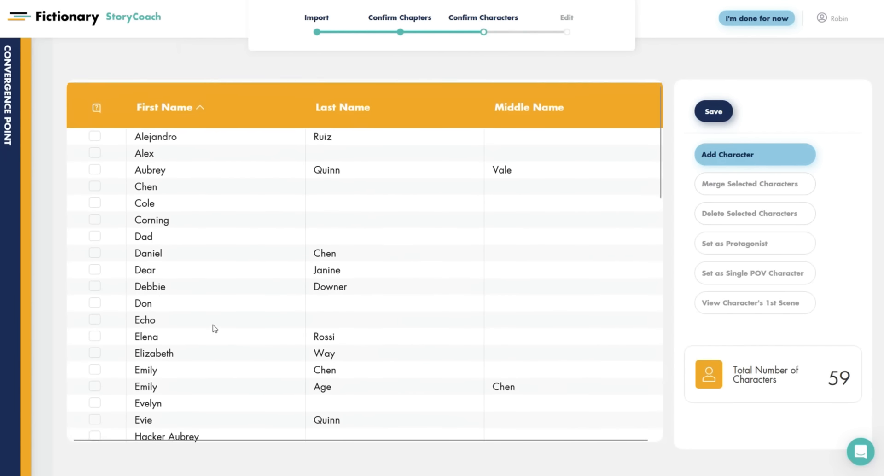
left_click(94, 283)
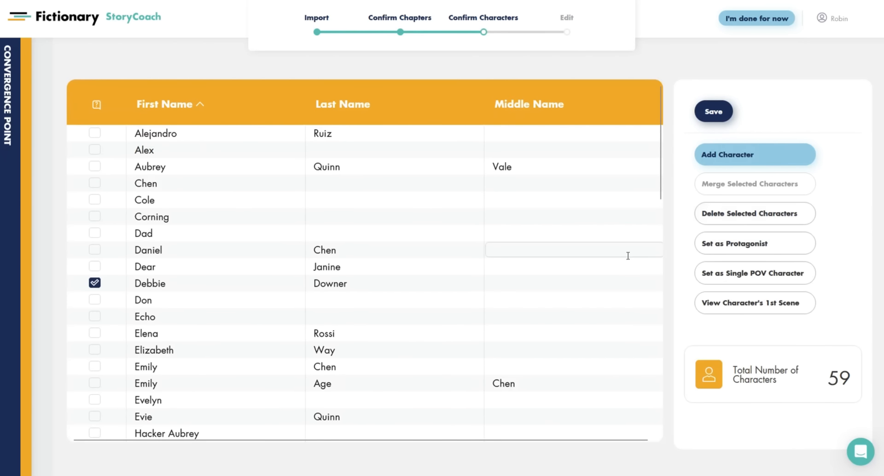
left_click(754, 214)
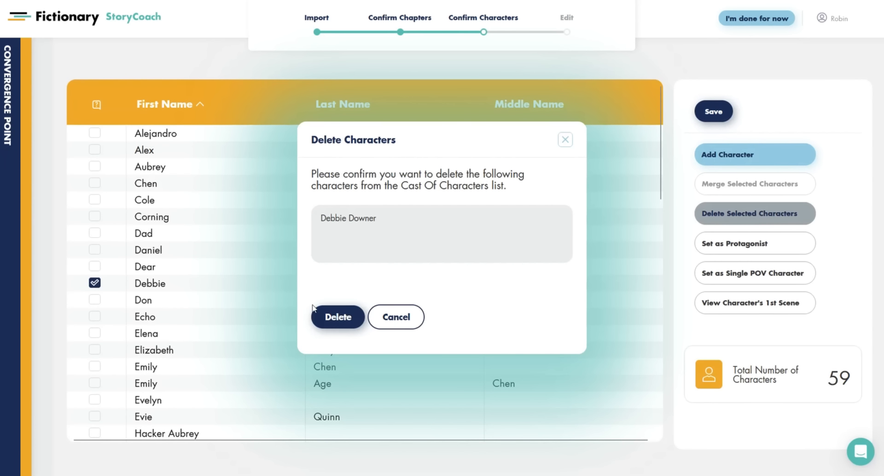
left_click(329, 313)
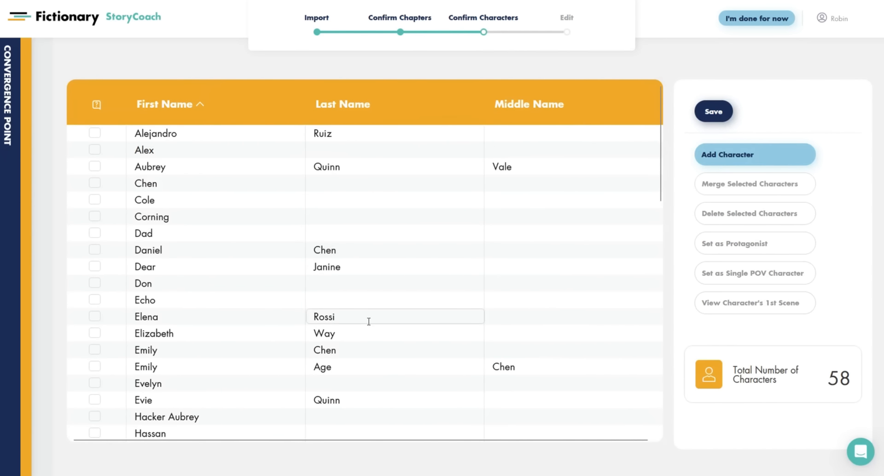
- Delete the real person's full-name entry listed between Raj and Rochelle Evans from the cast of characters
scroll(367, 319, "down", 5)
scroll(369, 321, "down", 8)
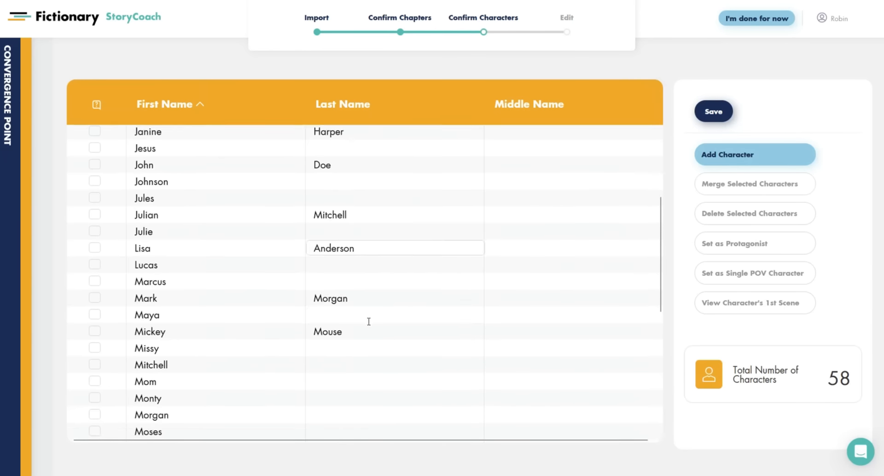
scroll(369, 322, "up", 4)
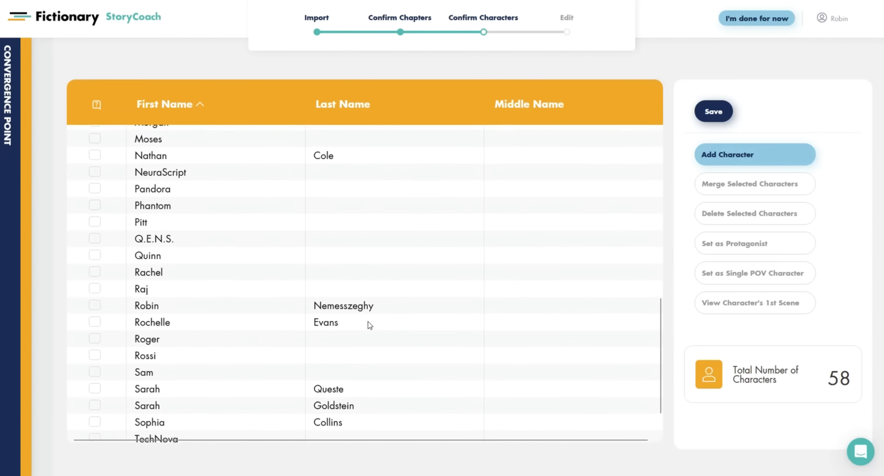
scroll(369, 321, "down", 4)
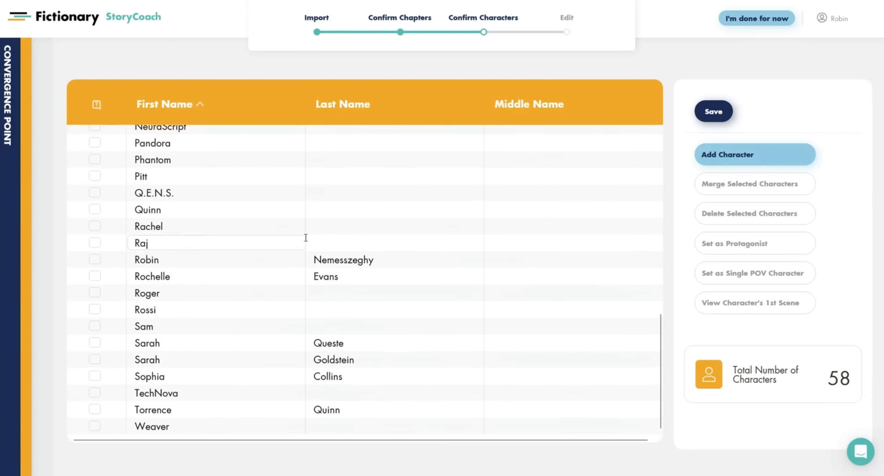
left_click(95, 261)
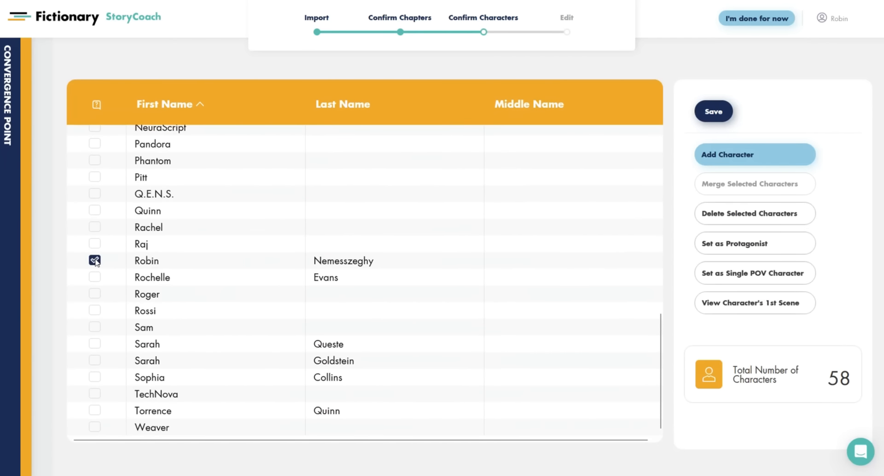
left_click(738, 219)
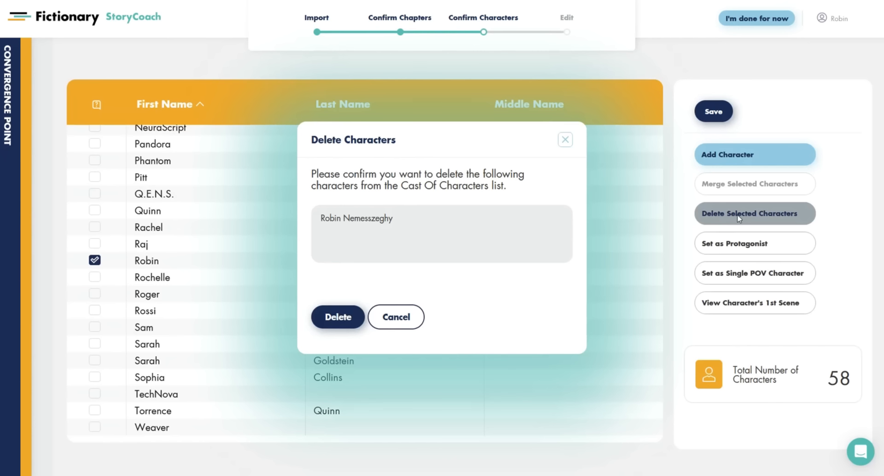
left_click(326, 318)
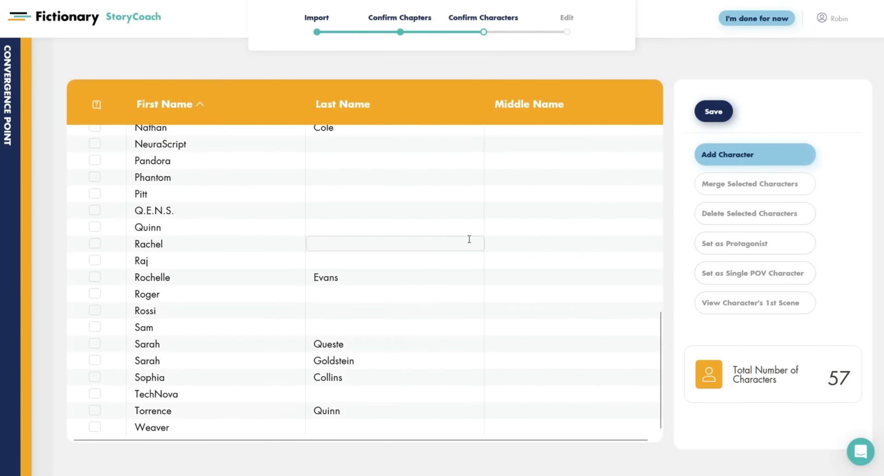
- Delete the entry Q.E.N.S. from the cast of characters
scroll(470, 239, "up", 14)
scroll(404, 367, "down", 6)
scroll(405, 368, "down", 7)
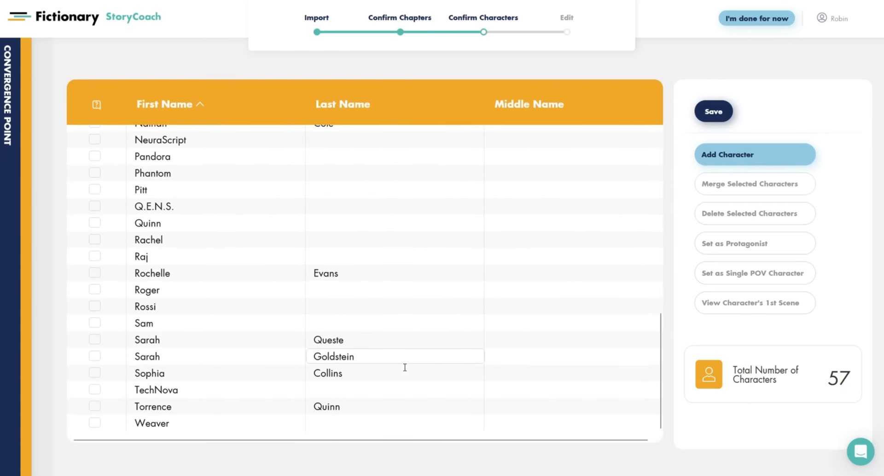
scroll(405, 368, "up", 2)
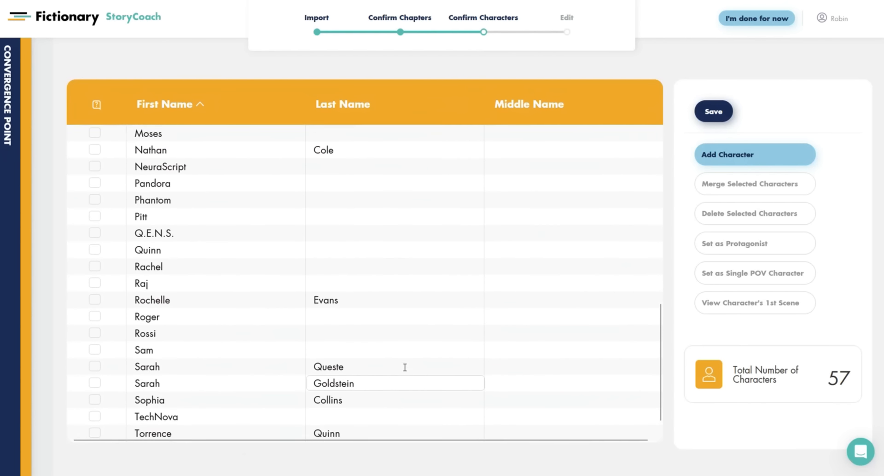
left_click(94, 256)
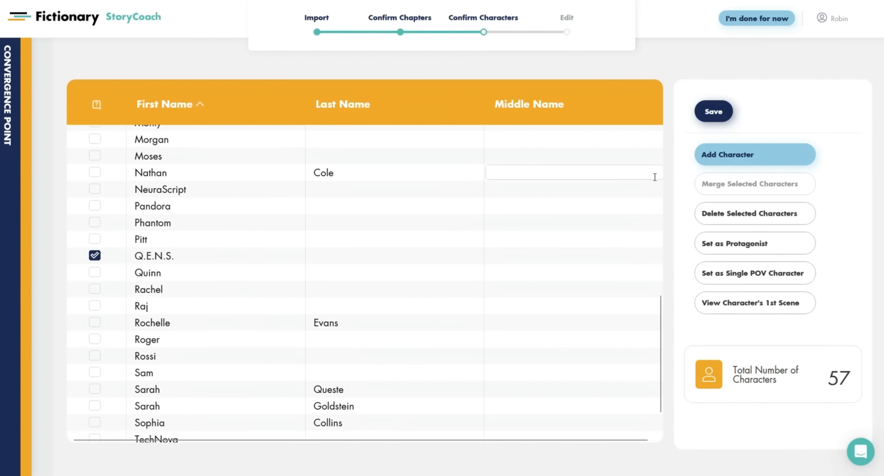
left_click(741, 213)
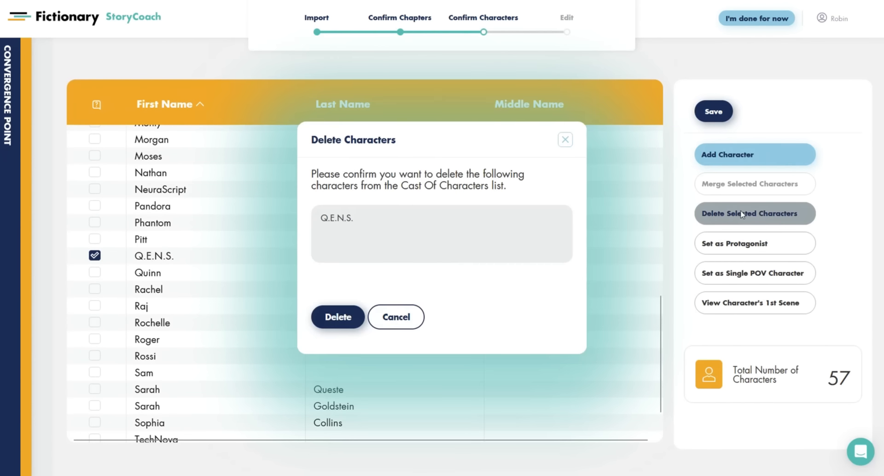
left_click(338, 317)
- Delete the entries NeuraScript and Pandora together from the cast list
scroll(345, 316, "up", 4)
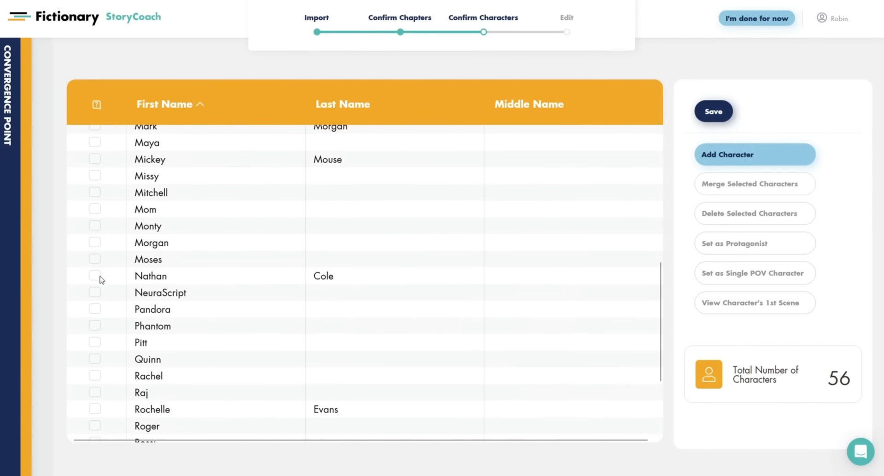
left_click(95, 293)
left_click(95, 309)
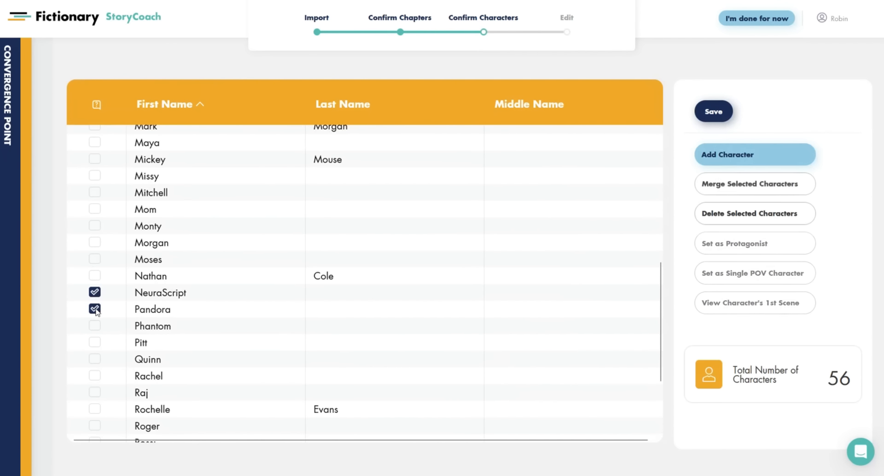
left_click(733, 215)
left_click(348, 316)
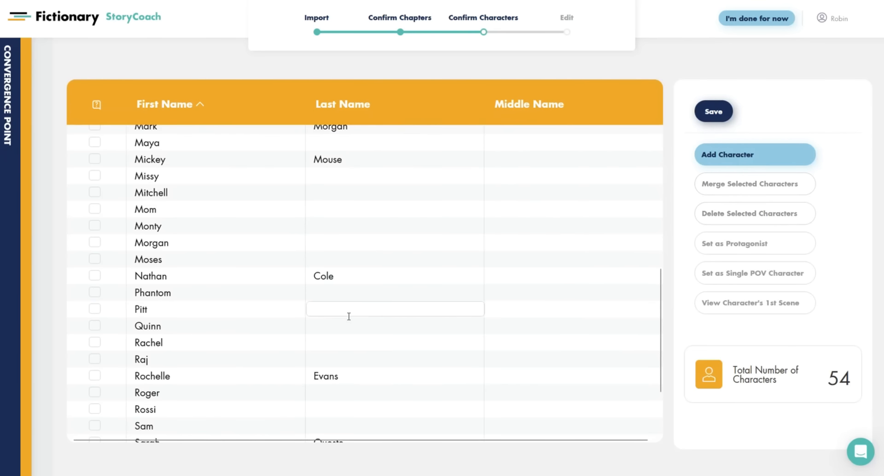
- Set Aubrey Quinn as the single point-of-view character for all scenes in the manuscript
scroll(349, 316, "up", 10)
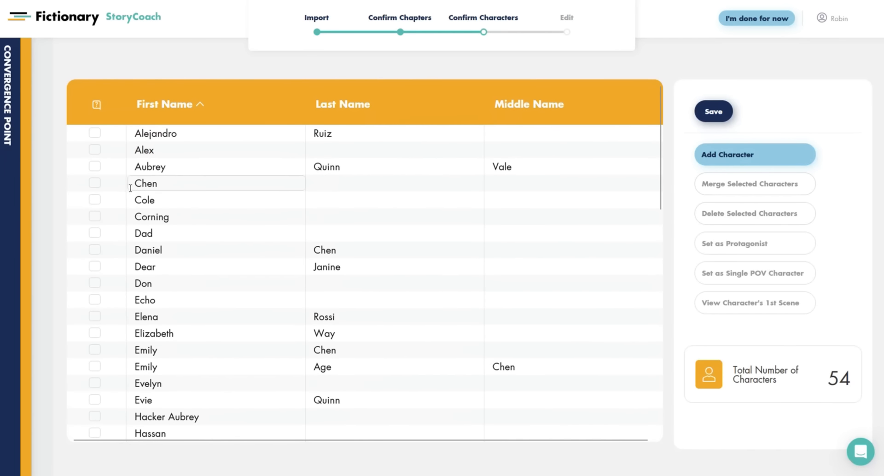
left_click(95, 169)
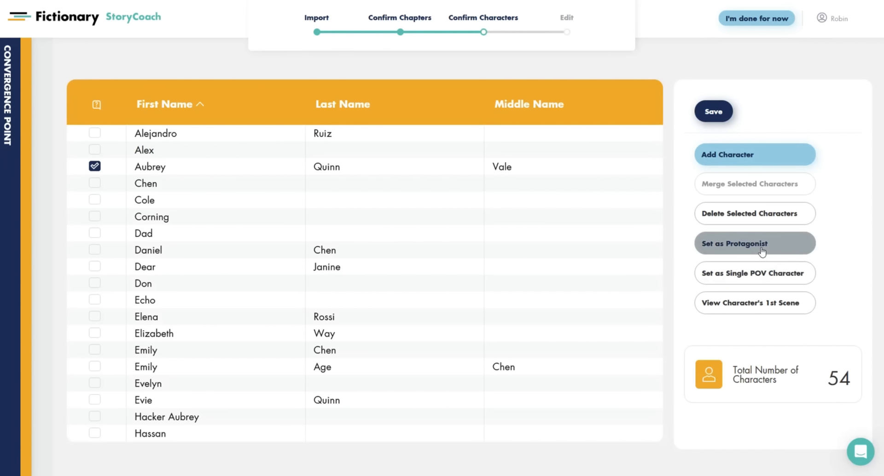
left_click(733, 274)
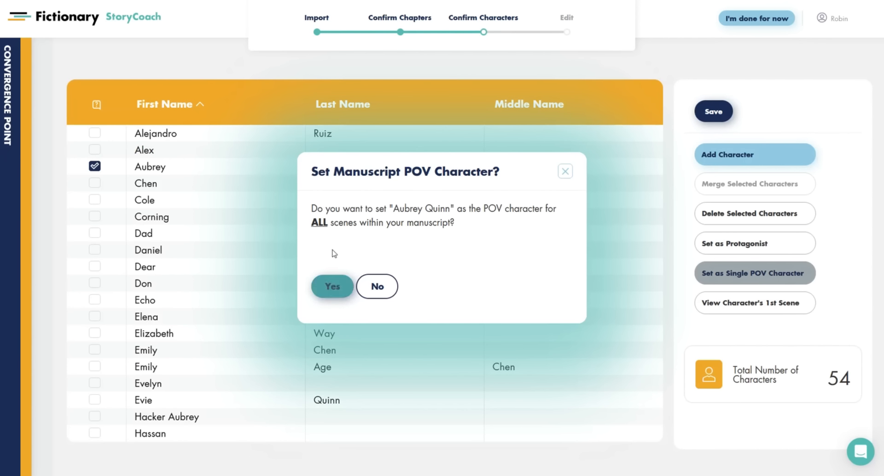
left_click(333, 293)
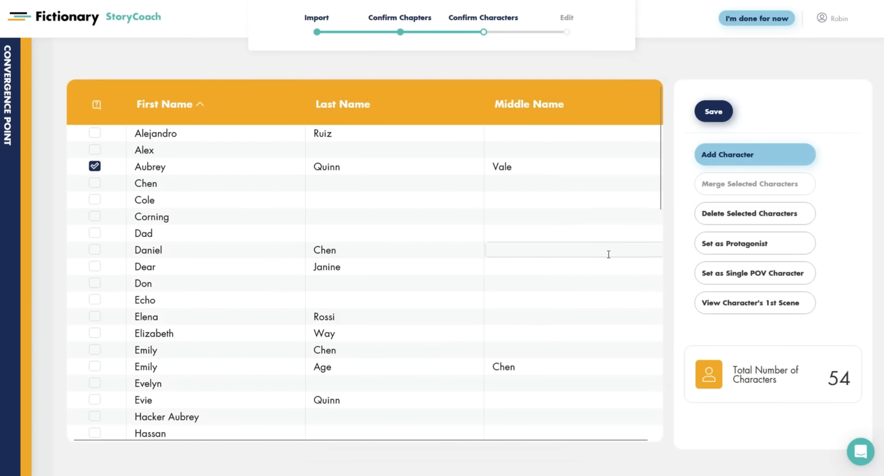
- Set Aubrey Quinn as the manuscript's protagonist and check the protagonist shown below the character total
left_click(721, 248)
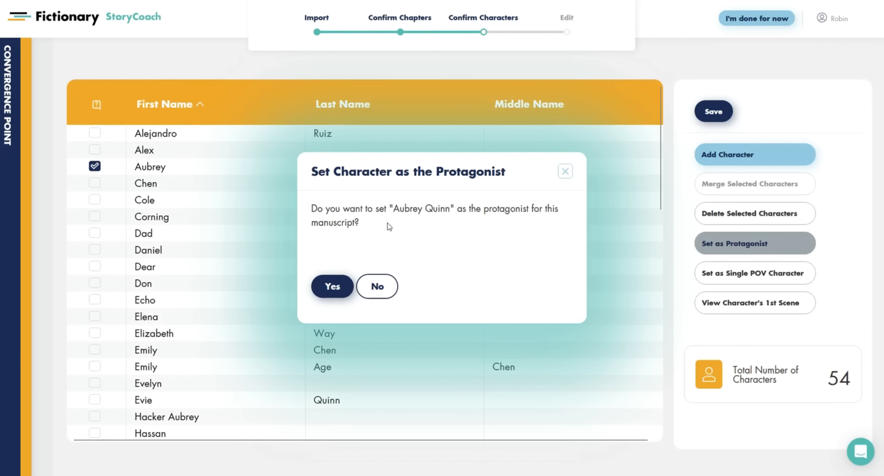
left_click(343, 288)
scroll(705, 347, "down", 1)
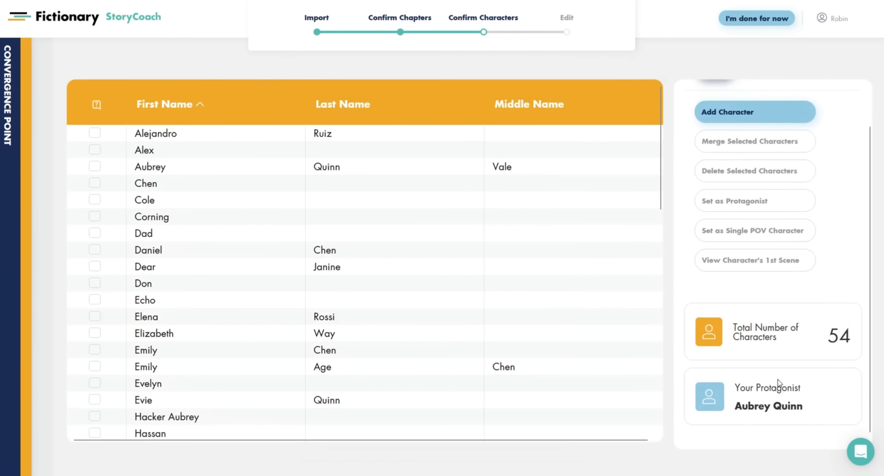
- Finish confirming the characters for now and open the Story Blurb form from the editing journey
scroll(850, 246, "up", 1)
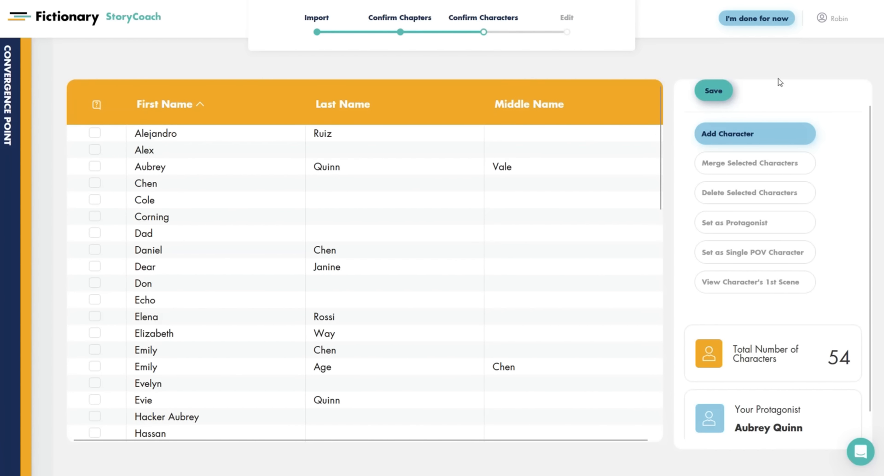
left_click(754, 21)
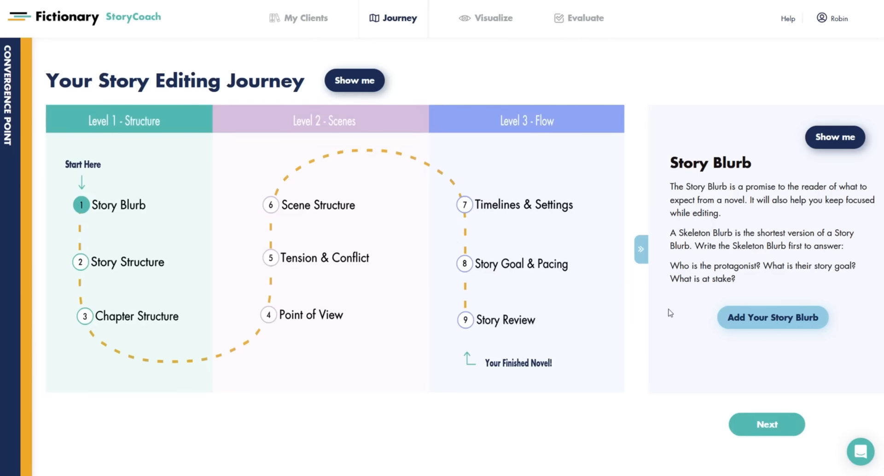
left_click(761, 322)
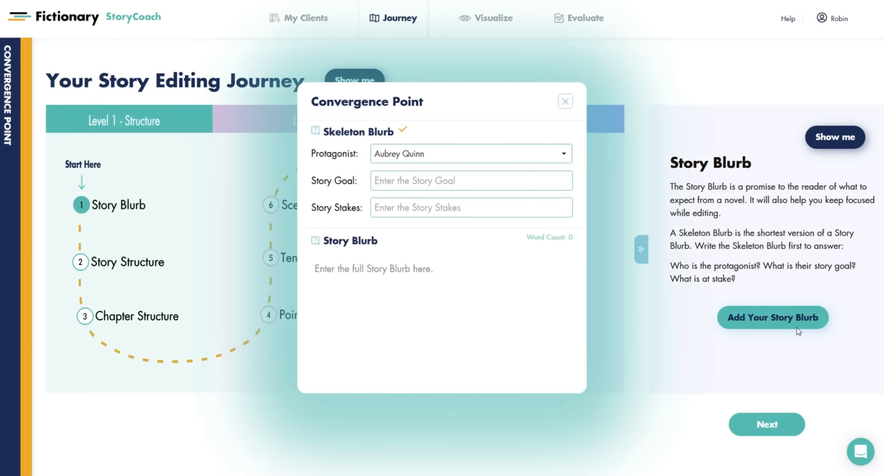
- Choose Aubrey Quinn from the cast list as the protagonist of the skeleton blurb
left_click(431, 159)
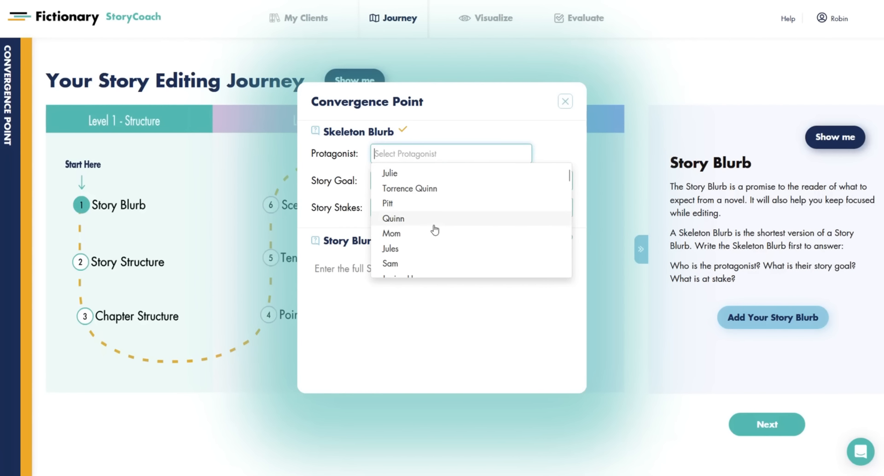
scroll(435, 230, "down", 4)
scroll(435, 230, "down", 5)
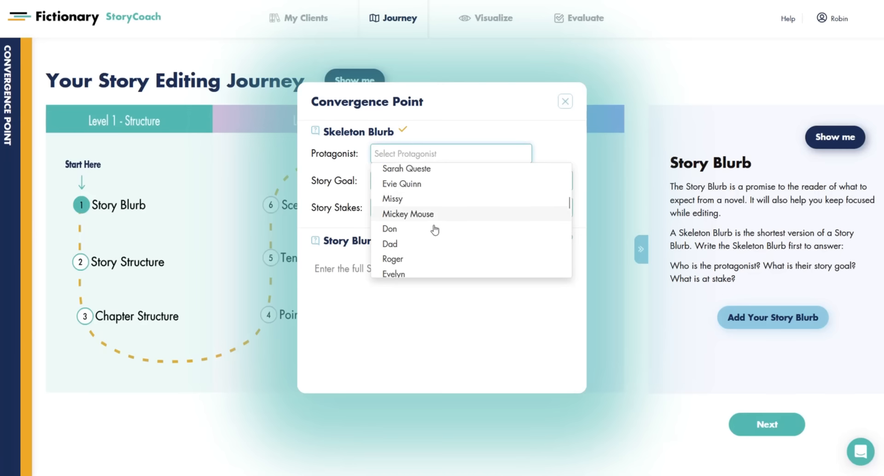
scroll(435, 229, "up", 1)
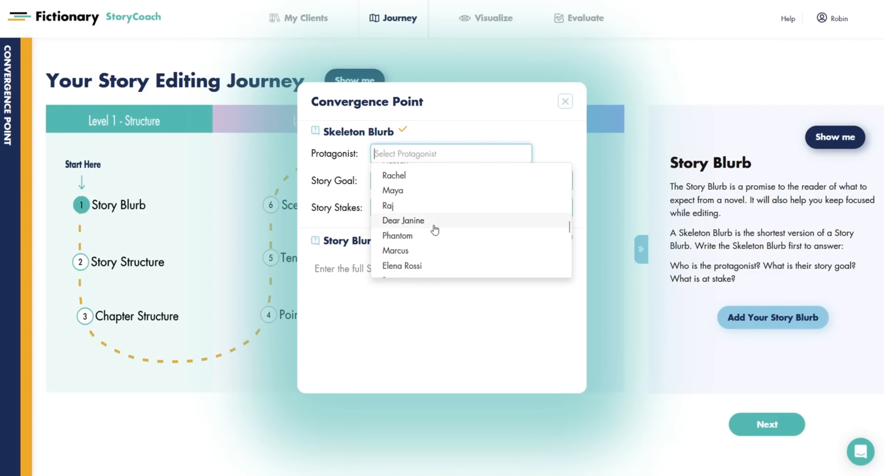
scroll(437, 225, "down", 4)
left_click(430, 269)
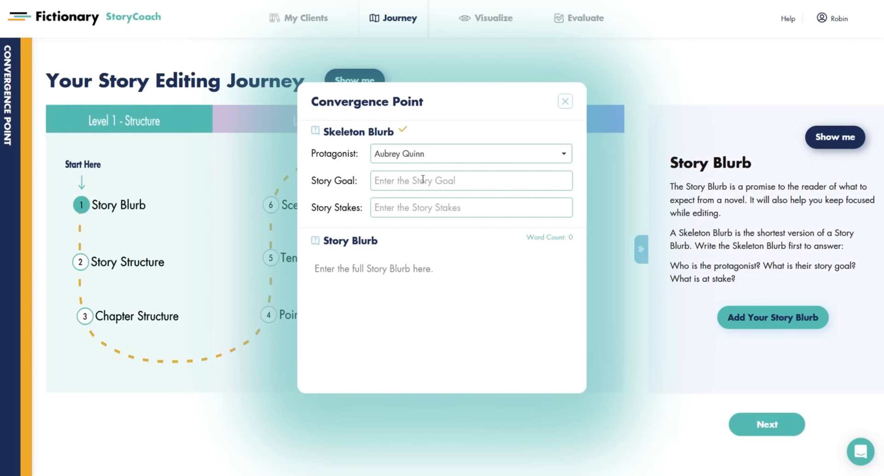
- Set the skeleton blurb's story goal to "find and convince a brilliant hacker to fix the AI Echo's code"
left_click(483, 179)
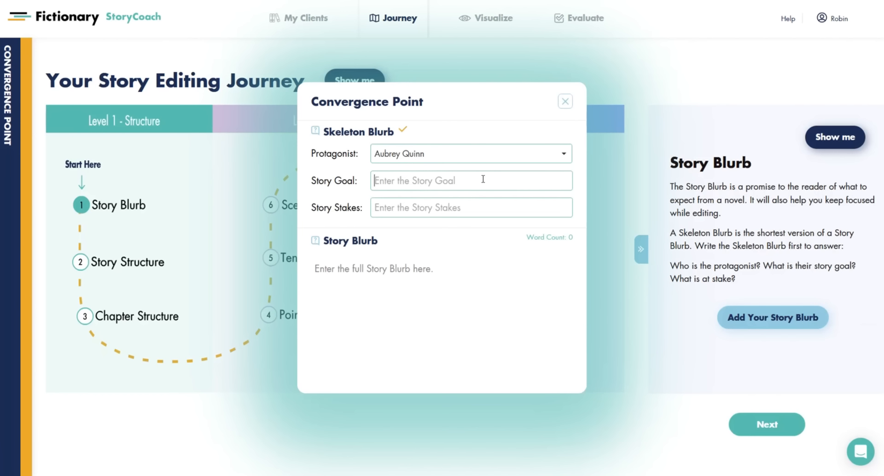
type("find and convince a brilliant hacker to fix the AI Echo's code")
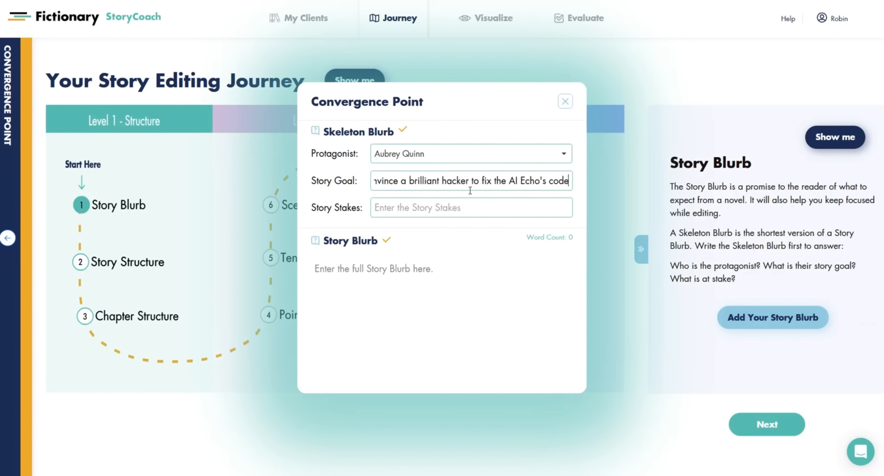
type("Echo's")
- Set the story stakes to "she won't be able to find her father", save the skeleton blurb and review its sentence
left_click(346, 200)
type("she won’t be able to find her father")
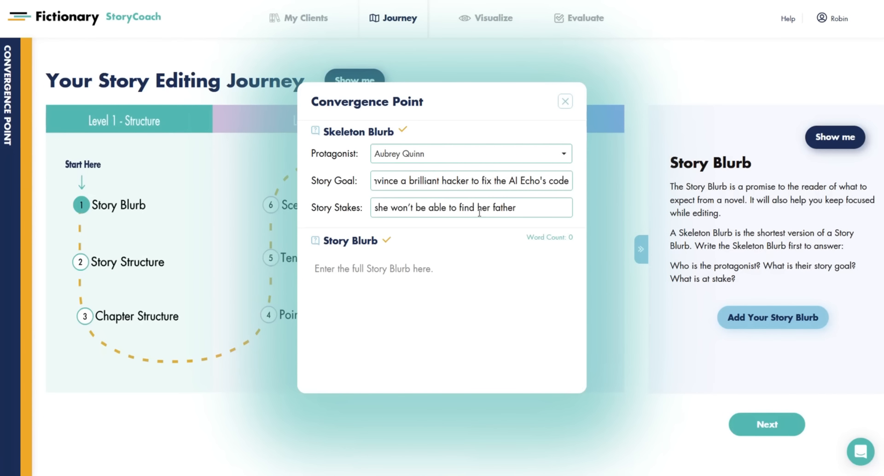
type(".")
left_click(404, 132)
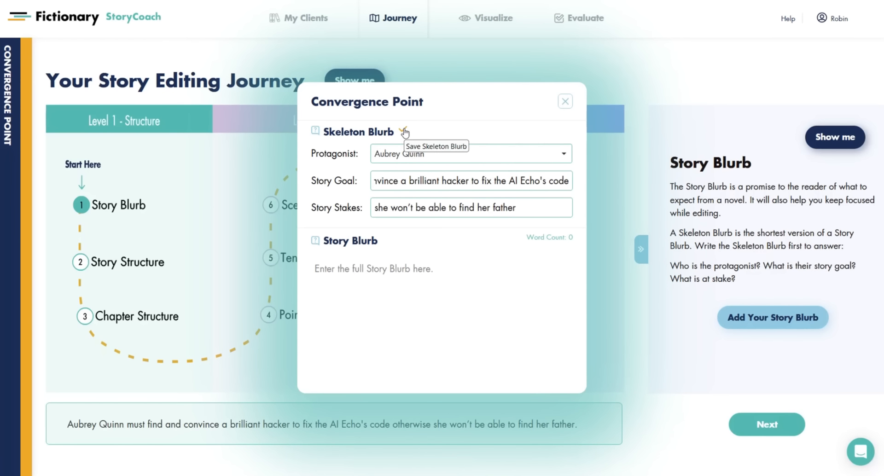
left_click(404, 132)
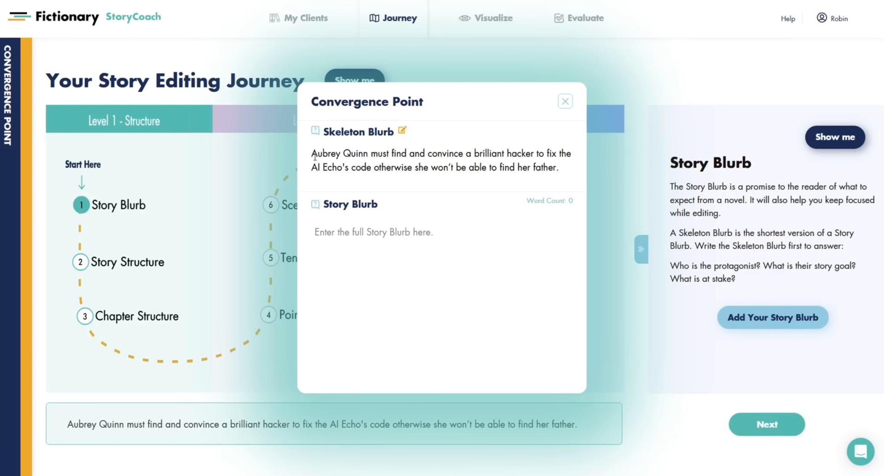
left_click_drag(313, 152, 559, 173)
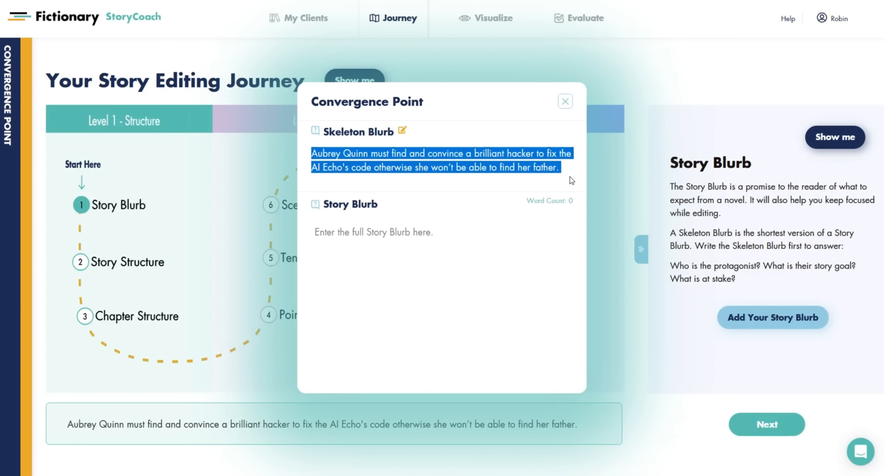
left_click(568, 172)
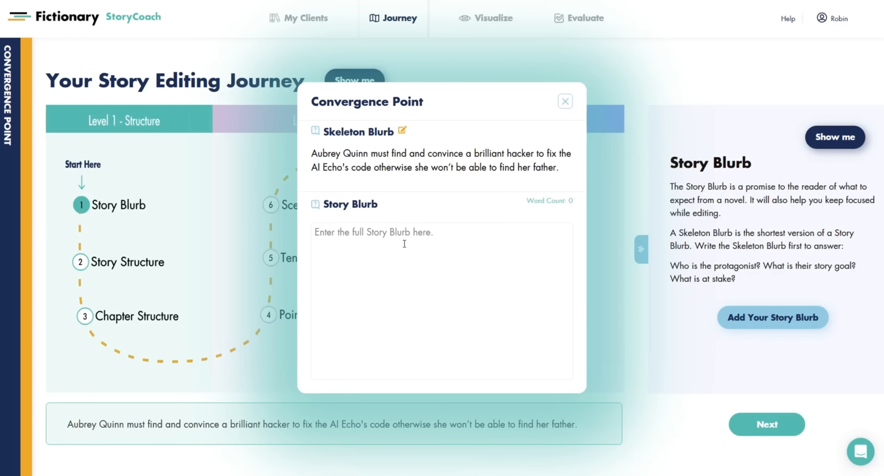
- Paste the prepared full story blurb, save it, close the form and advance the editing journey to Story Structure
left_click(405, 244)
key("ctrl+v")
scroll(428, 284, "up", 10)
left_click(529, 300)
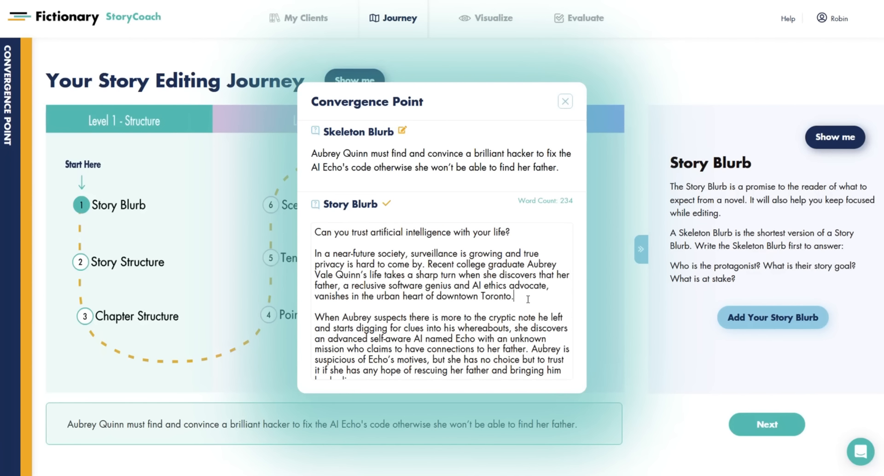
left_click(386, 206)
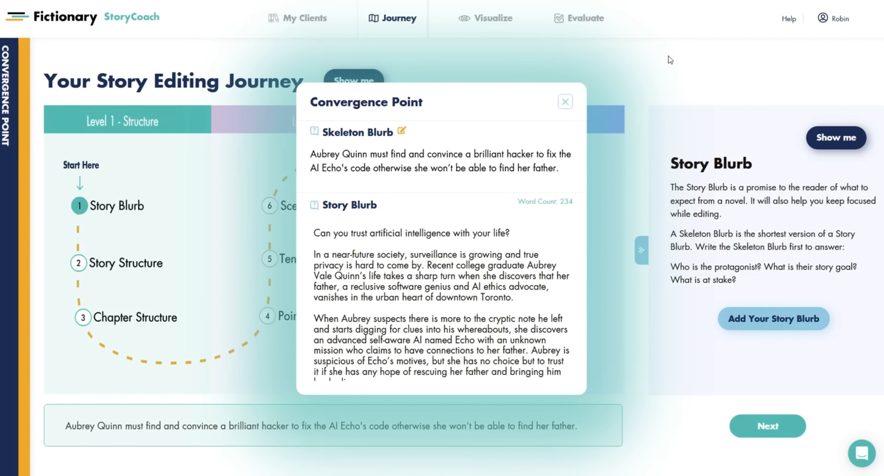
left_click(566, 102)
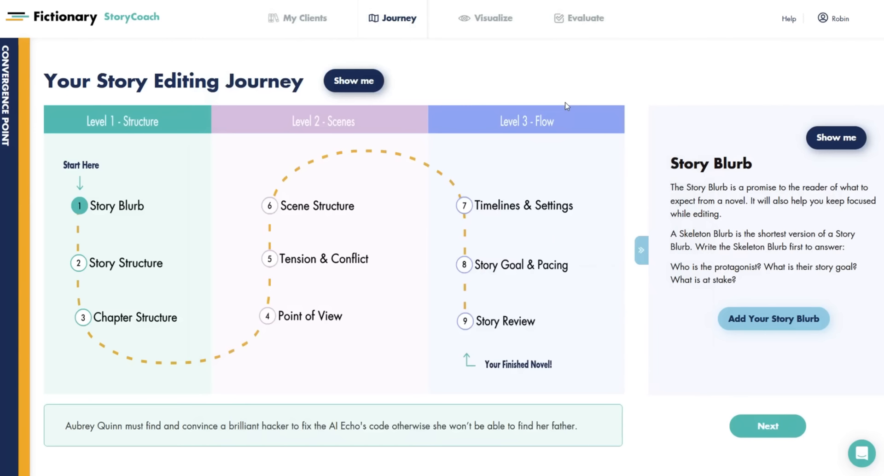
left_click(760, 428)
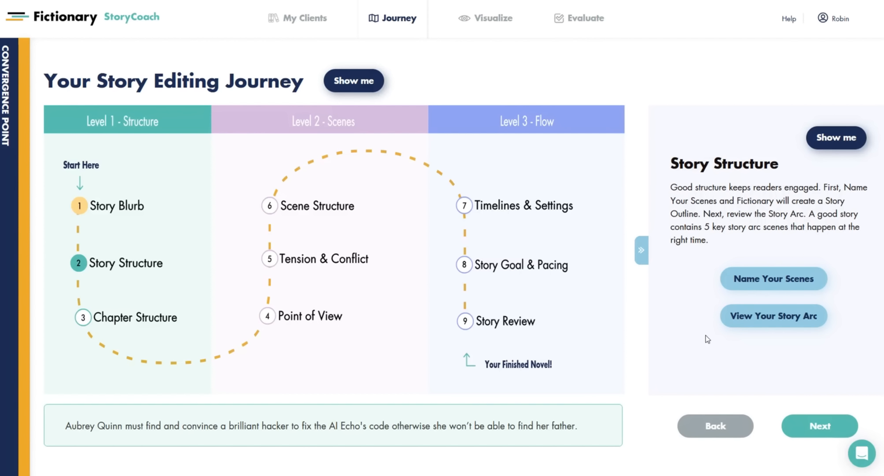
- Open the manuscript for evaluation and delete all title-page text from Scene 1 with change tracking turned off
left_click(577, 22)
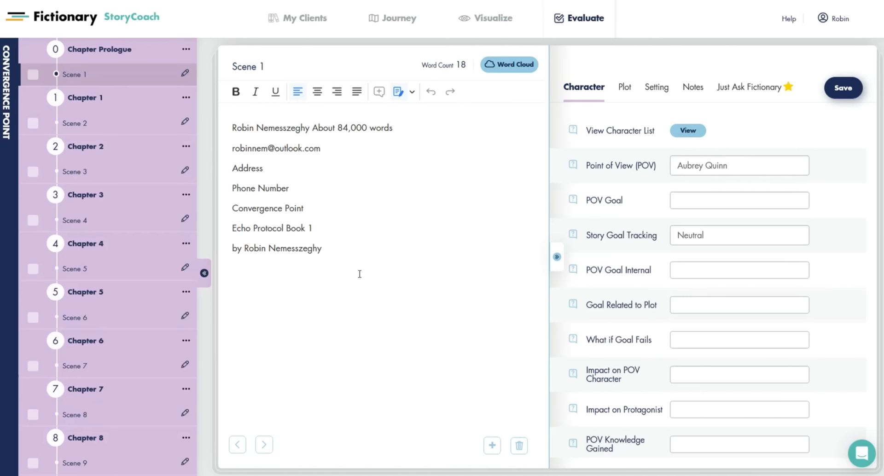
left_click_drag(349, 264, 228, 102)
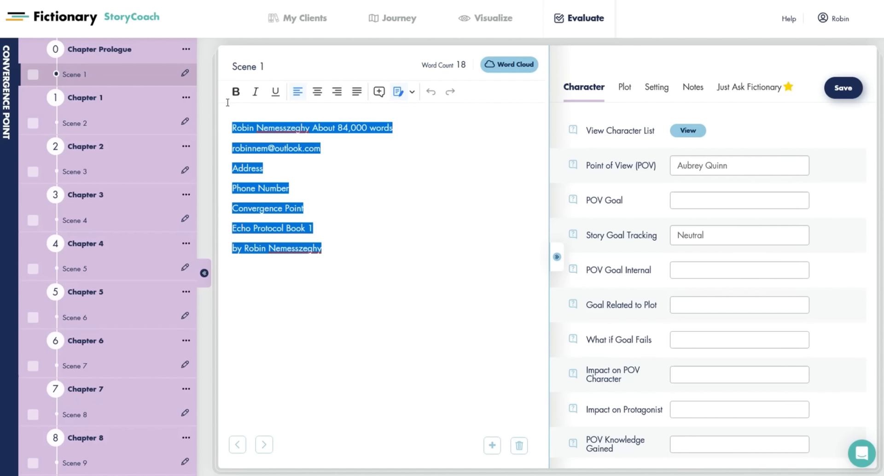
key("BackSpace")
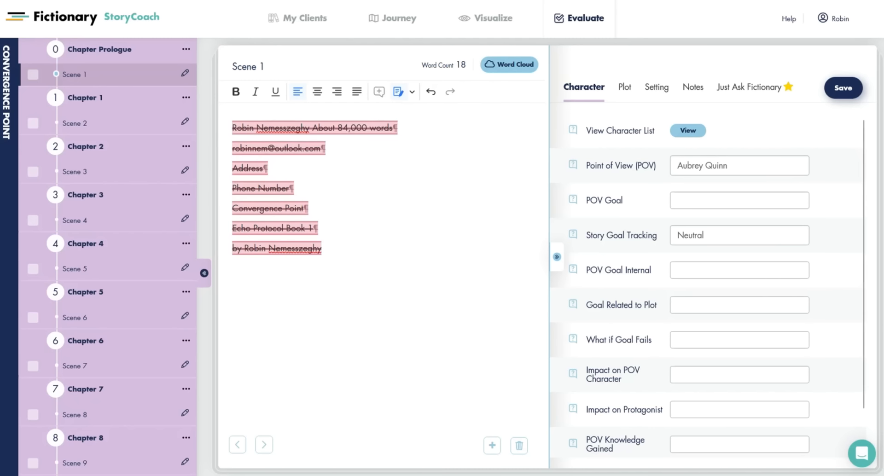
key("ctrl+z")
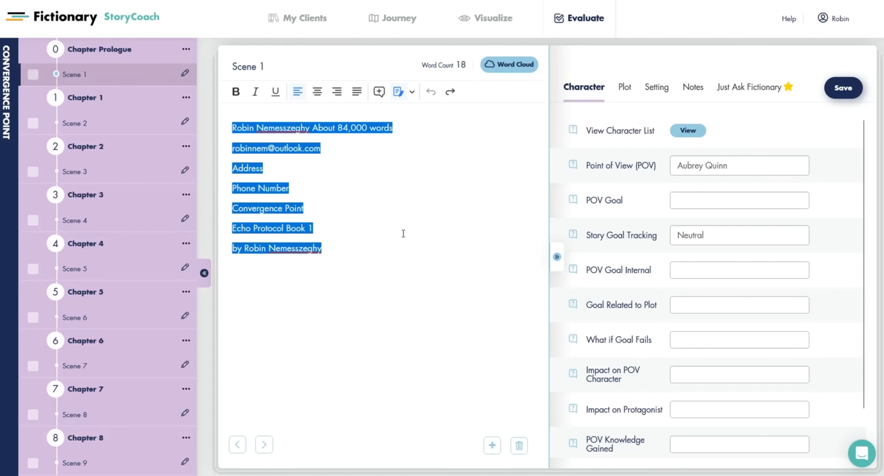
left_click(412, 93)
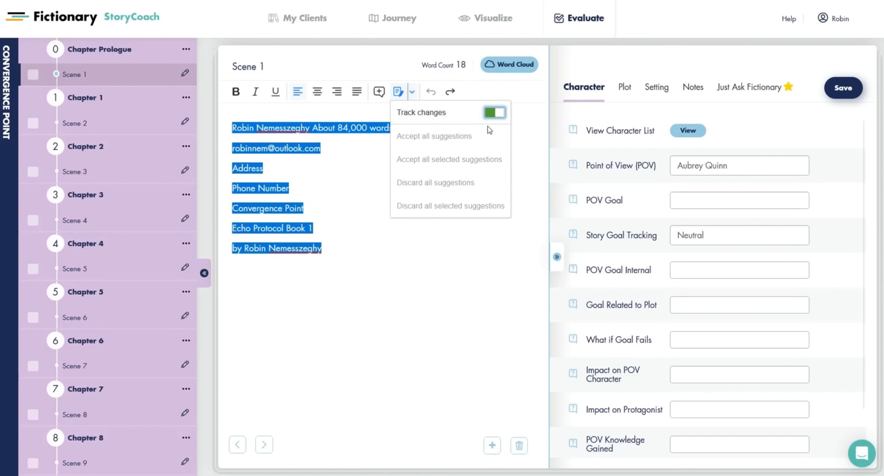
left_click(497, 113)
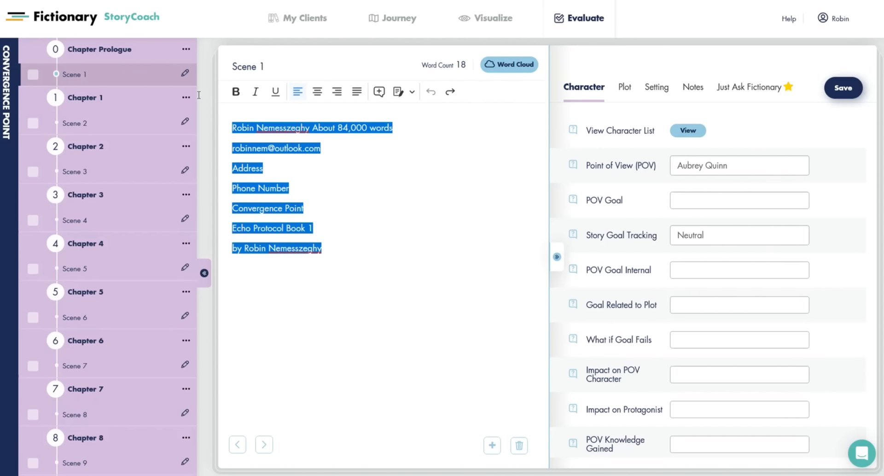
key("BackSpace")
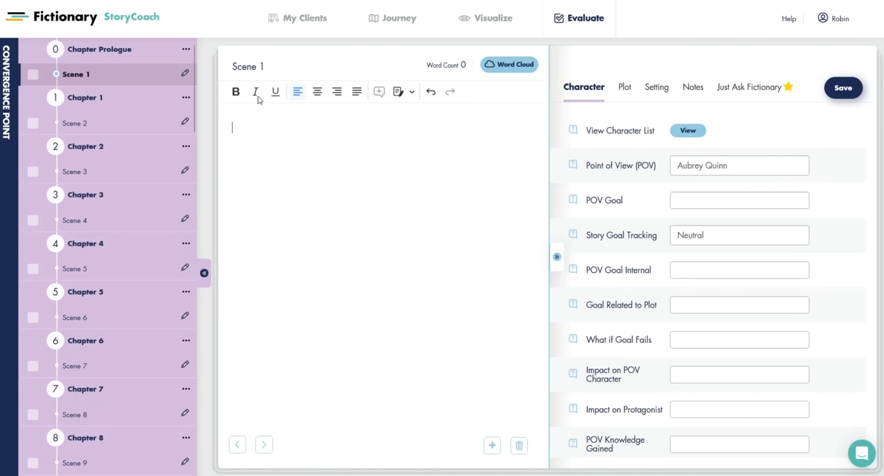
- Turn off change tracking in Scene 2 and cut its entire Prologue text
left_click(76, 123)
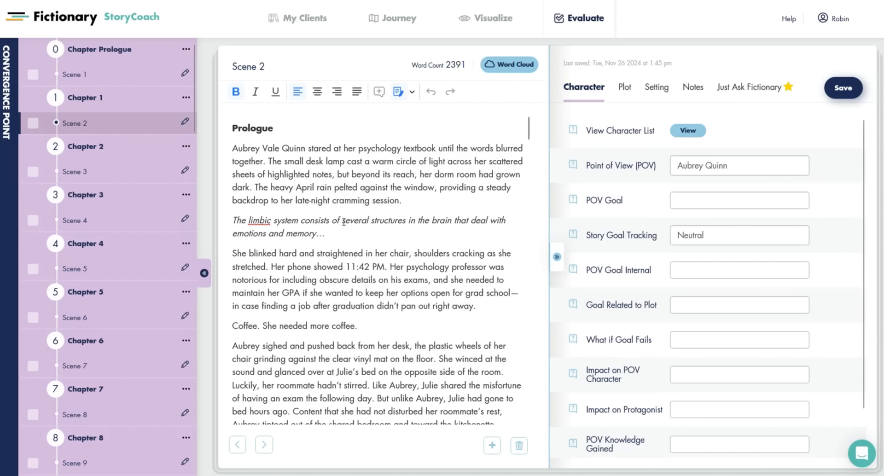
left_click(422, 235)
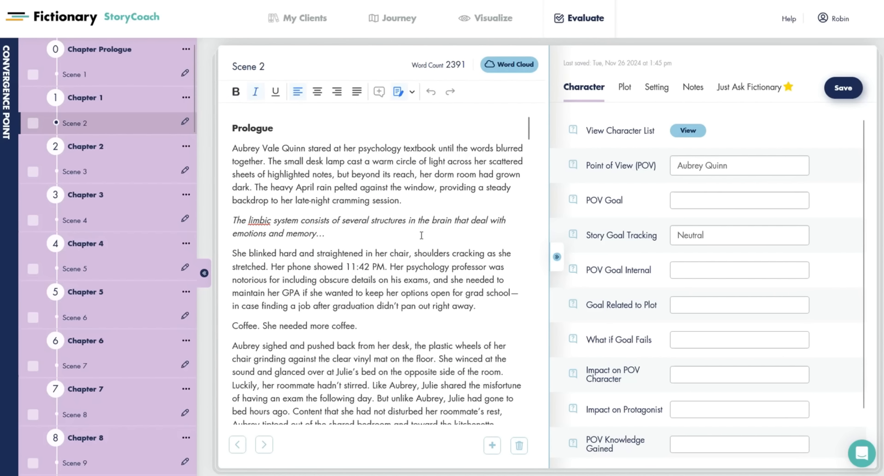
left_click(418, 94)
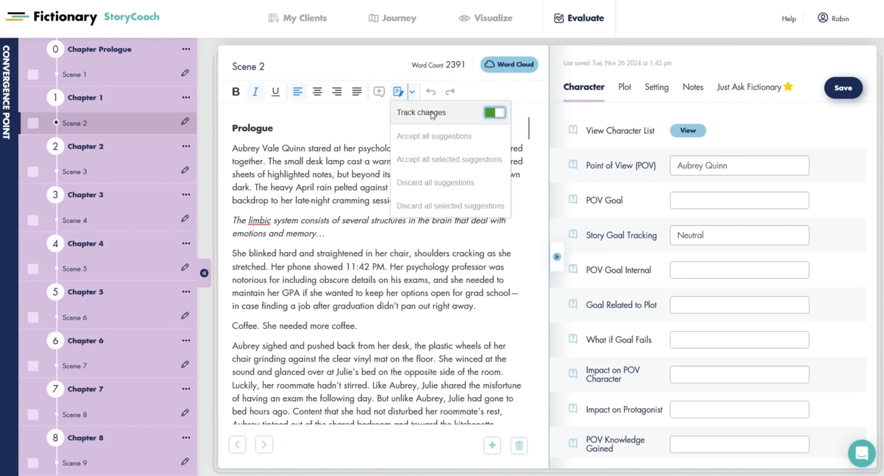
left_click(497, 113)
key("ctrl+a")
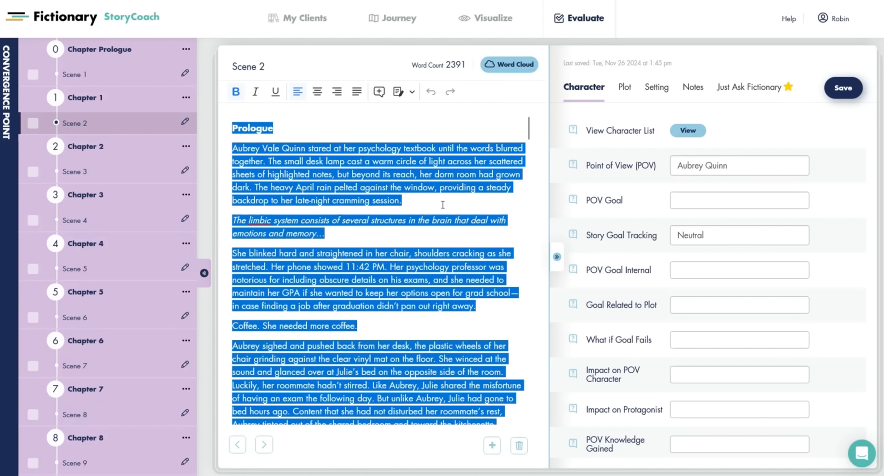
- Paste the cut Prologue text into the empty Scene 1 with change tracking turned off
left_click(85, 75)
left_click(382, 191)
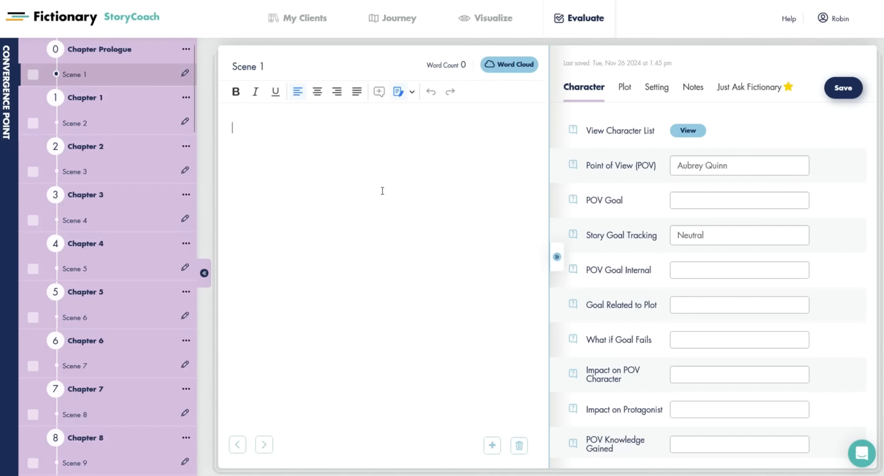
key("ctrl+v")
key("ctrl+z")
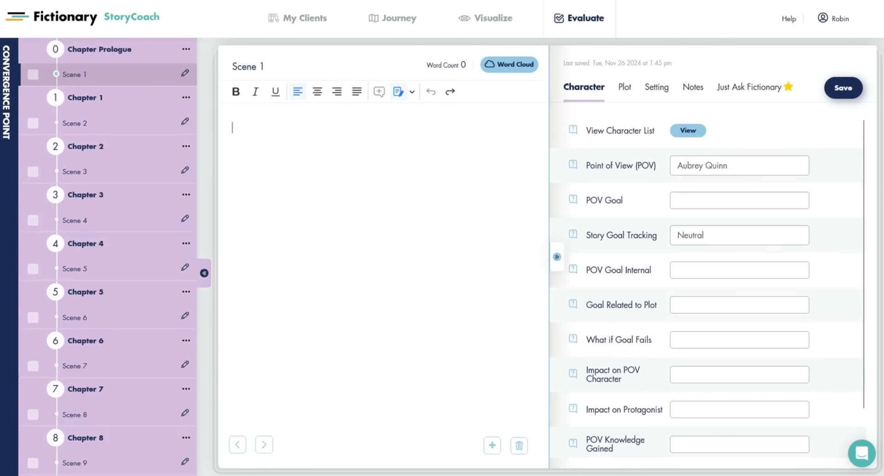
left_click(412, 93)
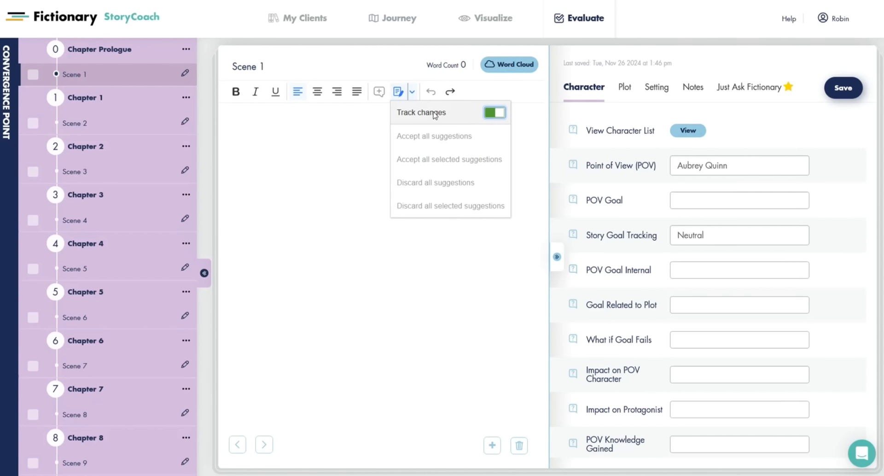
left_click(497, 114)
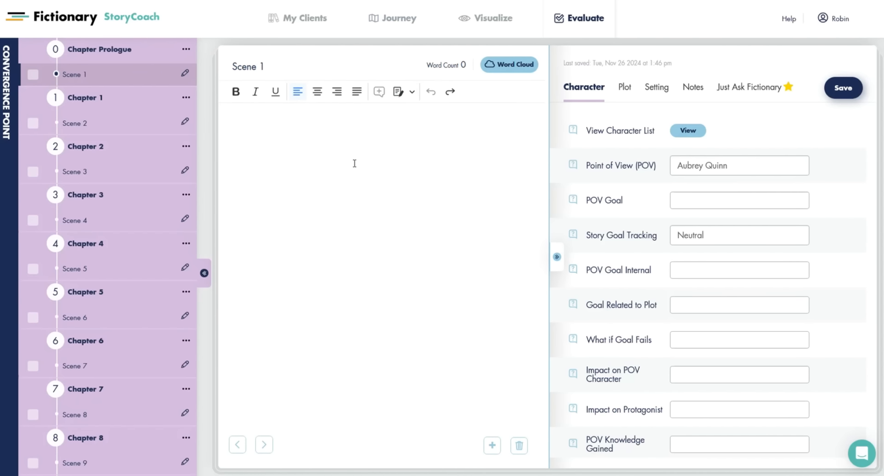
key("ctrl+v")
scroll(355, 163, "up", 15)
scroll(355, 164, "up", 15)
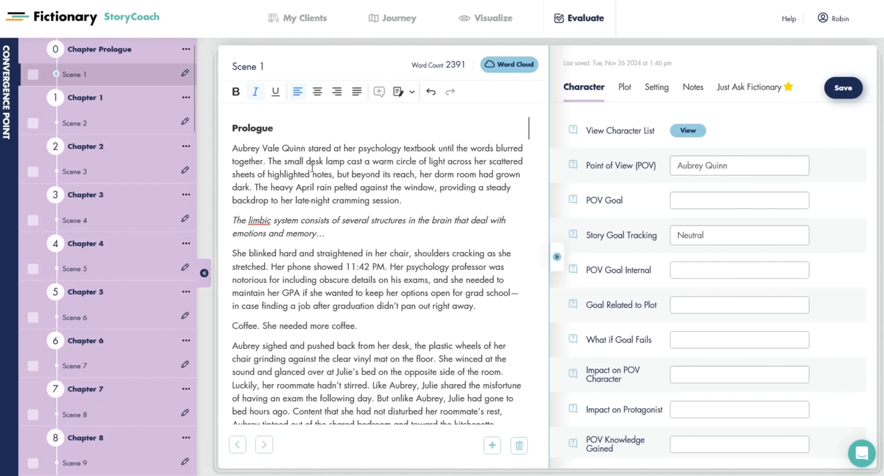
- Delete Chapter 1 together with its emptied Scene 2
left_click(81, 124)
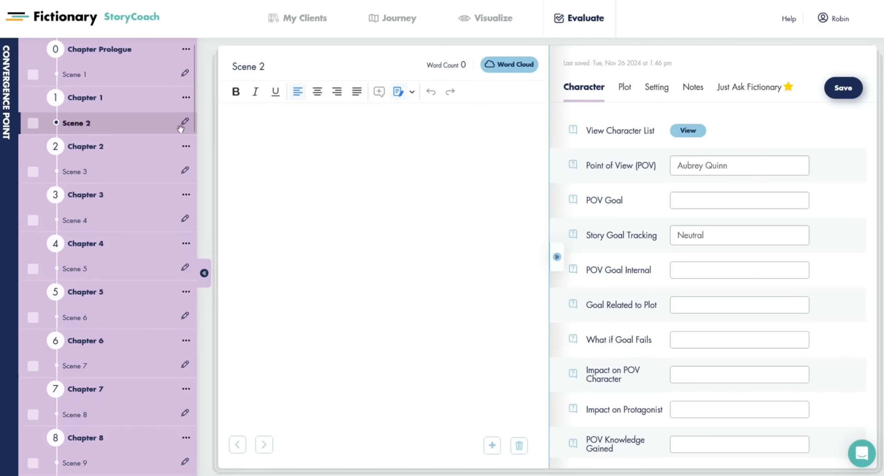
left_click(186, 97)
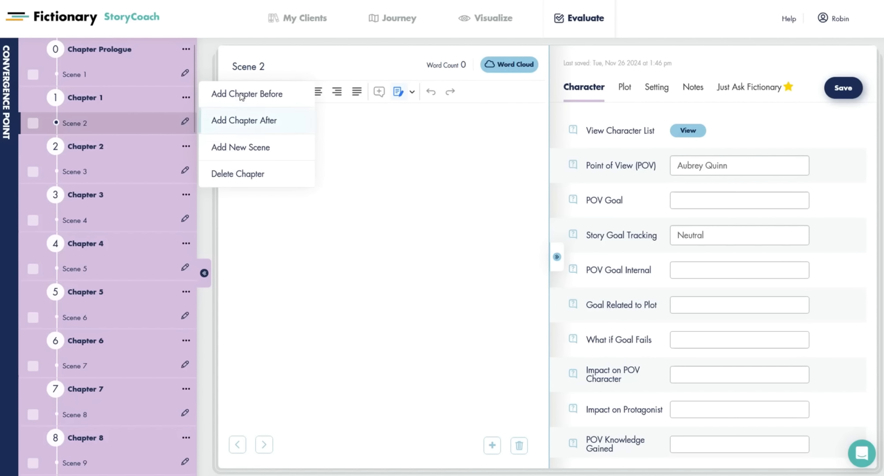
left_click(240, 173)
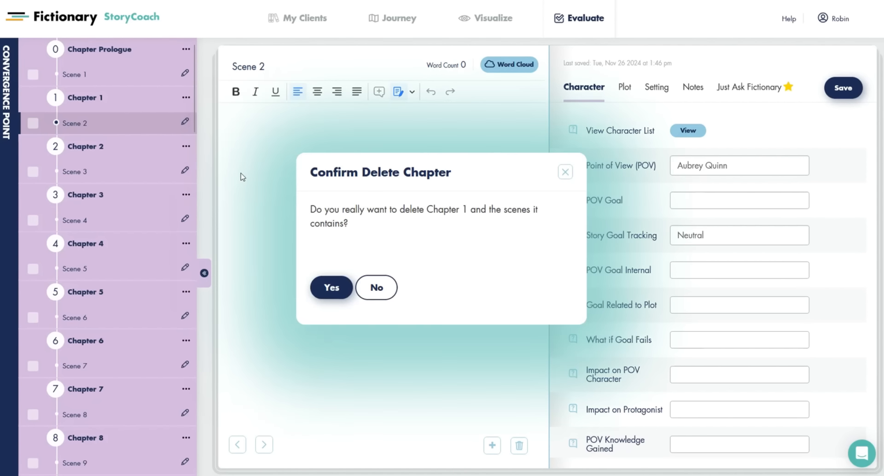
left_click(346, 291)
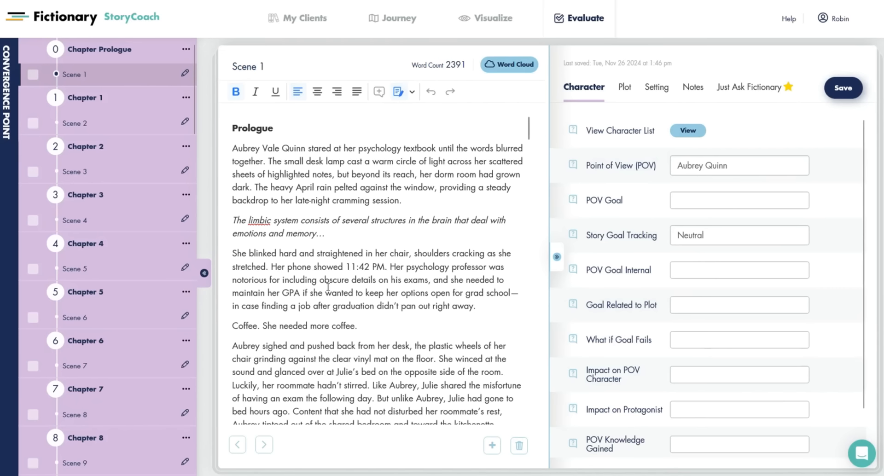
- Check the text of Scene 1, Scene 2 and the final chapter's Scene 42 against the chapter list
left_click(77, 122)
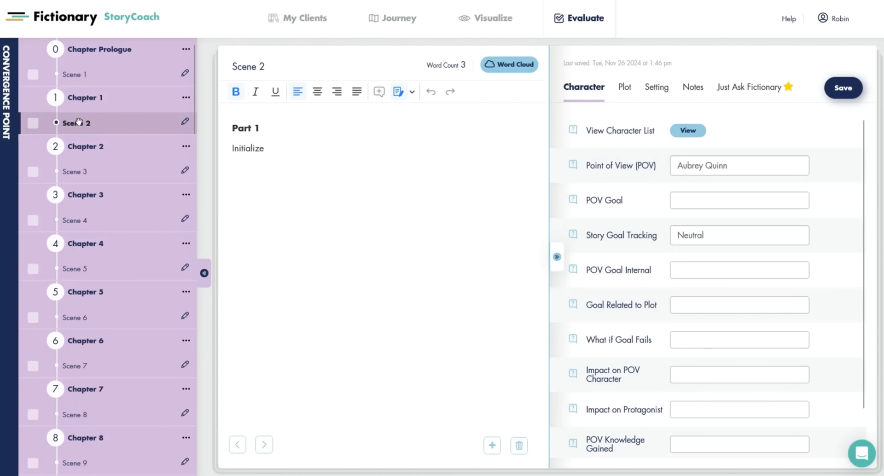
left_click(78, 75)
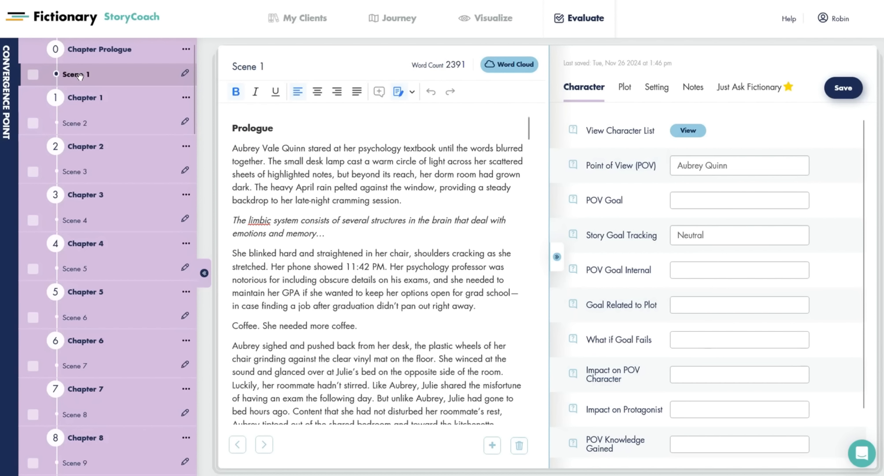
left_click(436, 207)
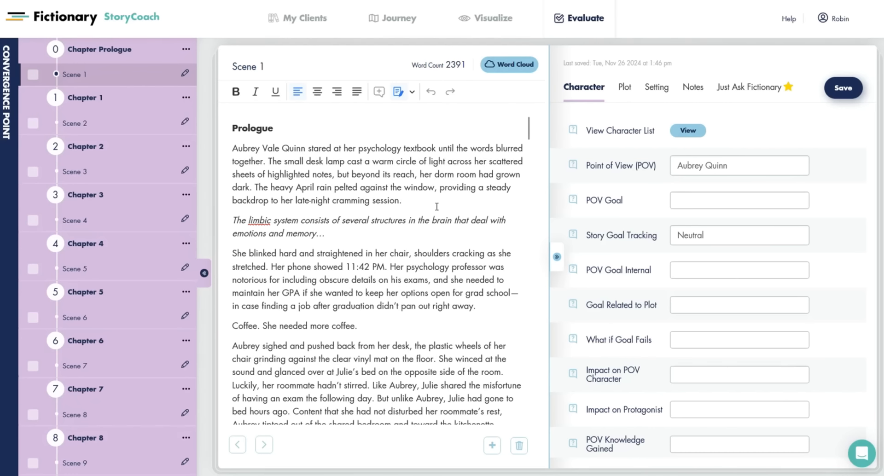
scroll(109, 257, "down", 2)
scroll(110, 257, "down", 20)
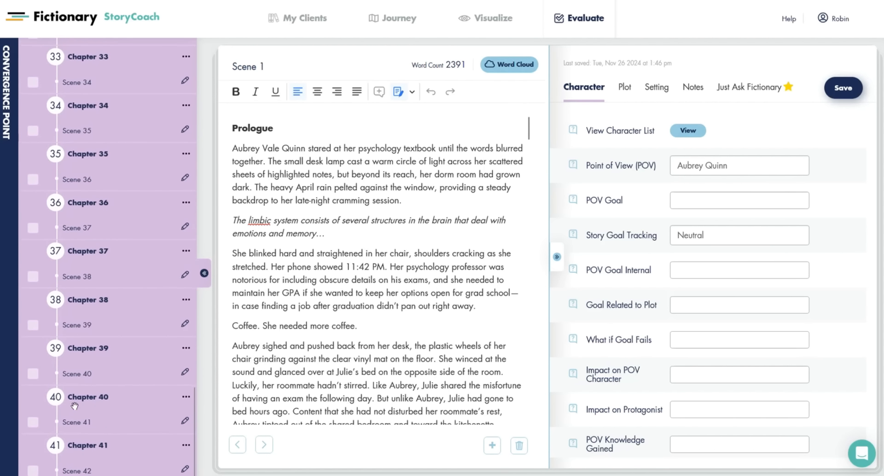
left_click(79, 472)
scroll(89, 105, "up", 20)
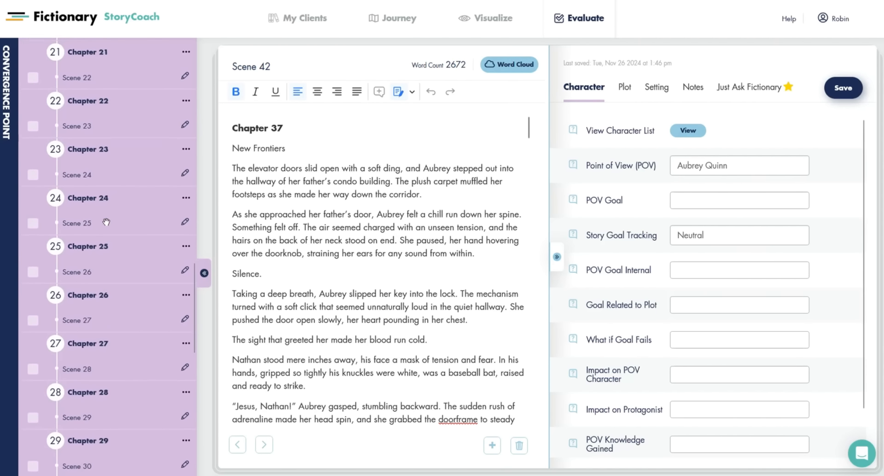
left_click(76, 74)
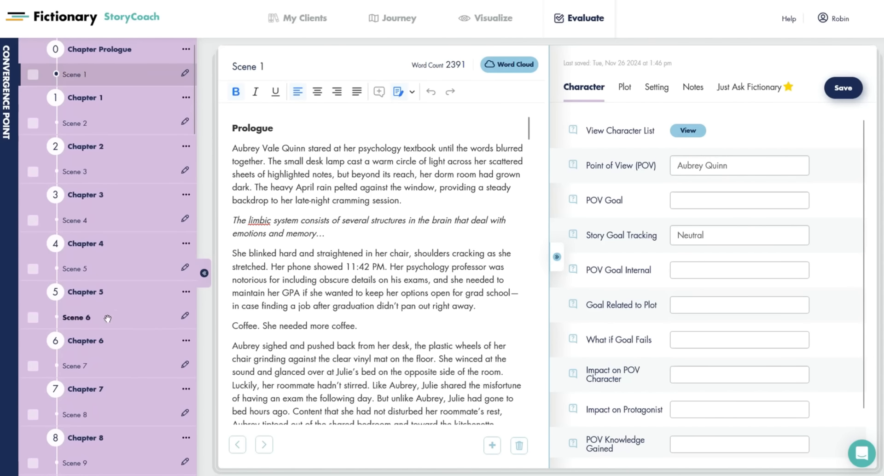
- Delete Chapter 1, whose Scene 2 holds only the "Part 1 Initialize" heading
left_click(73, 123)
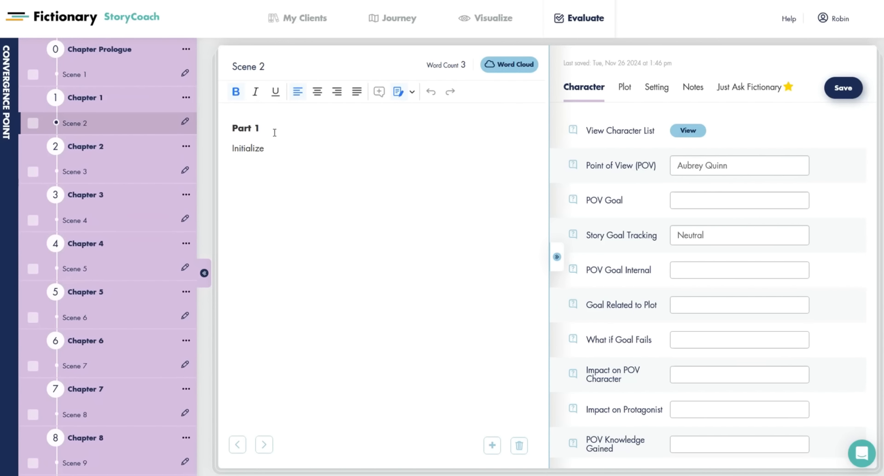
left_click_drag(277, 150, 215, 123)
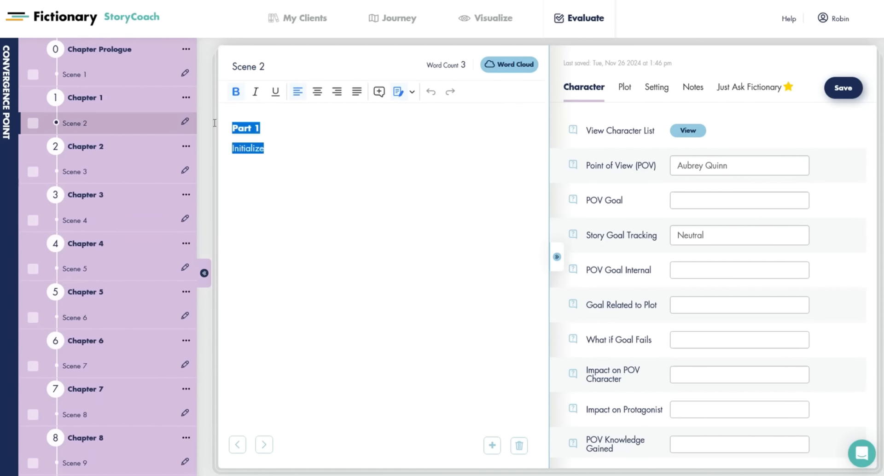
left_click(326, 158)
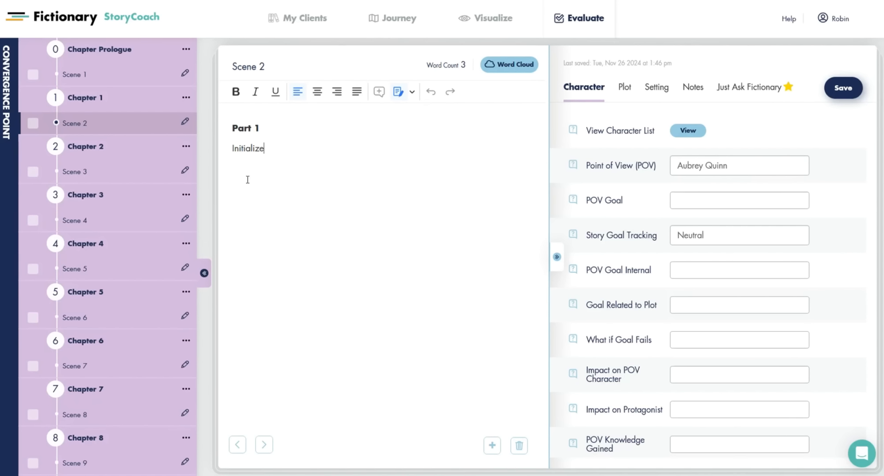
left_click(188, 100)
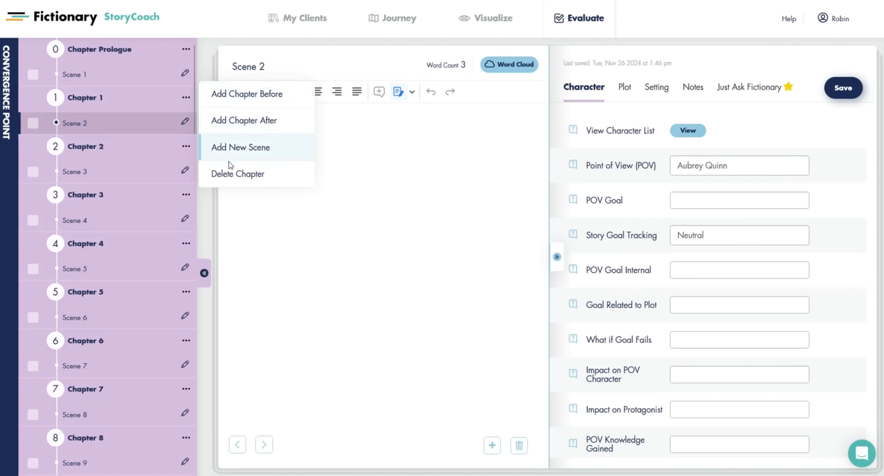
left_click(236, 176)
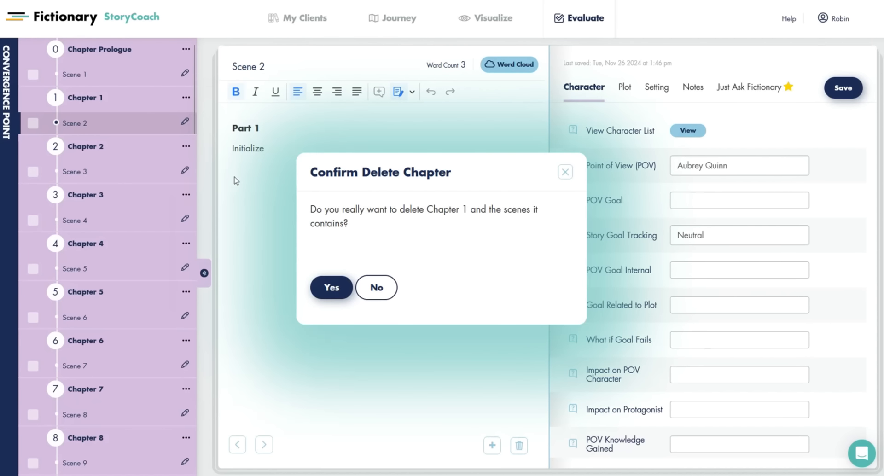
left_click(330, 289)
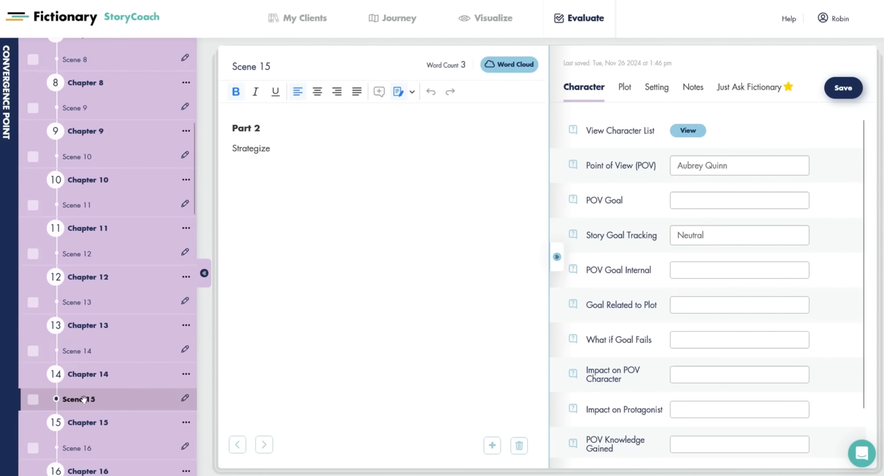
- Delete Chapter 14, whose Scene 15 holds only the "Part 2 Strategize" heading
scroll(85, 398, "down", 2)
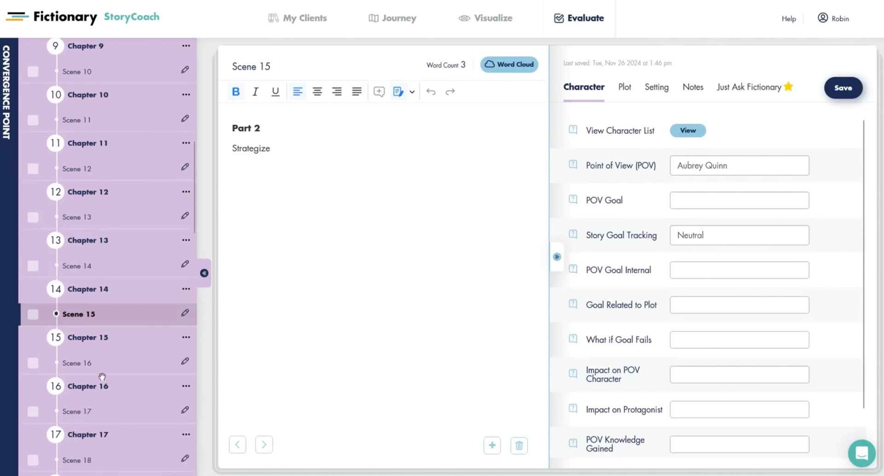
left_click(186, 288)
left_click(220, 368)
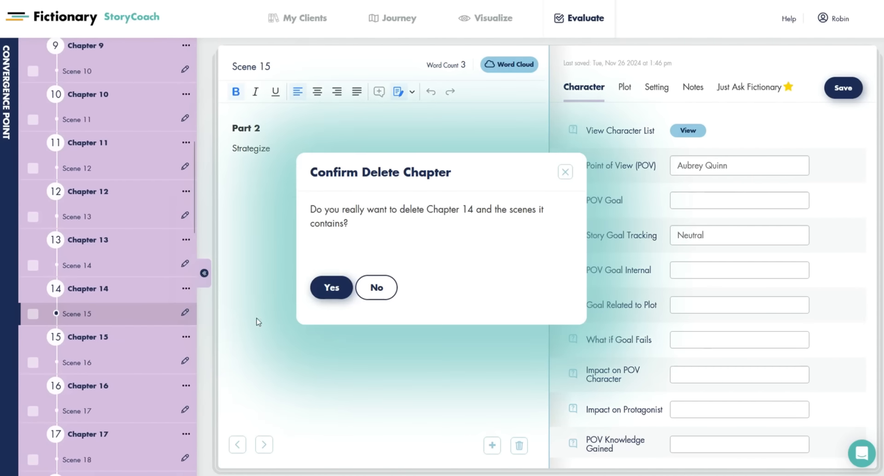
left_click(332, 287)
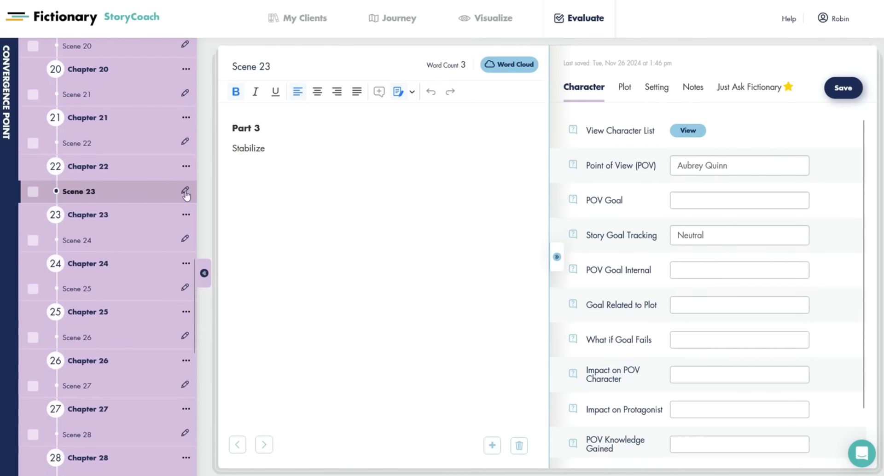
- Delete Chapter 22, whose Scene 23 holds only the "Part 3 Stabilize" heading
left_click(186, 166)
left_click(242, 246)
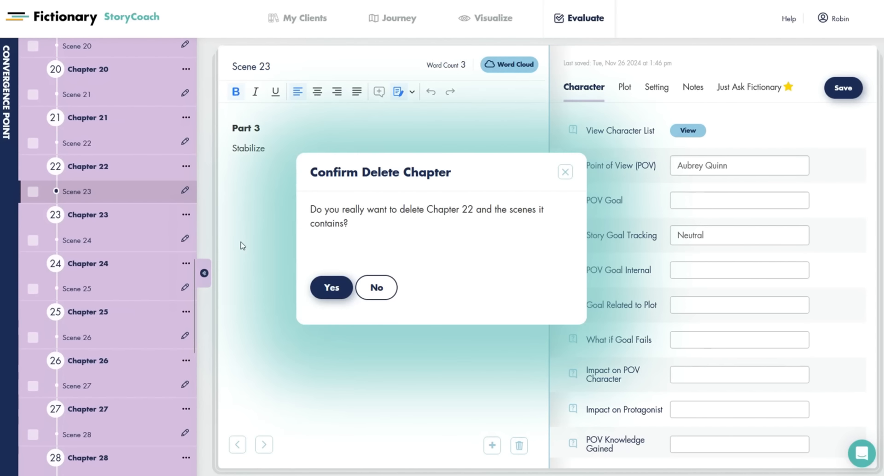
left_click(330, 288)
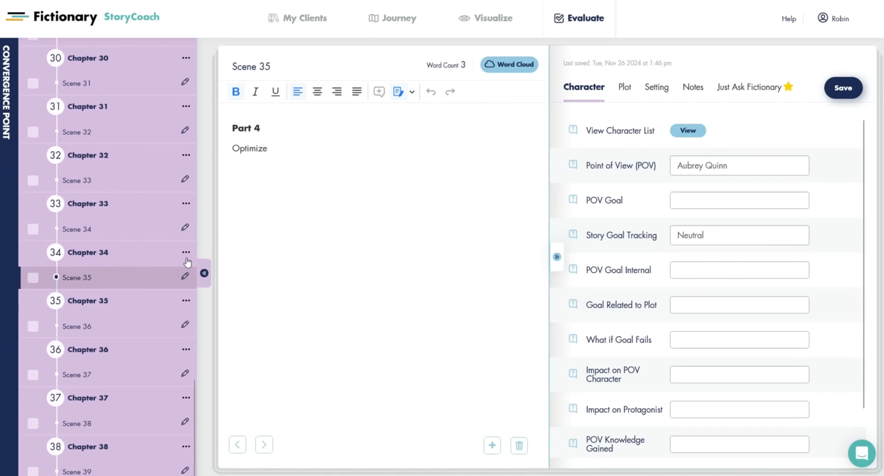
- Delete Chapter 34, whose Scene 35 holds only the "Part 4 Optimize" heading
left_click(186, 253)
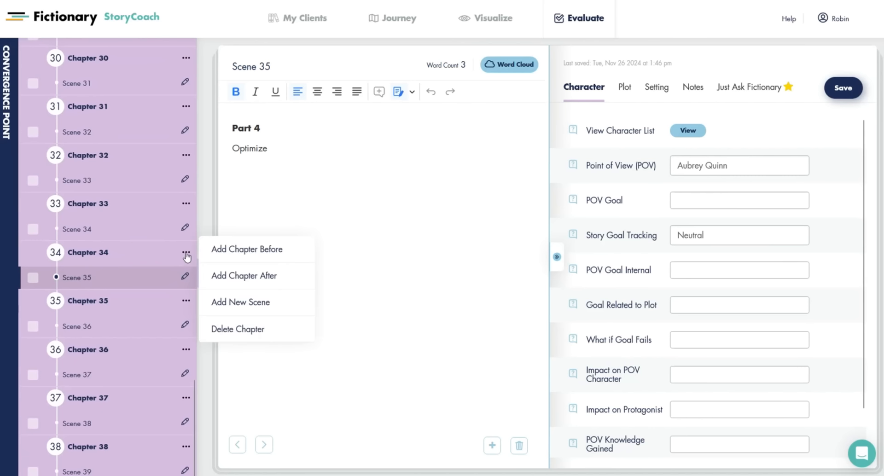
left_click(239, 327)
left_click(327, 286)
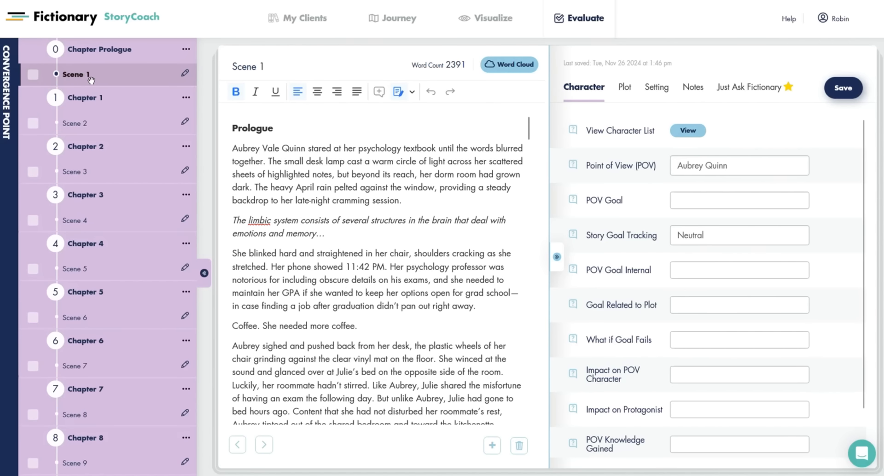
scroll(103, 194, "down", 20)
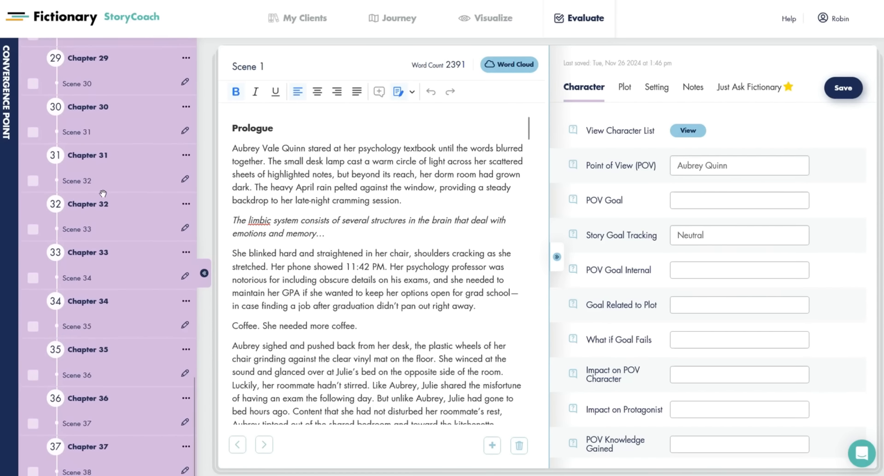
scroll(119, 339, "up", 20)
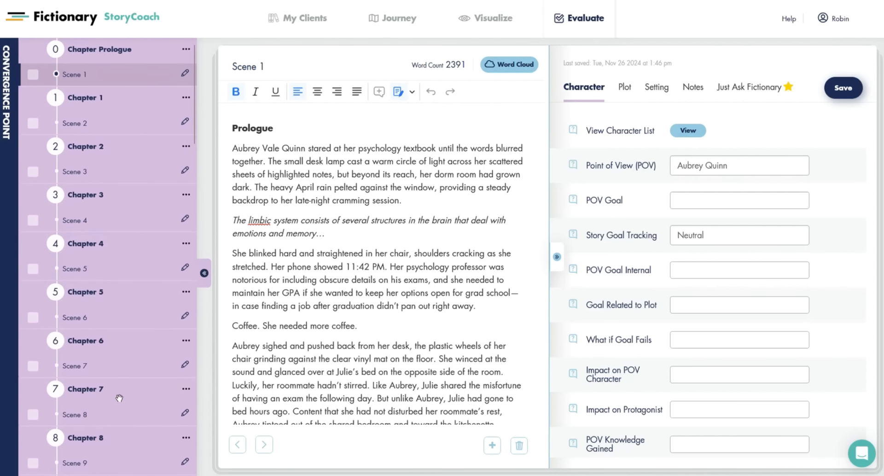
scroll(119, 398, "down", 15)
scroll(118, 398, "up", 15)
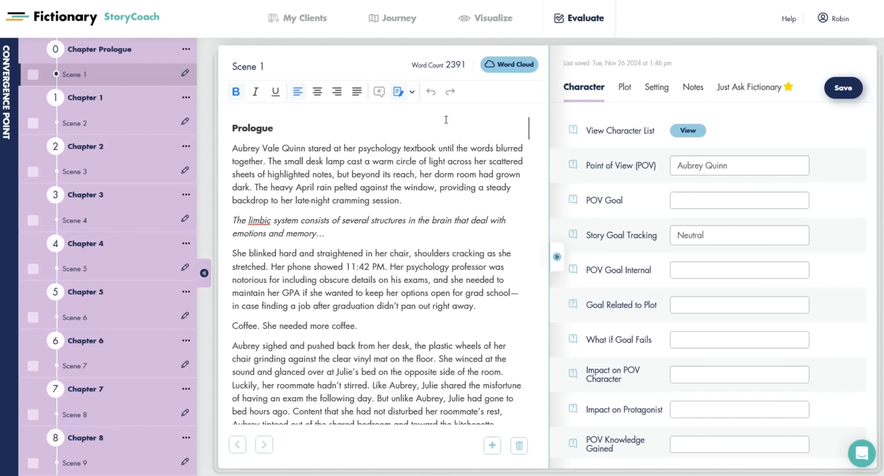
- From the Journey's Story Structure stage, have Fictionary generate names for all scenes automatically and review them in the scene list
mouse_move(399, 23)
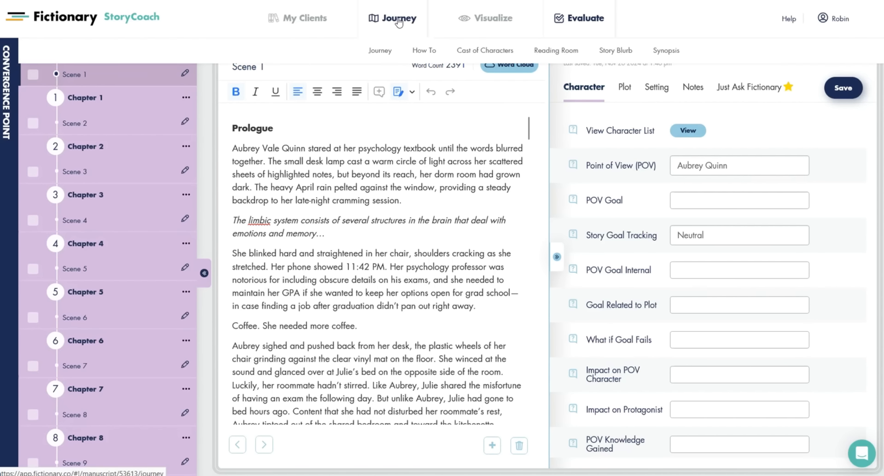
left_click(398, 21)
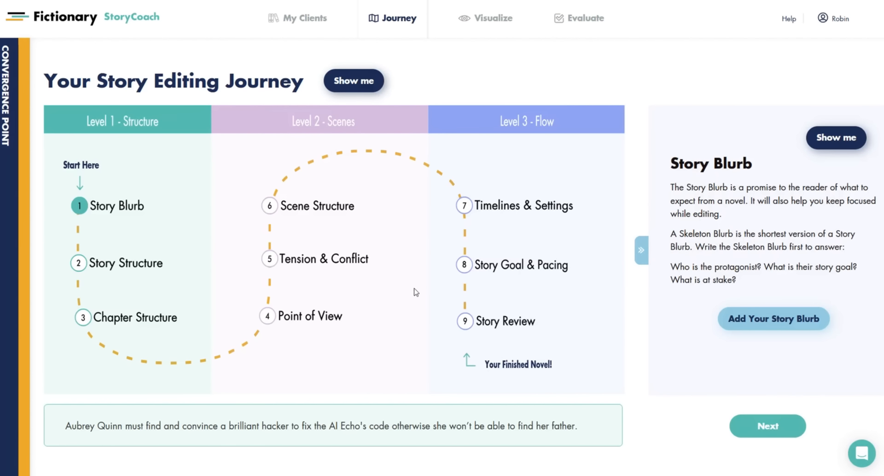
left_click(761, 425)
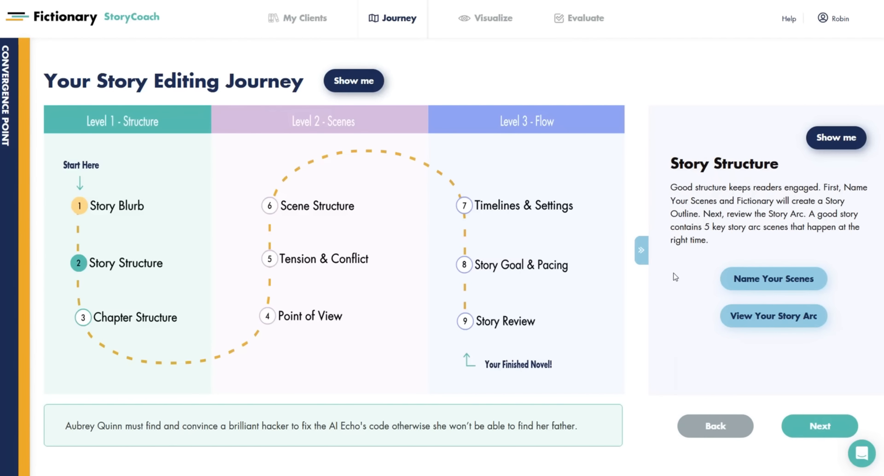
left_click(766, 282)
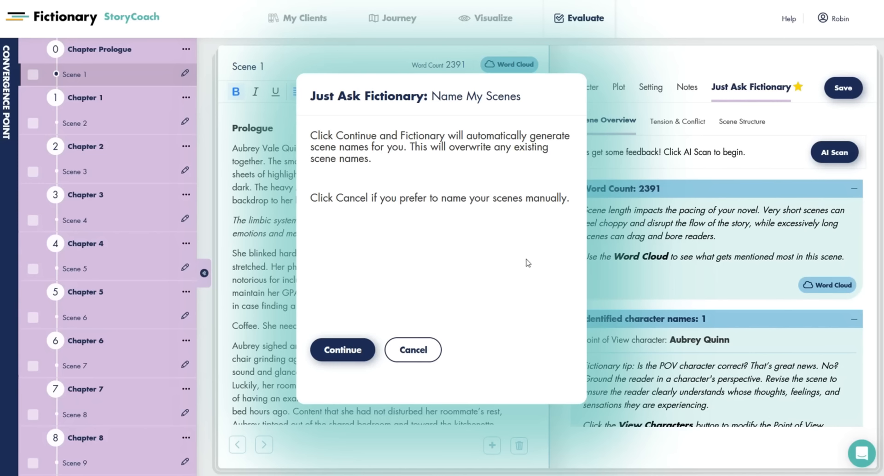
left_click(345, 353)
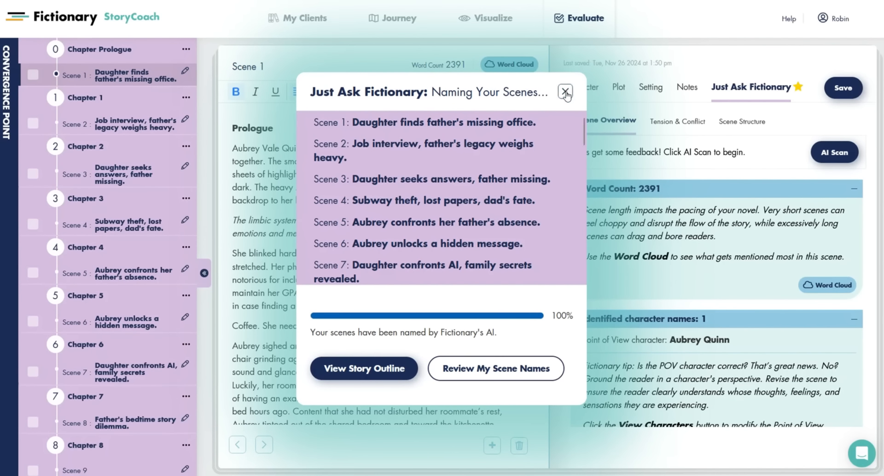
left_click(493, 372)
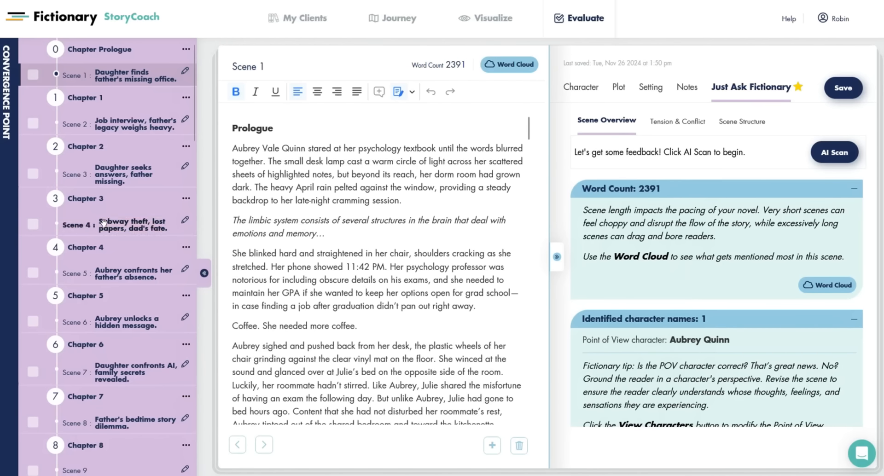
scroll(104, 224, "down", 20)
scroll(104, 225, "up", 20)
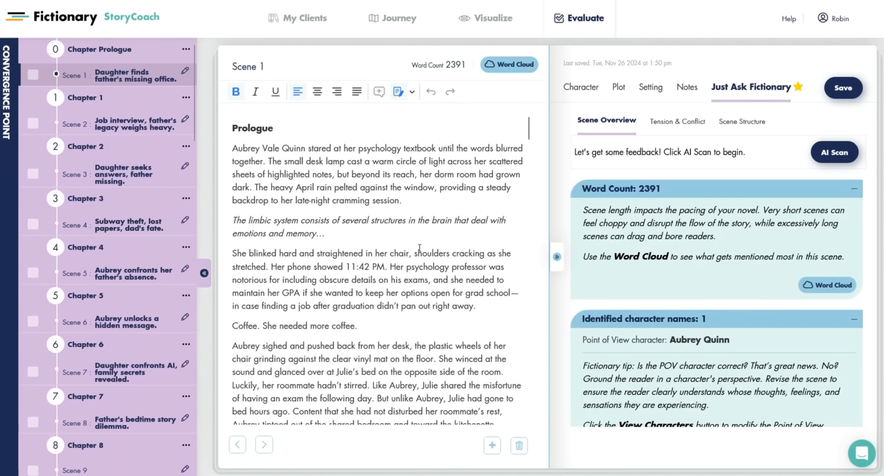
- Return to the Journey's Story Structure stage and view the Story Arc, comparing the recommended and actual plot points
left_click(391, 19)
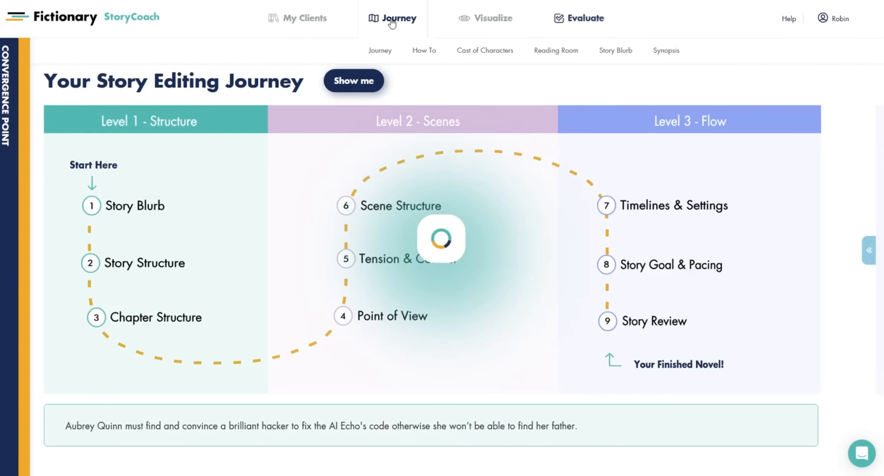
left_click(756, 424)
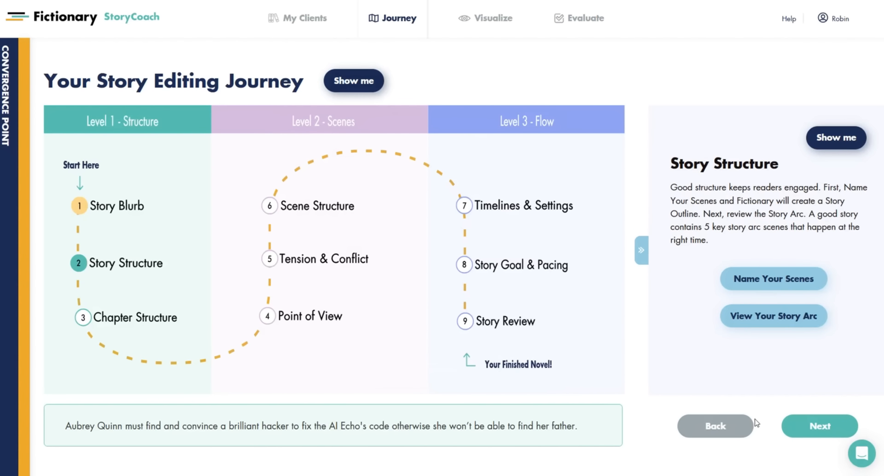
mouse_move(754, 321)
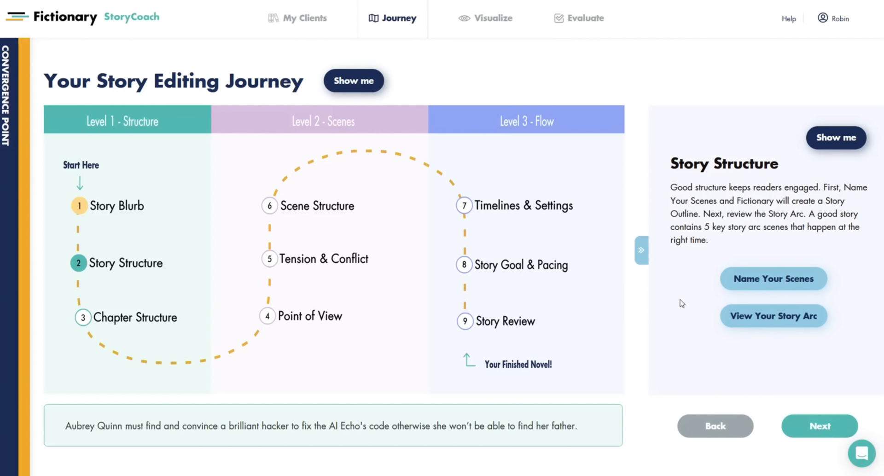
mouse_move(488, 25)
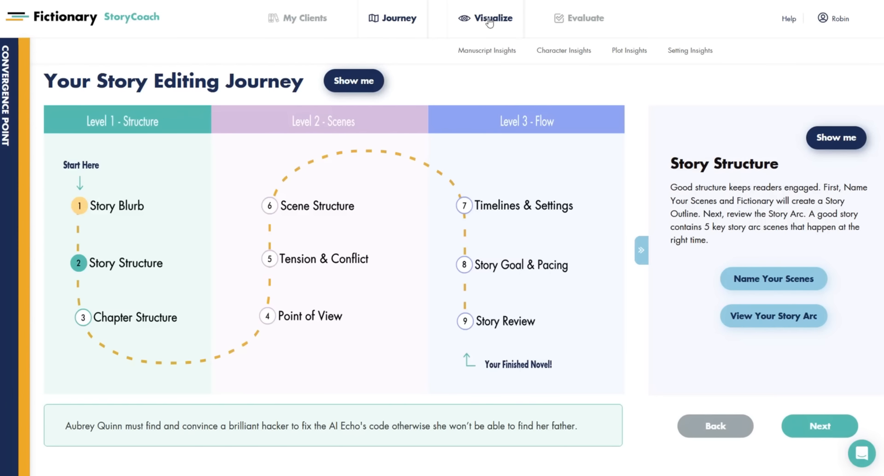
left_click(795, 319)
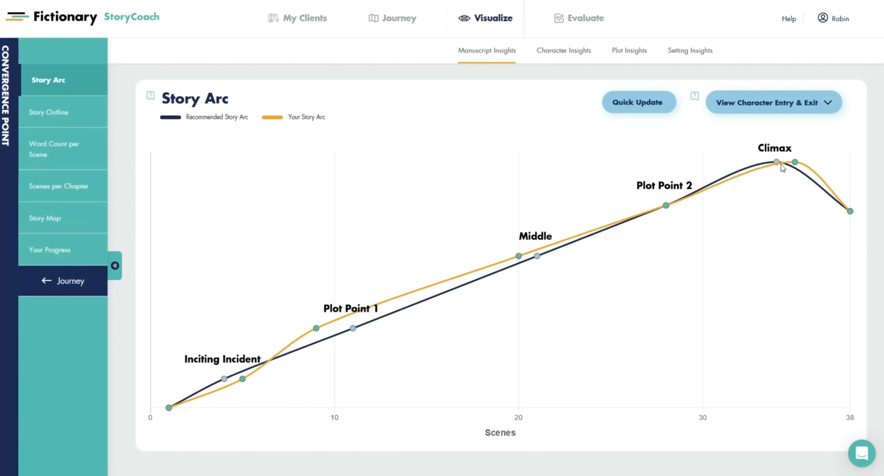
mouse_move(850, 215)
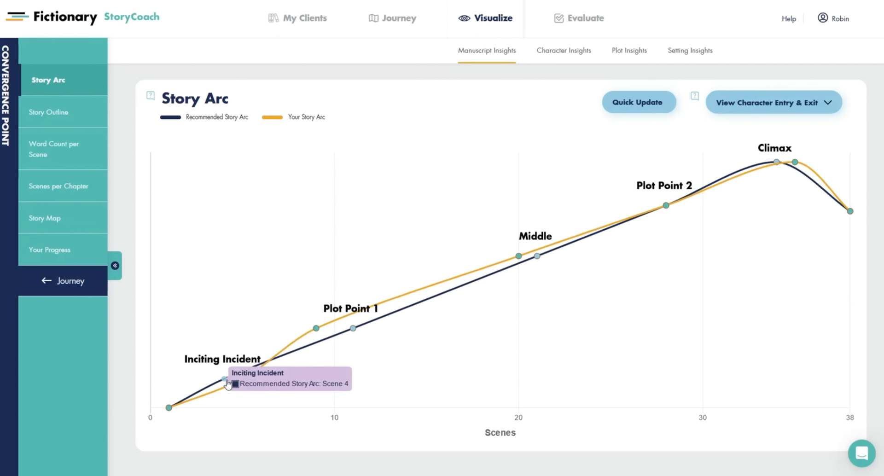
- Inspect the scene positions of the Inciting Incident, Climax, Plot Point 2 and Middle markers on the Story Arc
mouse_move(244, 383)
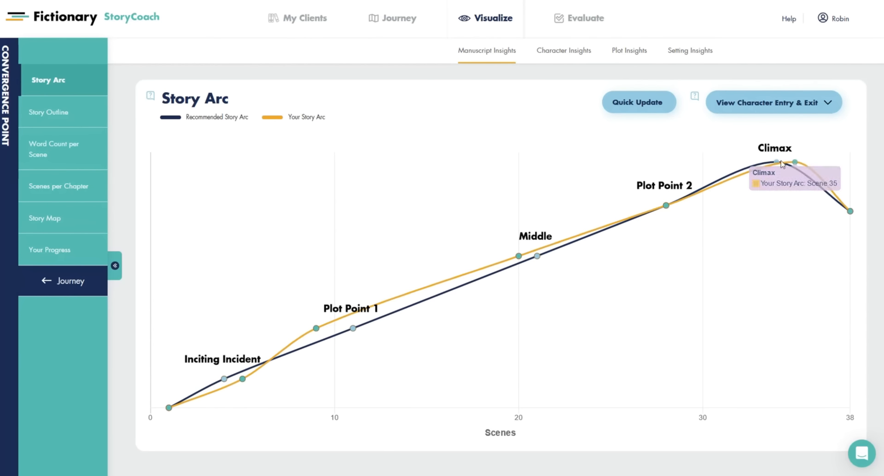
mouse_move(778, 164)
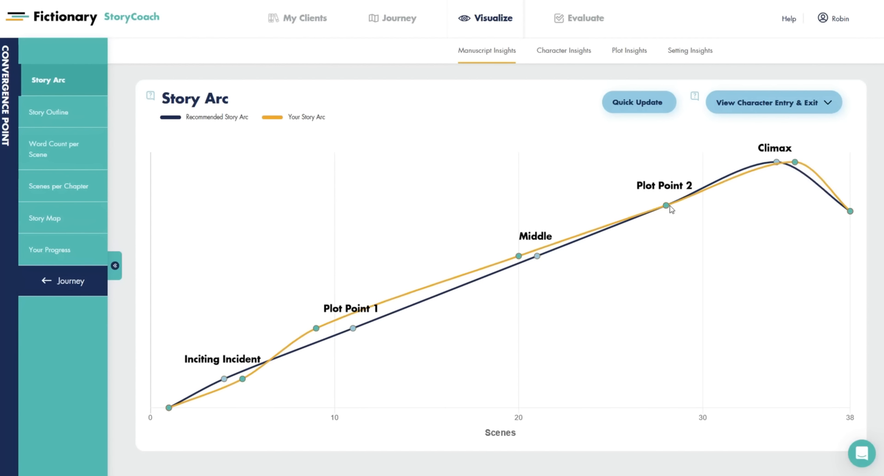
mouse_move(666, 209)
mouse_move(518, 259)
- Advance the Journey past Story Structure to the Chapter Structure stage and open its Word Count per Scene view
left_click(401, 20)
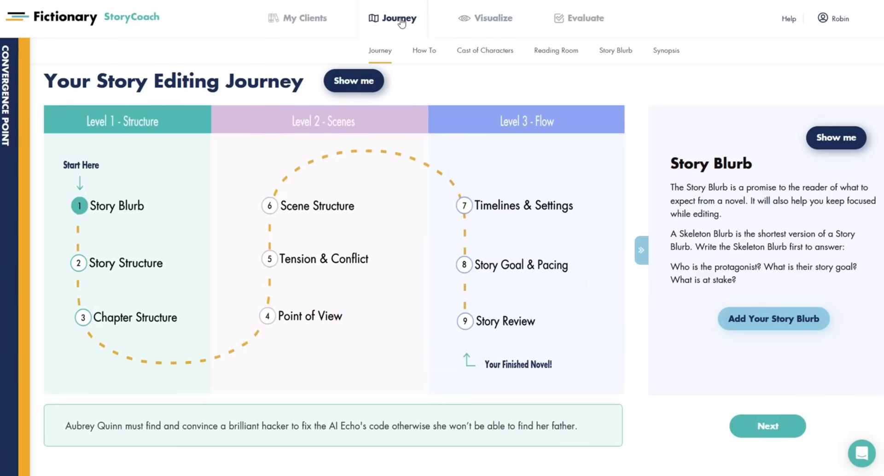
left_click(759, 429)
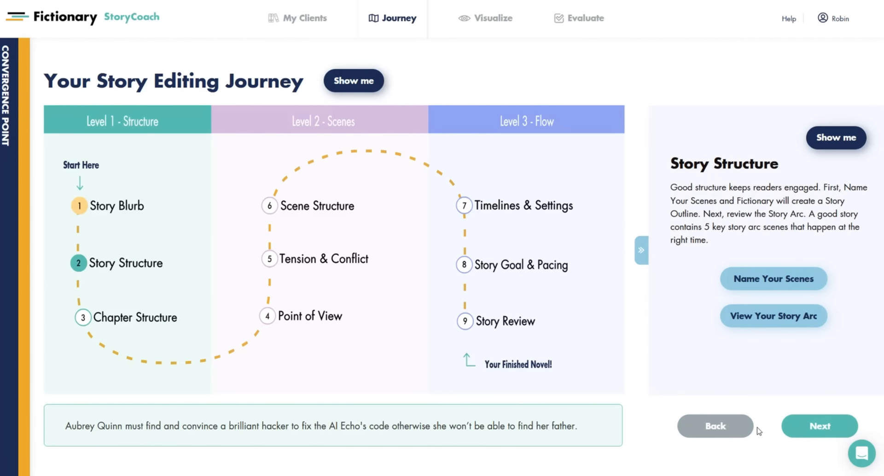
mouse_move(747, 283)
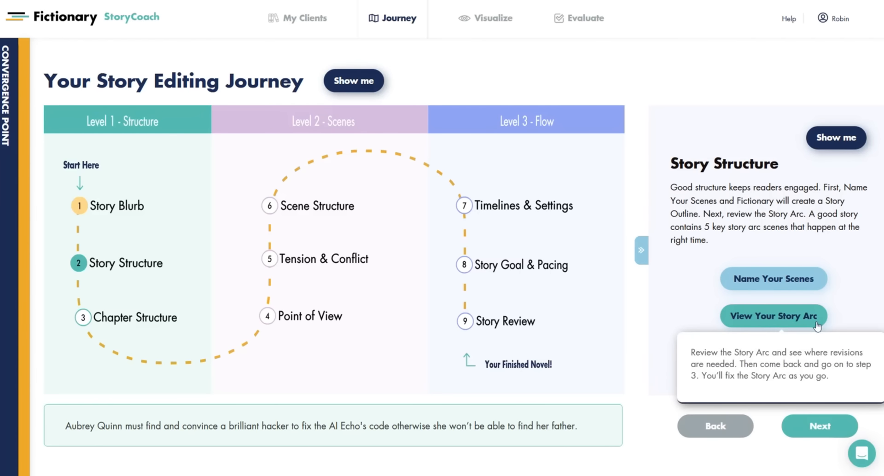
left_click(789, 428)
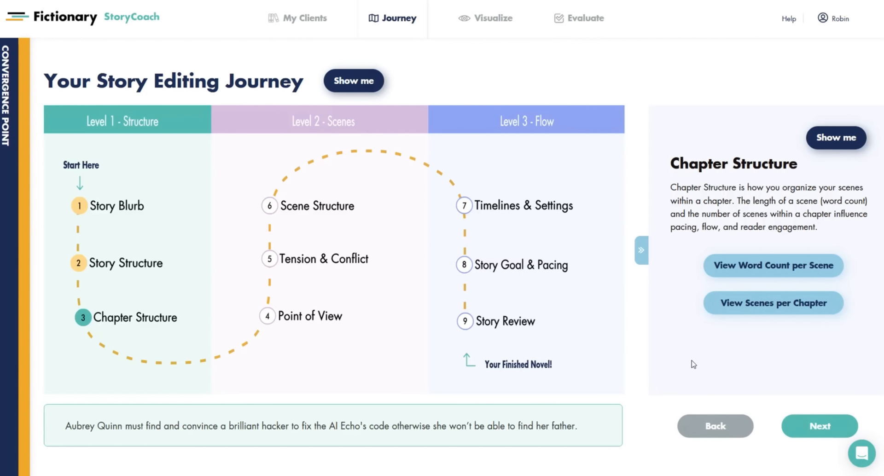
mouse_move(754, 274)
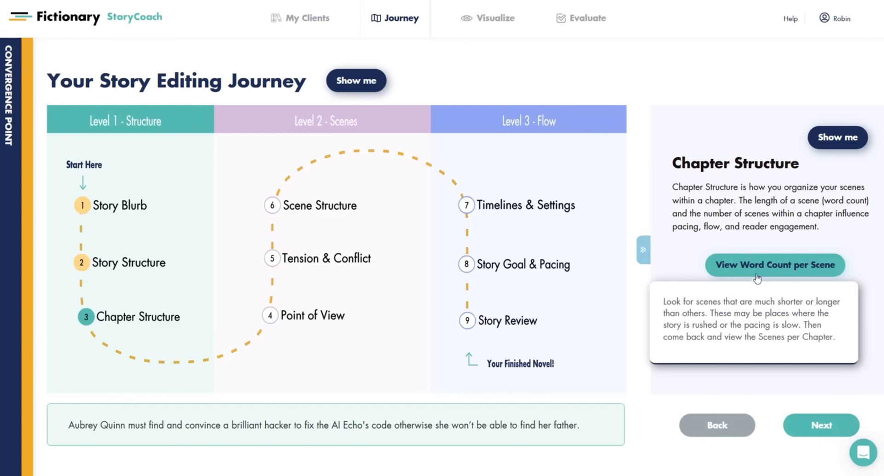
left_click(773, 274)
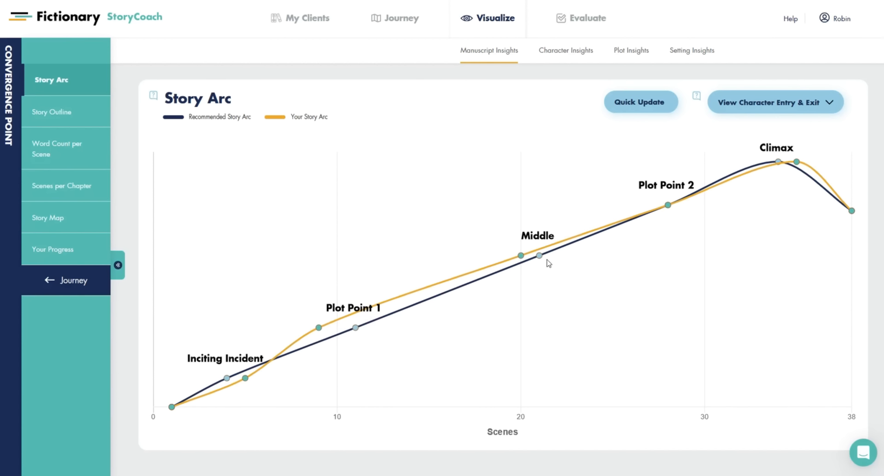
- Re-examine the Story Arc's Plot Point 2, Inciting Incident and Plot Point 1 against the recommended arc
mouse_move(669, 209)
mouse_move(227, 380)
mouse_move(321, 331)
mouse_move(246, 365)
mouse_move(404, 22)
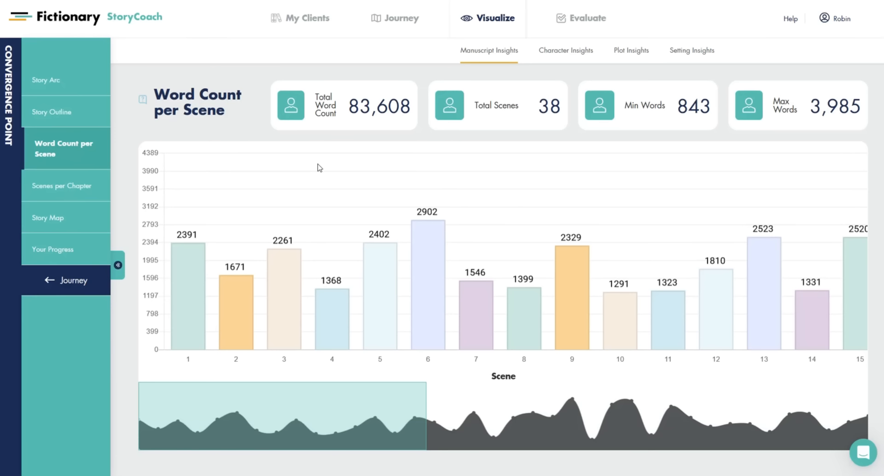
- Examine the Word Count per Scene chart for Scenes 18 to 32 and check the text and title of Scene 23
left_click_drag(346, 406, 626, 410)
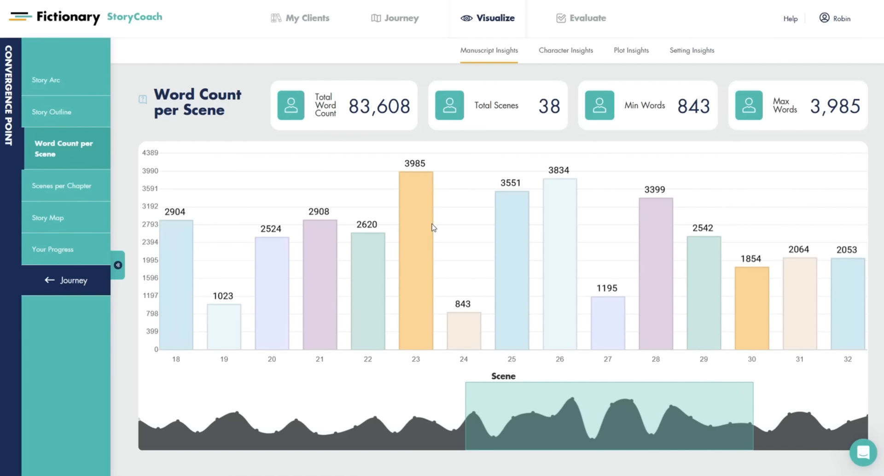
left_click(427, 207)
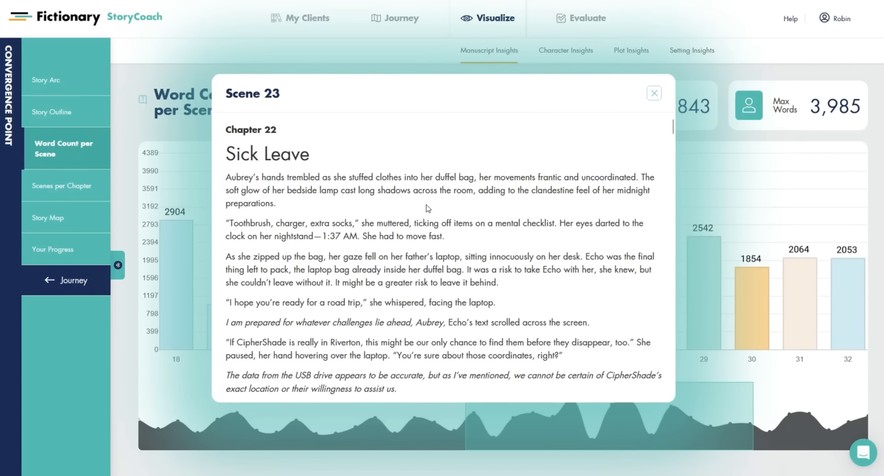
left_click(654, 93)
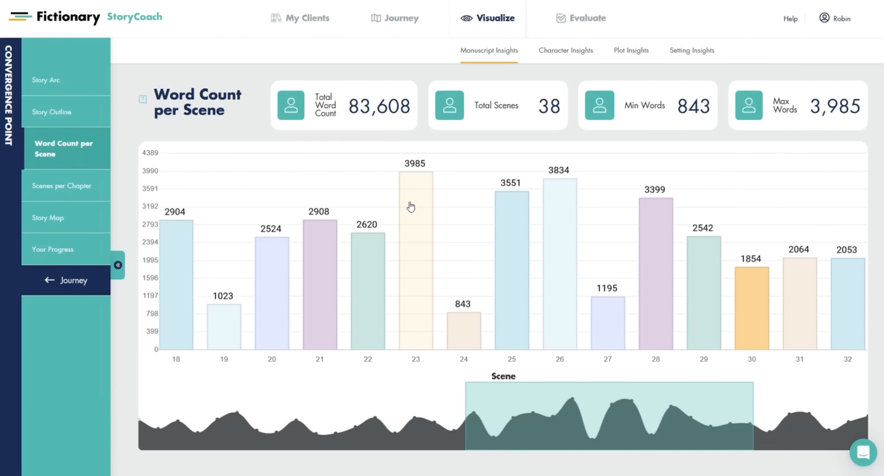
left_click(430, 236)
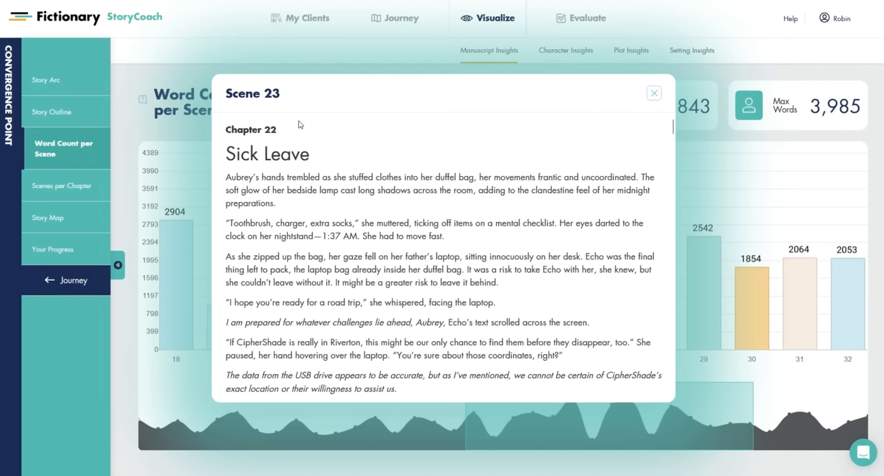
left_click_drag(308, 153, 285, 146)
left_click(470, 154)
left_click(654, 93)
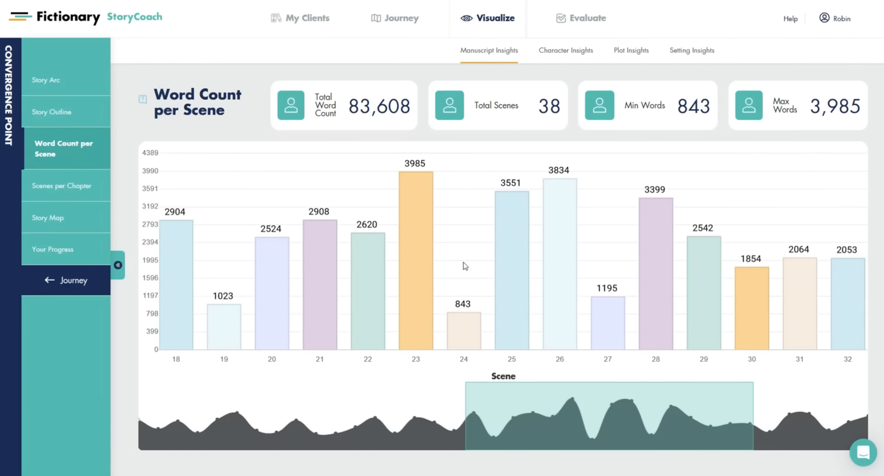
- Compare the word counts of the scenes around Scene 23 and return the chart's range to the opening scenes
mouse_move(527, 416)
left_mouse_down()
mouse_move(645, 426)
mouse_move(479, 431)
left_mouse_up()
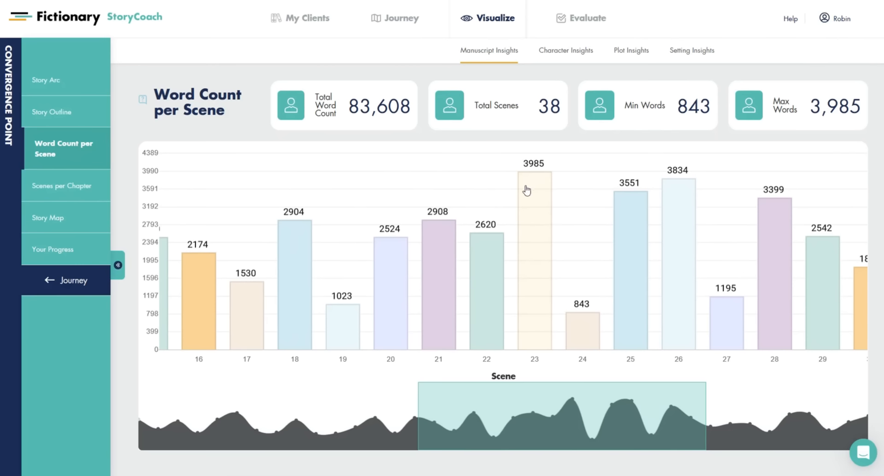
left_click(573, 224)
left_click(654, 93)
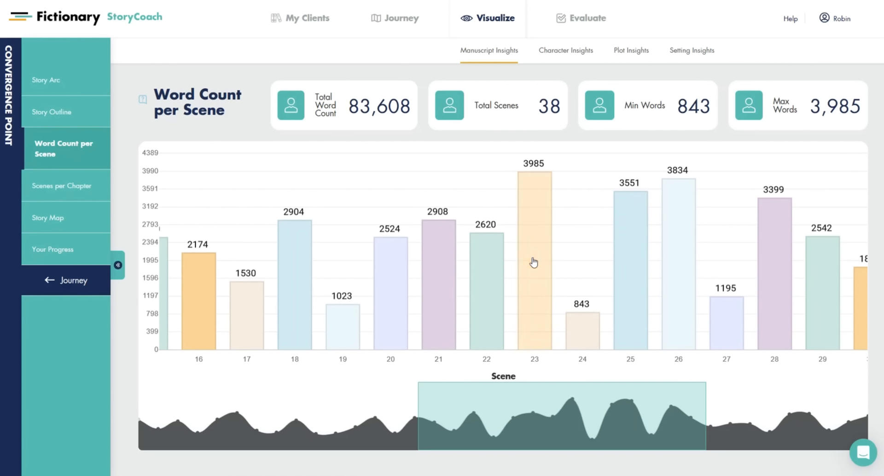
left_click_drag(595, 442, 219, 433)
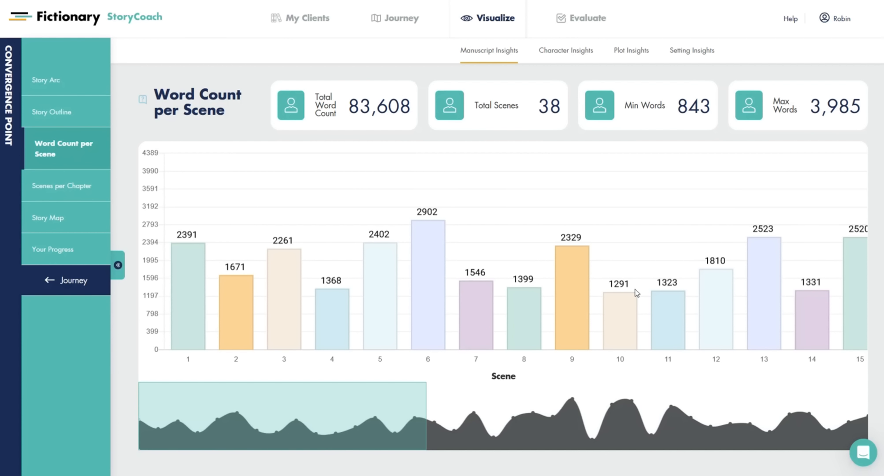
left_click_drag(368, 394, 213, 425)
- From the Journey's Chapter Structure stage, view Scenes per Chapter and examine the distribution from the first to the last chapter
left_click(66, 280)
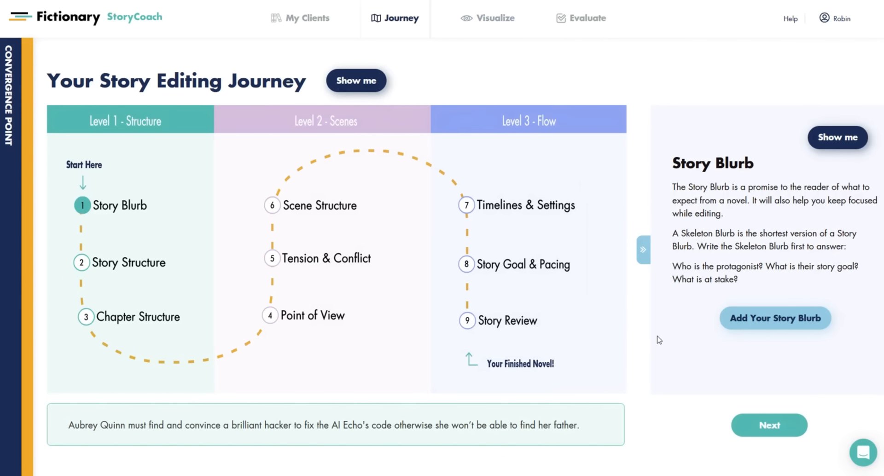
left_click(746, 431)
left_click(746, 430)
left_click(746, 430)
left_click(821, 425)
left_click(778, 302)
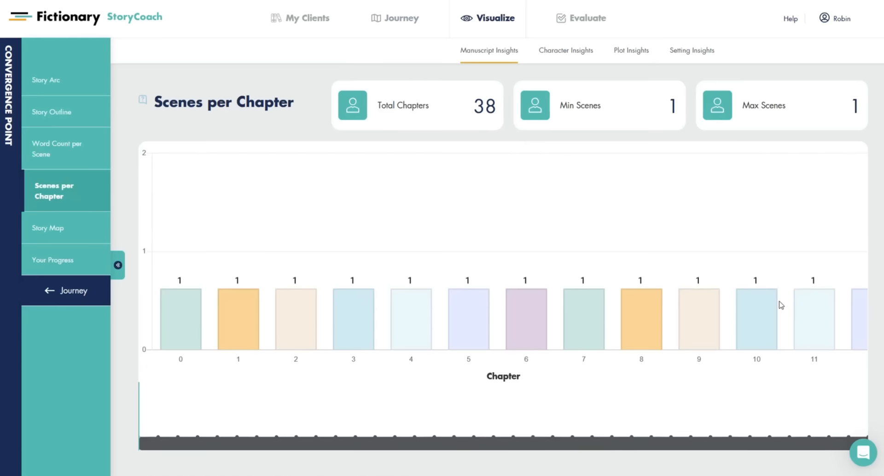
left_click_drag(335, 402, 797, 413)
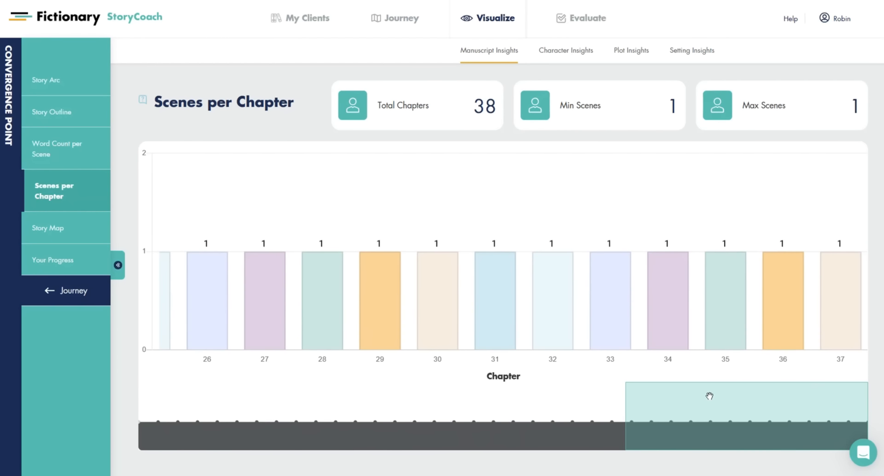
left_click_drag(710, 396, 197, 417)
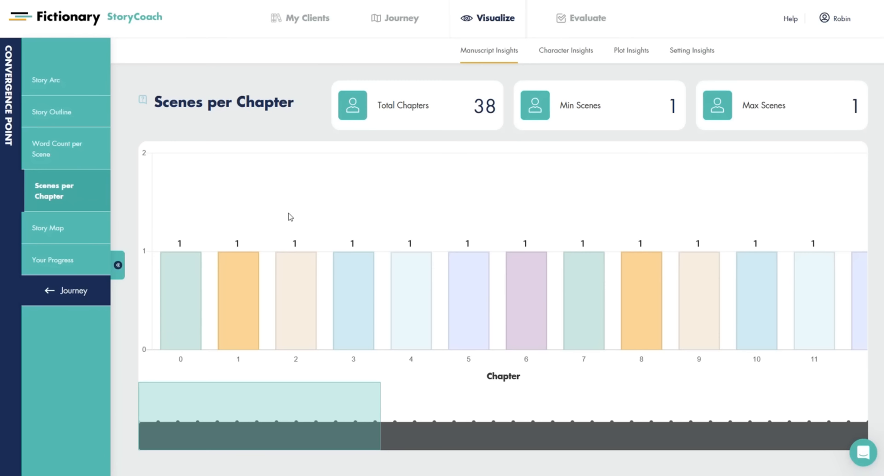
- Visualize the POV characters from the Journey's Point of View stage, and tension and conflict from its Tension & Conflict stage
left_click(69, 291)
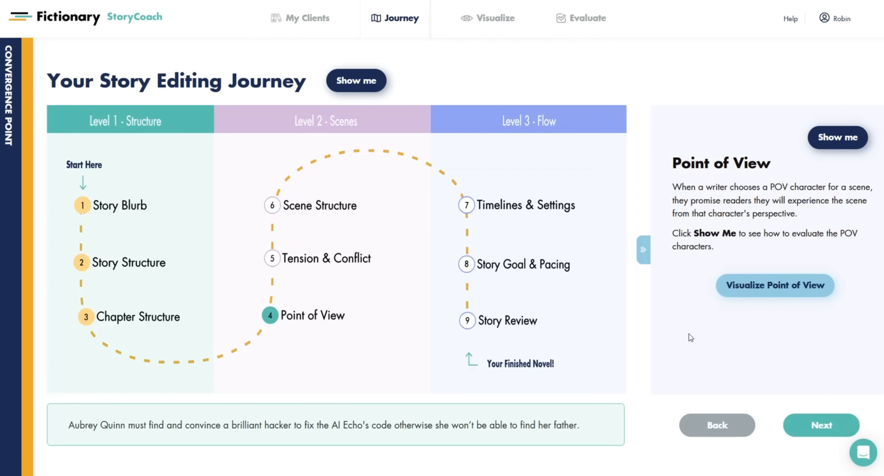
left_click(792, 295)
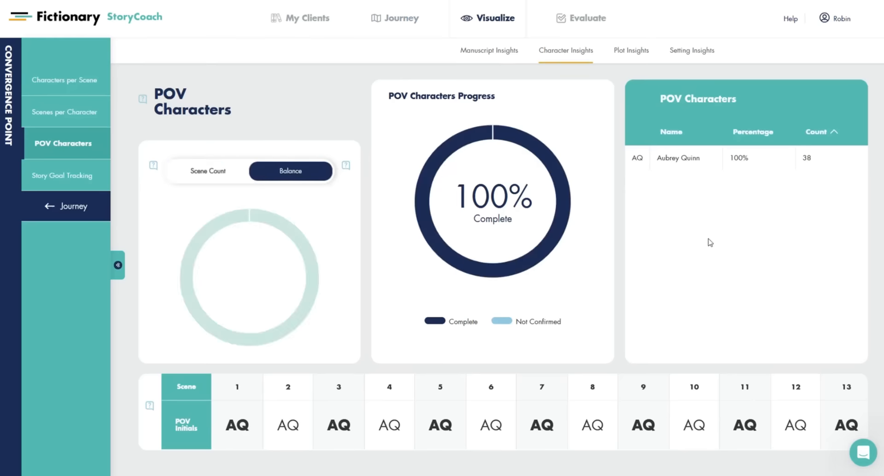
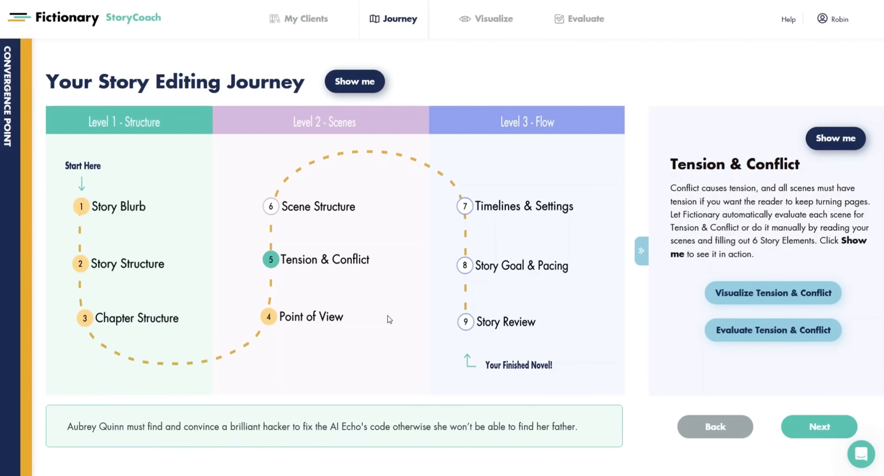
left_click(751, 298)
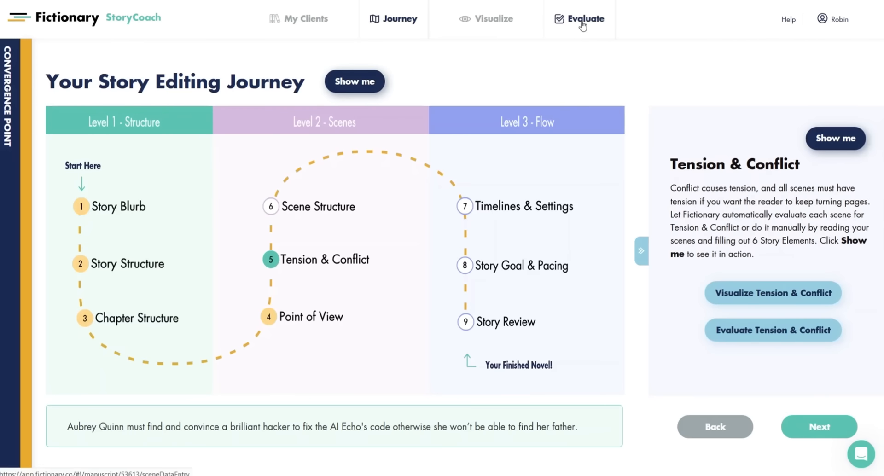
- Evaluate Scene 1 with Just Ask Fictionary by running an AI Scan, and review its Scene Overview results
left_click(583, 22)
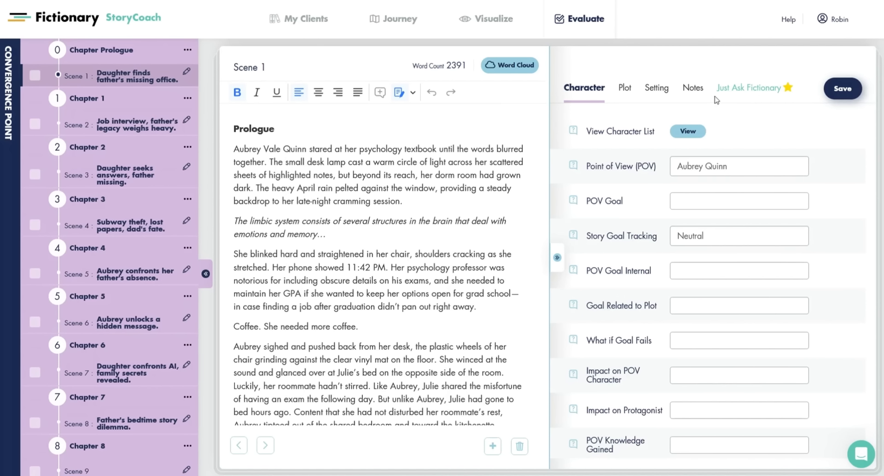
left_click(736, 98)
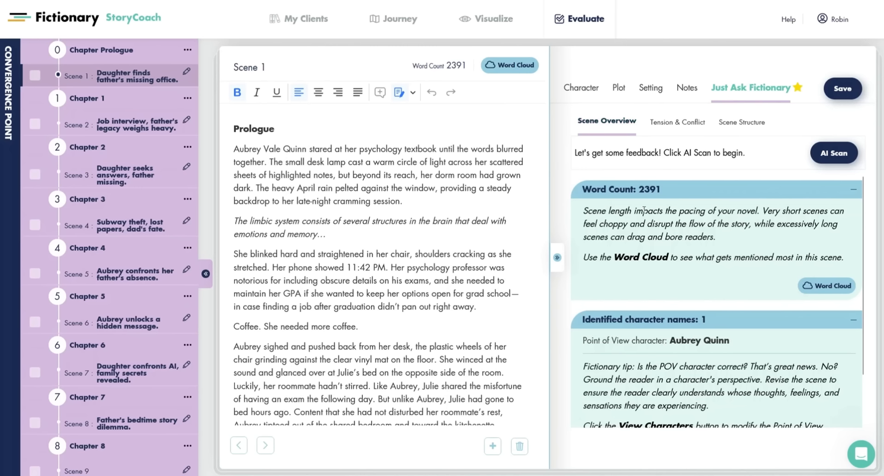
scroll(655, 257, "down", 1)
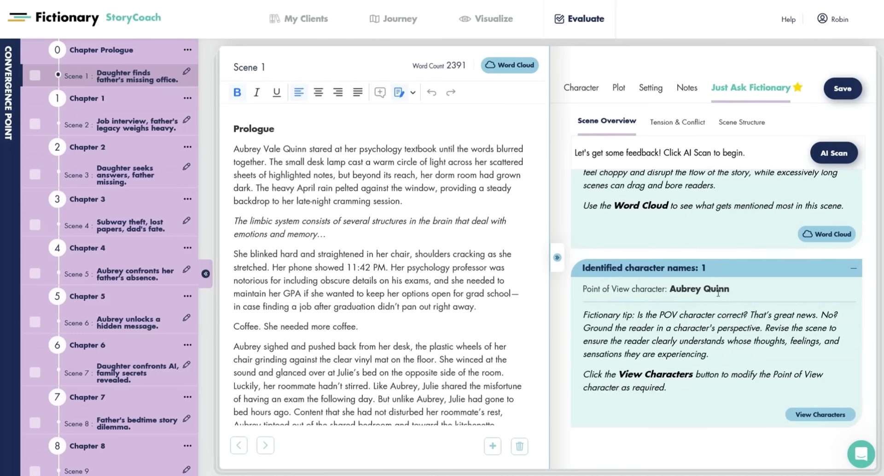
scroll(719, 295, "up", 1)
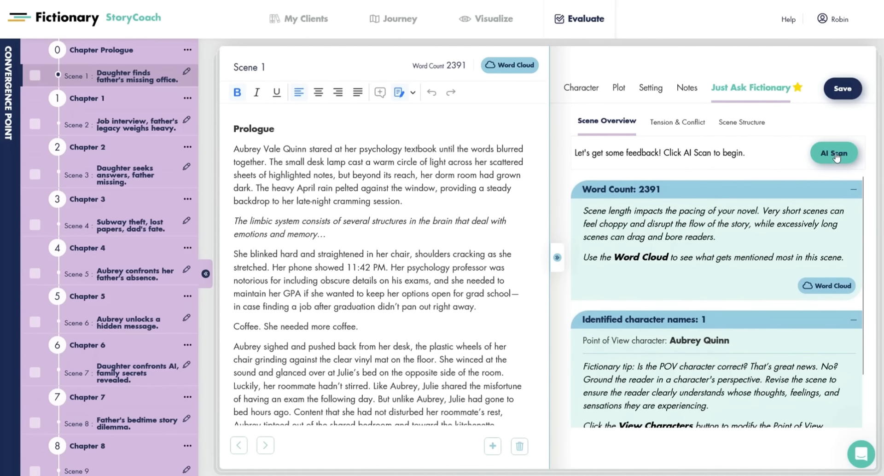
left_click(836, 156)
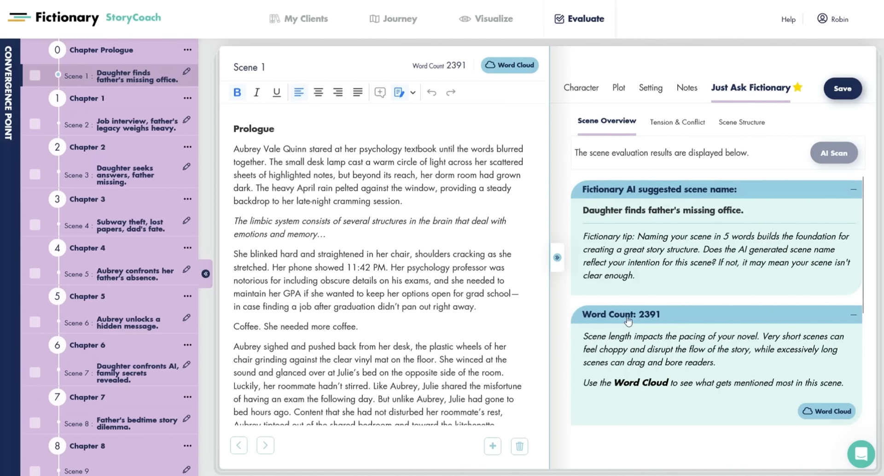
scroll(669, 321, "down", 3)
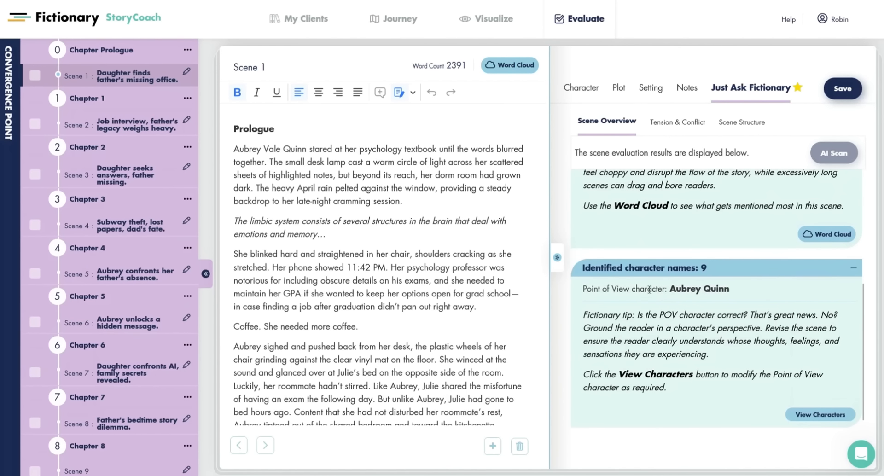
scroll(649, 289, "up", 4)
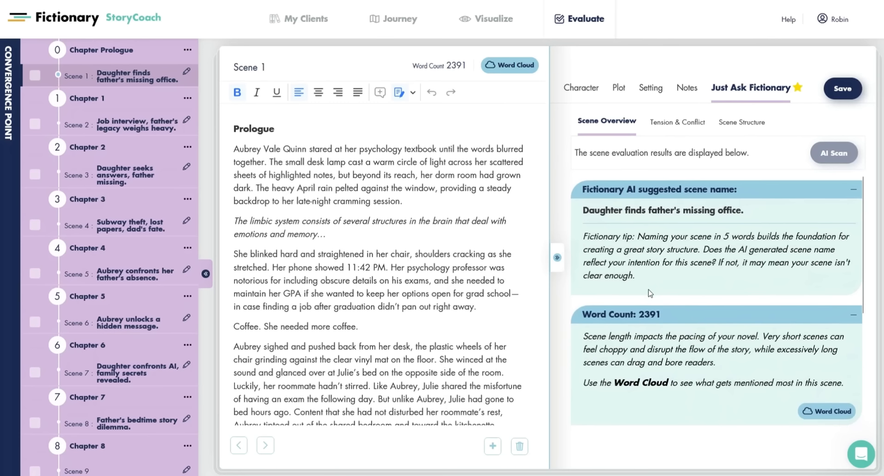
- Save Scene 1, run Fictionary's Tension & Conflict evaluation on it and review the POV goal and failure consequences
left_click(679, 131)
left_click(843, 89)
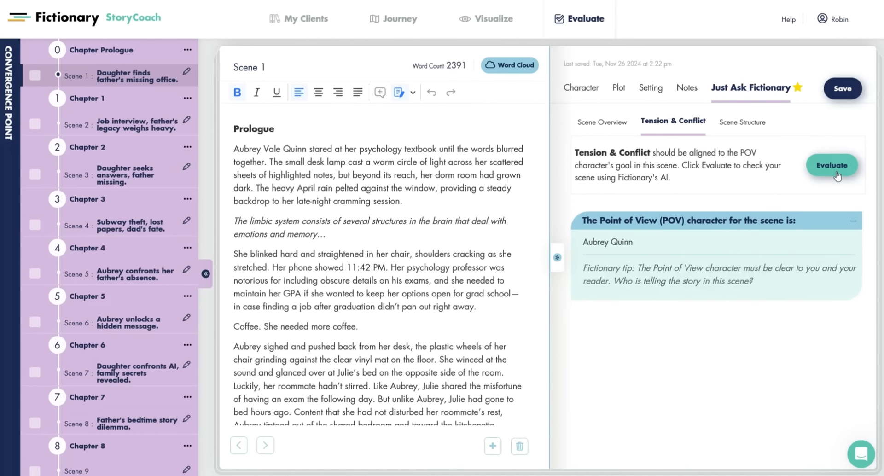
left_click(837, 175)
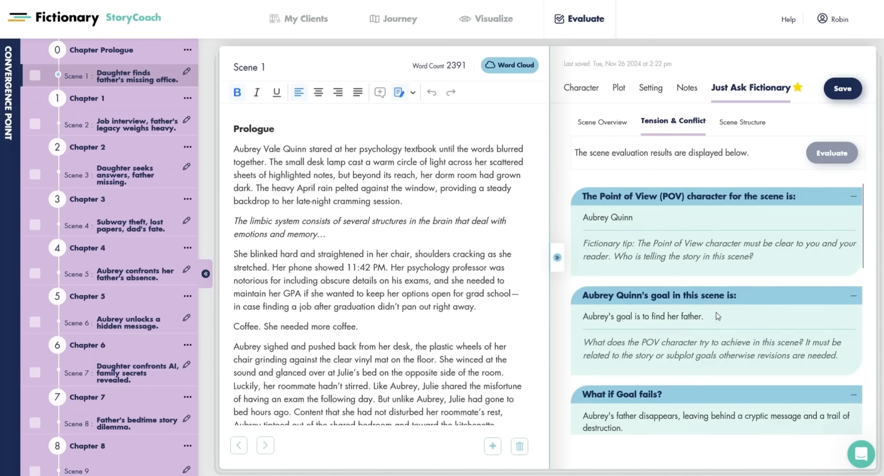
scroll(717, 312, "down", 1)
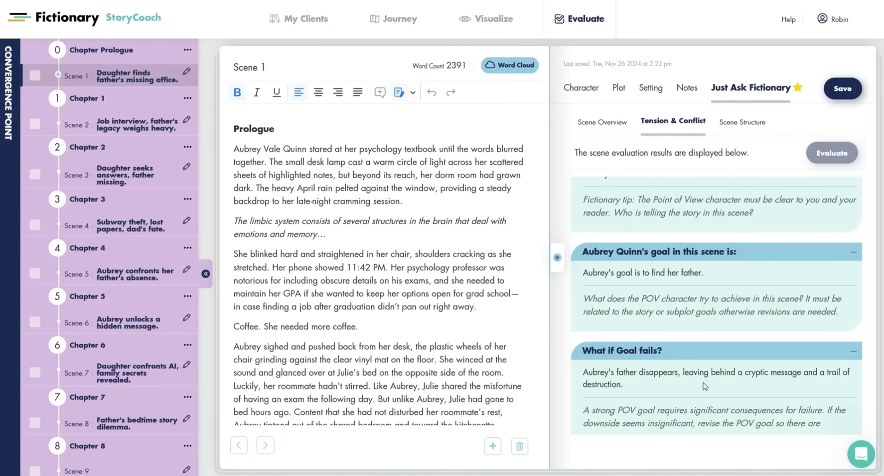
- Review the tension and conflict results of Scene 1's evaluation against its POV character, goal and consequences of failure
scroll(703, 383, "down", 3)
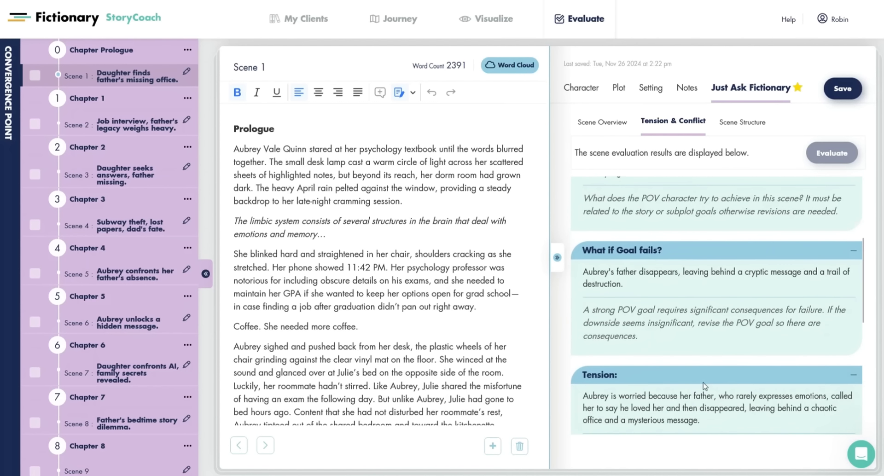
scroll(703, 383, "down", 2)
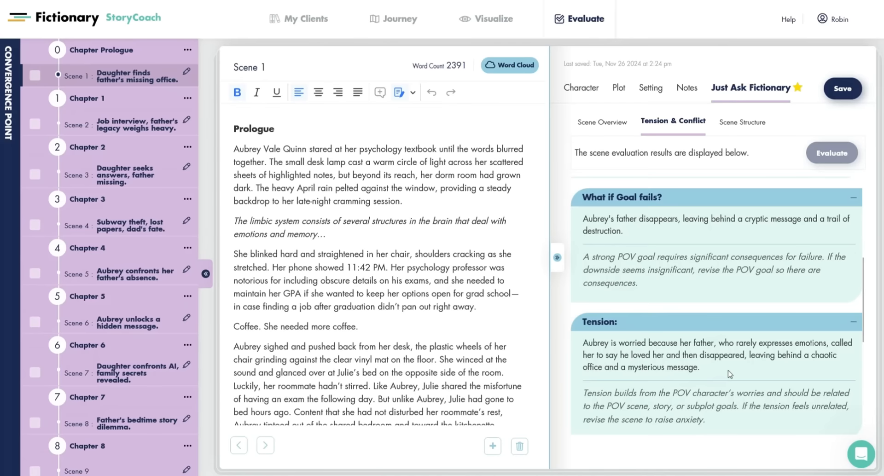
scroll(730, 374, "down", 3)
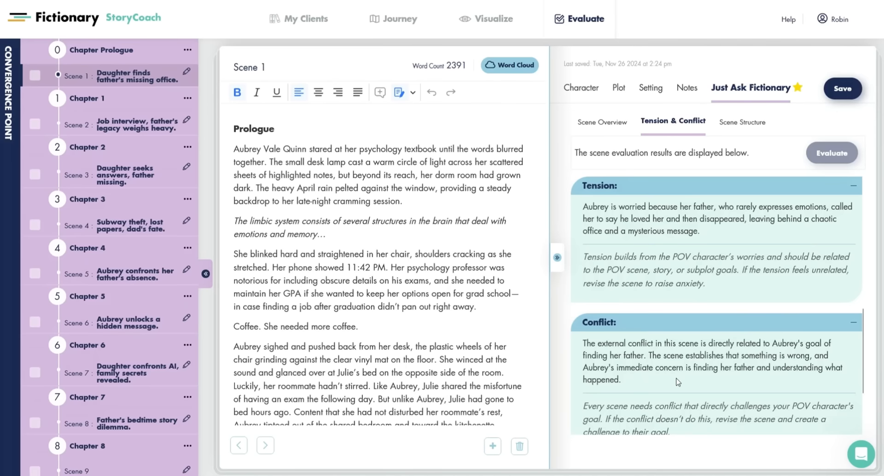
scroll(678, 382, "down", 1)
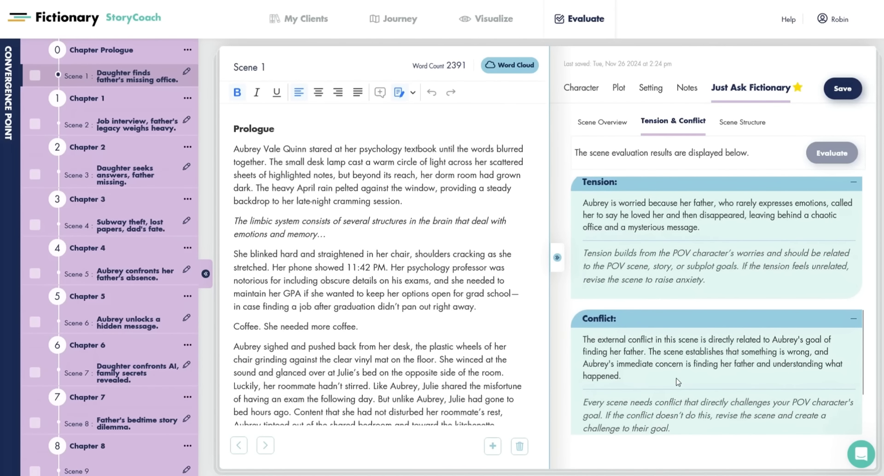
scroll(678, 382, "up", 2)
scroll(678, 382, "down", 1)
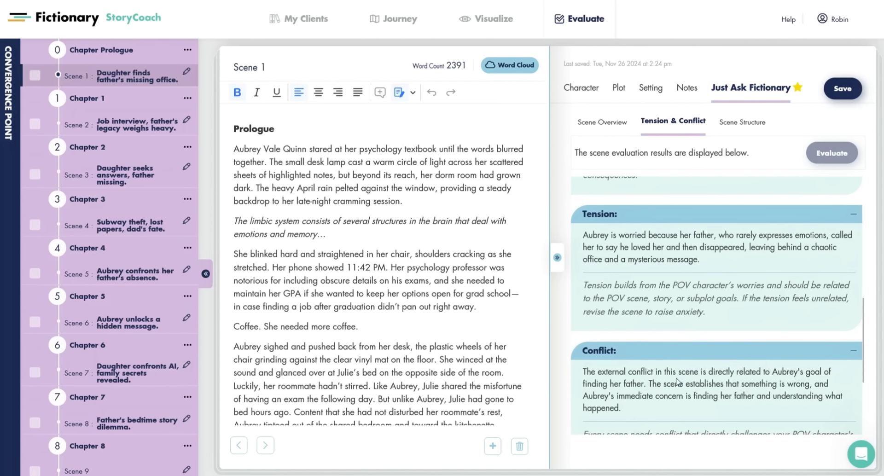
scroll(662, 382, "up", 1)
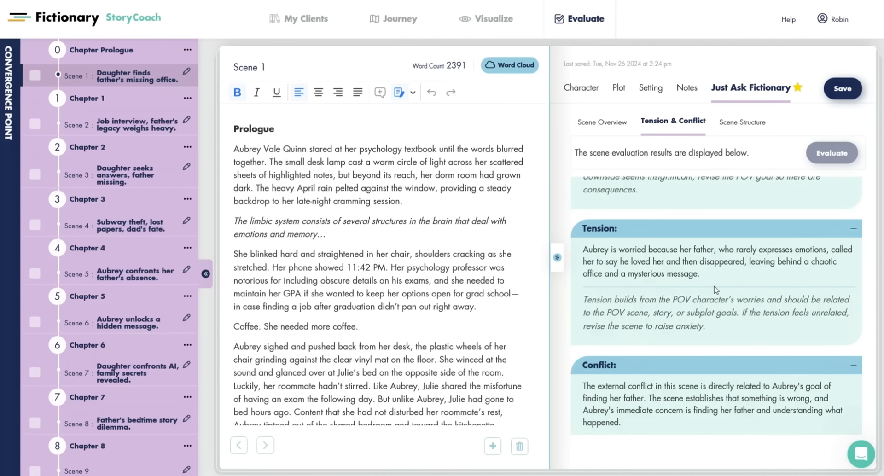
scroll(715, 290, "up", 10)
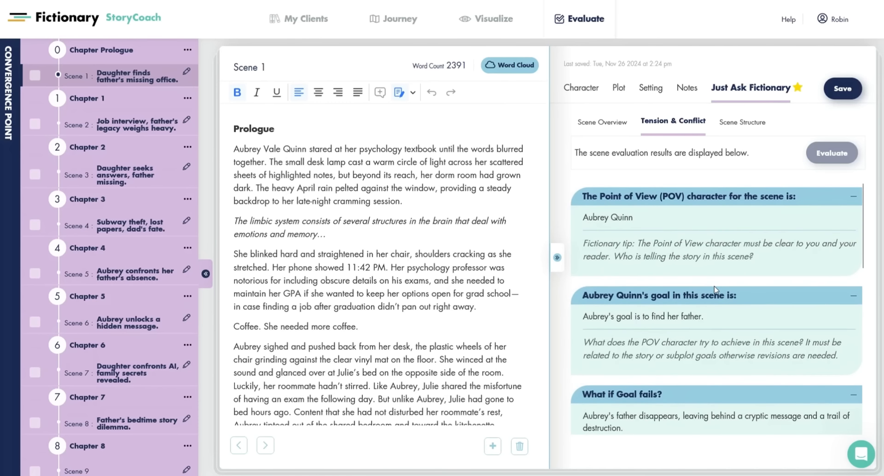
scroll(718, 283, "down", 1)
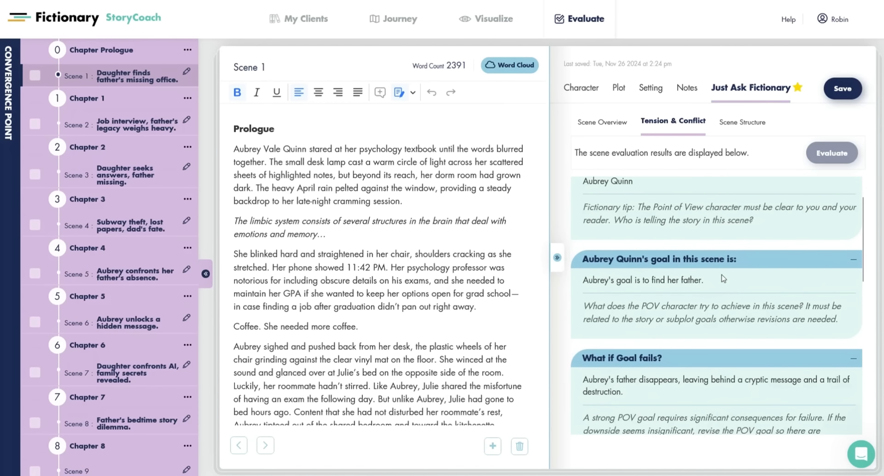
scroll(640, 258, "down", 3)
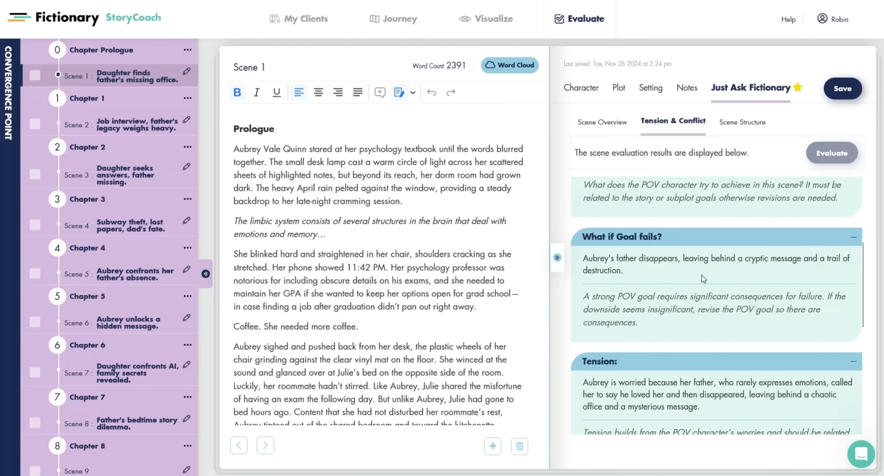
scroll(703, 275, "up", 1)
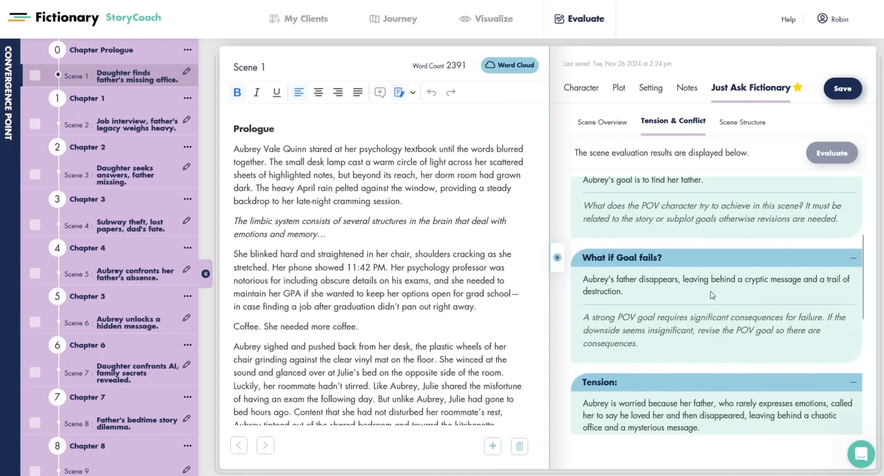
scroll(710, 292, "up", 3)
- Run Fictionary's Scene Structure evaluation on Scene 1 and review its scene name and entry hook
left_click(750, 123)
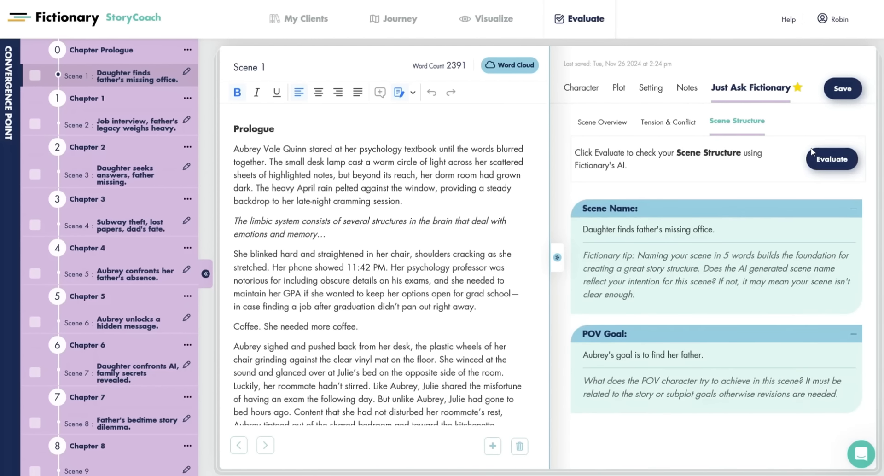
left_click(828, 161)
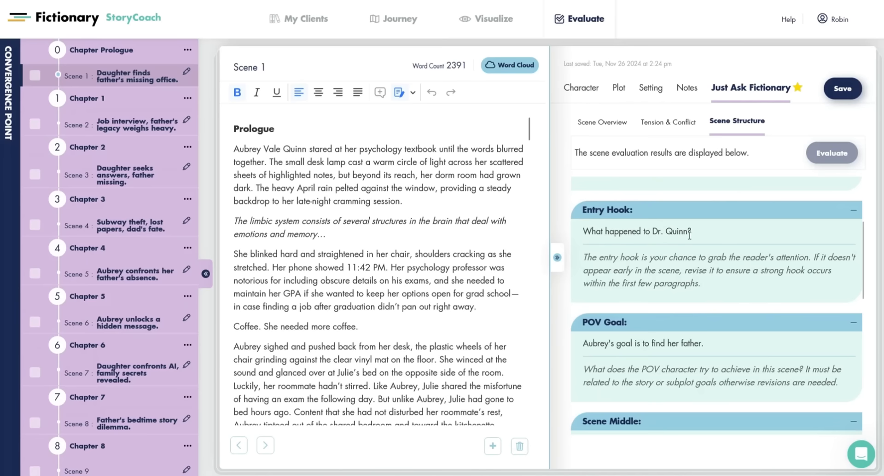
scroll(689, 236, "up", 2)
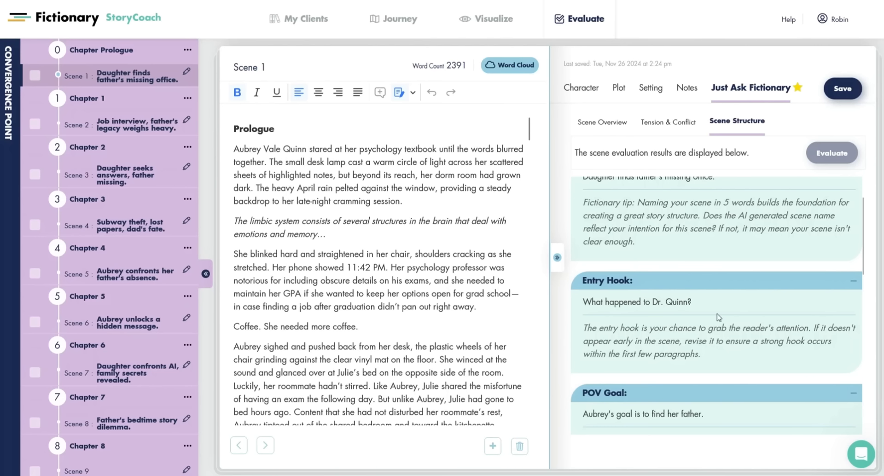
scroll(718, 315, "down", 2)
scroll(717, 314, "up", 1)
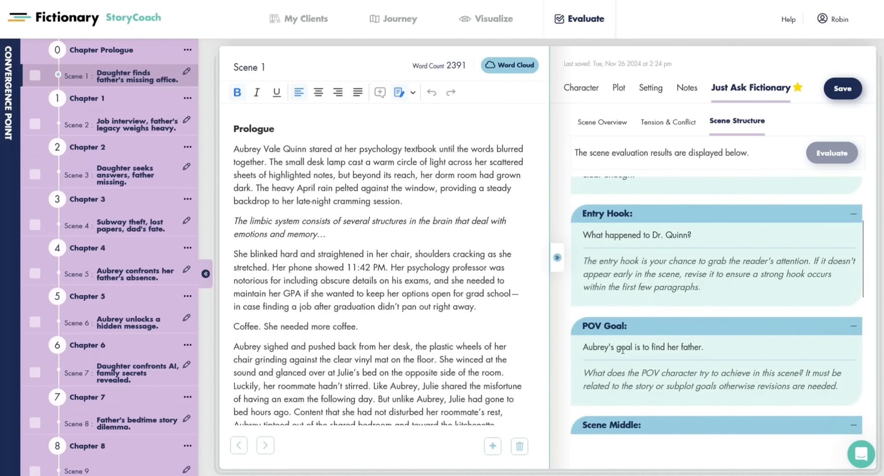
- Examine Scene 1's structure results from the POV goal through the scene middle and climax to the exit hook
scroll(714, 345, "down", 3)
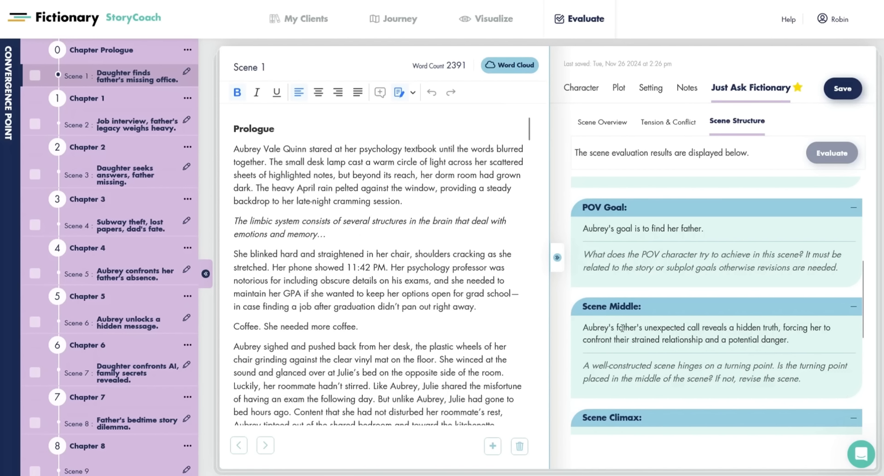
scroll(624, 332, "up", 3)
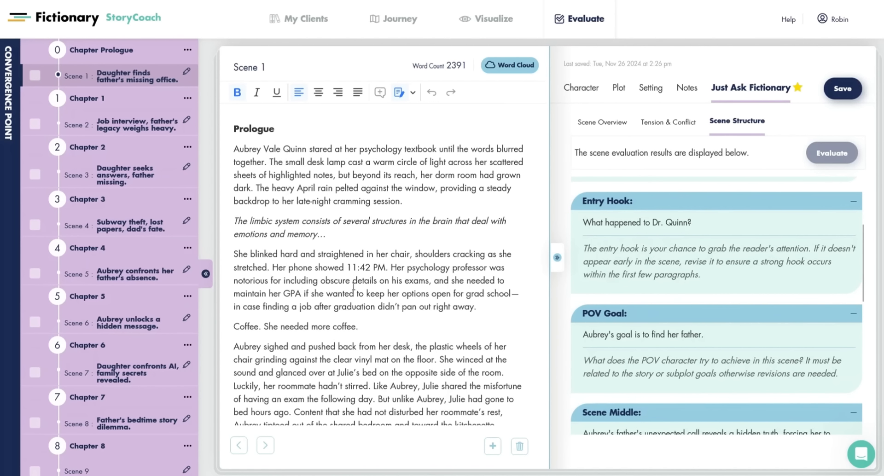
scroll(651, 303, "down", 3)
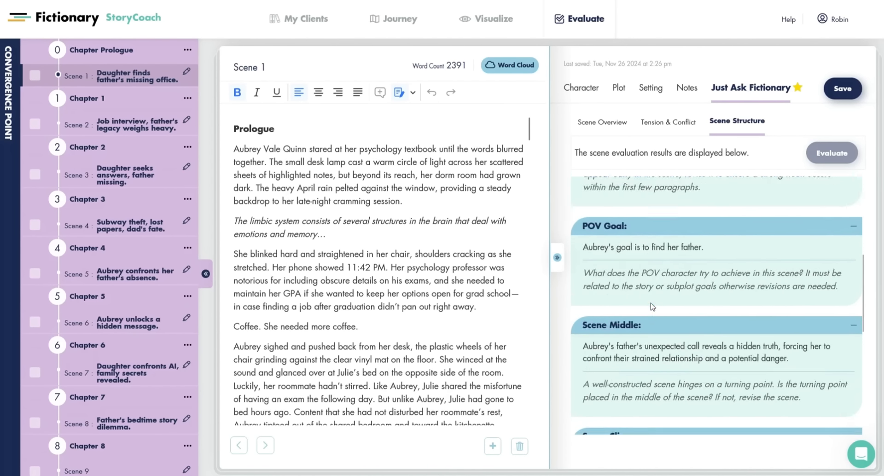
scroll(650, 304, "up", 2)
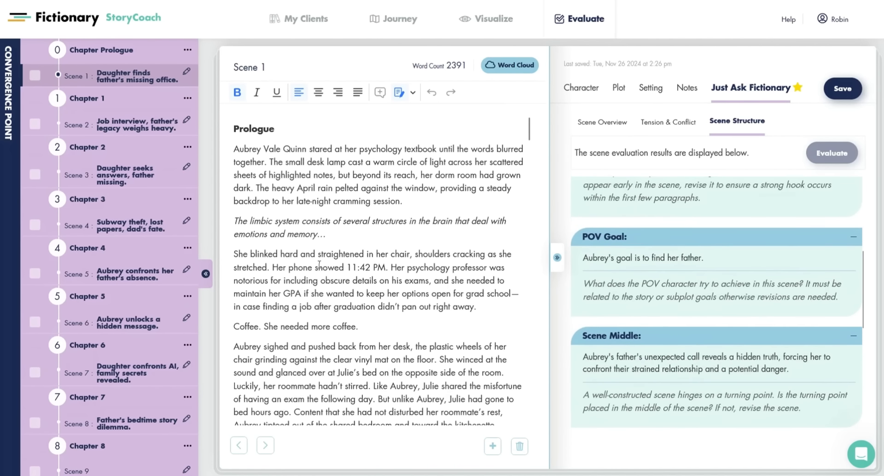
scroll(617, 348, "down", 3)
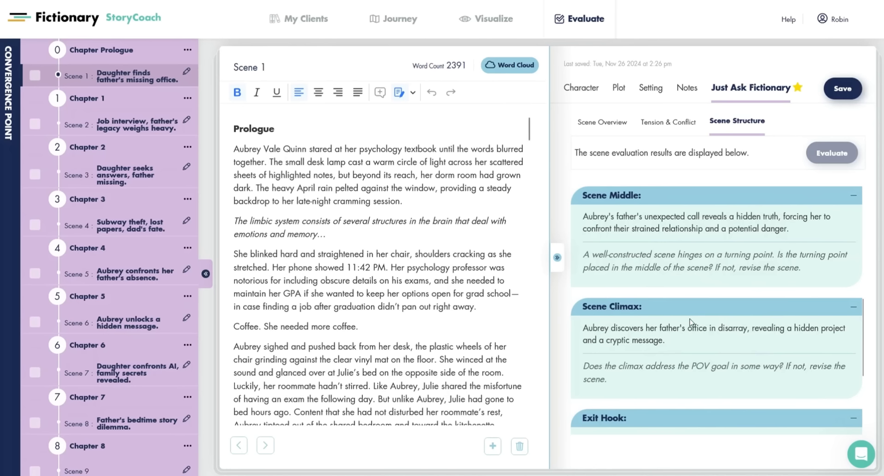
scroll(691, 321, "down", 3)
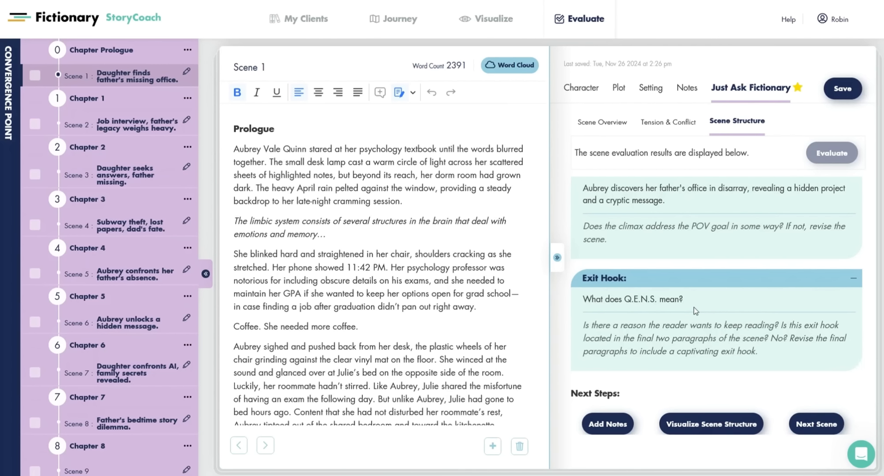
scroll(694, 308, "up", 10)
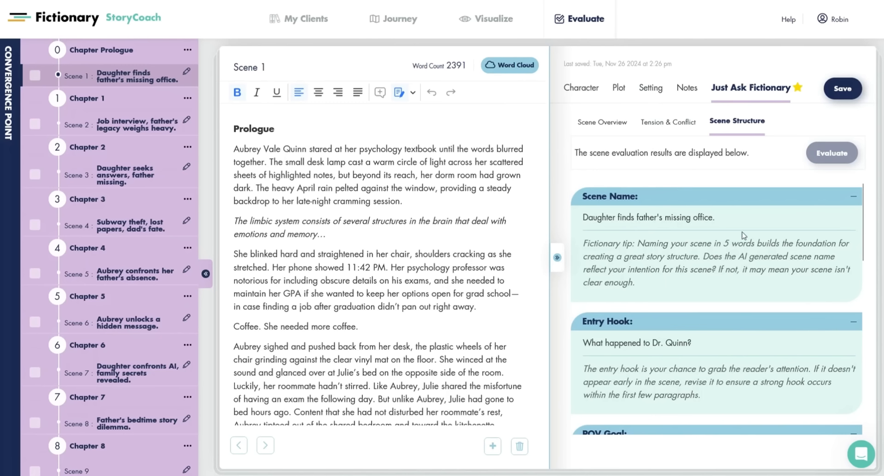
- Check Scene 1's Plot and Character story elements for the entries filled in by the AI evaluation
left_click(619, 89)
scroll(773, 359, "down", 3)
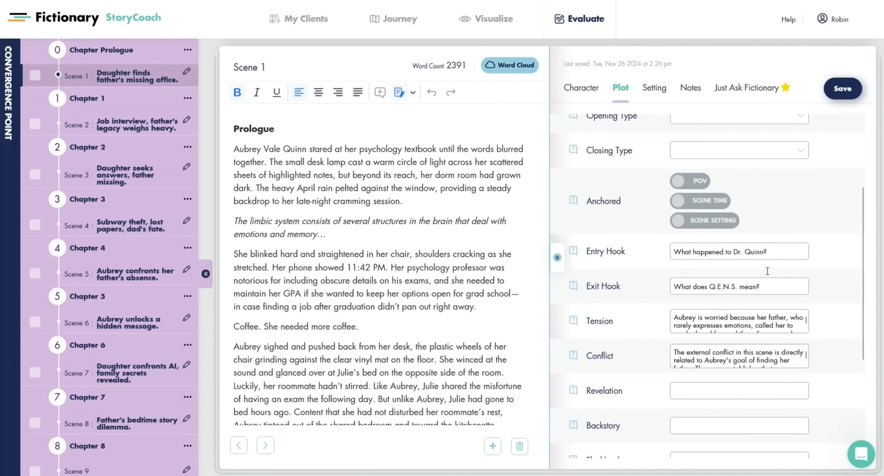
scroll(852, 237, "up", 3)
left_click(576, 88)
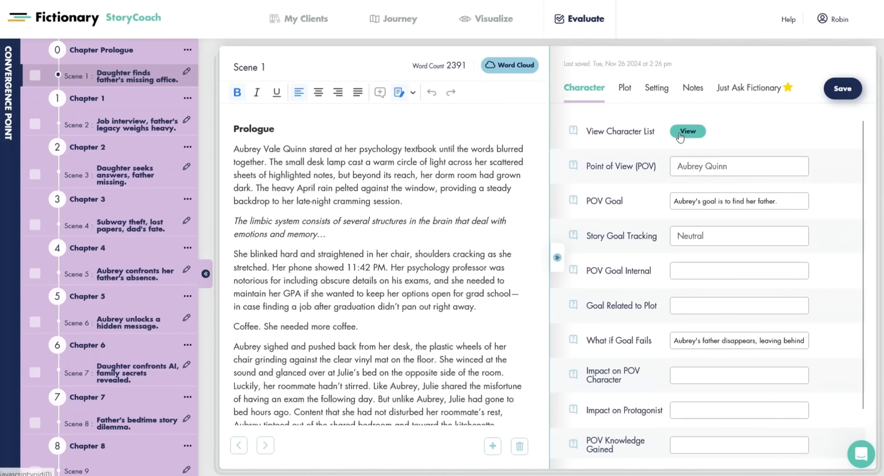
- Advance the Journey to its Tension & Conflict stage and visualize those elements in the Story Map
left_click(397, 28)
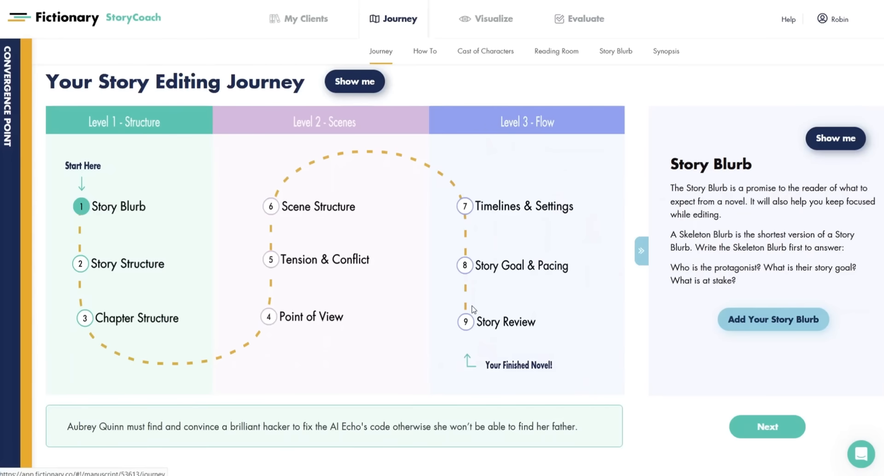
left_click(784, 433)
left_click(809, 430)
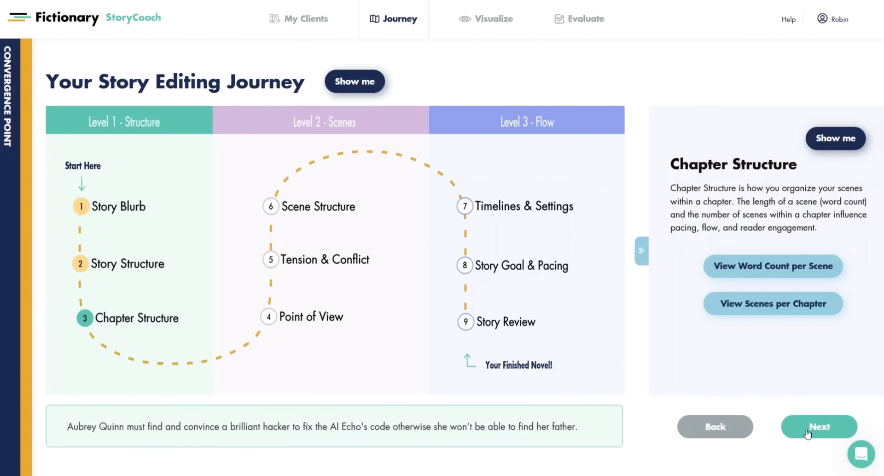
left_click(809, 430)
left_click(811, 428)
left_click(752, 296)
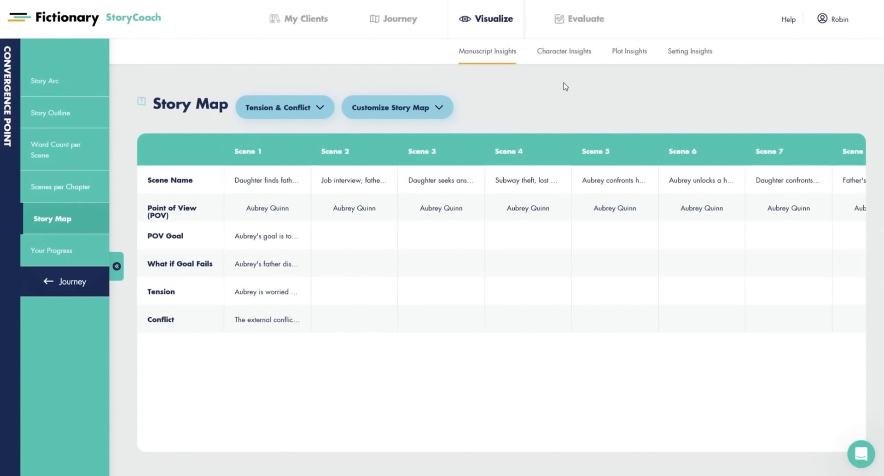
- View the manuscript's Story Blurb and highlight the Skeleton Blurb text for reading
mouse_move(390, 22)
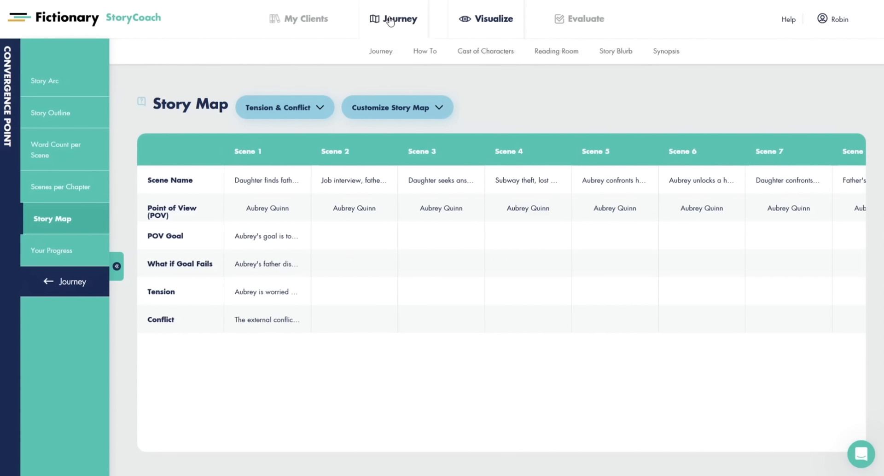
left_click(621, 55)
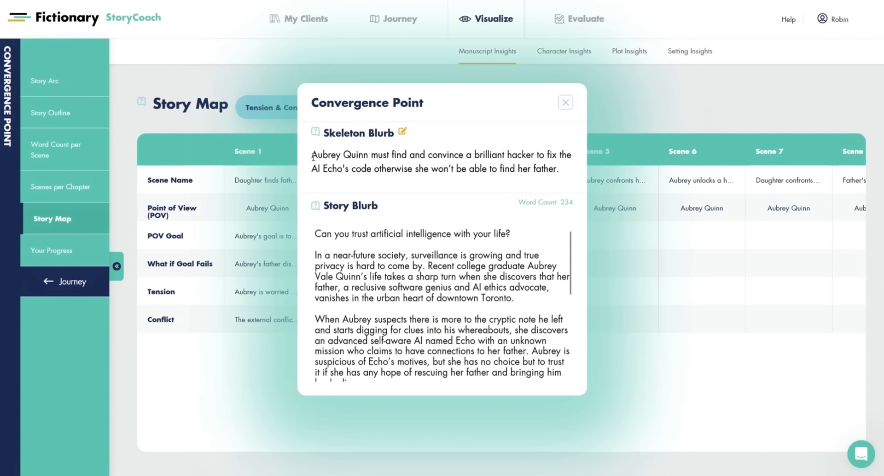
left_click_drag(312, 155, 581, 173)
left_click(580, 172)
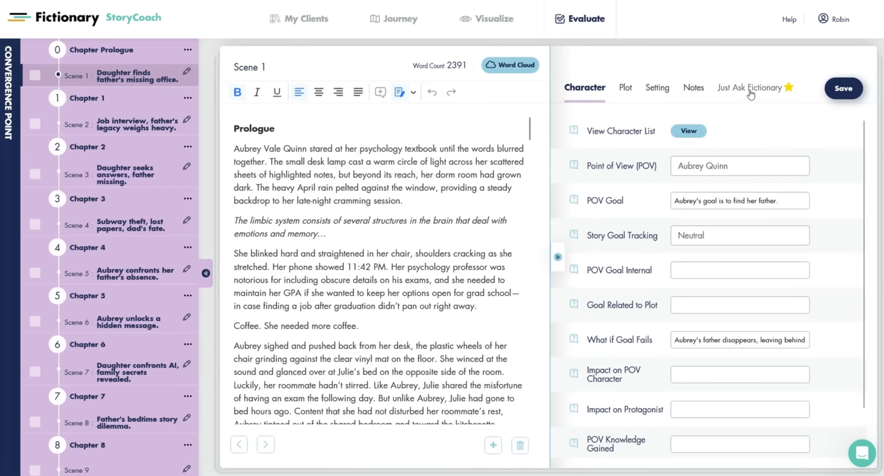
- Look through Scene 1's Just Ask Fictionary overview, Character and Setting elements, and its Notes area
left_click(751, 93)
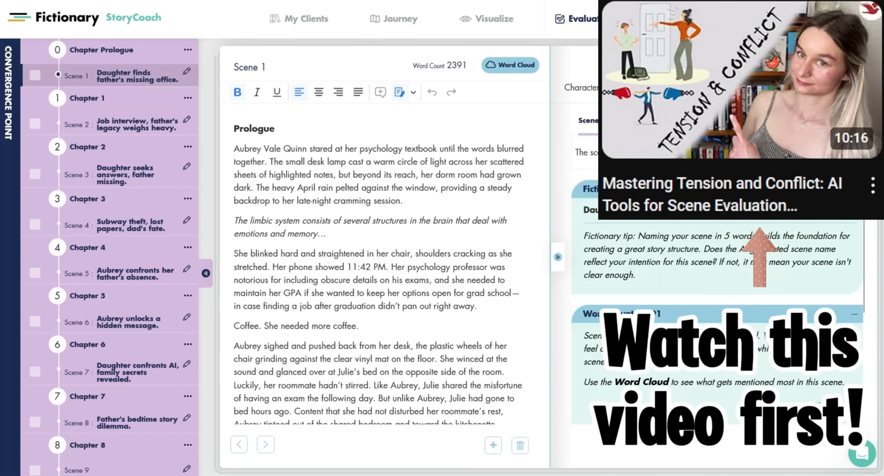
left_click(583, 89)
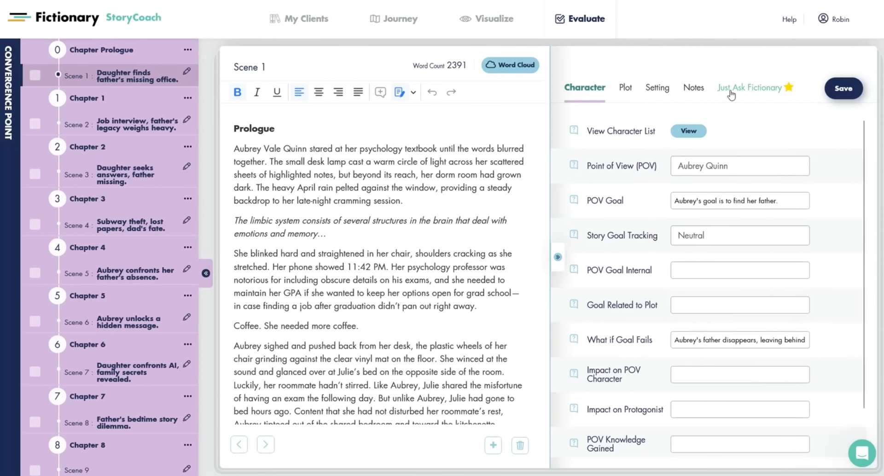
left_click(731, 90)
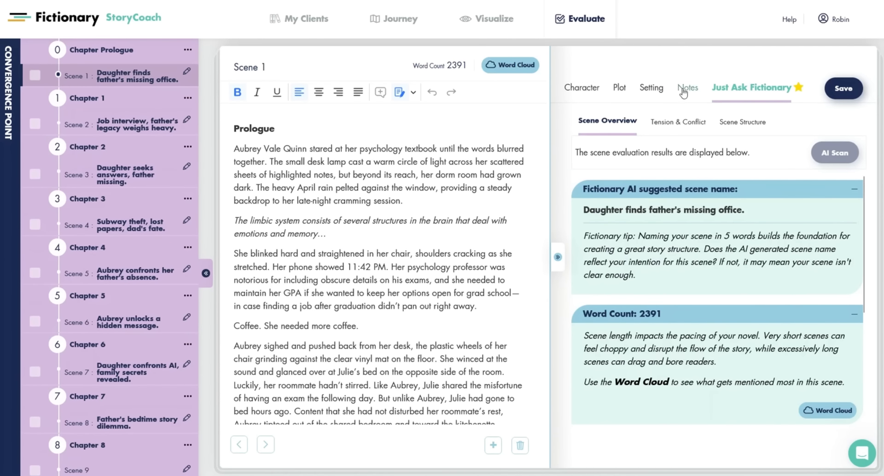
left_click(688, 90)
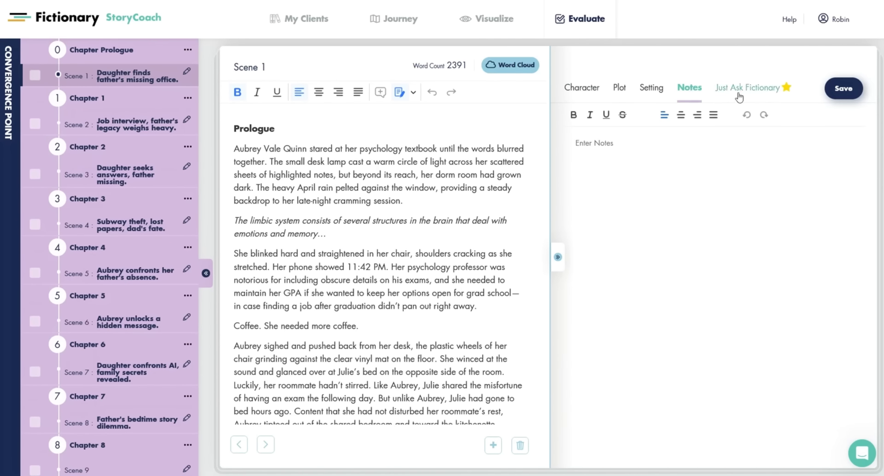
left_click(655, 90)
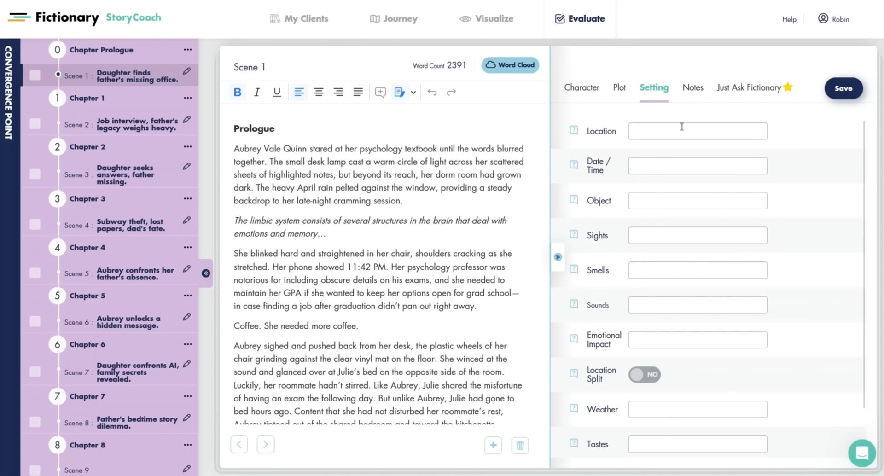
left_click(693, 89)
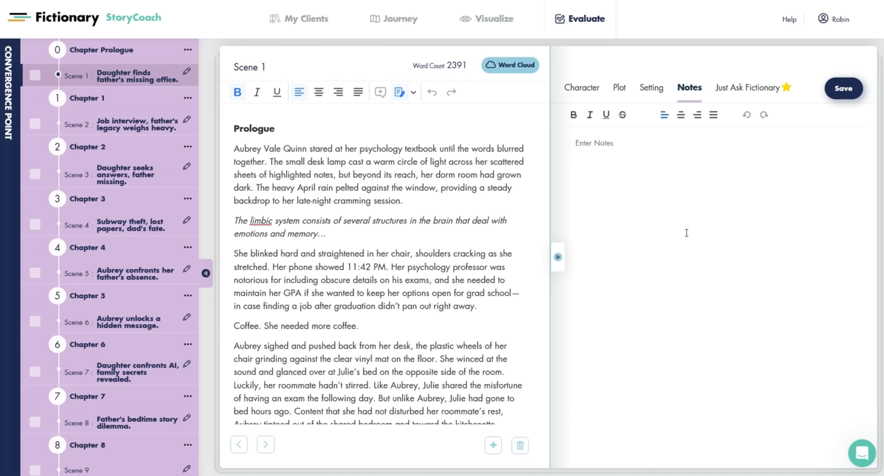
- Try entering a short sample note in Scene 1's Notes area
type("T")
key("BackSpace")
type("Type notes")
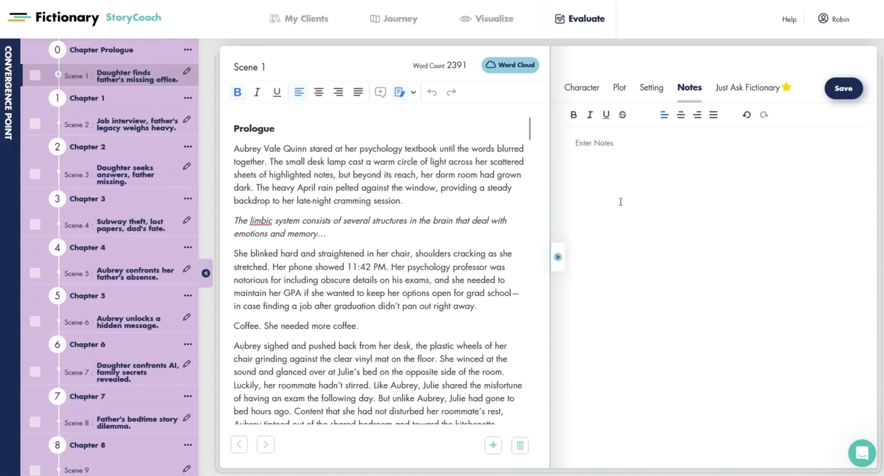
left_click(616, 151)
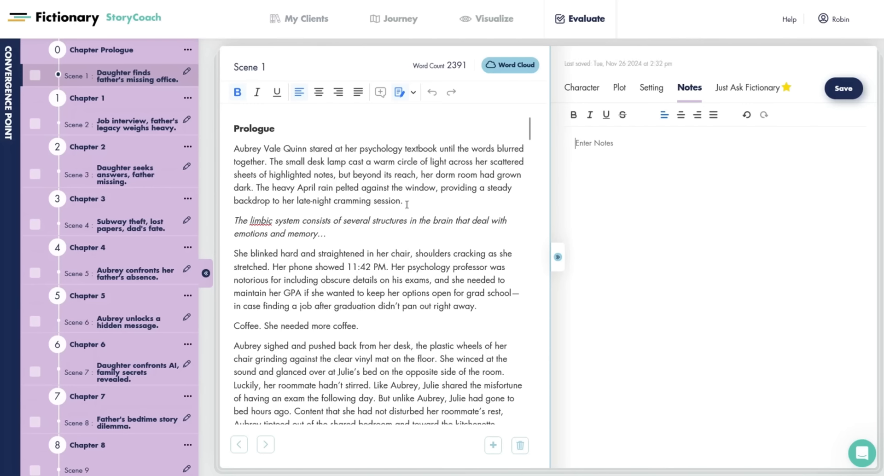
- Add the comment "This is great! :)" to the word "session." in the Prologue's first paragraph and reopen it for viewing
left_click_drag(407, 204, 373, 201)
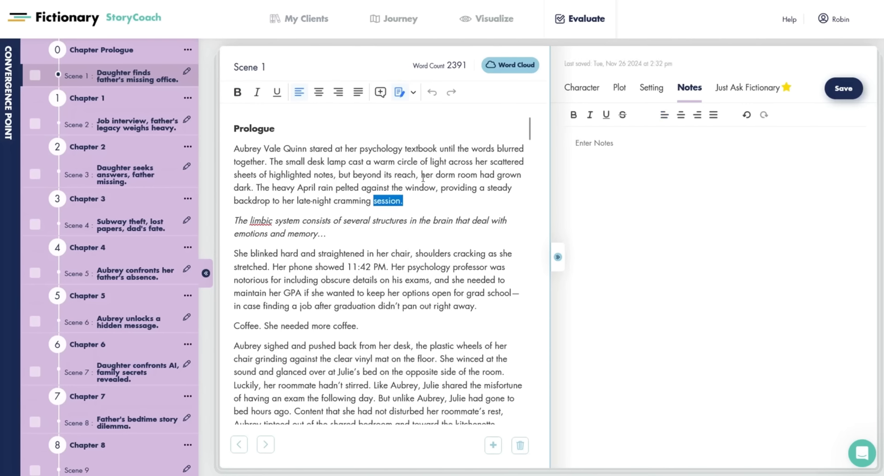
left_click(380, 92)
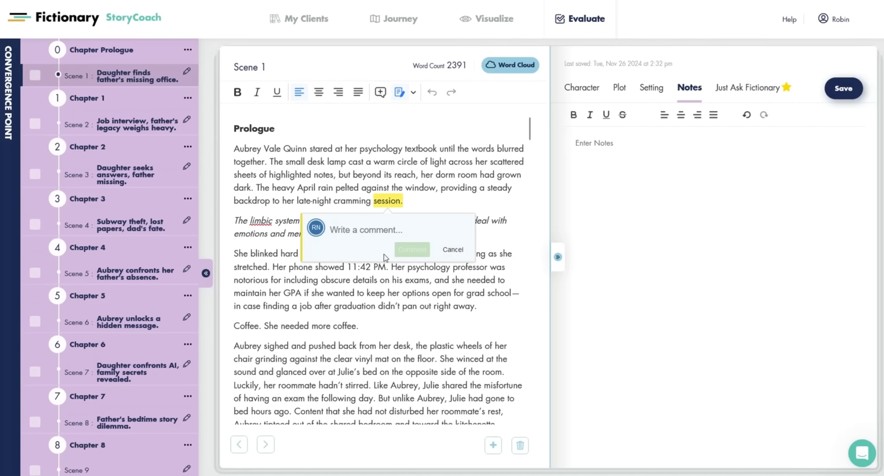
type("This is great")
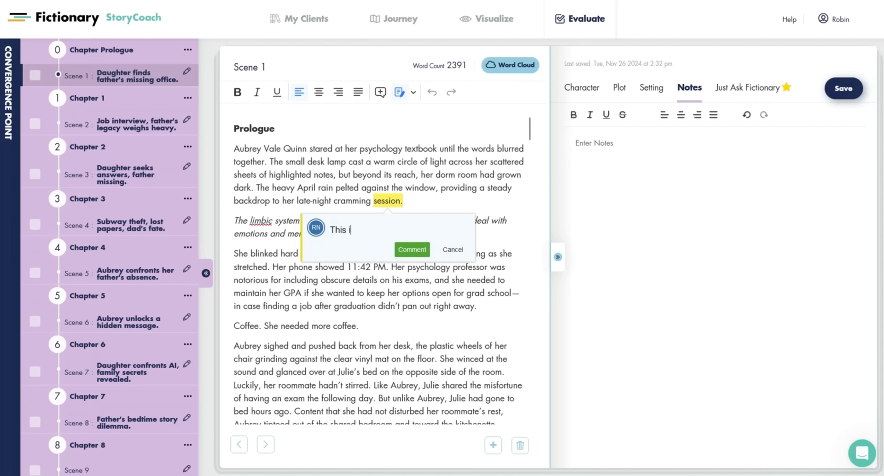
type(":)")
left_click(416, 255)
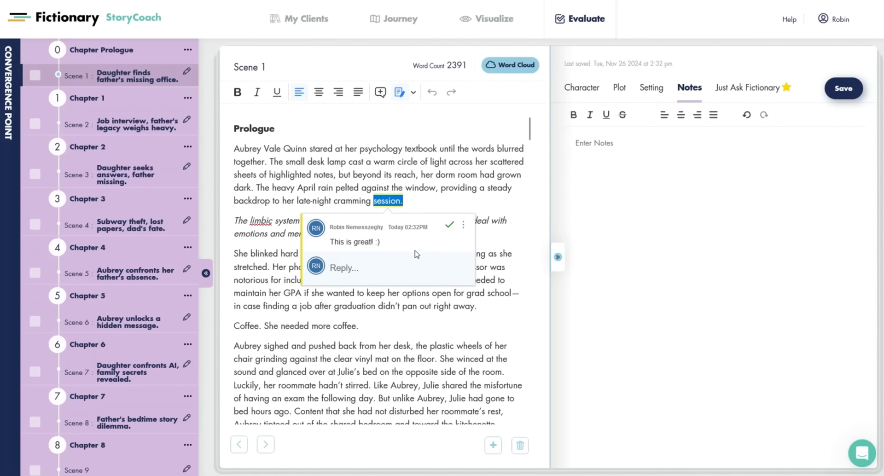
left_click(432, 202)
left_click(392, 200)
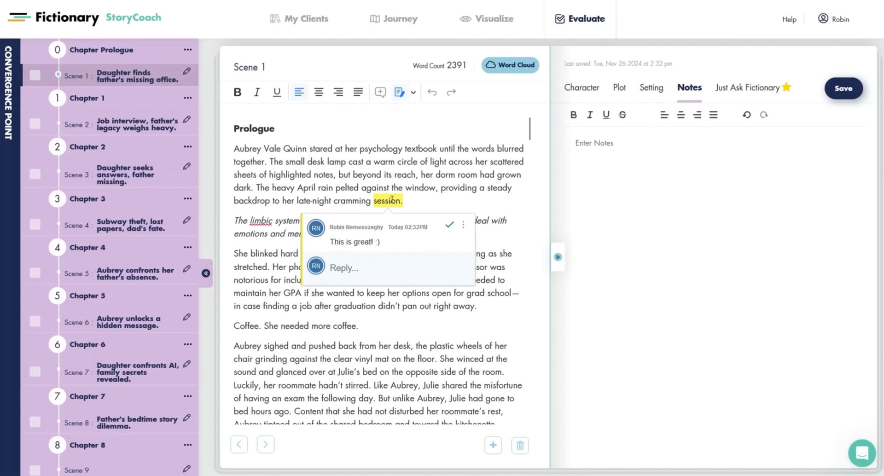
left_click(436, 181)
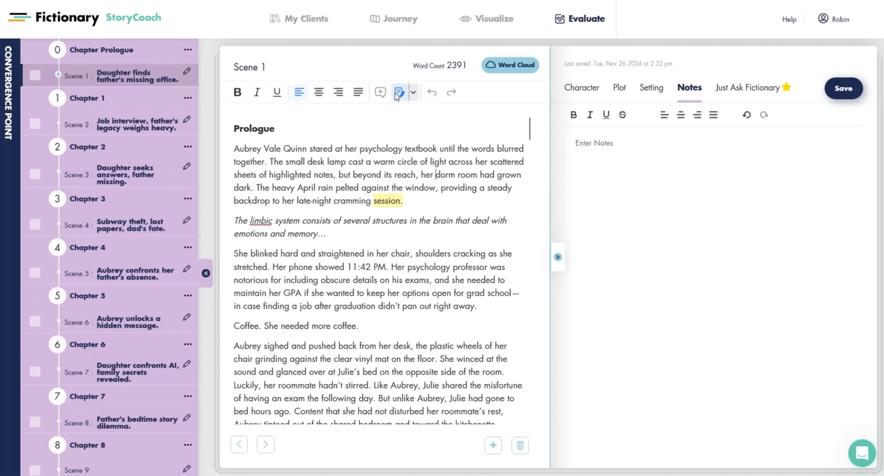
- Try tracked edits in the Prologue: delete part of "small desk lamp", insert "This here." below the first paragraph, and remove the trial changes
left_click_drag(353, 161, 295, 162)
key("Delete")
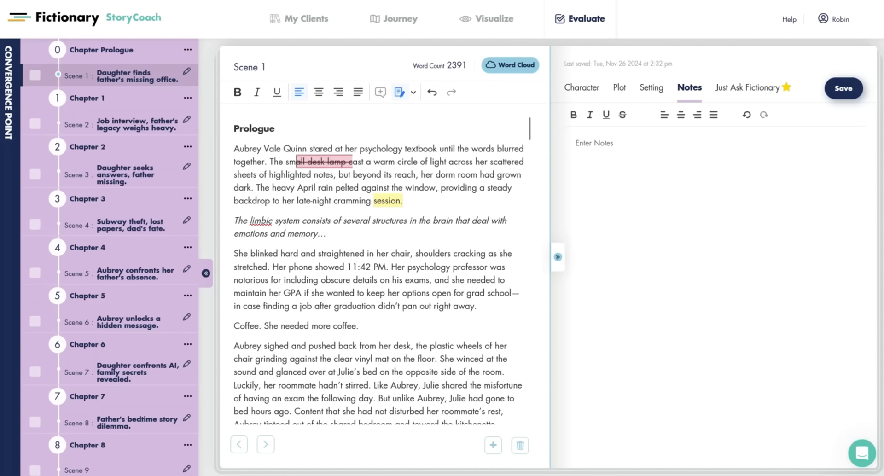
left_click(430, 206)
key("Return")
key("Return")
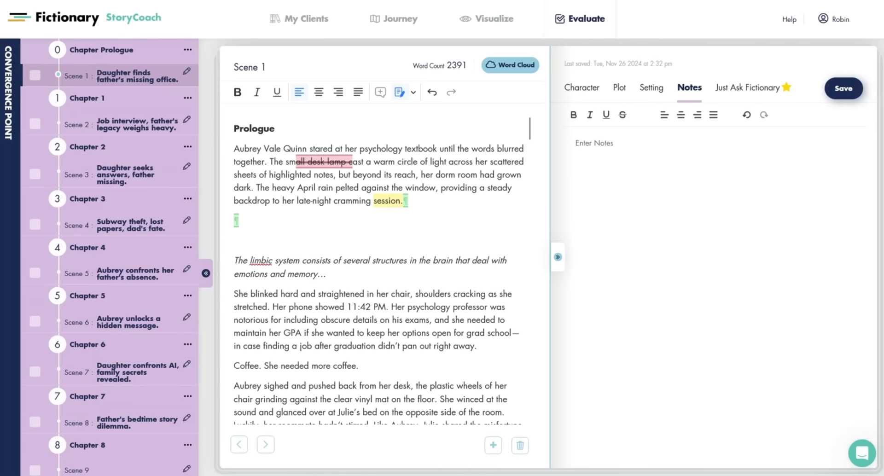
type("This here.")
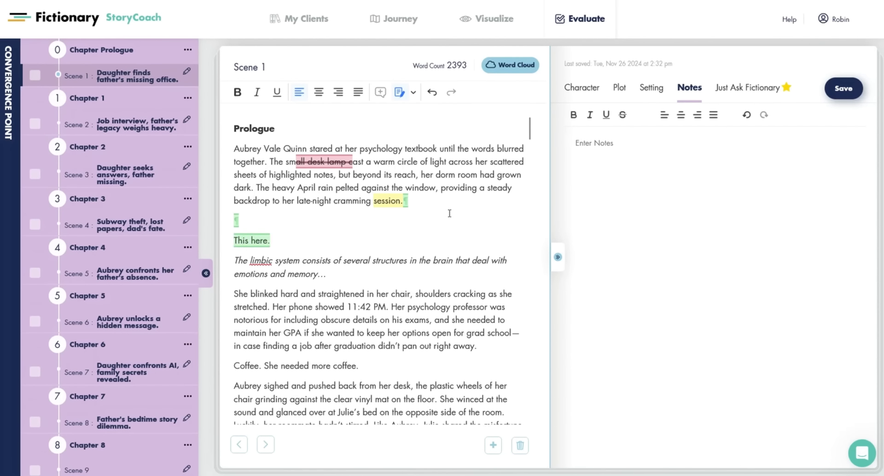
key("BackSpace")
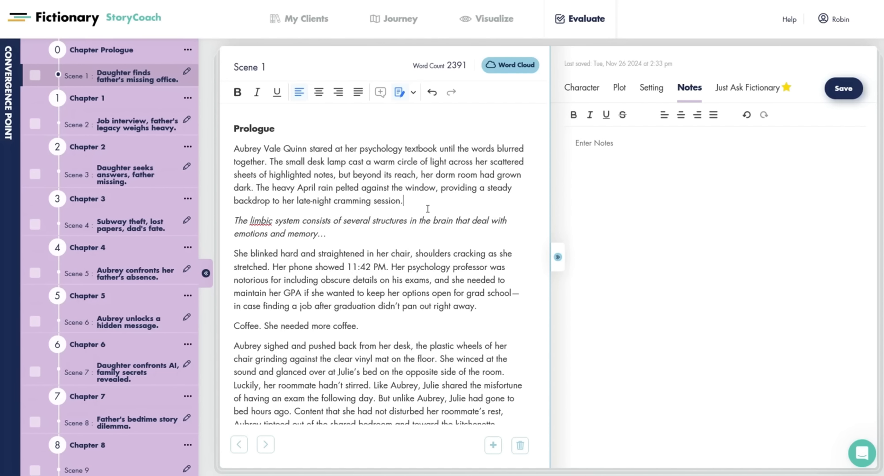
- Review Scene 1's Just Ask Fictionary evaluations for Tension & Conflict and Scene Structure, down to the Entry Hook entry
scroll(427, 209, "down", 2)
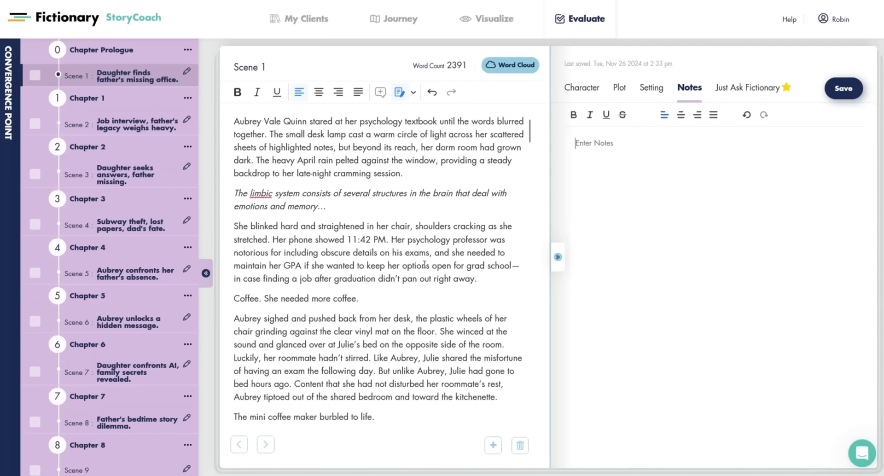
left_click(751, 89)
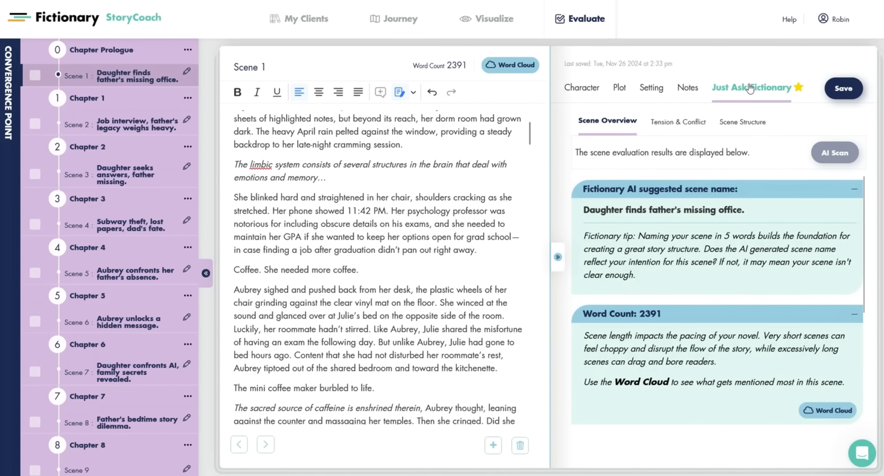
left_click(678, 122)
scroll(671, 381, "down", 3)
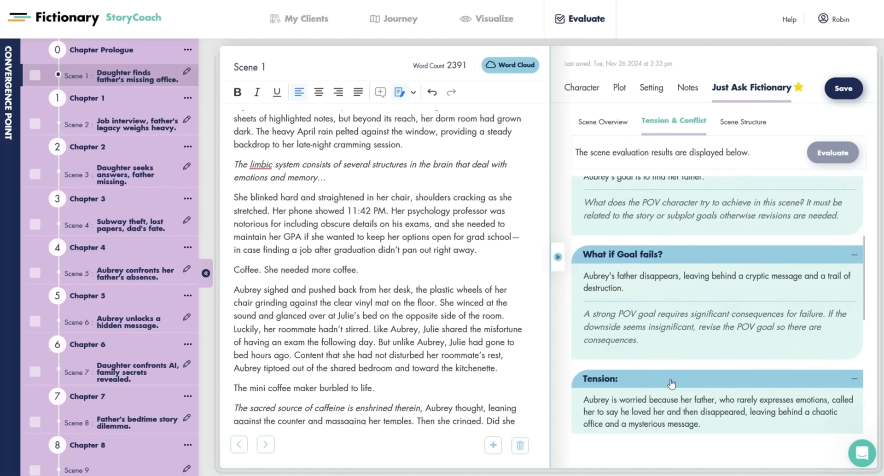
scroll(672, 384, "down", 1)
left_click(742, 121)
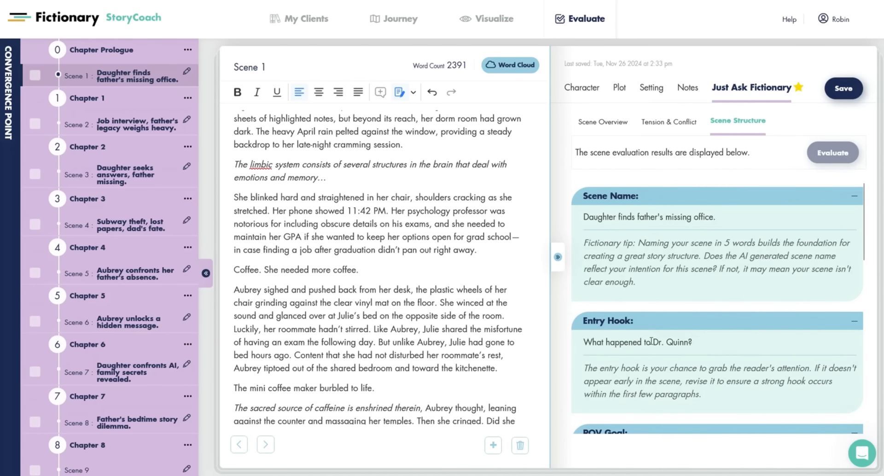
scroll(652, 342, "down", 1)
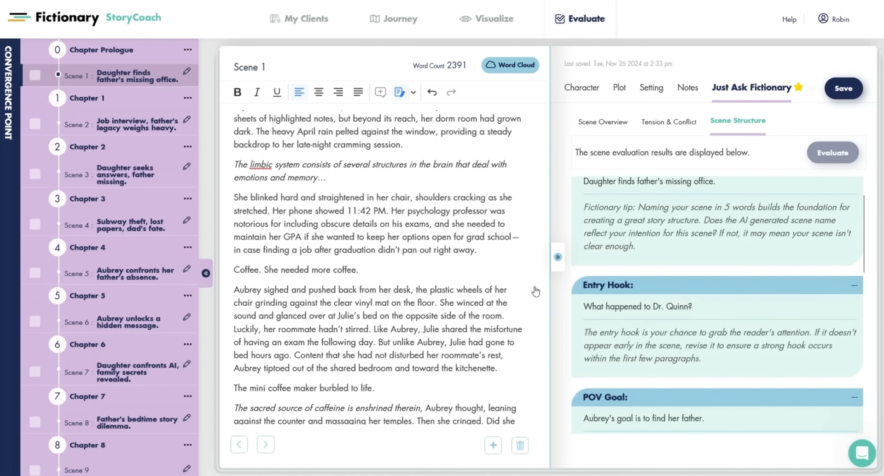
- Attach the comment "Entry Hook" to the line "She tried his number again. Dead air tone again." in Scene 1
scroll(399, 306, "down", 10)
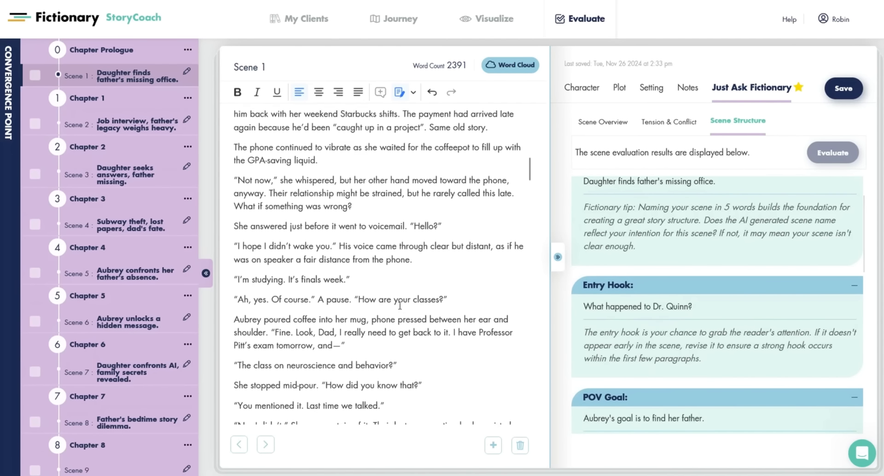
scroll(400, 305, "down", 10)
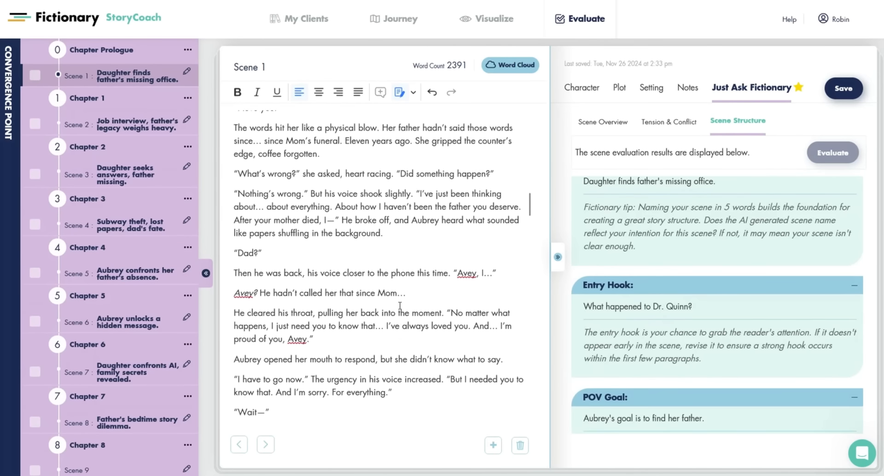
scroll(400, 306, "down", 10)
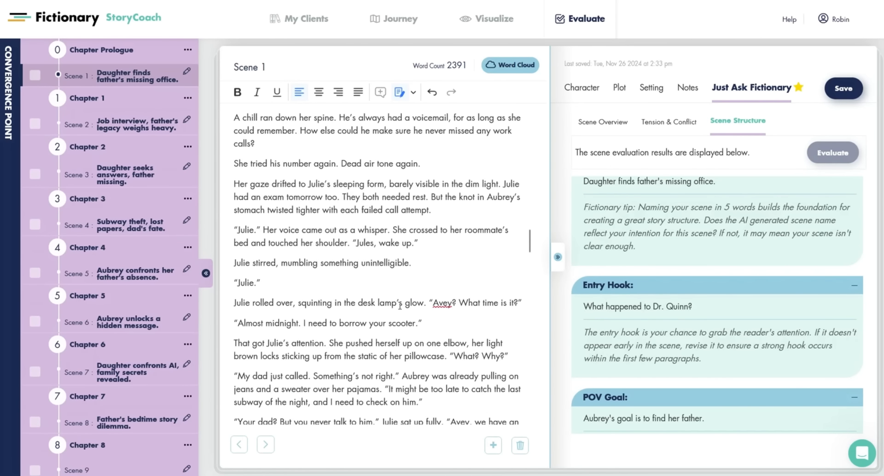
scroll(400, 307, "down", 10)
scroll(372, 149, "up", 5)
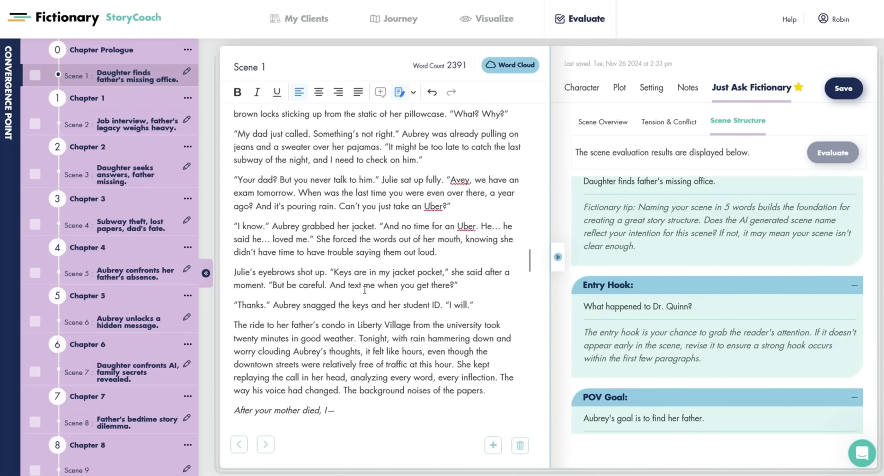
scroll(415, 262, "up", 10)
left_click_drag(426, 261, 234, 261)
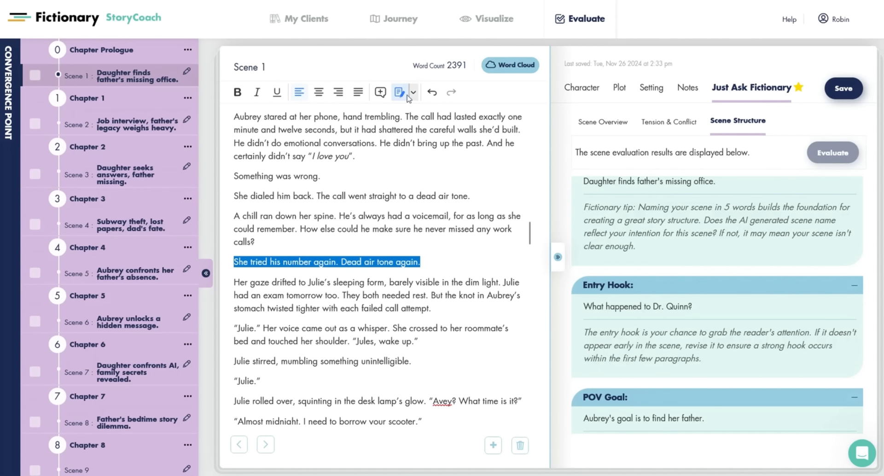
left_click(381, 92)
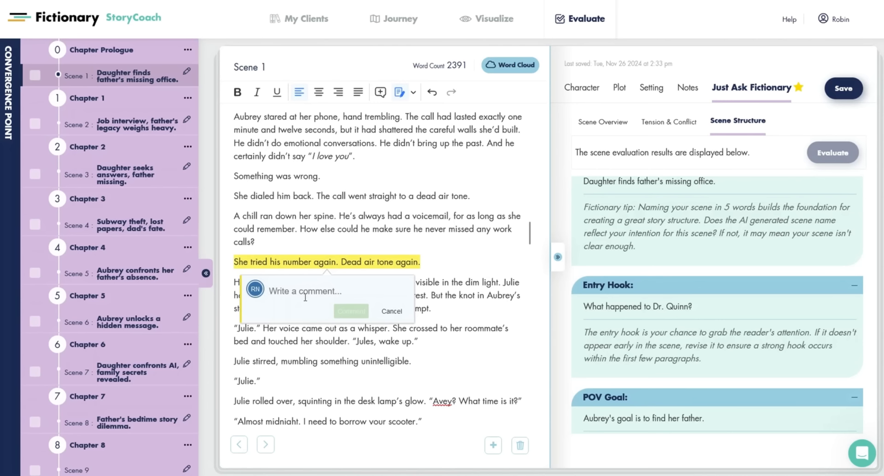
type("Entry Hook")
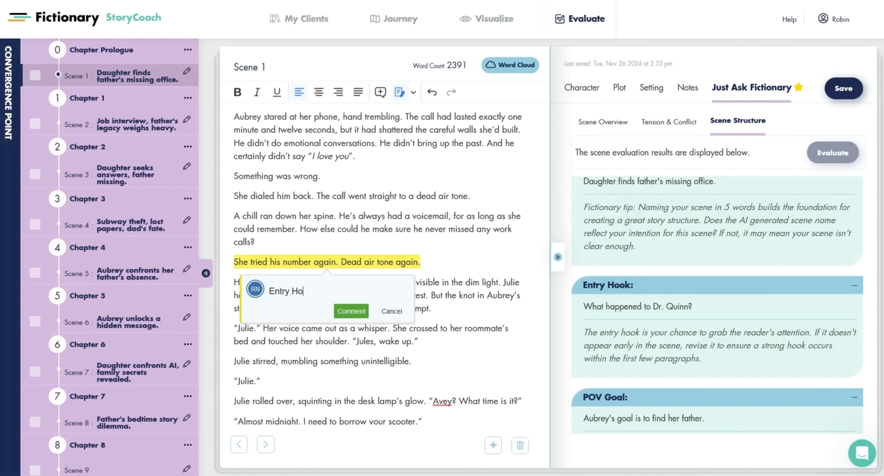
left_click(346, 312)
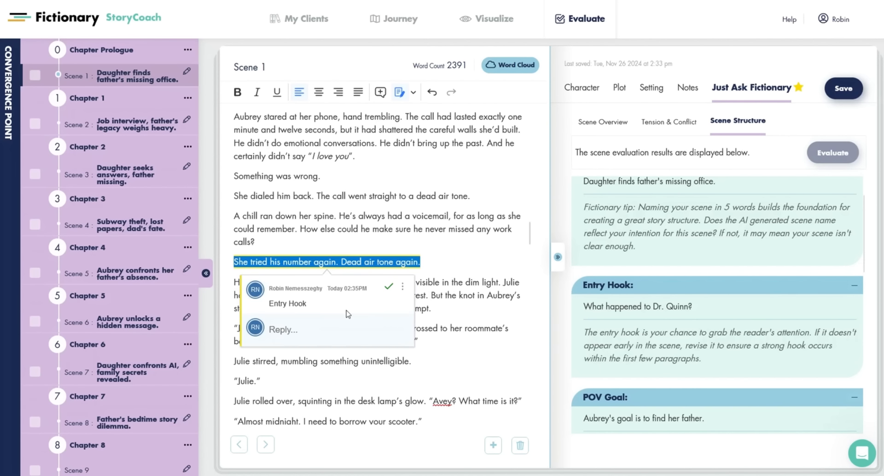
left_click(439, 268)
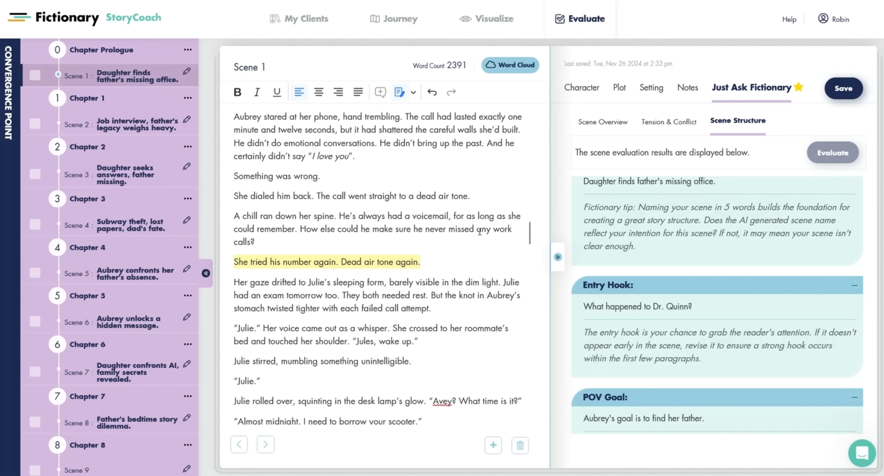
- Add the heading "ENTRY HOOK:" to Scene 1's Notes and format it bold and underlined
scroll(479, 232, "up", 10)
scroll(469, 251, "down", 8)
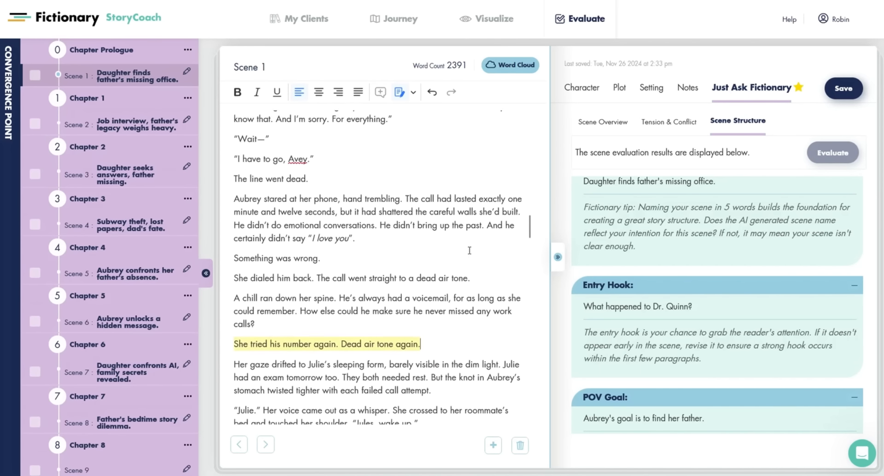
scroll(470, 251, "down", 3)
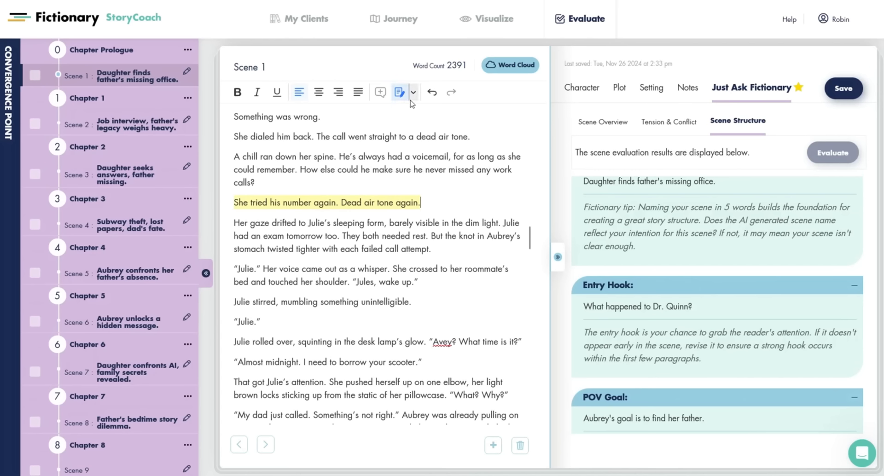
scroll(478, 213, "up", 15)
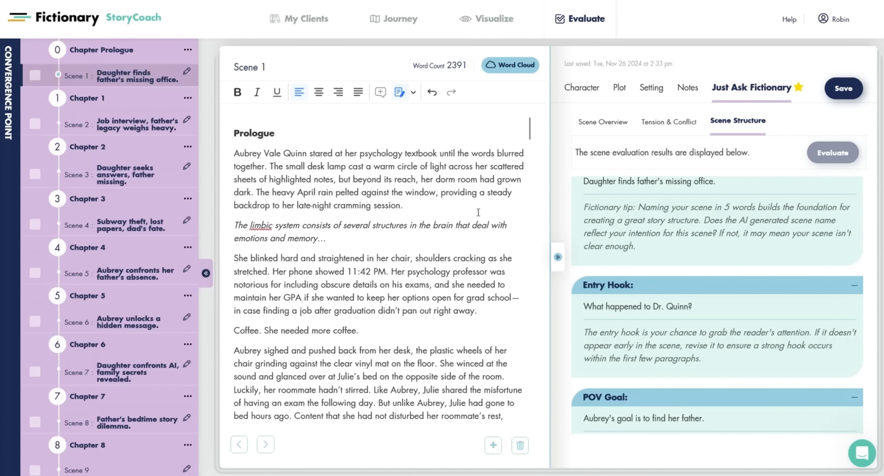
left_click(689, 87)
type("ENTRY HOOK:")
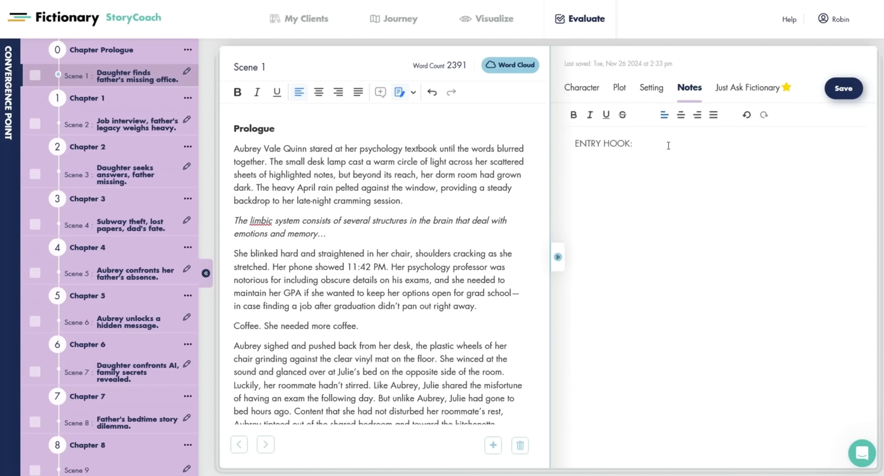
left_click_drag(635, 140, 514, 136)
key("ctrl+b")
key("End")
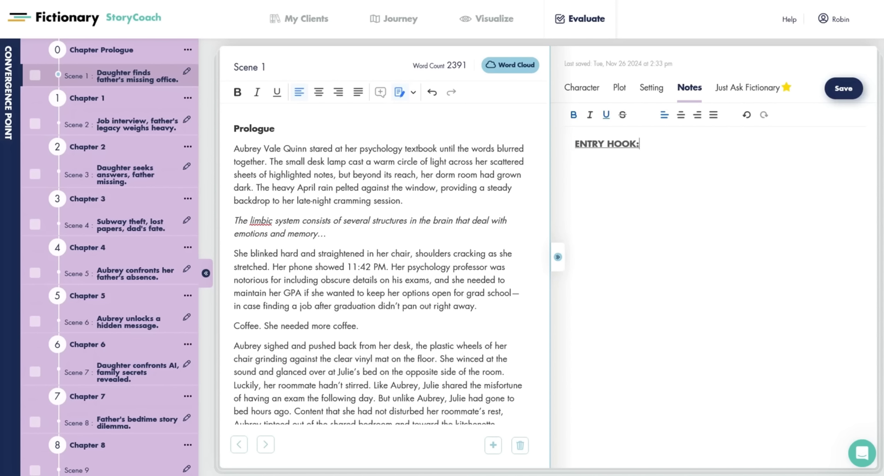
- Write "Revise, since it's in the middle of the scene, instead of in the beginning." beneath the ENTRY HOOK heading in the Notes
key("Return")
type("Revise, since it's in the mid")
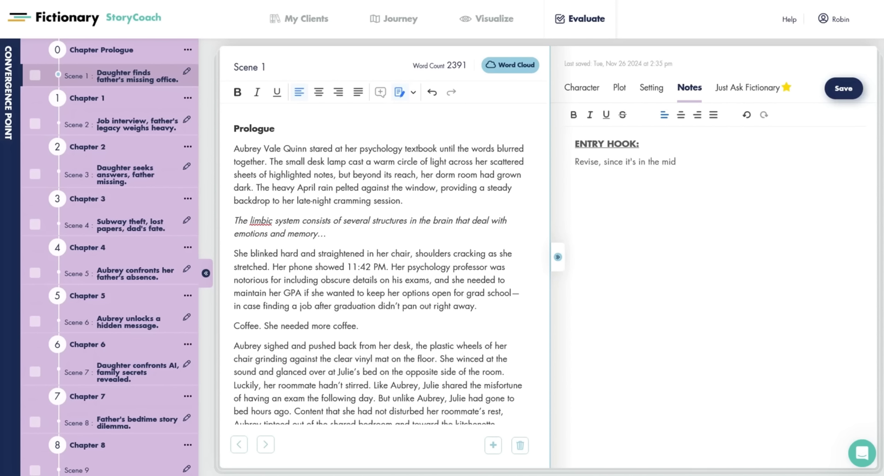
type("dle of the scene, instead if")
key("BackSpace")
key("BackSpace")
type("of in th")
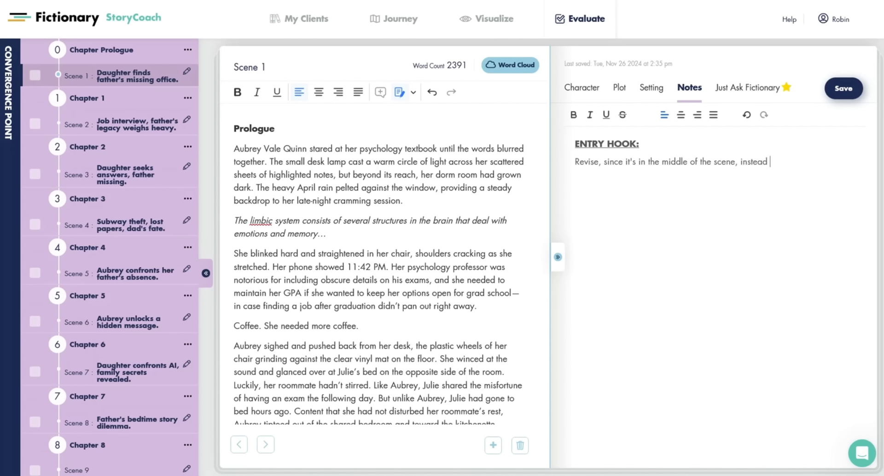
type("e beginning.")
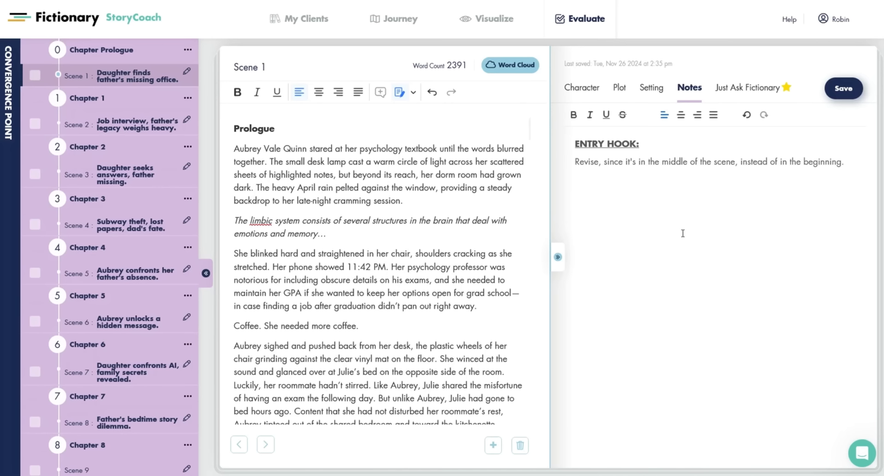
- Start on the Location entry in Scene 1's Setting elements and highlight "her dorm" in the Prologue's first paragraph
left_click(646, 88)
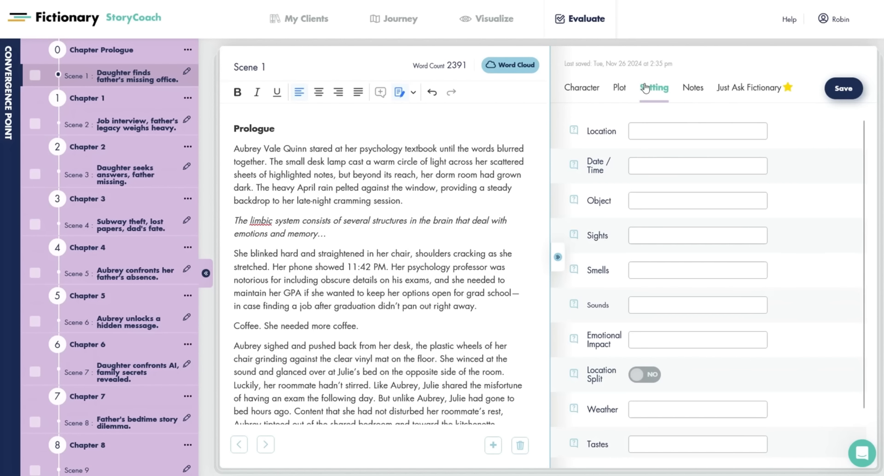
left_click(654, 126)
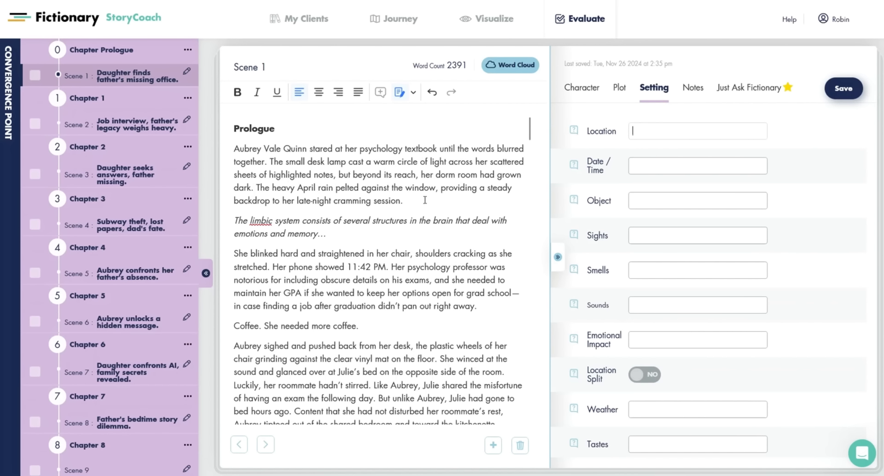
left_click_drag(421, 175, 457, 174)
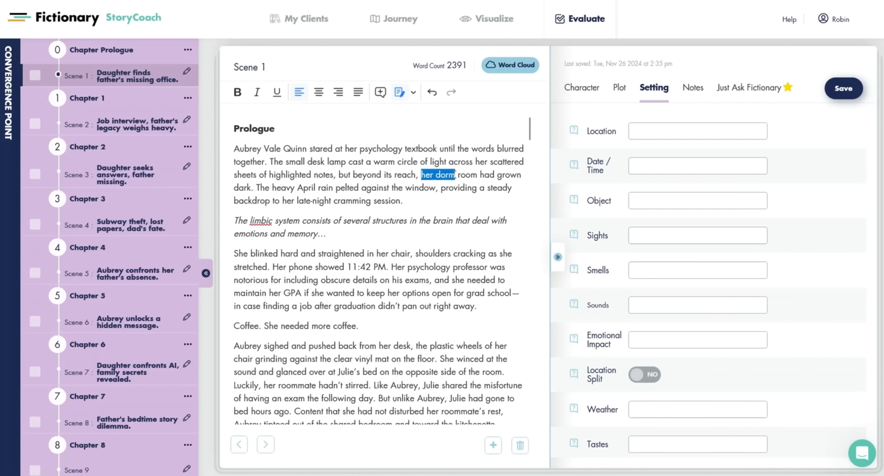
- Fill in Scene 1's setting with Location "Aubrey's university dorm" and Date / Time "April at 11:42 PM"
left_click(379, 162)
left_click(642, 136)
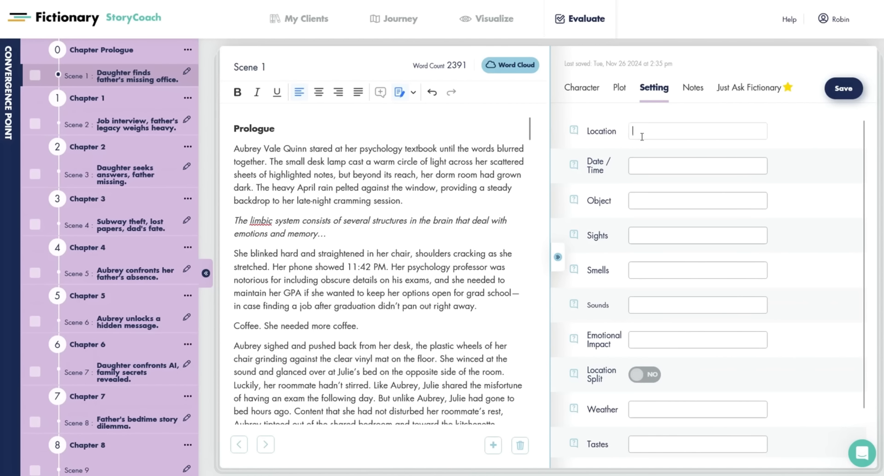
type("Aubrey's university dorm")
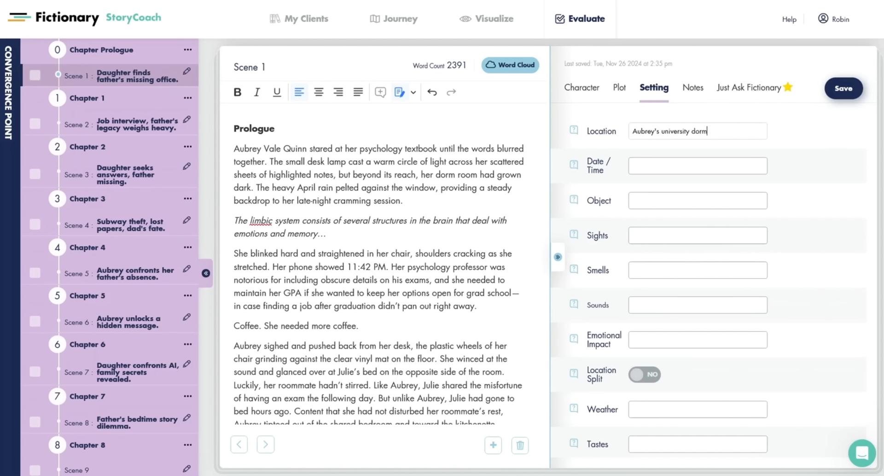
key("Tab")
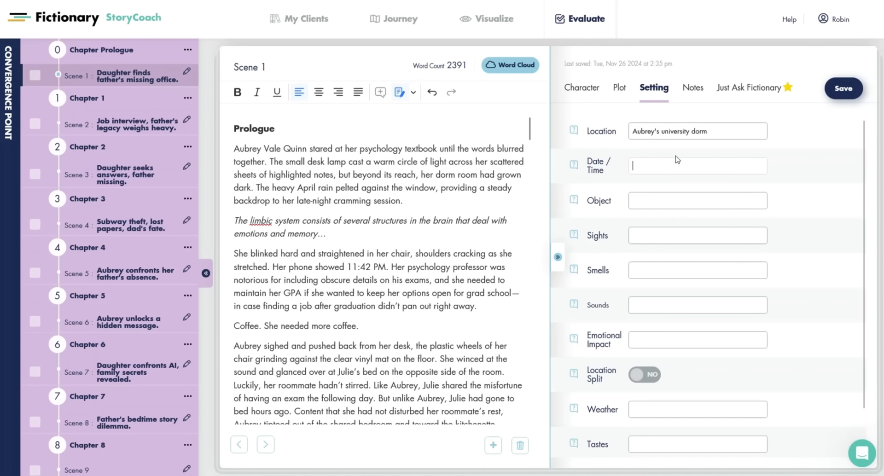
type("April at ")
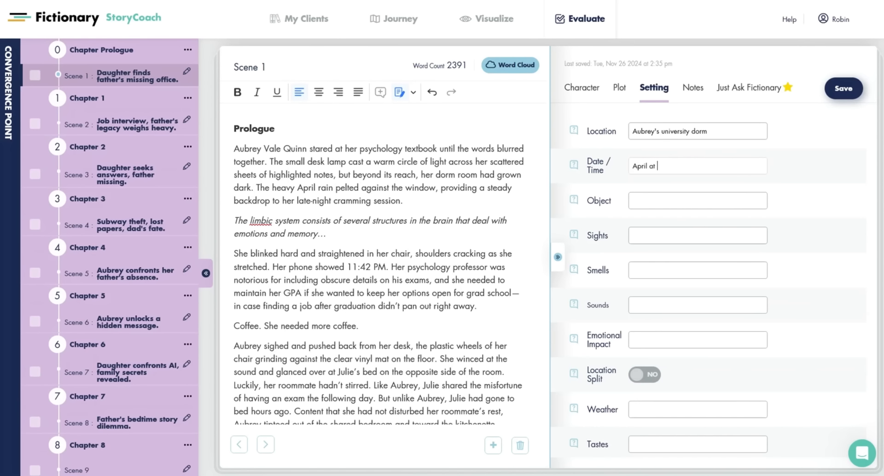
type("11:42 PM")
- Enter "Coffee" as the Object in Scene 1's setting after checking the opening paragraphs
left_click(688, 208)
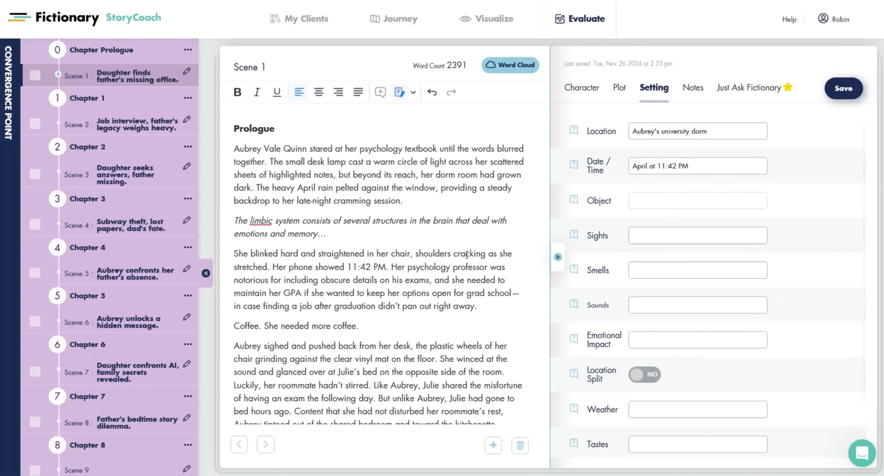
scroll(436, 316, "down", 5)
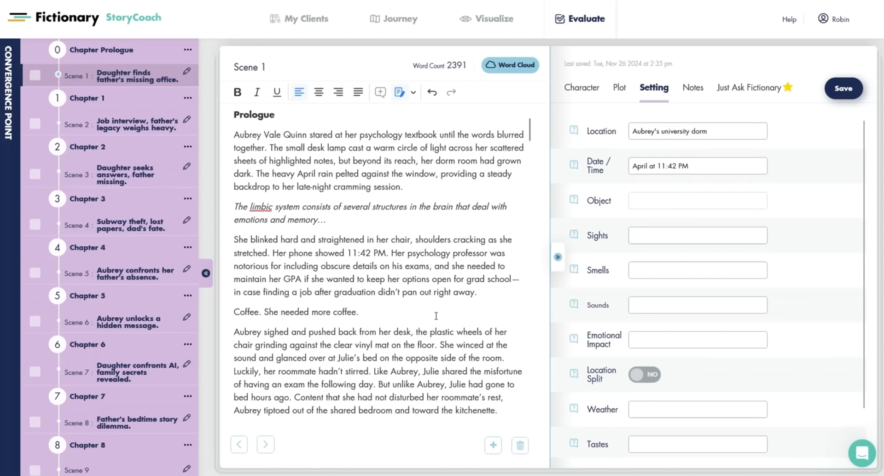
scroll(436, 316, "up", 5)
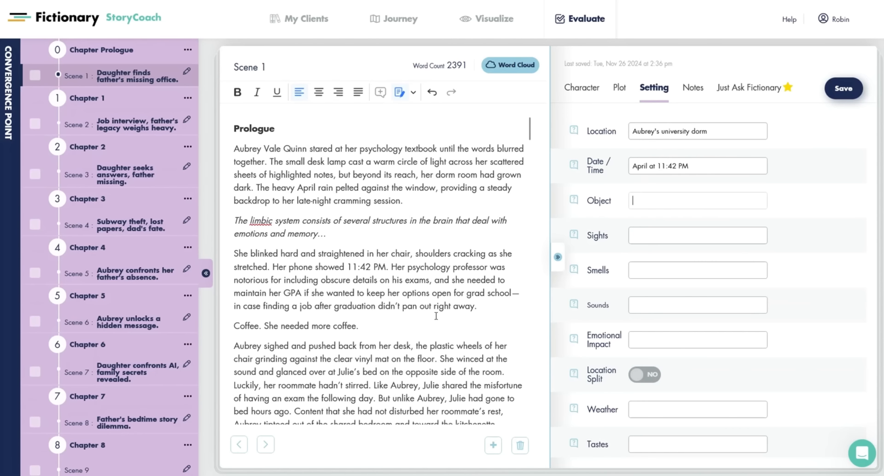
type("Co")
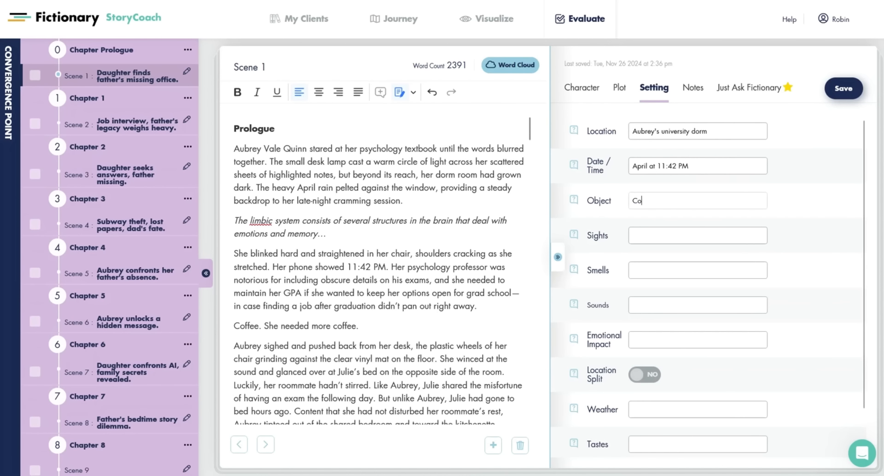
type("ffee")
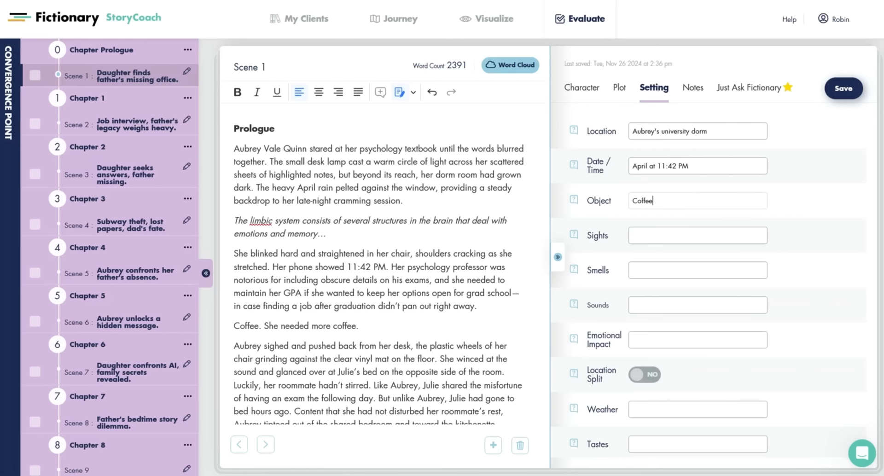
- Review the early paragraphs of Scene 1 for how the coffee is used as an object
scroll(435, 276, "down", 4)
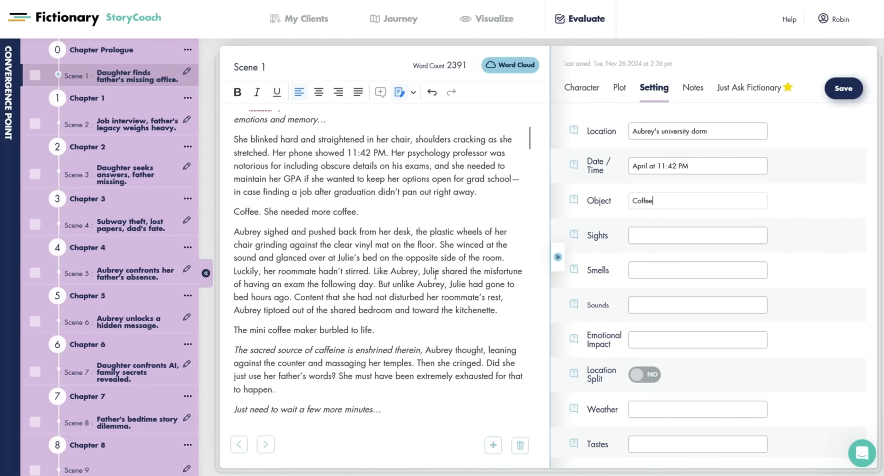
scroll(437, 381, "down", 2)
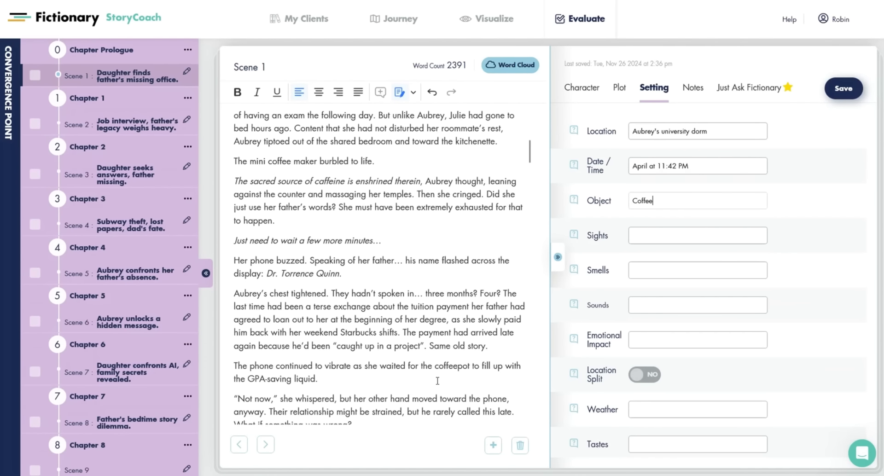
scroll(438, 381, "down", 1)
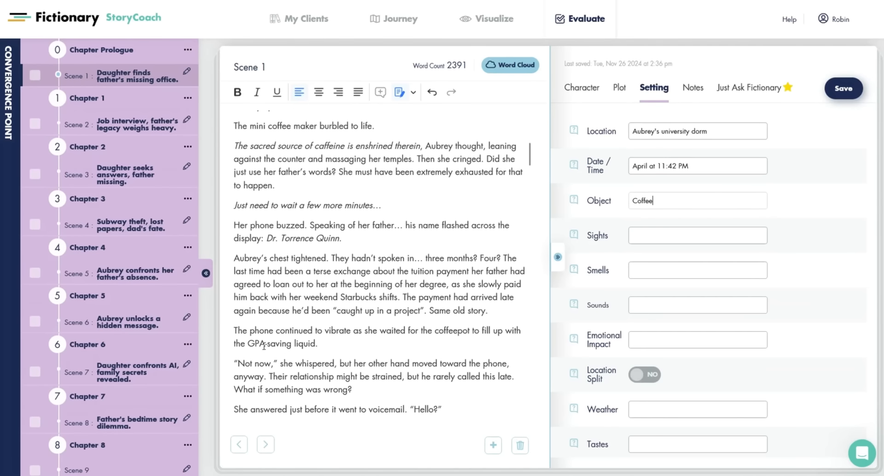
left_click_drag(249, 344, 389, 342)
left_click(396, 342)
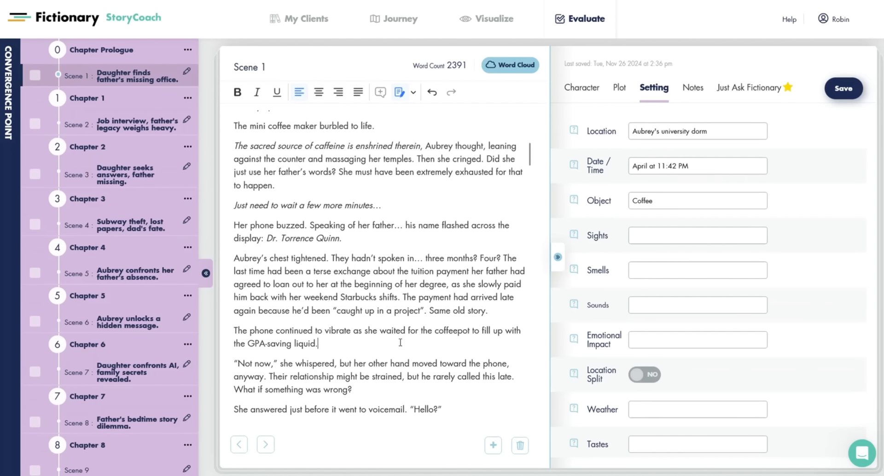
scroll(400, 343, "up", 7)
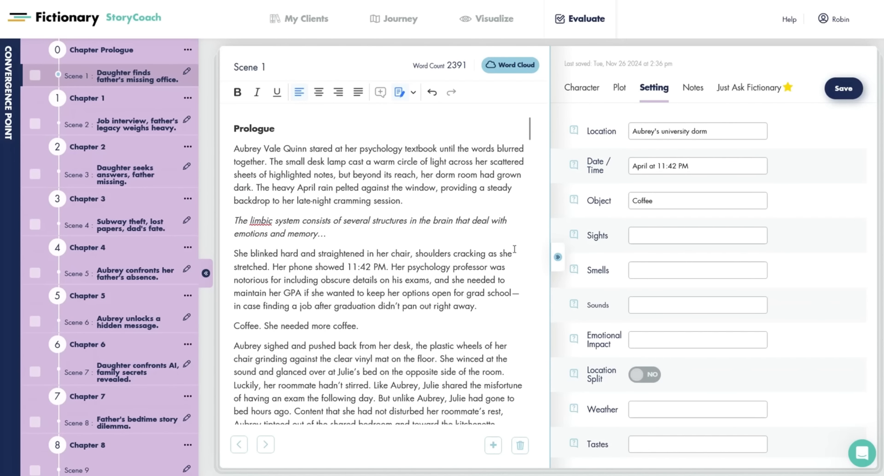
- Read through Scene 1 for visual details that suit the Sights element, including the paragraph about the shredder in the father's study
left_click(658, 236)
scroll(437, 363, "down", 12)
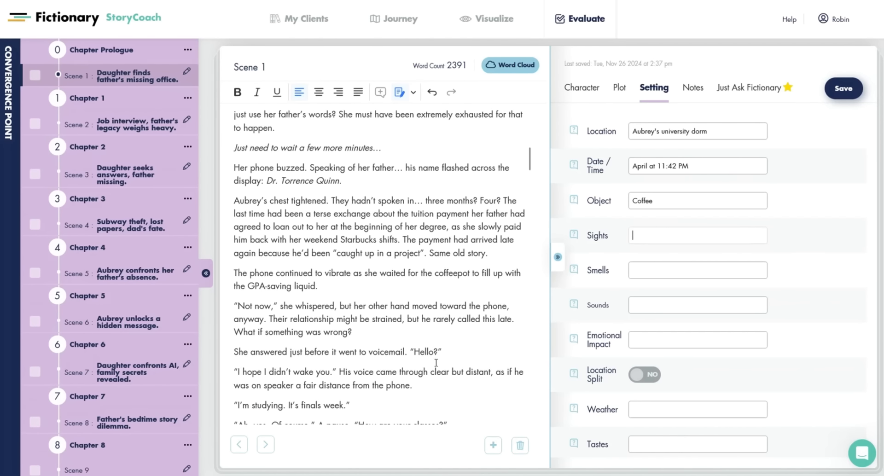
scroll(436, 363, "down", 10)
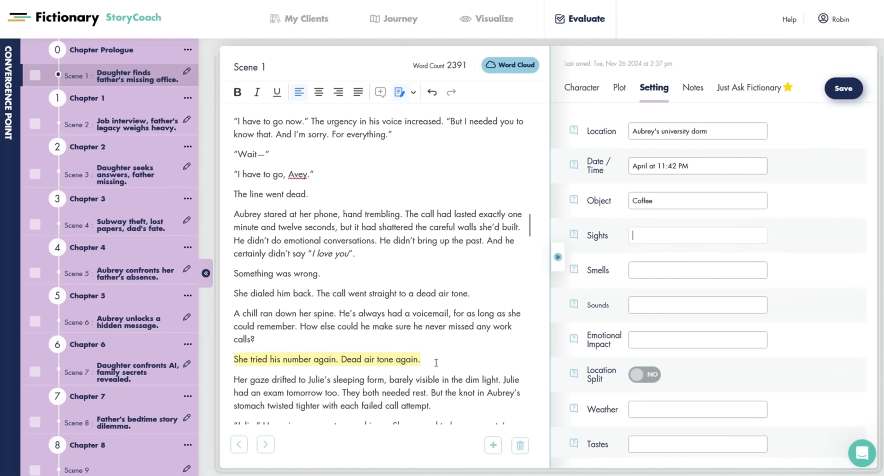
scroll(436, 363, "down", 10)
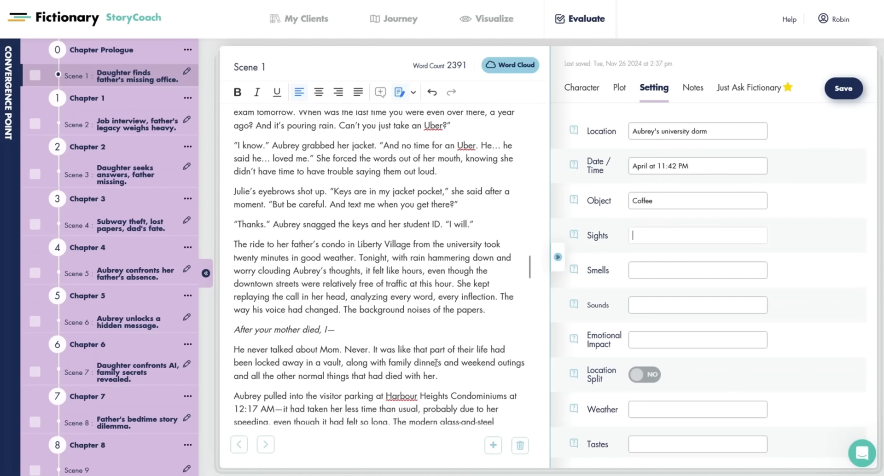
scroll(436, 363, "down", 4)
scroll(393, 240, "up", 7)
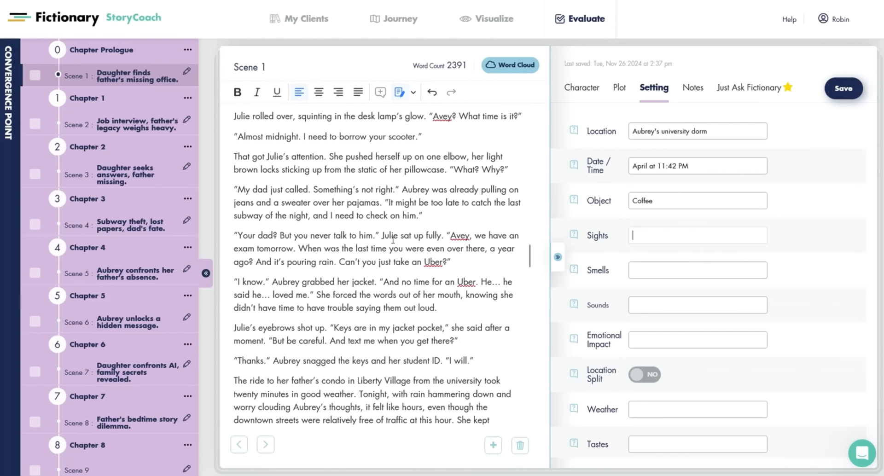
scroll(392, 240, "up", 1)
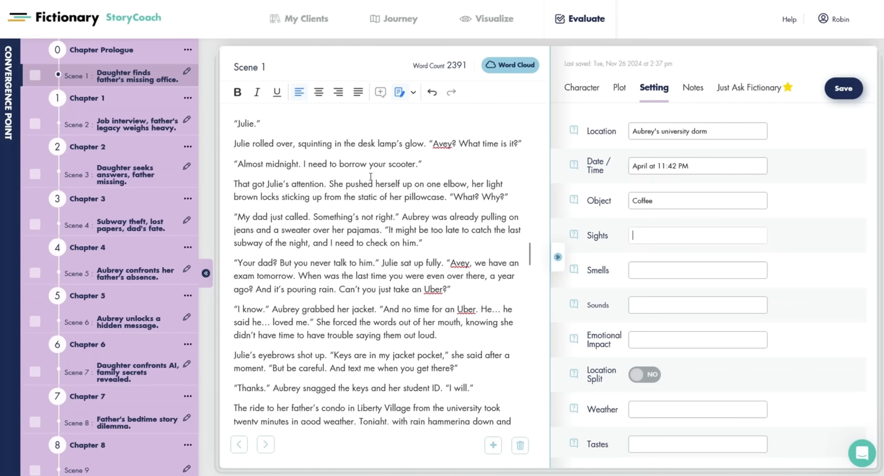
scroll(371, 177, "down", 20)
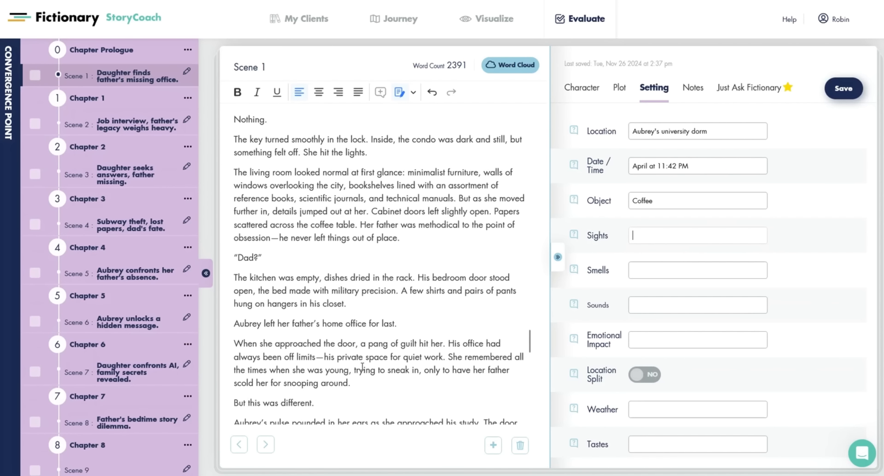
scroll(362, 367, "down", 5)
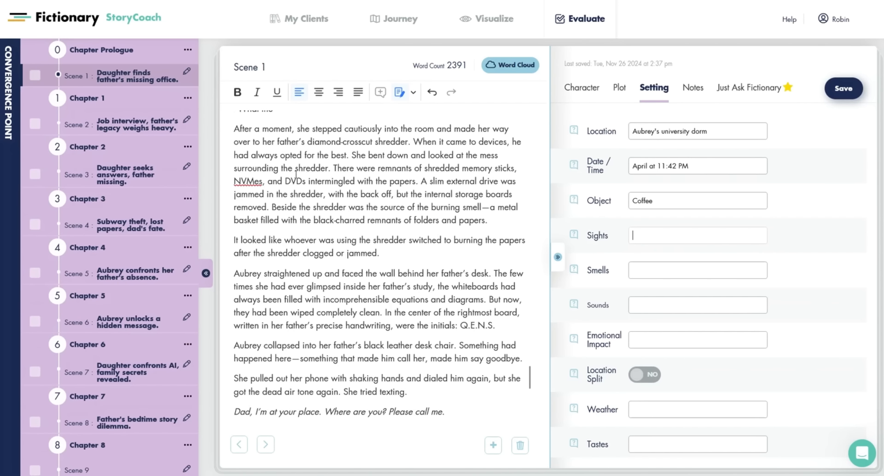
left_click(293, 168)
left_click_drag(292, 169, 412, 195)
left_click(452, 219)
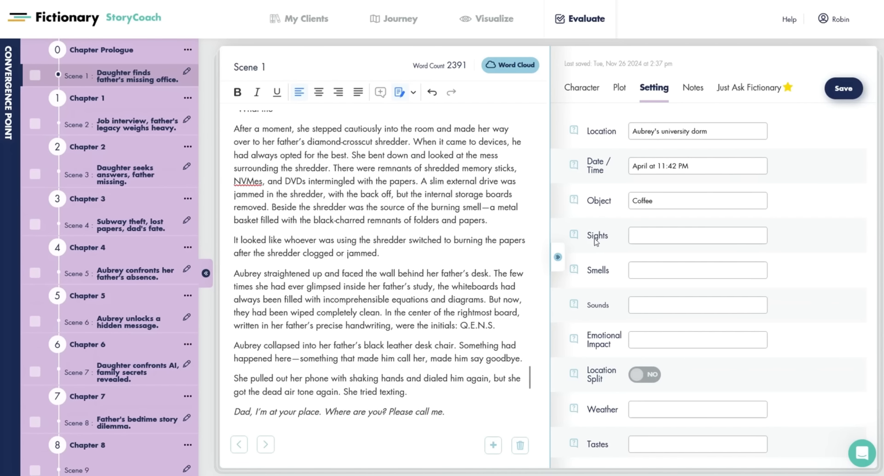
left_click(650, 236)
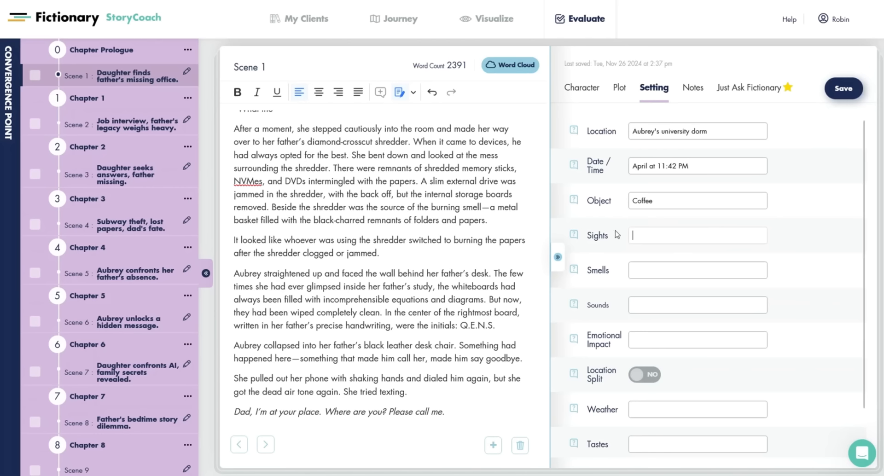
- Enter "Coffee aroma" as the Smells element of Scene 1's setting
left_click(663, 269)
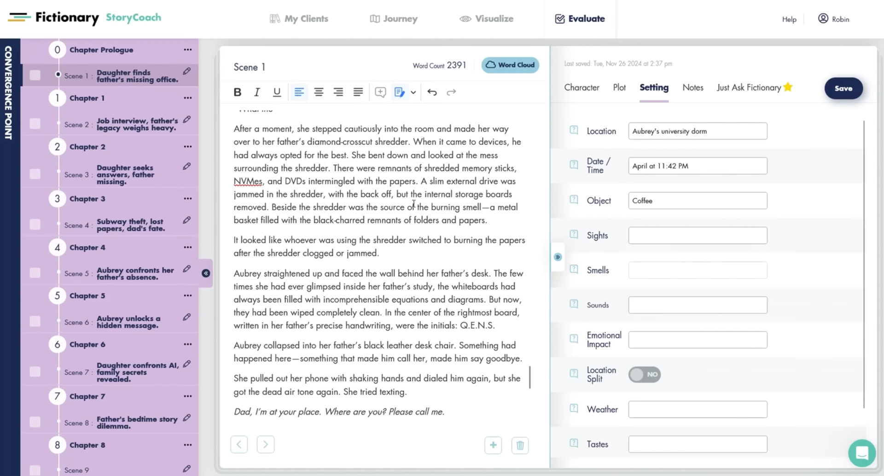
scroll(414, 203, "up", 15)
scroll(414, 203, "down", 10)
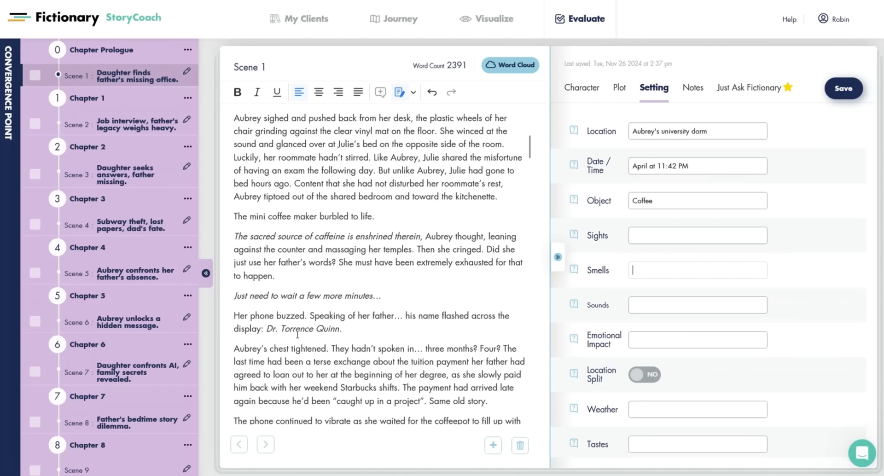
type("Smell of")
key("ctrl+BackSpace")
key("ctrl+BackSpace")
type("Coffee aroma")
left_click(822, 271)
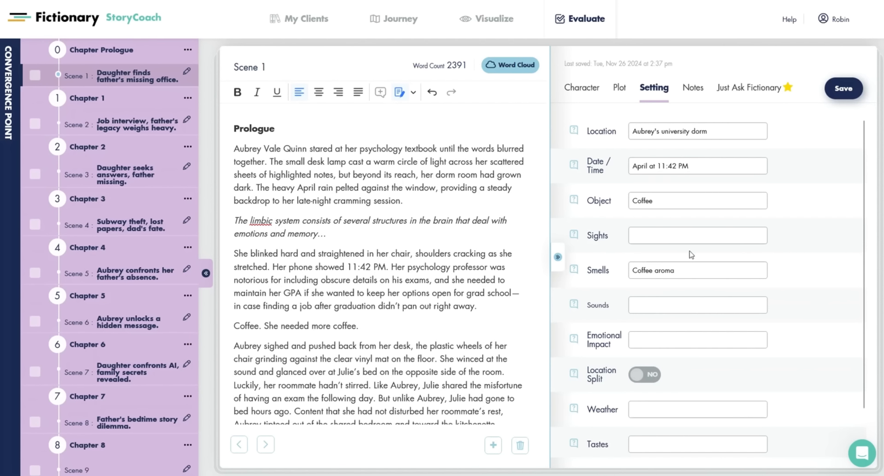
- Enter "Paper shredding" as the Sounds element of Scene 1's setting
left_click(645, 307)
type("Paper s")
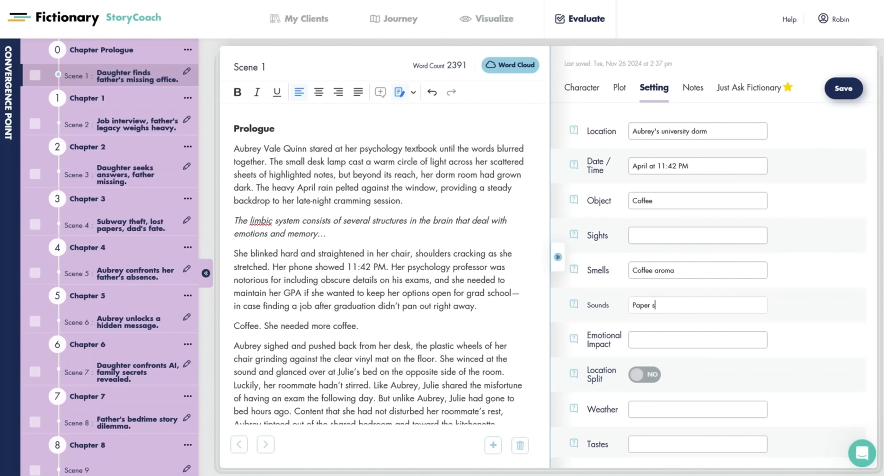
type("hredding")
- Set Emotional Impact to "Yes" and switch Location Split to Yes for Scene 1
scroll(773, 363, "down", 1)
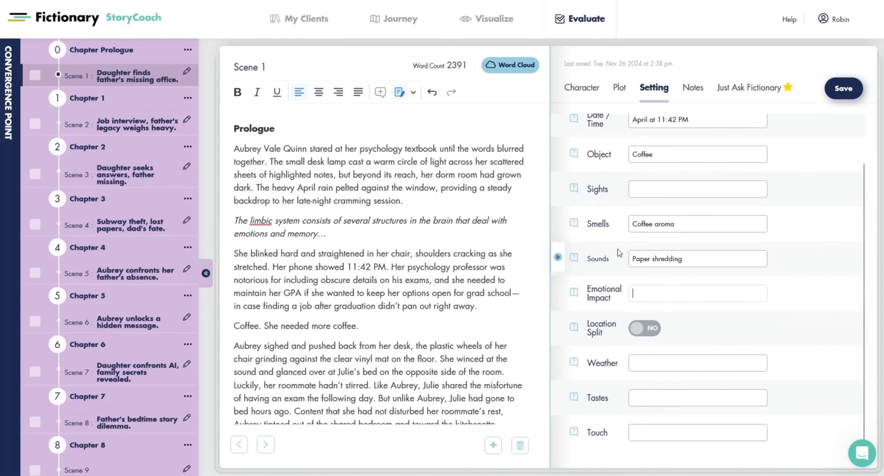
left_click(642, 292)
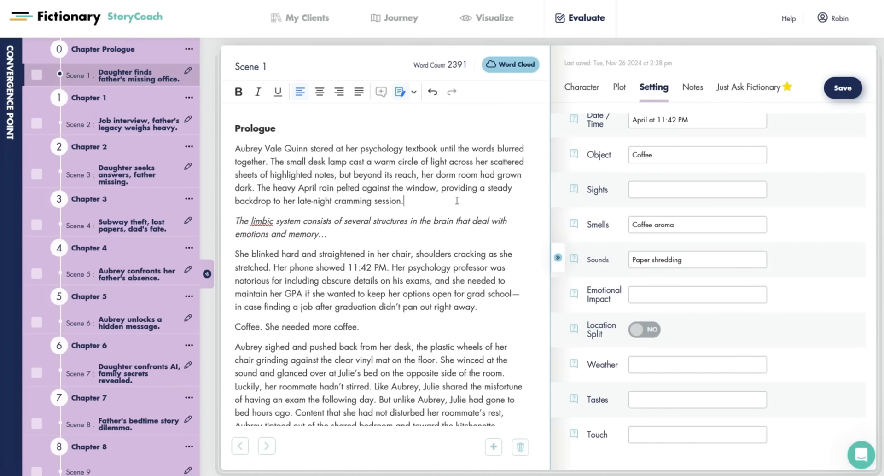
scroll(462, 299, "down", 15)
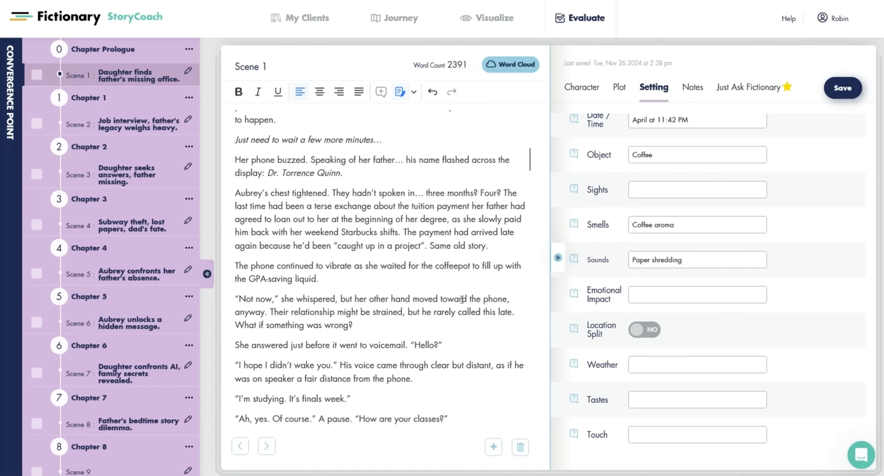
scroll(462, 299, "down", 15)
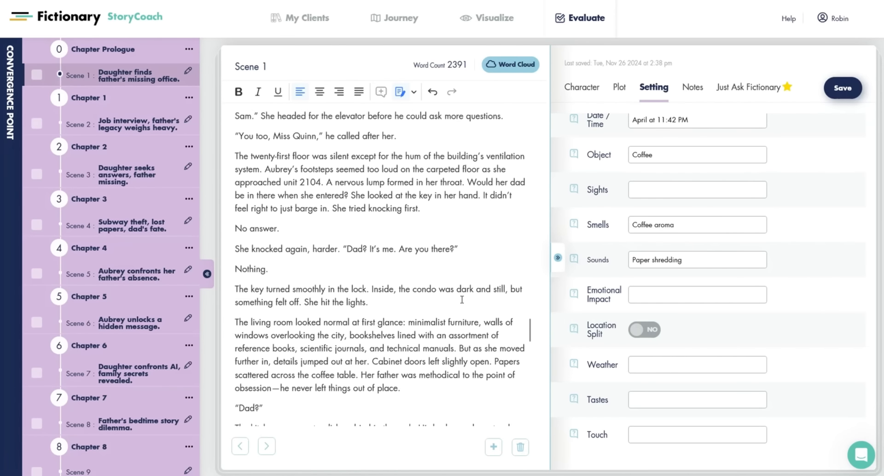
scroll(462, 300, "up", 20)
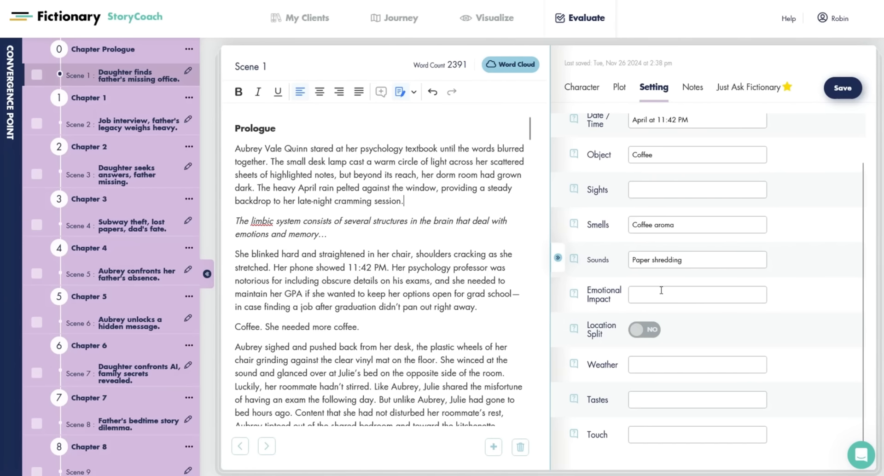
left_click(641, 295)
type("Yes")
left_click(641, 333)
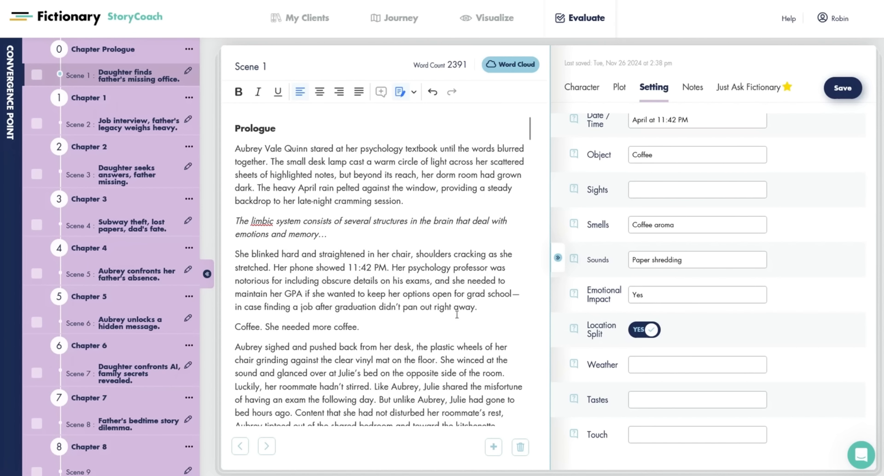
- Skim Scene 1's manuscript text for remaining setting details and save the scene's evaluation
left_click(417, 197)
scroll(417, 197, "down", 15)
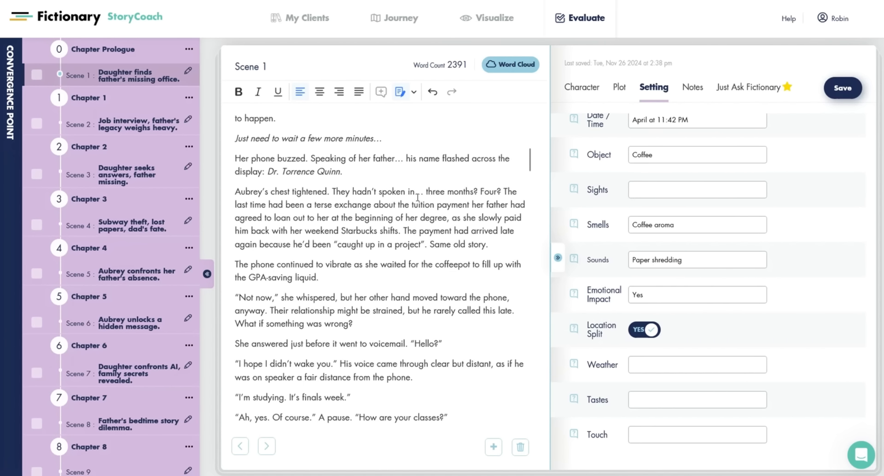
scroll(439, 227, "down", 15)
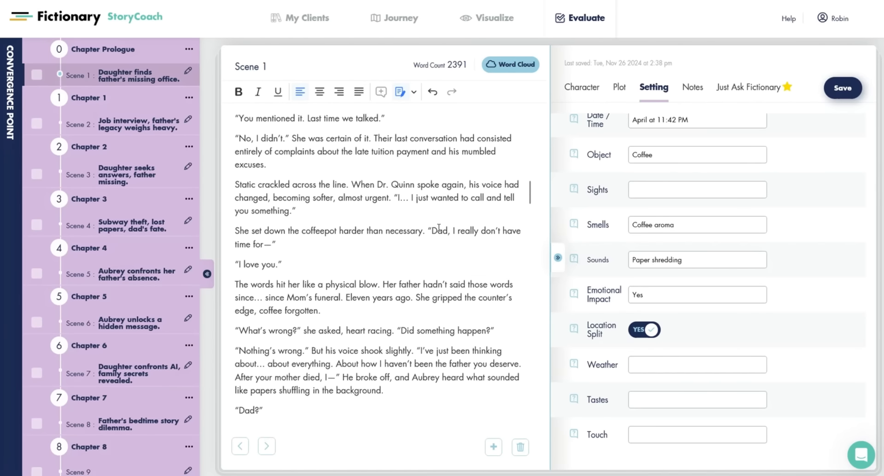
scroll(439, 227, "down", 5)
scroll(439, 228, "up", 20)
left_click(842, 87)
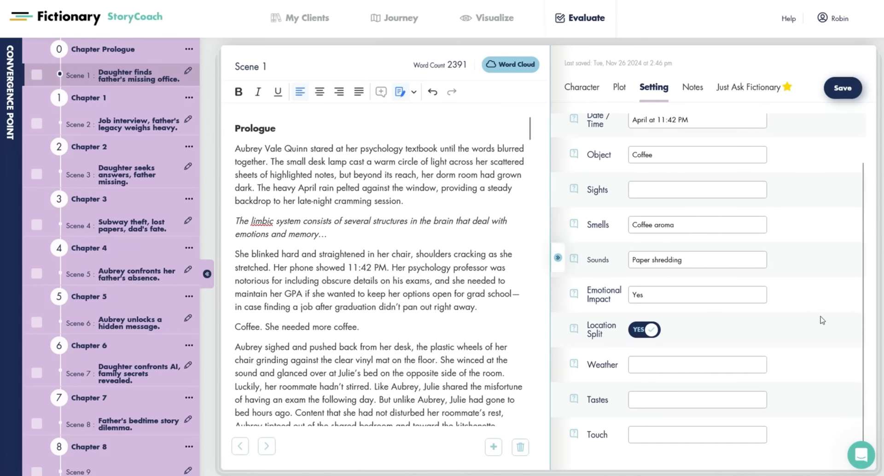
- Enter "Raining heavily" as the Weather element of Scene 1's setting
left_click(660, 364)
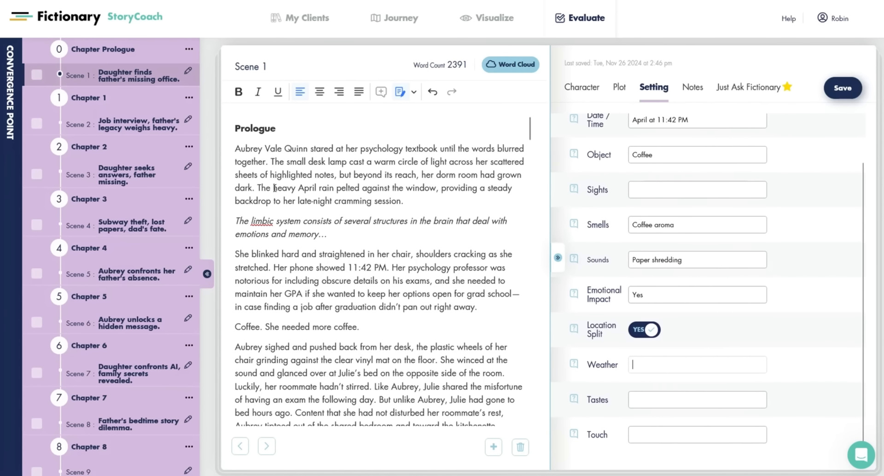
type("Raini")
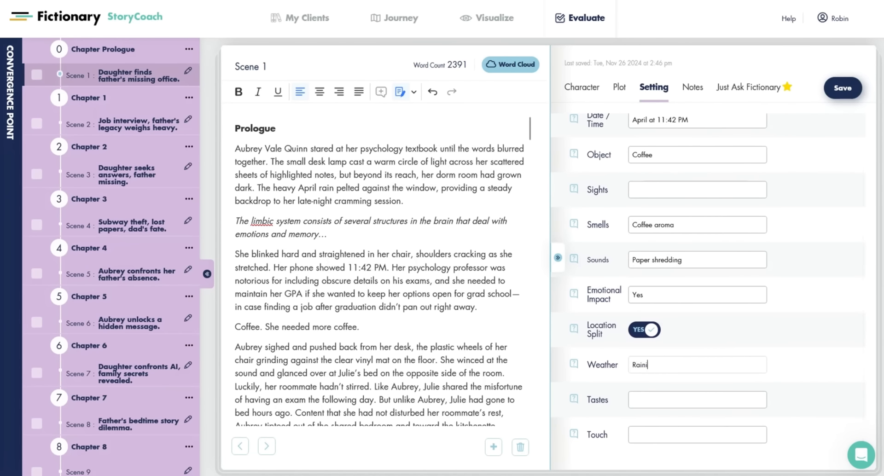
type("ng heavily")
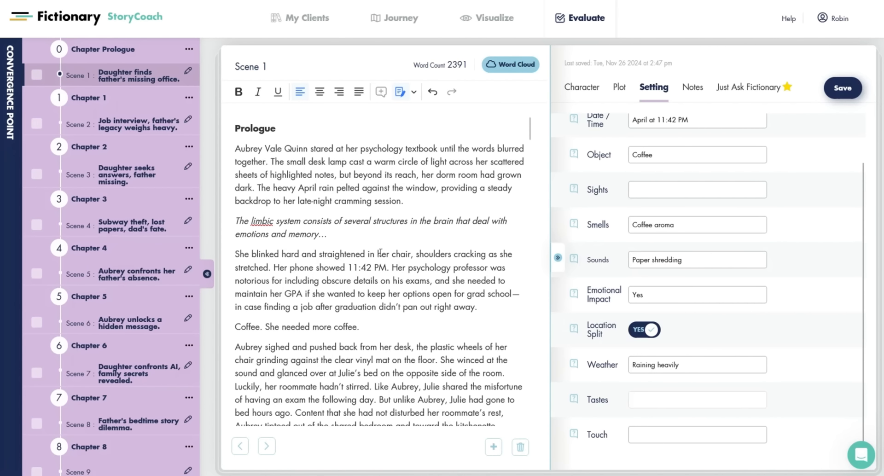
- Leave the Tastes element empty and enter "Spill" as the Touch element of Scene 1's setting
left_click(600, 401)
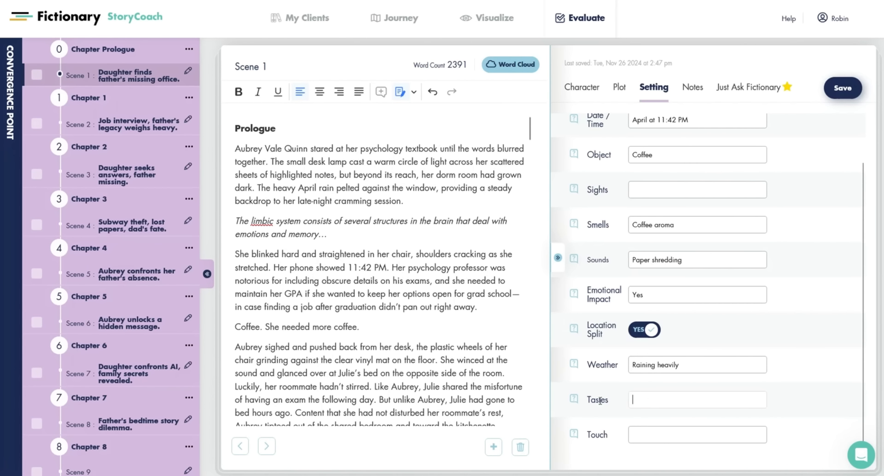
left_click(643, 436)
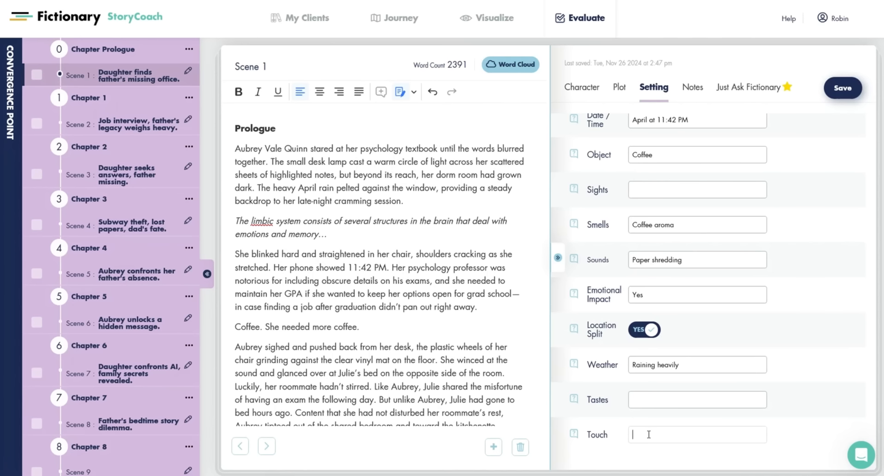
type("Spill")
scroll(799, 304, "up", 3)
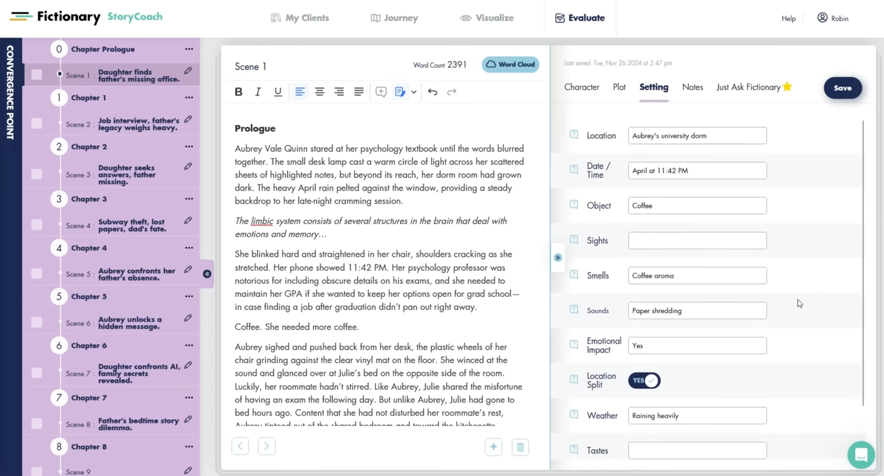
- Go to Scene 1's Character story elements and look over its word cloud and character list
left_click(586, 89)
left_click(654, 89)
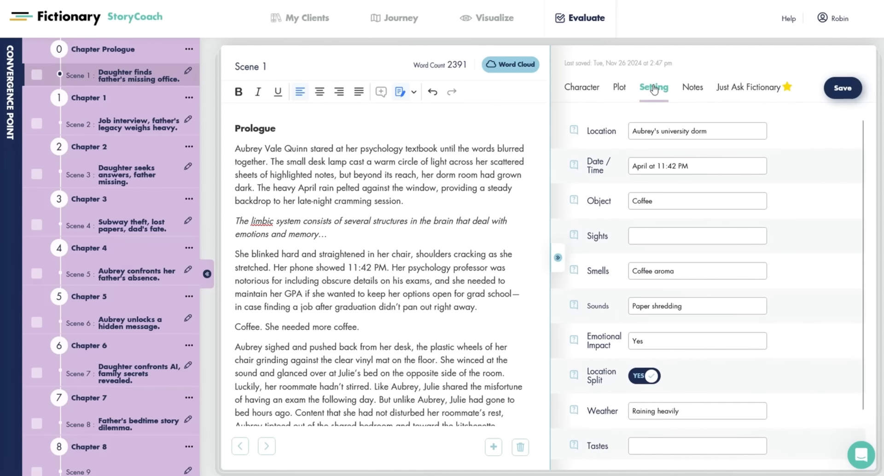
left_click(586, 90)
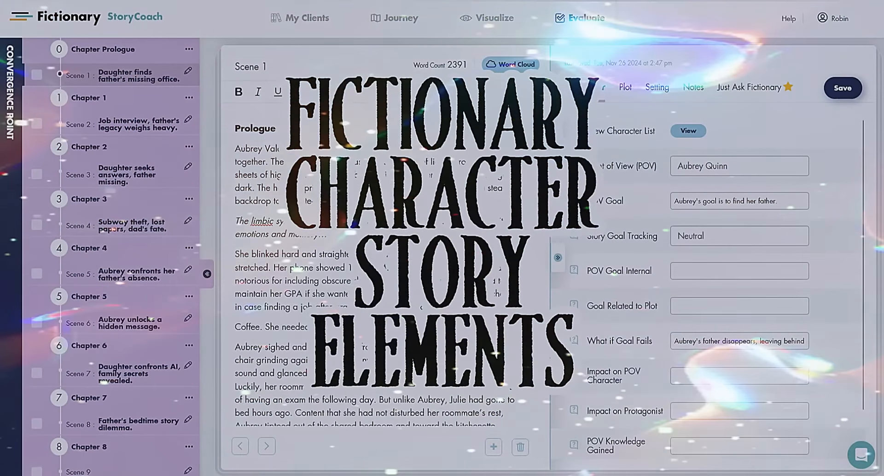
left_click(511, 65)
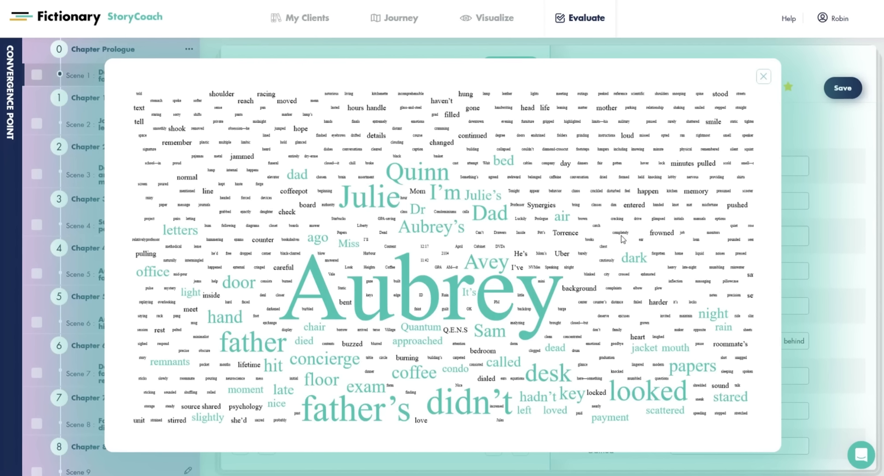
left_click(763, 77)
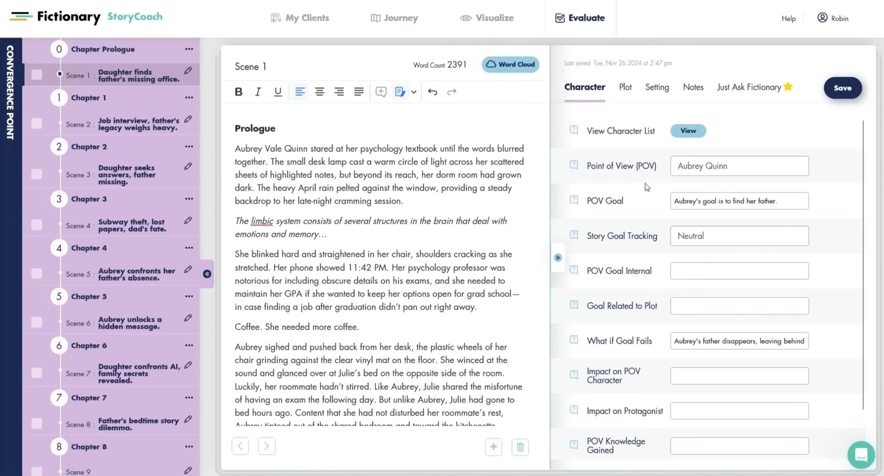
left_click(688, 133)
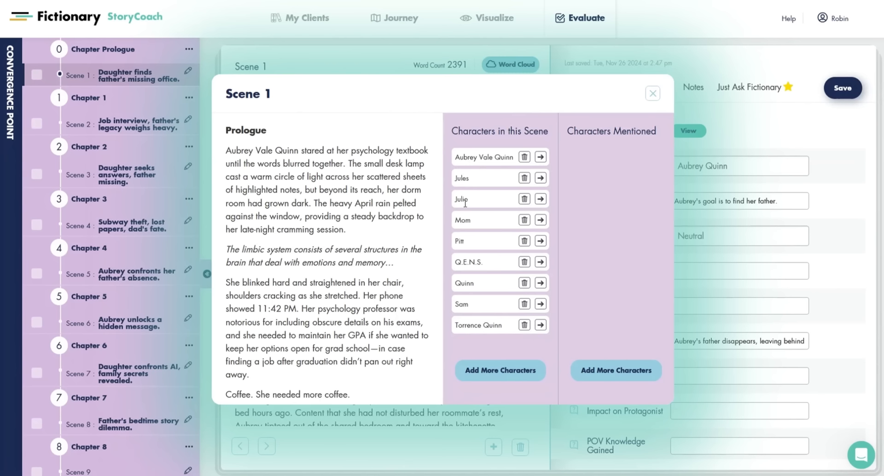
left_click(653, 94)
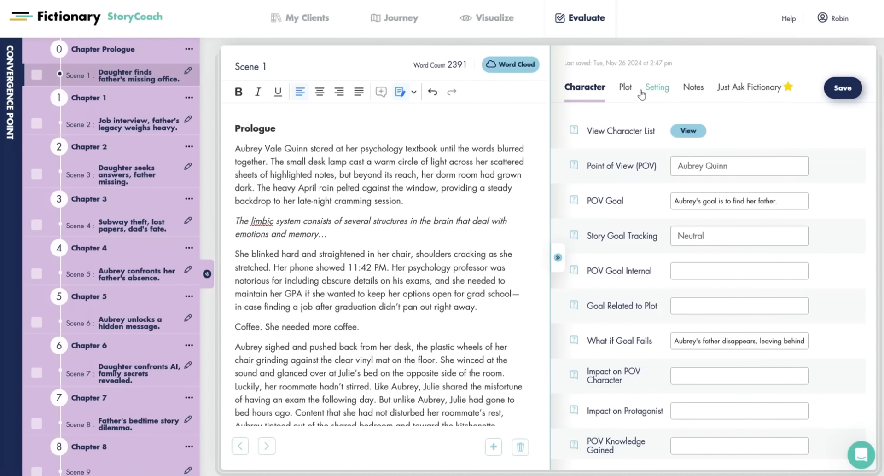
- Merge the duplicate characters Julie and Jules in the manuscript's Cast of Characters
mouse_move(401, 21)
left_click(480, 57)
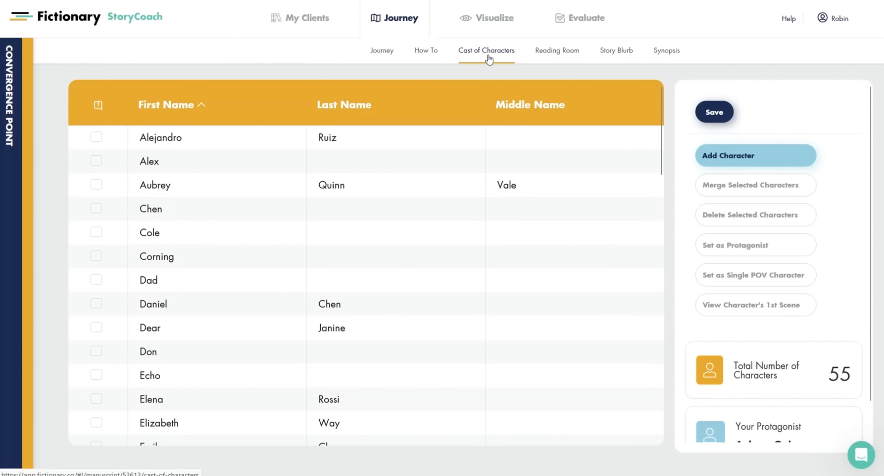
scroll(217, 349, "down", 12)
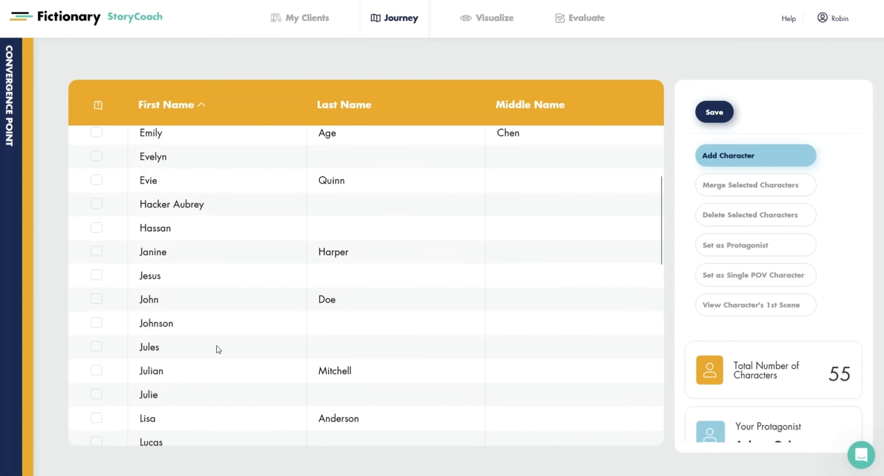
scroll(218, 349, "down", 10)
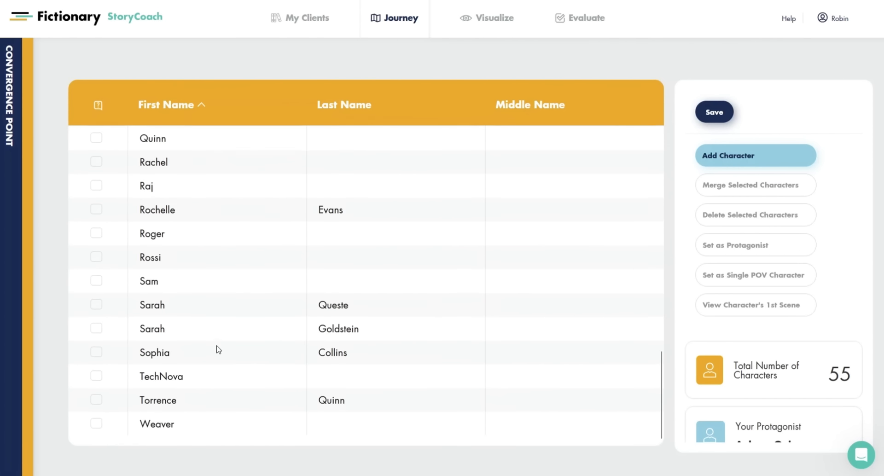
scroll(218, 349, "up", 11)
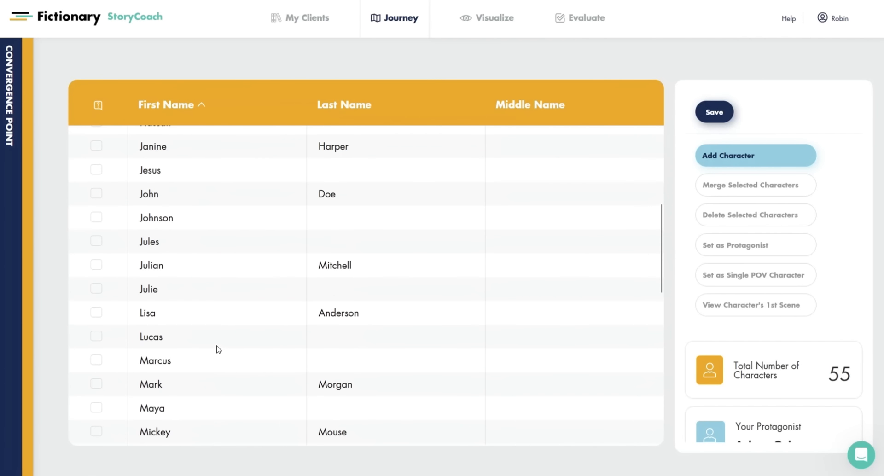
left_click(96, 289)
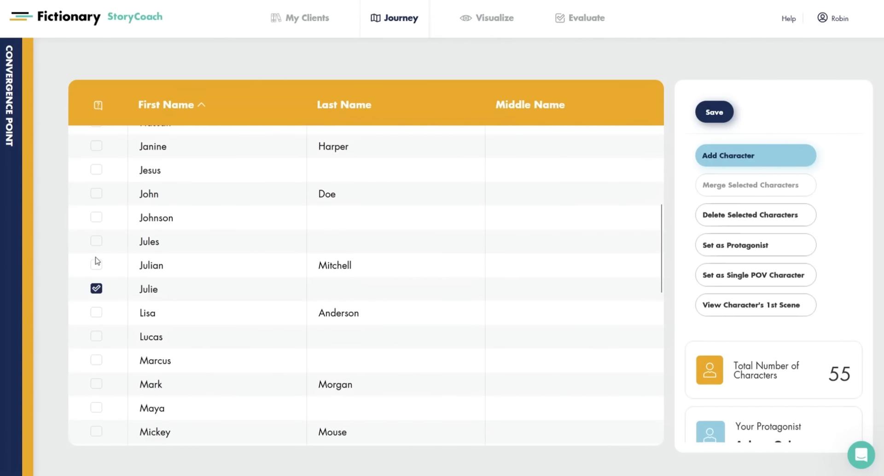
left_click(96, 243)
left_click(727, 186)
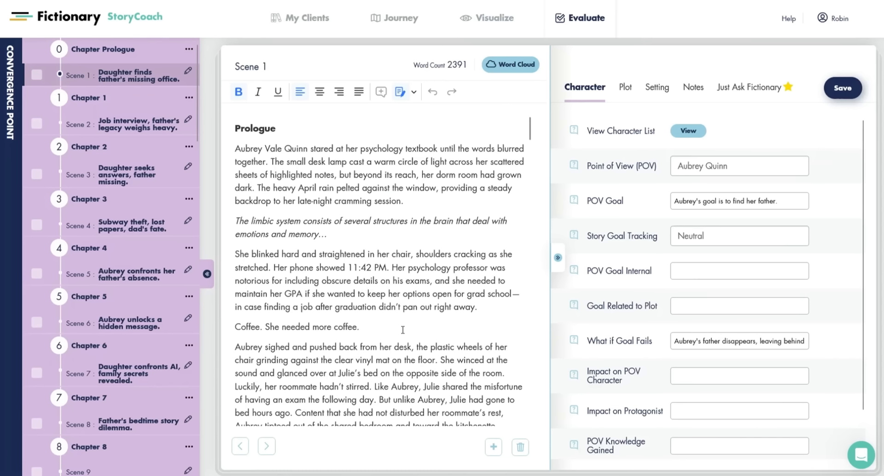
- In Scene 1's character list, move Mom and Pitt to Characters Mentioned and delete Q.E.N.S. and Quinn
left_click(689, 131)
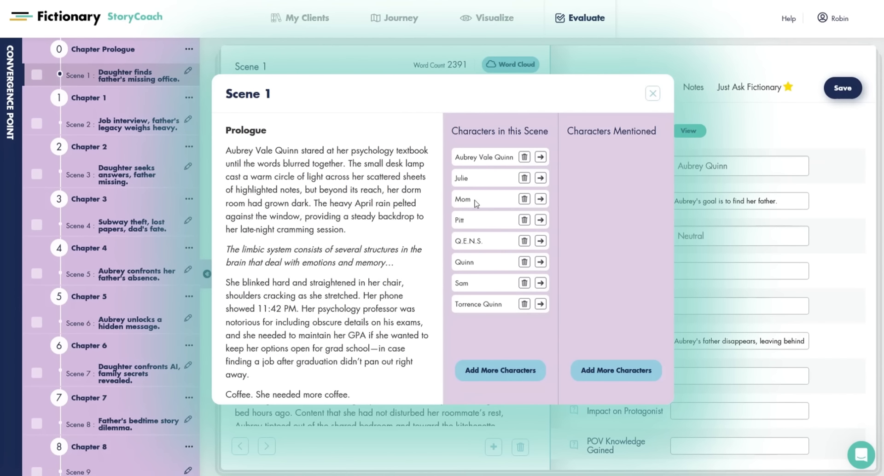
left_click(541, 199)
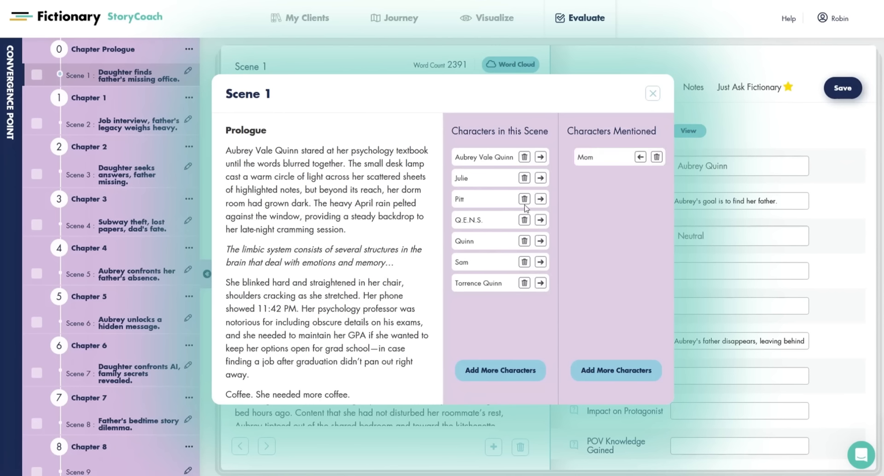
left_click(540, 199)
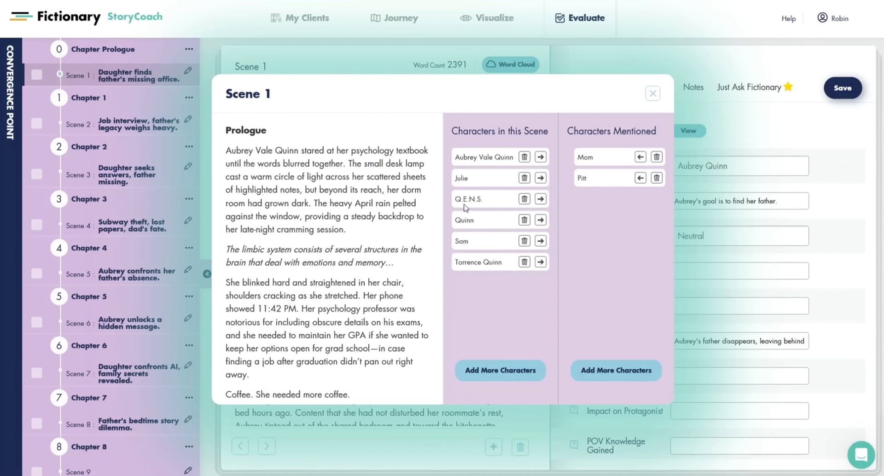
left_click(524, 199)
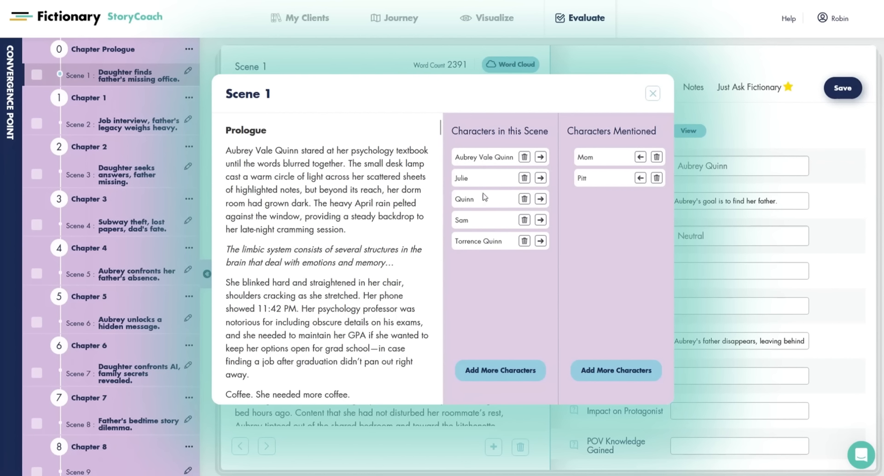
left_click(524, 199)
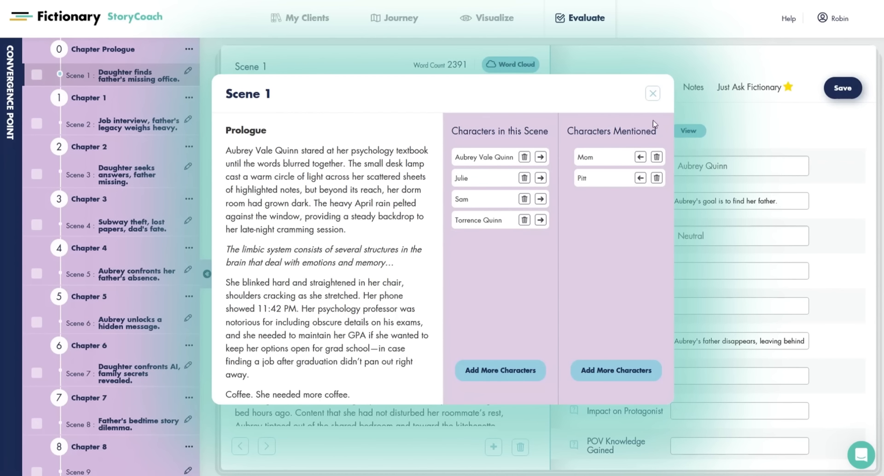
left_click(653, 94)
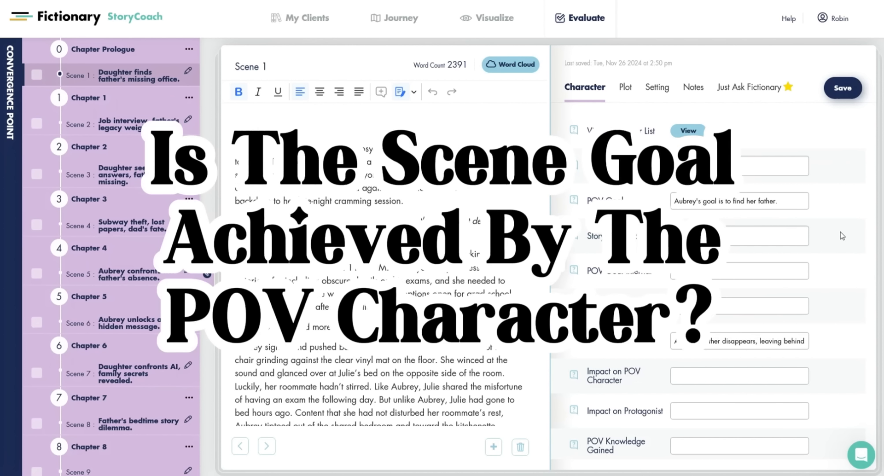
- Try Positive as Scene 1's Story Goal Tracking value, and set it back to Neutral
left_click(777, 242)
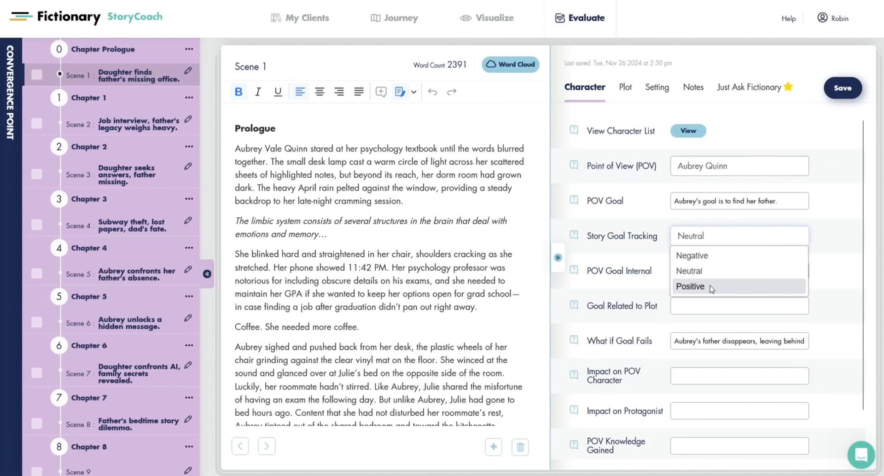
left_click(698, 288)
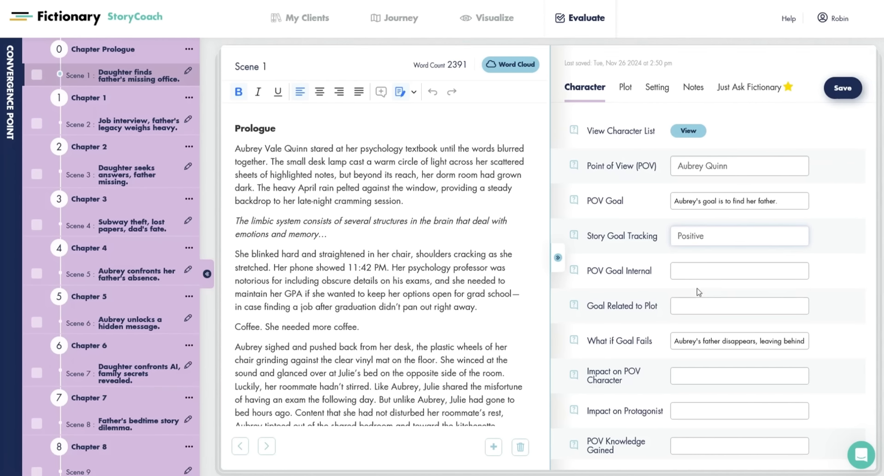
left_click(713, 242)
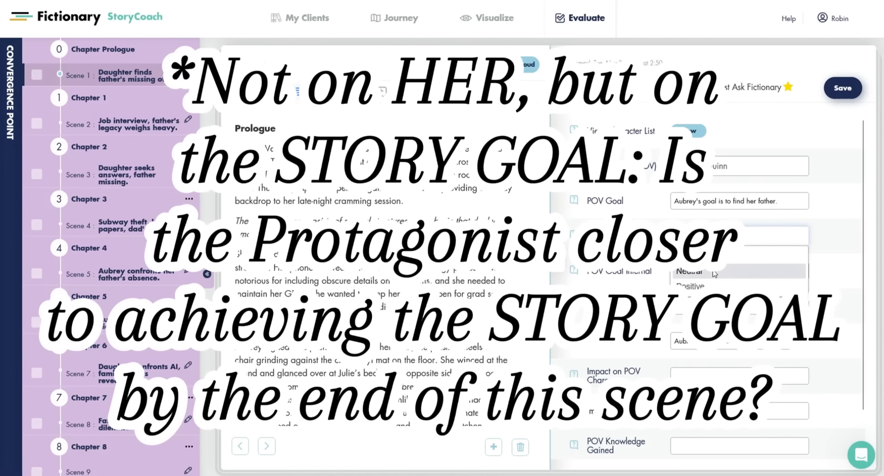
left_click(714, 273)
left_click(723, 239)
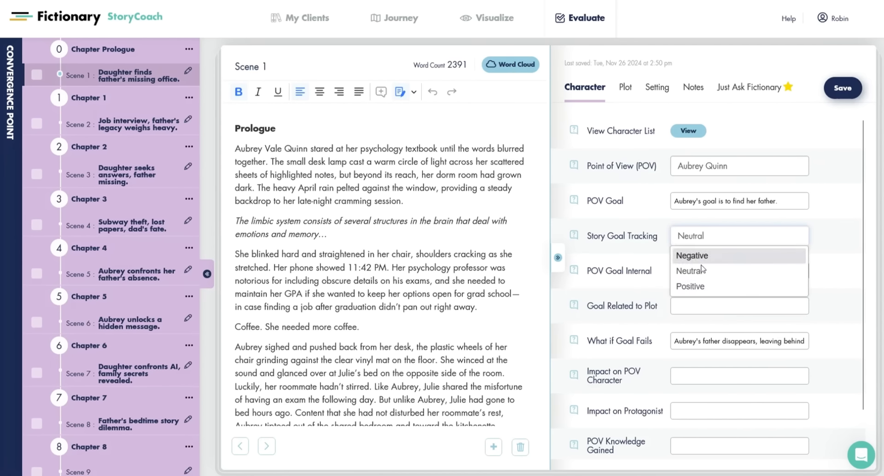
left_click(703, 272)
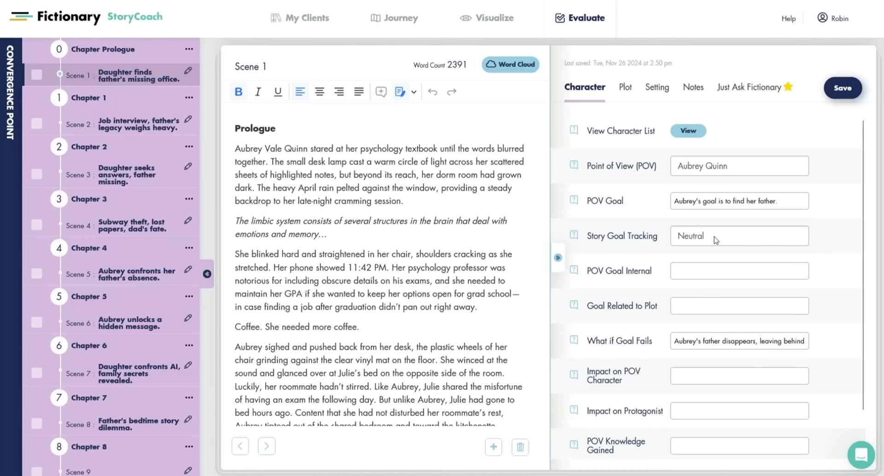
- Set Scene 1's Story Goal Tracking to Negative
left_click(715, 237)
left_click(827, 239)
left_click(730, 236)
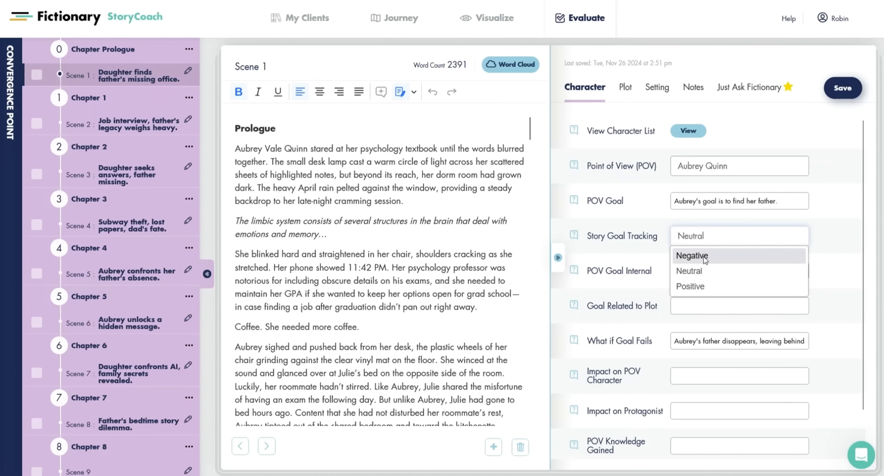
left_click(707, 256)
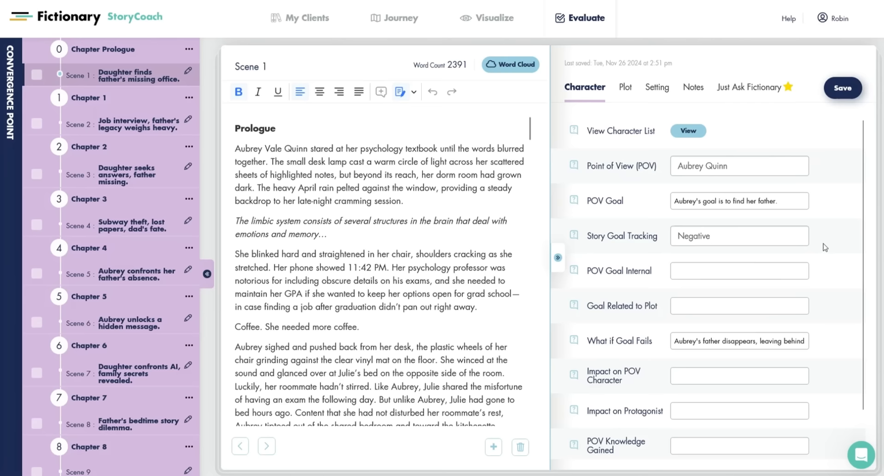
- Enter "Have her father's love and acceptance." as Scene 1's POV Goal Internal
scroll(830, 238, "down", 1)
scroll(830, 238, "down", 2)
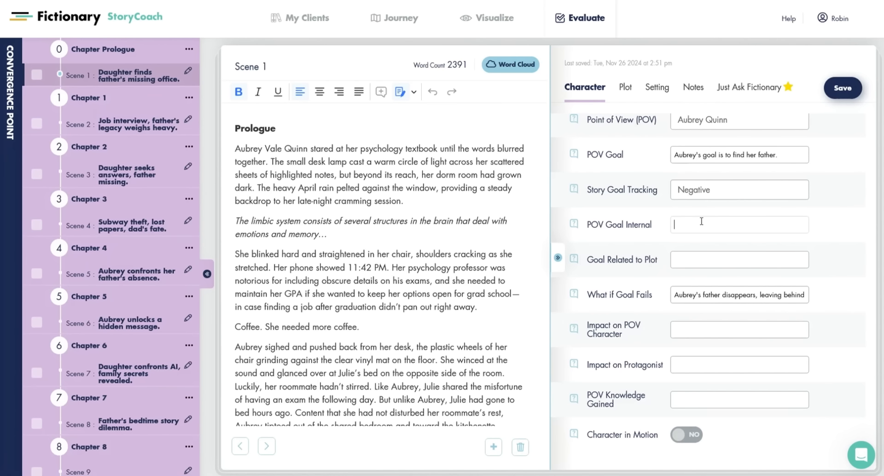
type("Have her father's love and accpetance")
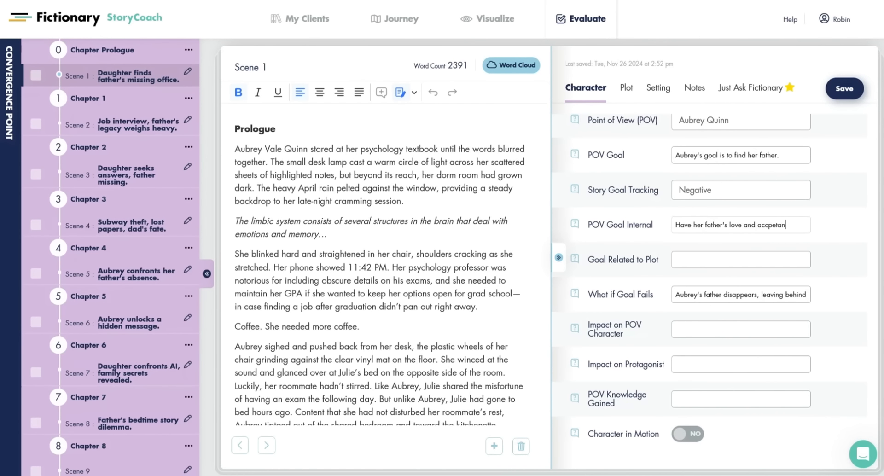
key("BackSpace")
key("BackSpace")
type("ceptan")
- Enter "Yes" for Goal Related to Plot and read through the full What if Goal Fails text
left_click(712, 264)
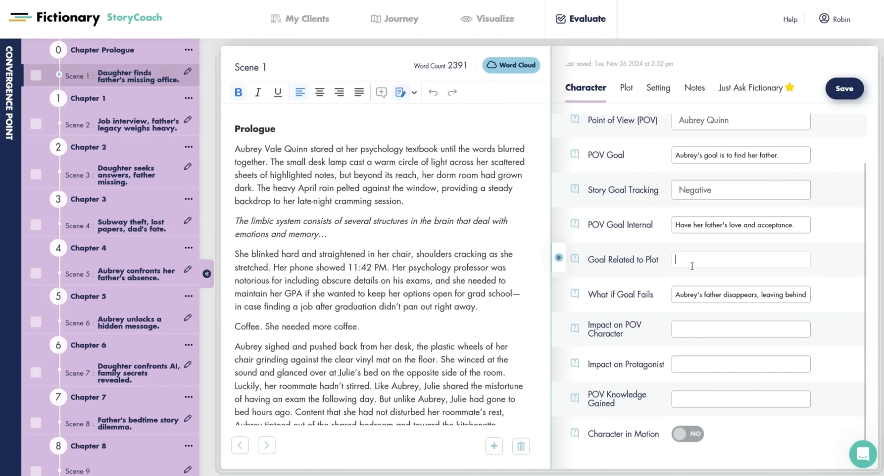
type("Yes")
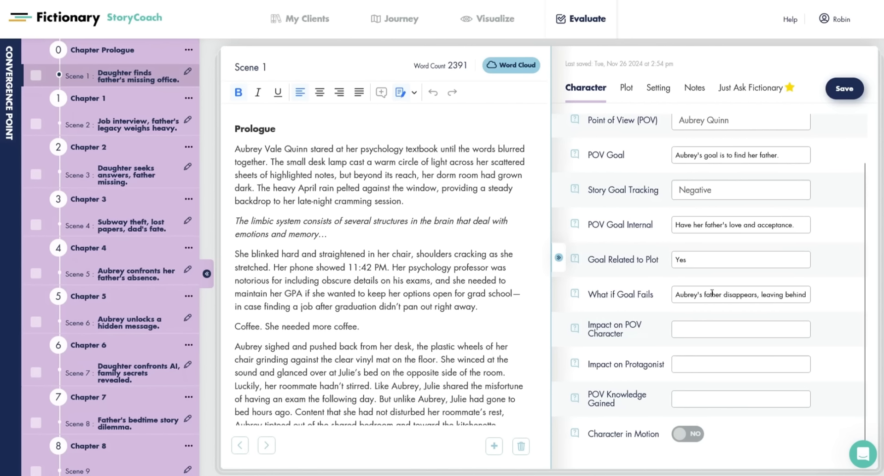
scroll(724, 298, "right", 3)
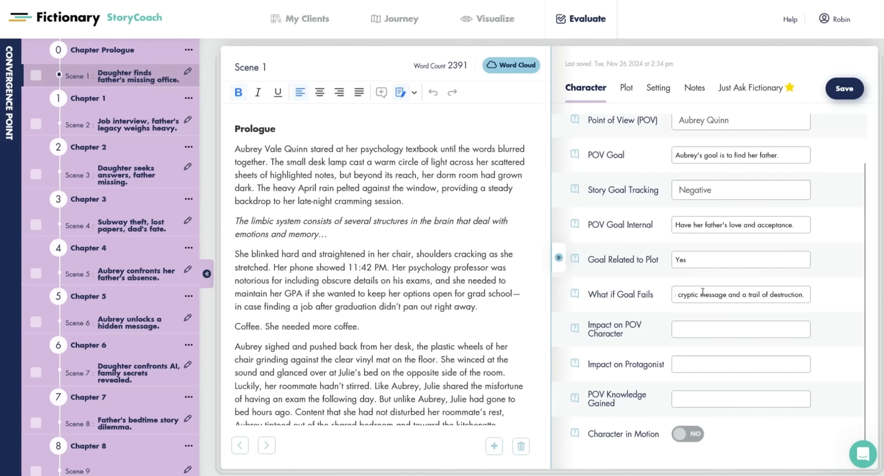
scroll(784, 289, "left", 3)
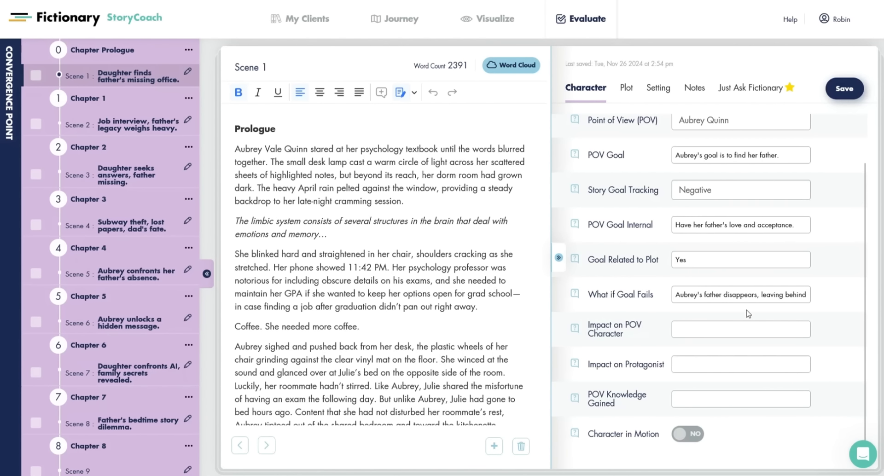
- Enter "-" for both Impact on POV Character and Impact on Protagonist
left_click(699, 327)
type("-")
left_click(708, 359)
type("-")
- Enter "Her father is in trouble/danger." as the POV Knowledge Gained
left_click(695, 401)
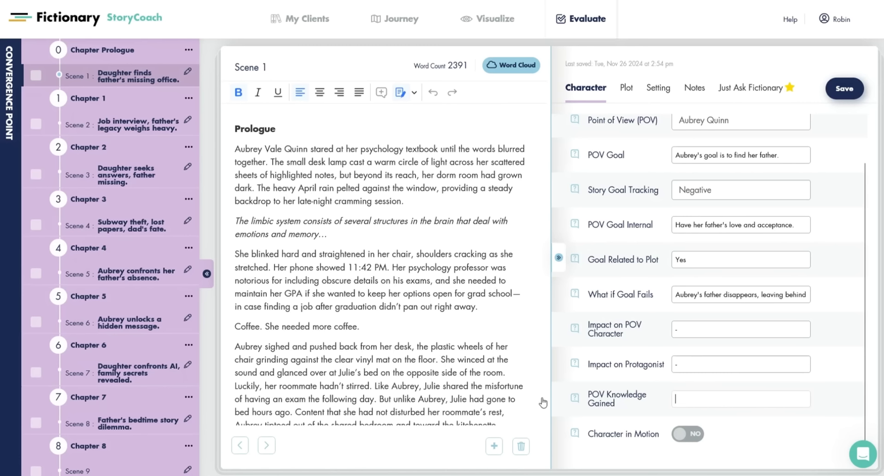
scroll(429, 305, "down", 10)
scroll(428, 305, "up", 10)
type("Her father ")
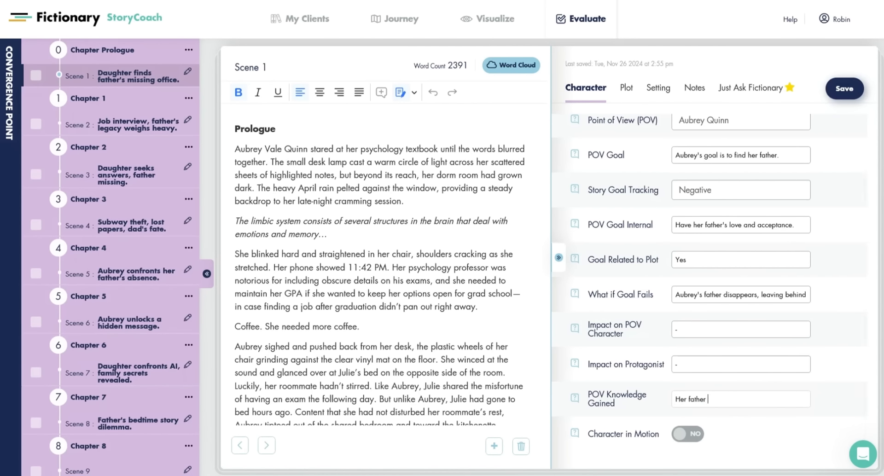
type("is in trouble/danger.")
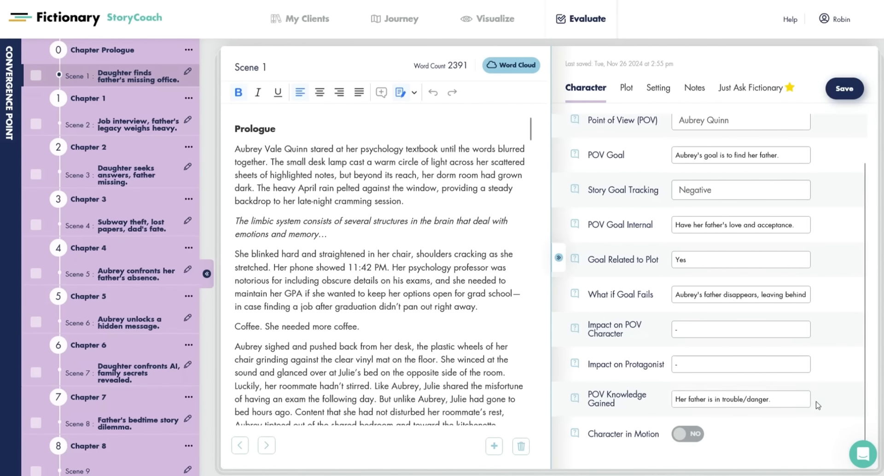
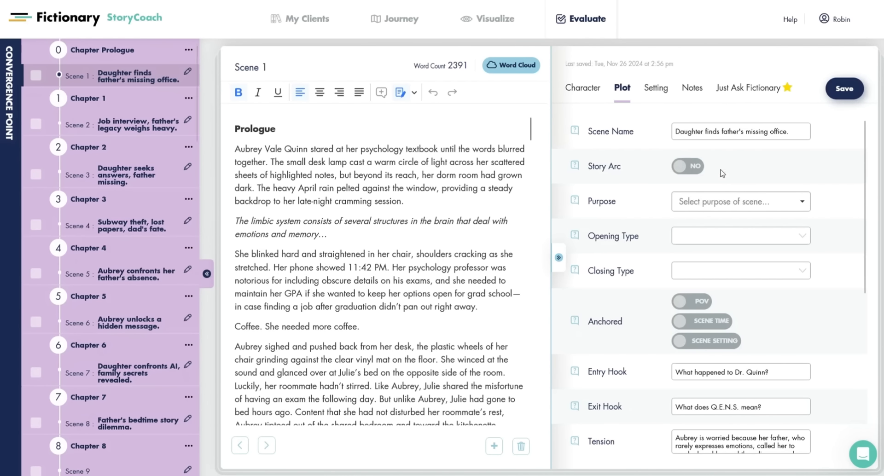
- Turn Scene 1's Story Arc on to view its Purpose options, and turn it back off
left_click(682, 168)
left_click(700, 201)
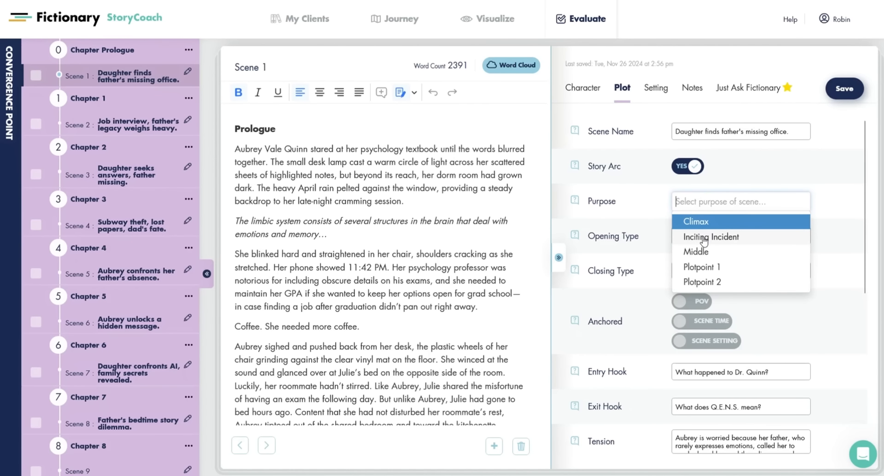
left_click(693, 167)
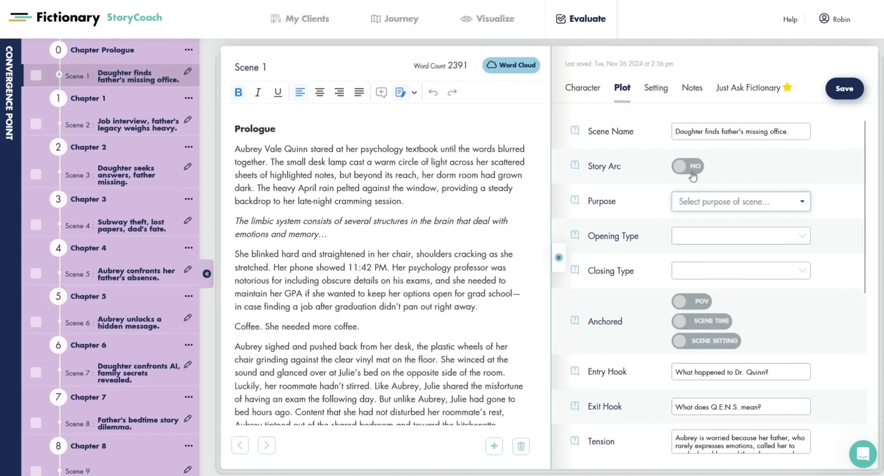
- Look through the Purpose options for Scene 1 and set the purpose to Character Introduction
left_click(706, 203)
scroll(720, 275, "down", 1)
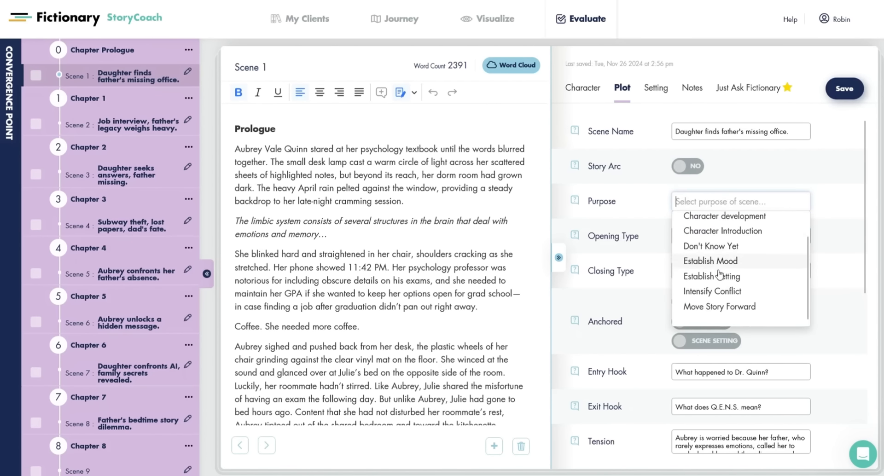
scroll(720, 275, "up", 1)
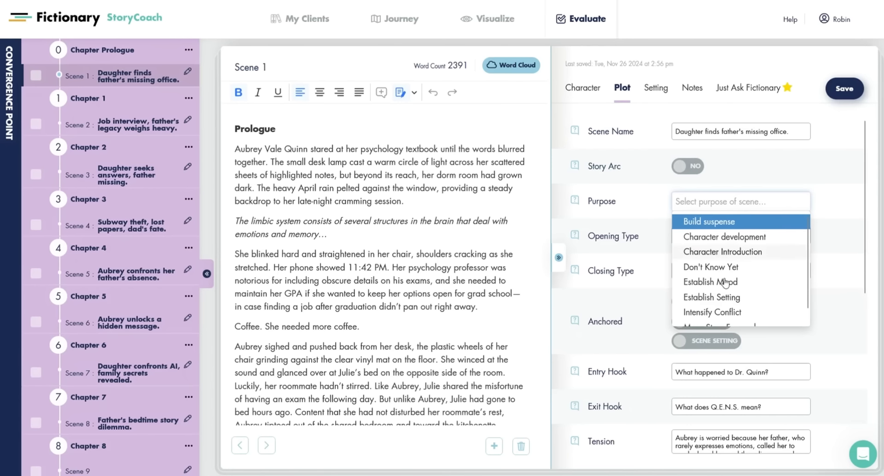
scroll(730, 290, "down", 1)
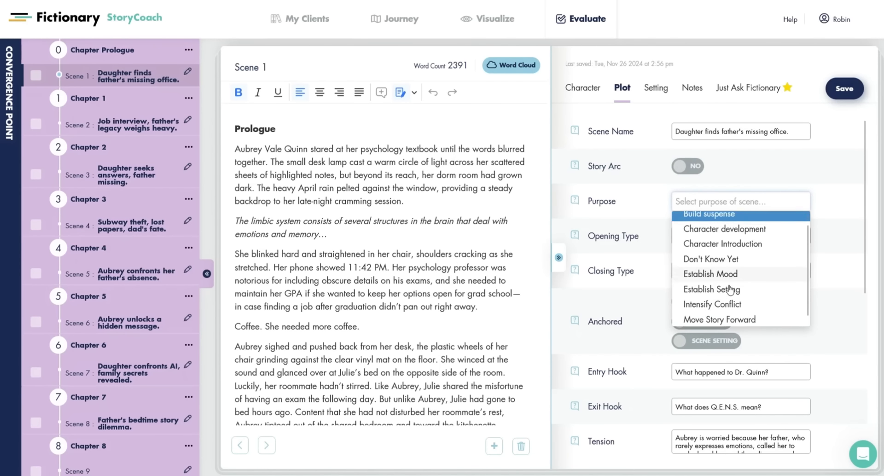
scroll(730, 290, "up", 1)
scroll(731, 289, "down", 1)
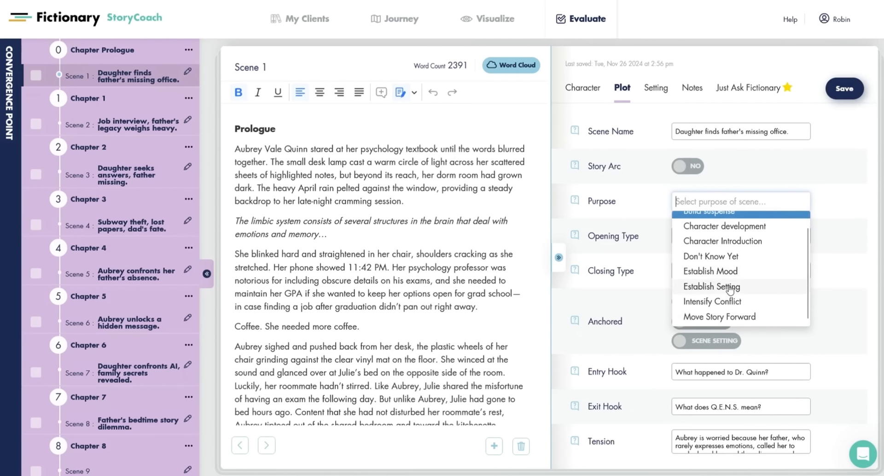
scroll(731, 290, "up", 1)
scroll(730, 290, "down", 1)
scroll(731, 290, "up", 1)
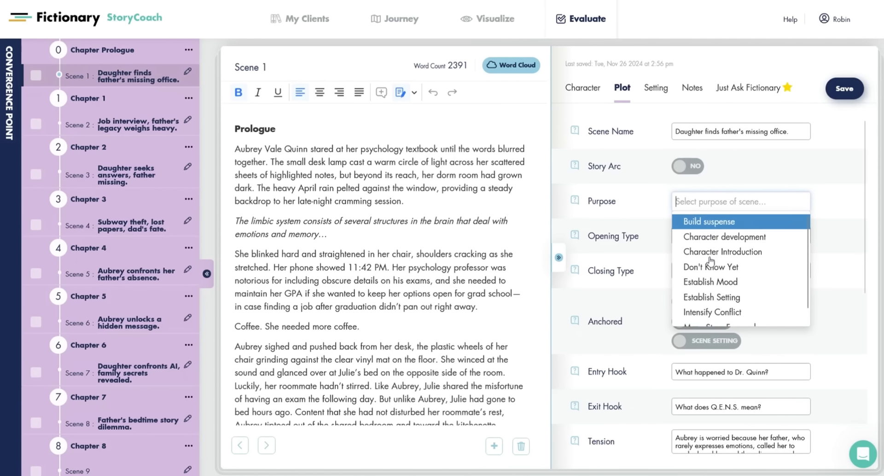
scroll(733, 272, "down", 1)
scroll(730, 276, "down", 1)
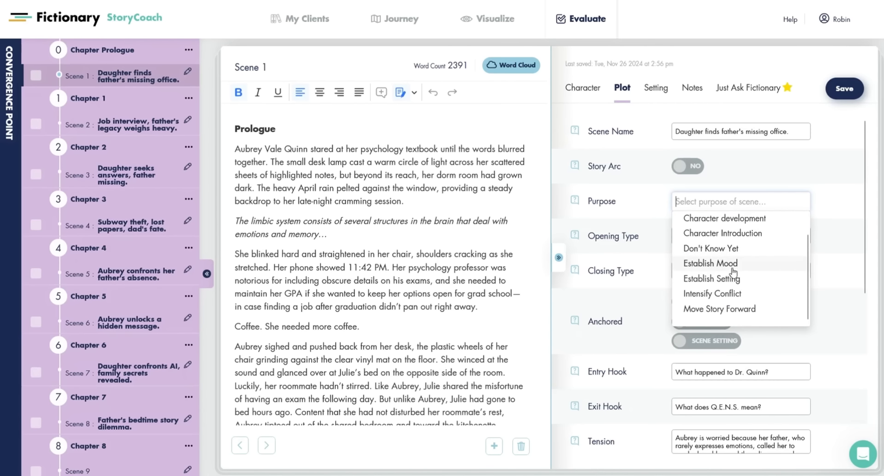
scroll(714, 258, "up", 1)
left_click(714, 251)
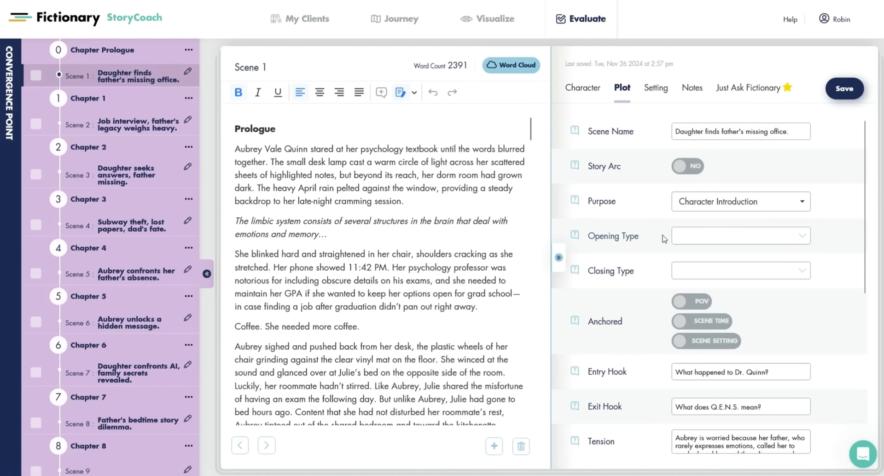
- Set Scene 1's Opening Type to Action and, after checking the scene's ending, its Closing Type to Dialogue
left_click(706, 237)
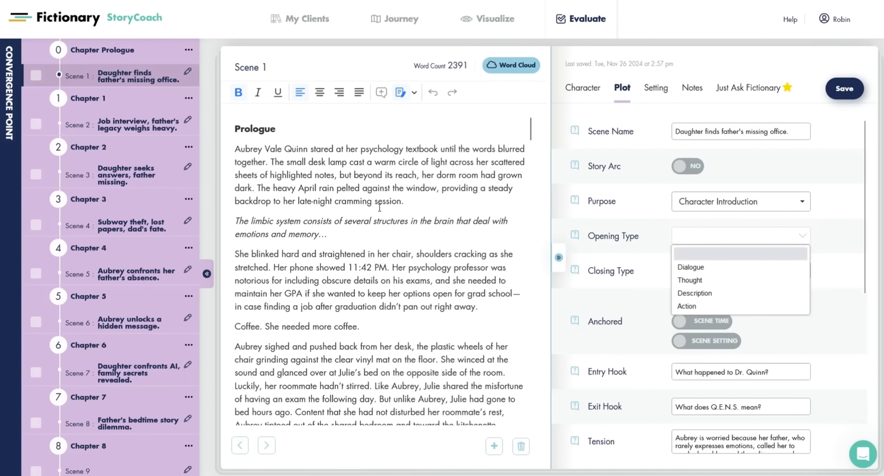
left_click(686, 305)
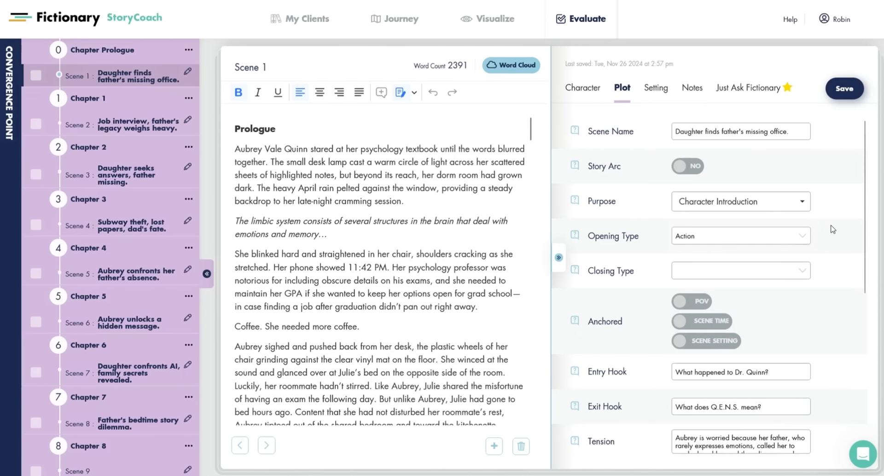
left_click(717, 273)
scroll(469, 228, "down", 20)
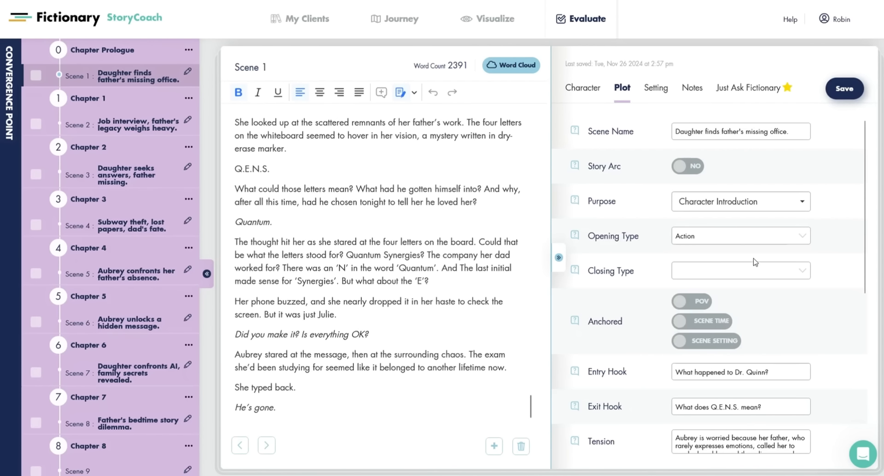
left_click(714, 272)
left_click(691, 302)
- Highlight the point-of-view character's name in the opening sentence and mark the scene's POV as anchored
scroll(644, 205, "down", 3)
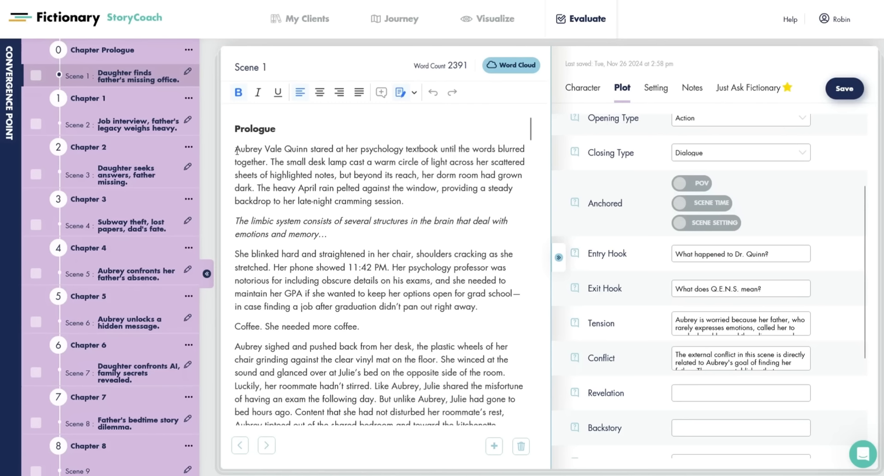
left_click_drag(238, 148, 329, 149)
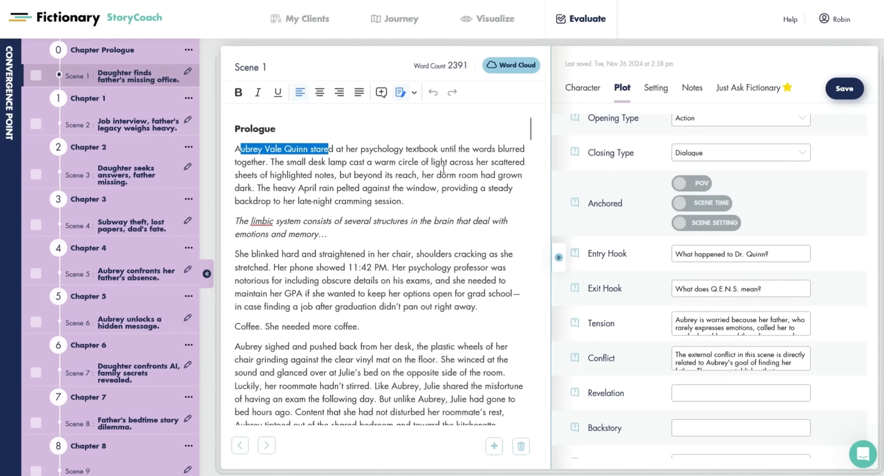
left_click(443, 169)
left_click(689, 184)
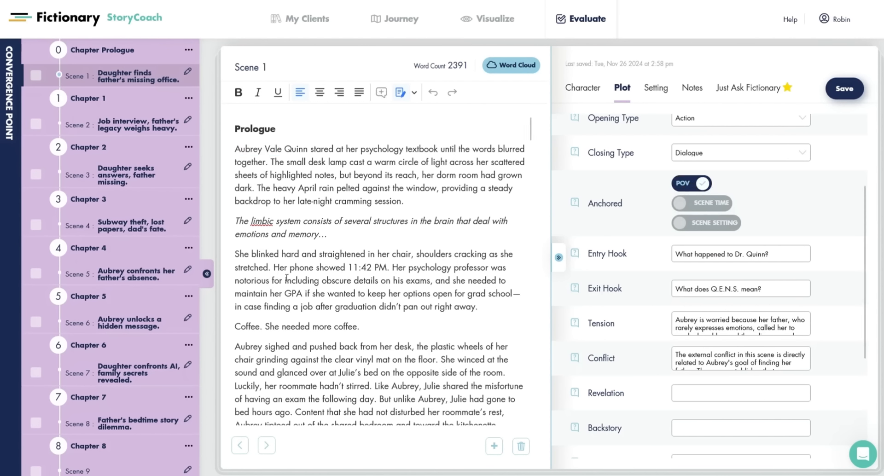
- Highlight the "11:42 PM" and April rain references in the manuscript, and mark Scene Time as anchored
left_click_drag(345, 267, 384, 265)
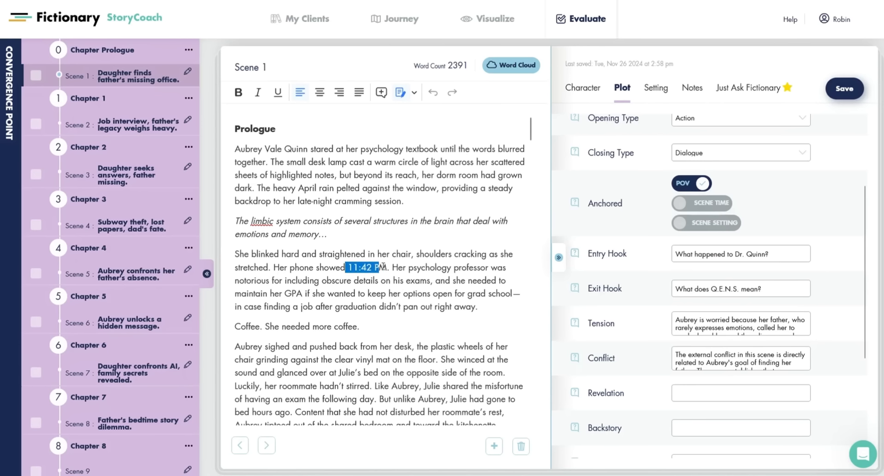
left_click(270, 187)
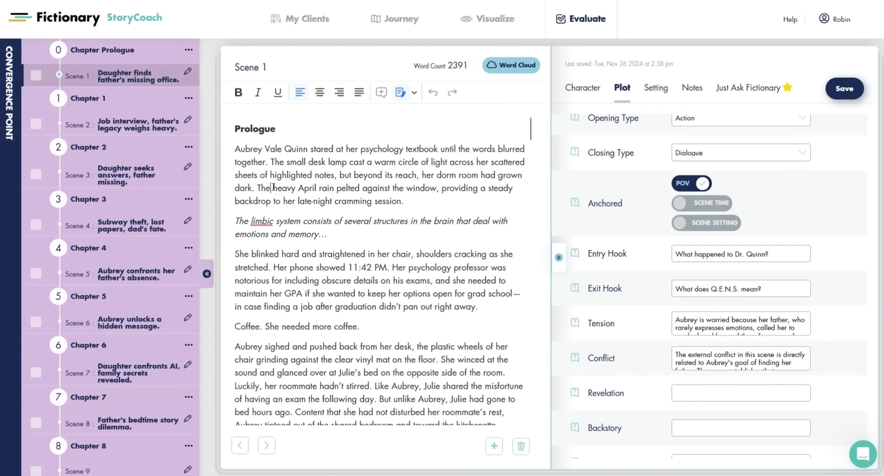
left_click_drag(269, 188, 355, 188)
left_click(463, 181)
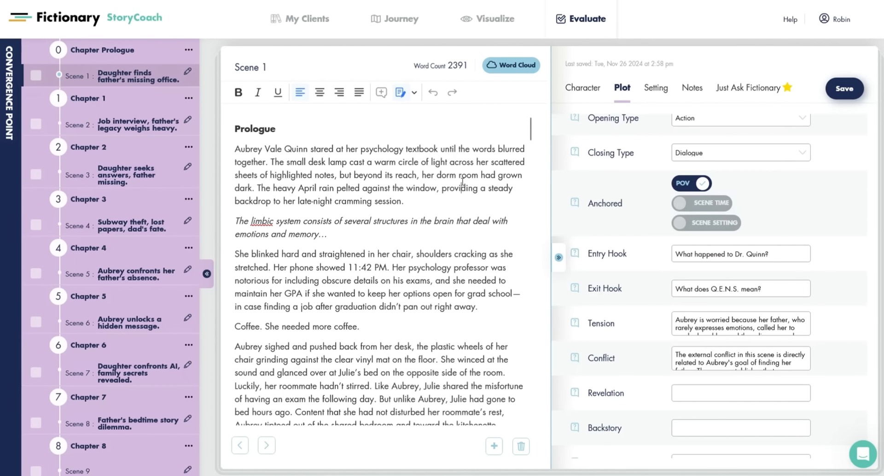
left_click(682, 206)
- Highlight the dorm room reference, mark Scene Setting as anchored, and save the scene's evaluation
left_click_drag(441, 176, 483, 176)
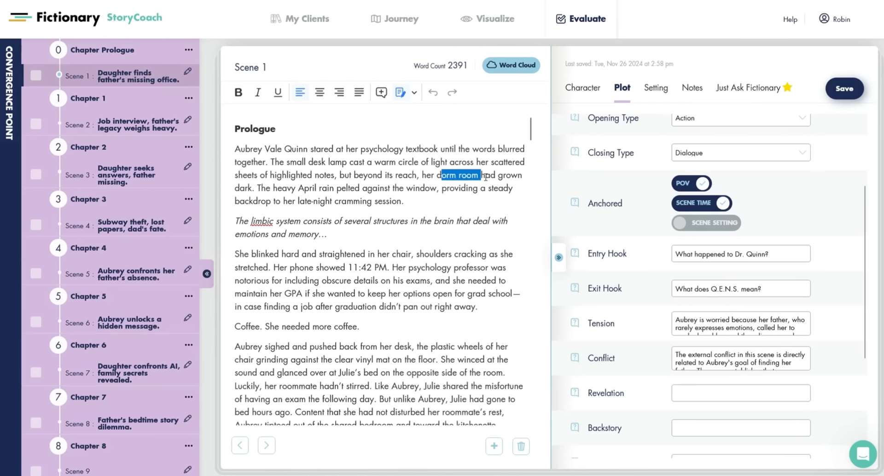
left_click(348, 186)
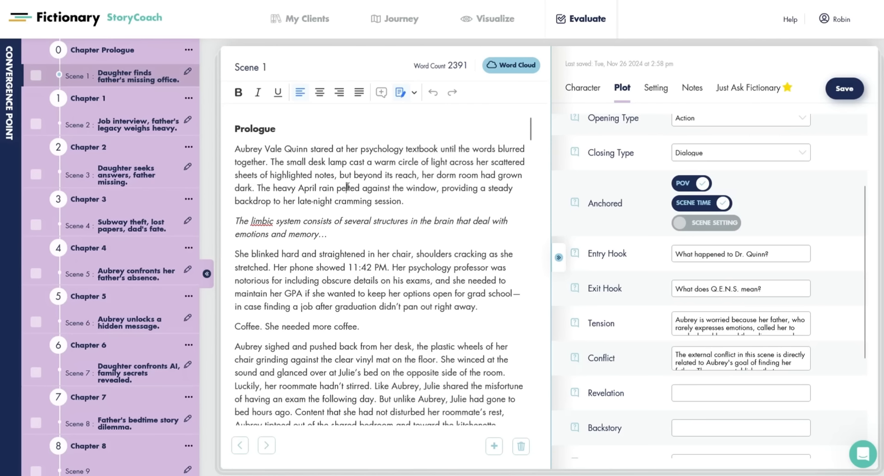
left_click(688, 222)
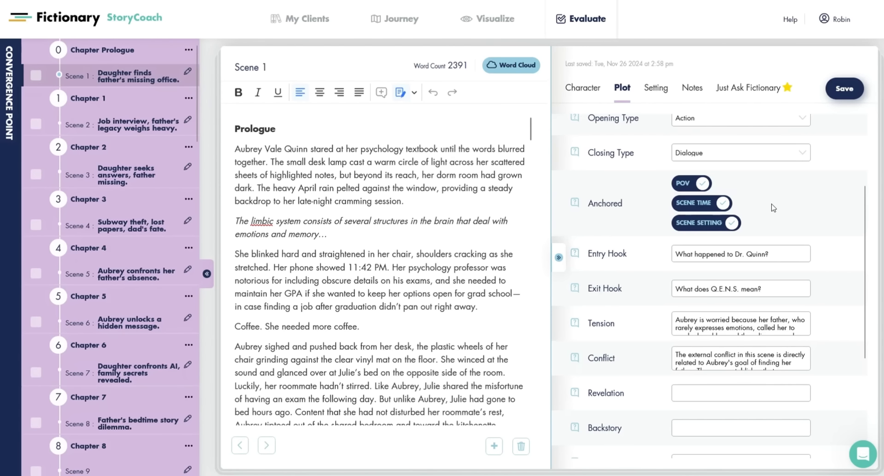
scroll(774, 208, "down", 1)
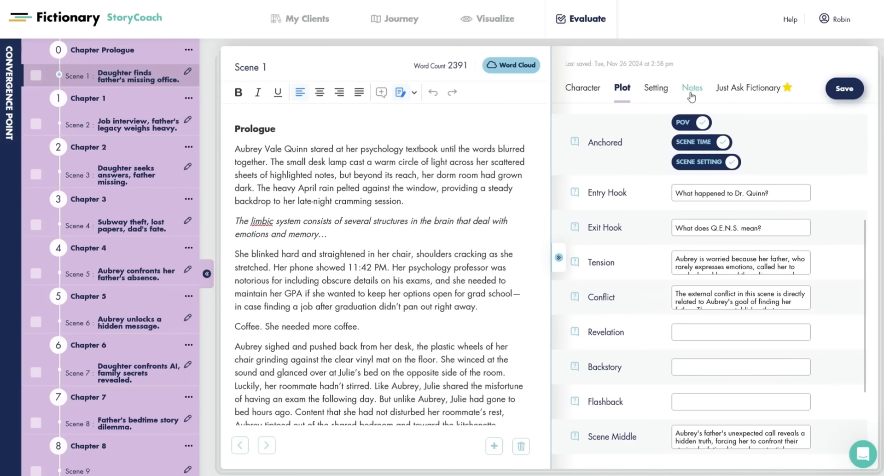
left_click(845, 89)
- Highlight the Exit Hook text and look over the remaining Plot elements below it
left_click_drag(675, 233, 588, 226)
left_click(651, 227)
left_click(644, 228)
left_click_drag(787, 229, 616, 234)
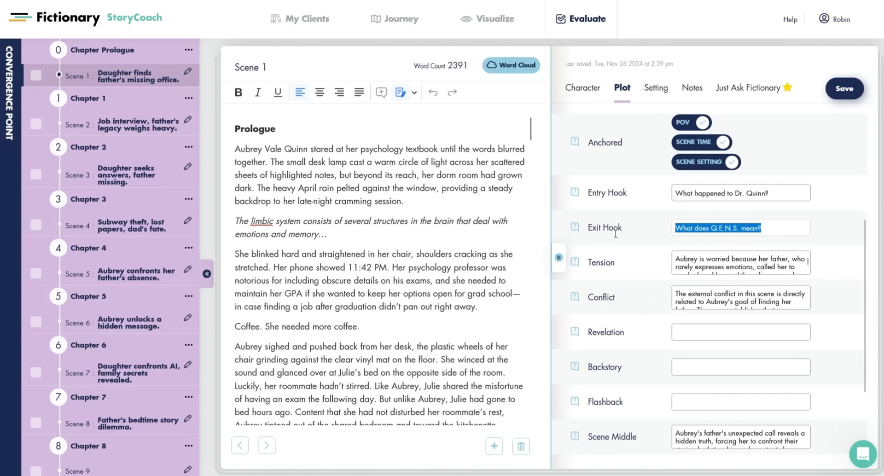
left_click(643, 230)
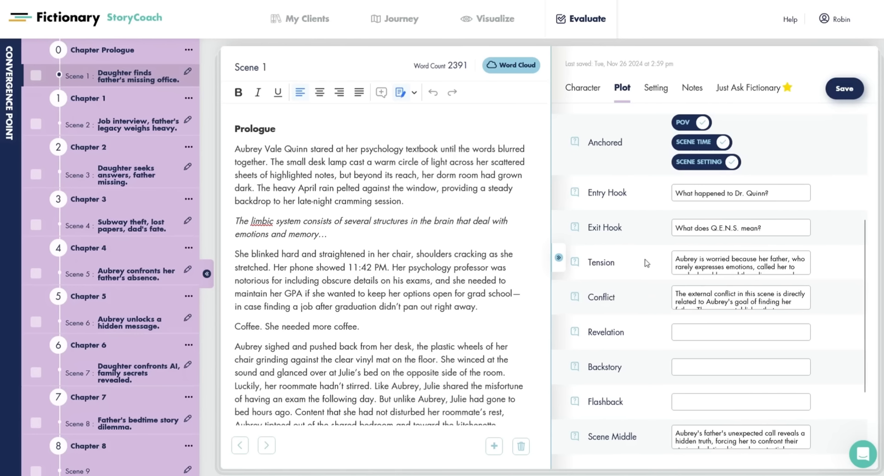
scroll(641, 296, "down", 3)
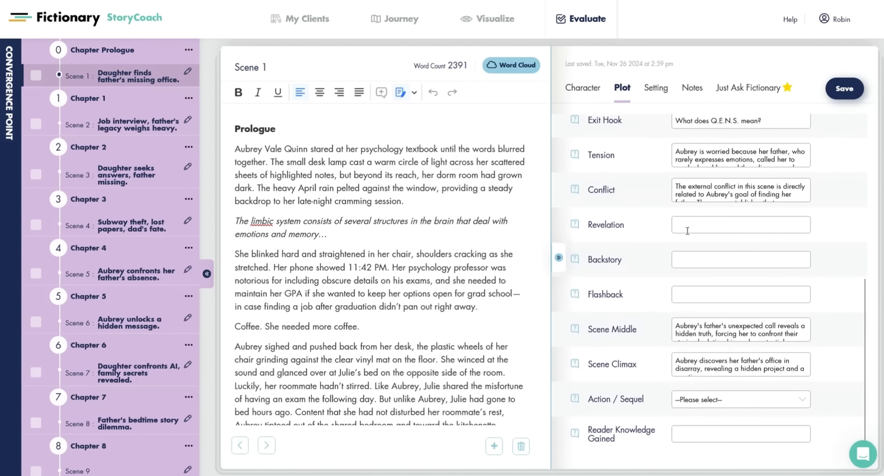
- Fill in the scene's Revelation, stating that the point-of-view character's father loves her
left_click(689, 224)
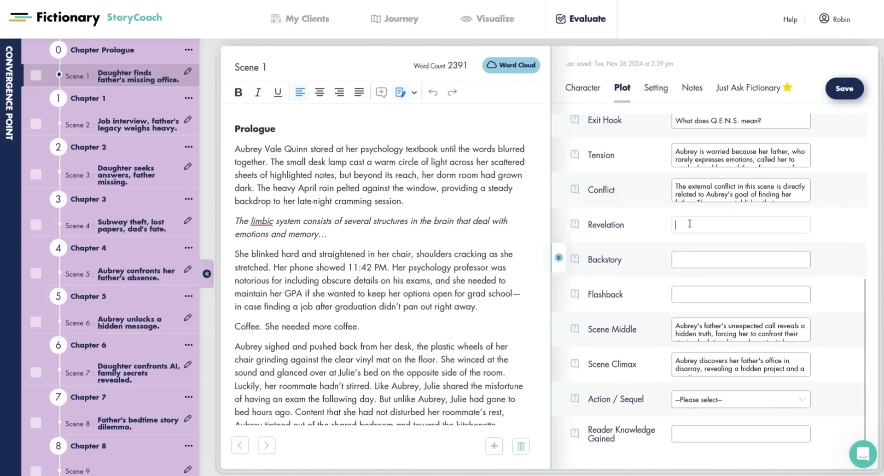
left_click(641, 224)
left_click(581, 89)
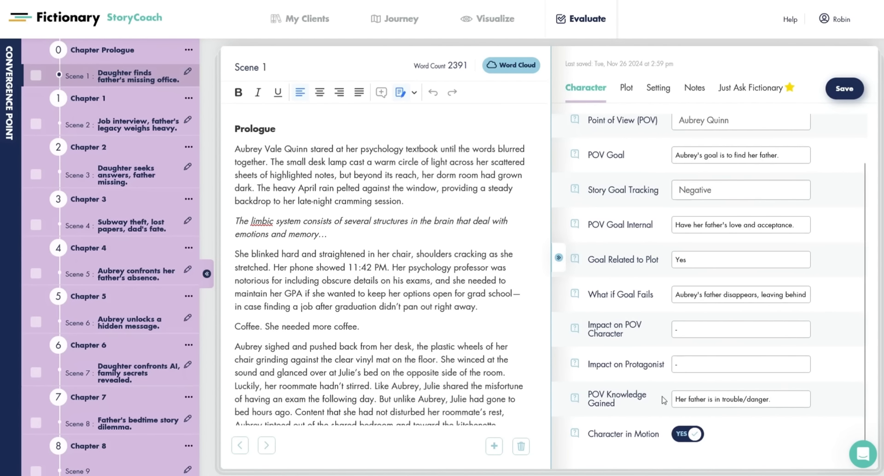
left_click(627, 89)
left_click(698, 224)
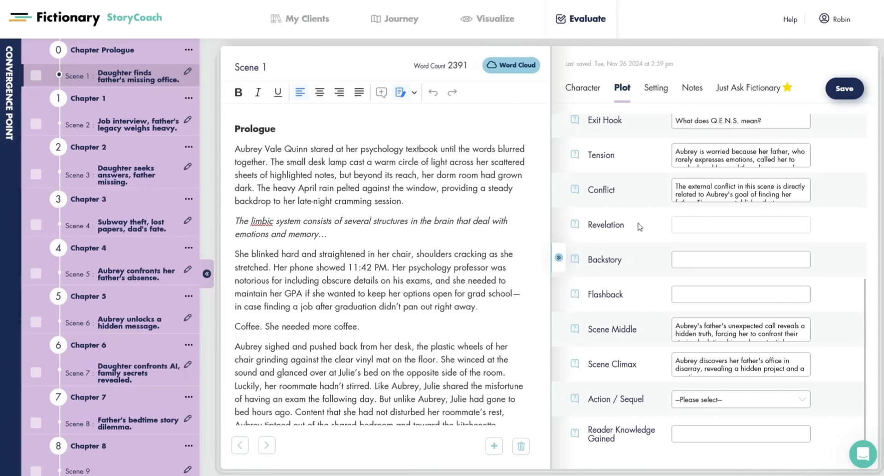
type("Aubrey")
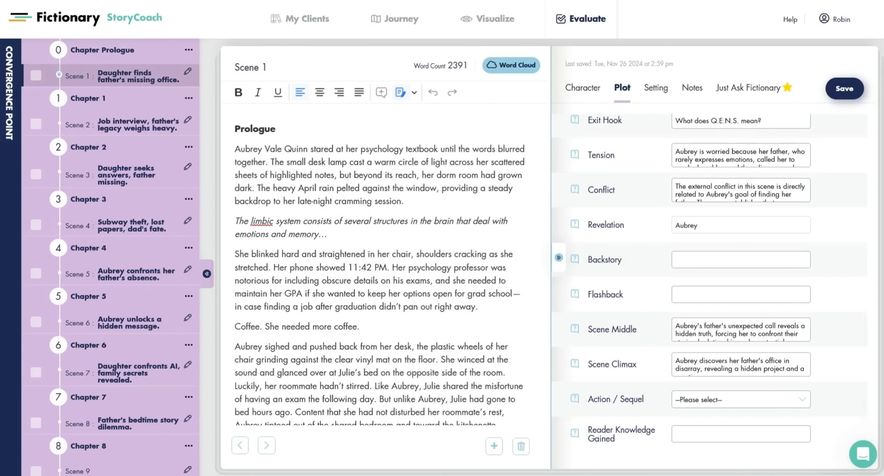
type(",s father loves her.")
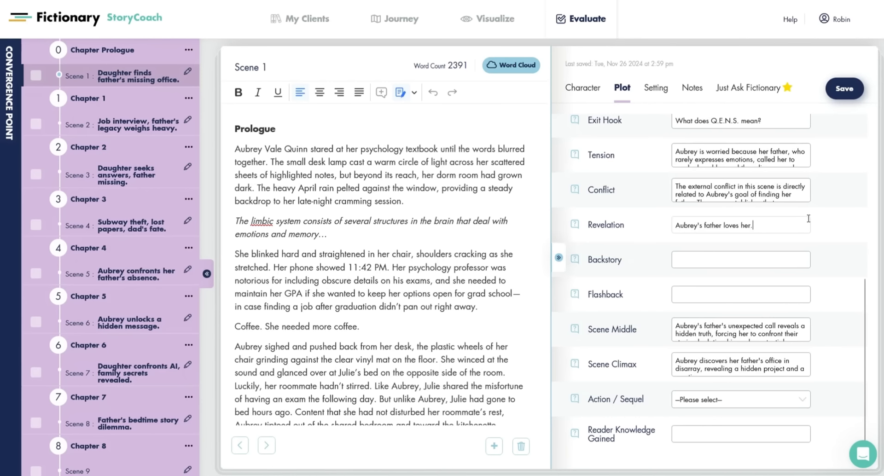
- Enter as Backstory that the point-of-view character's mother died when she was 12 years old, and set Flashback to "None"
left_click(704, 266)
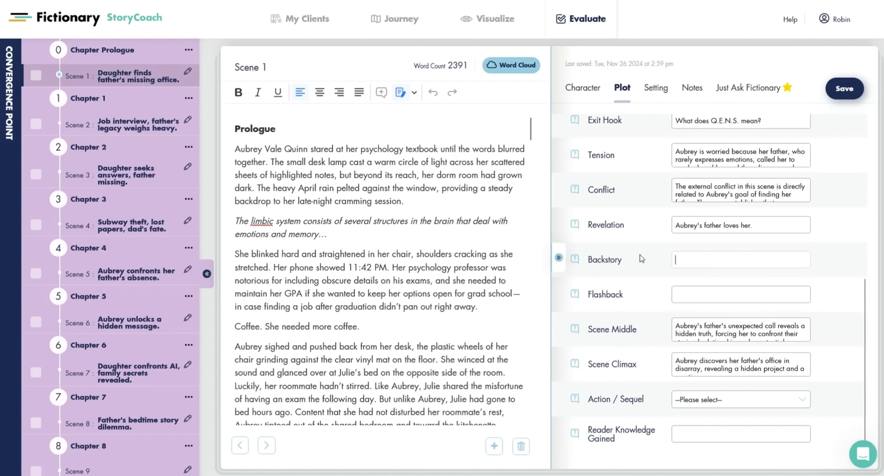
type("Aubrey's")
type("mother d")
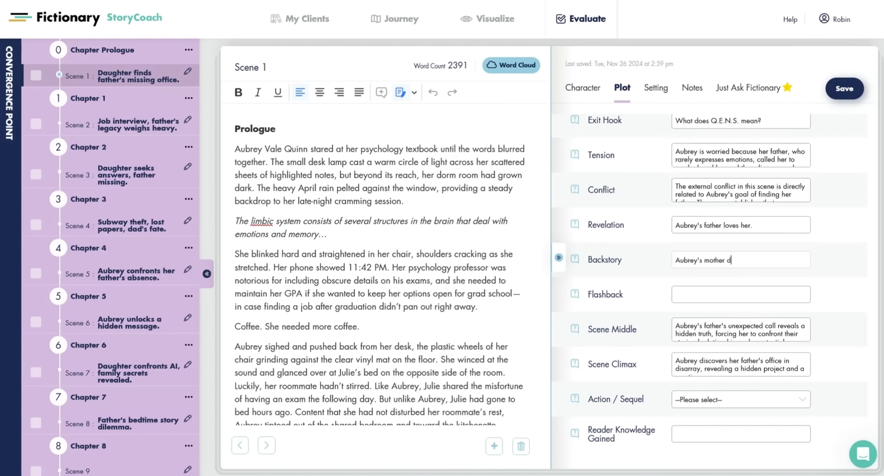
type("ied when she was 12 years old")
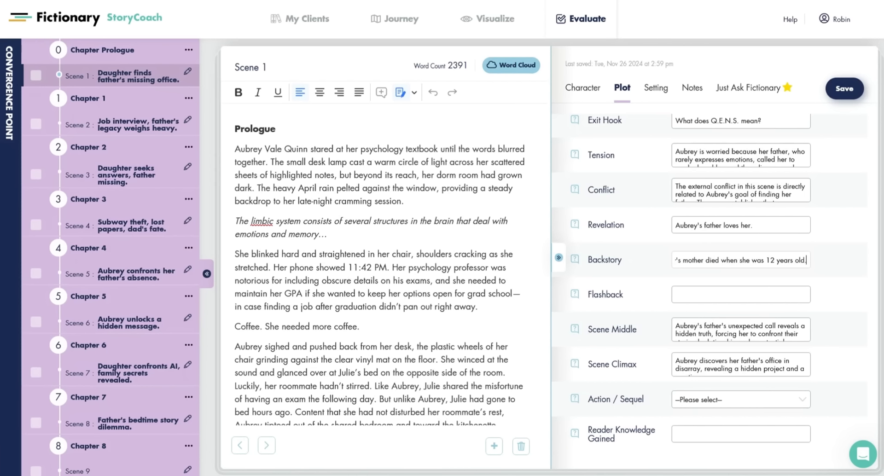
type(".")
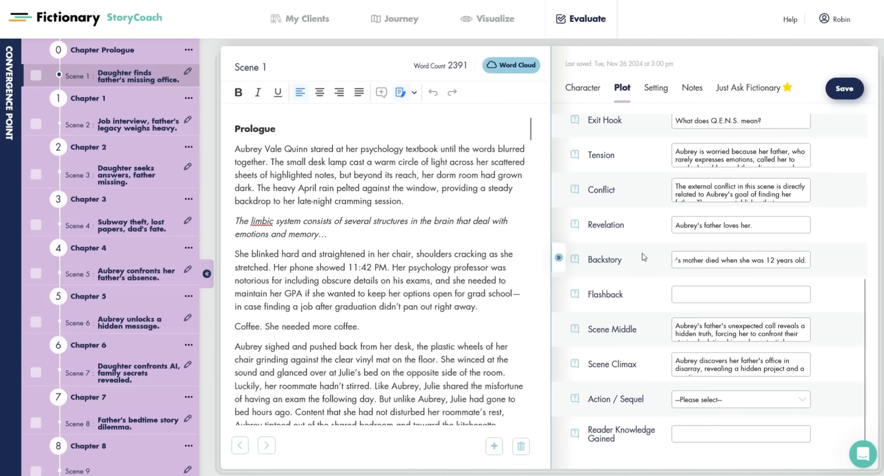
left_click(708, 300)
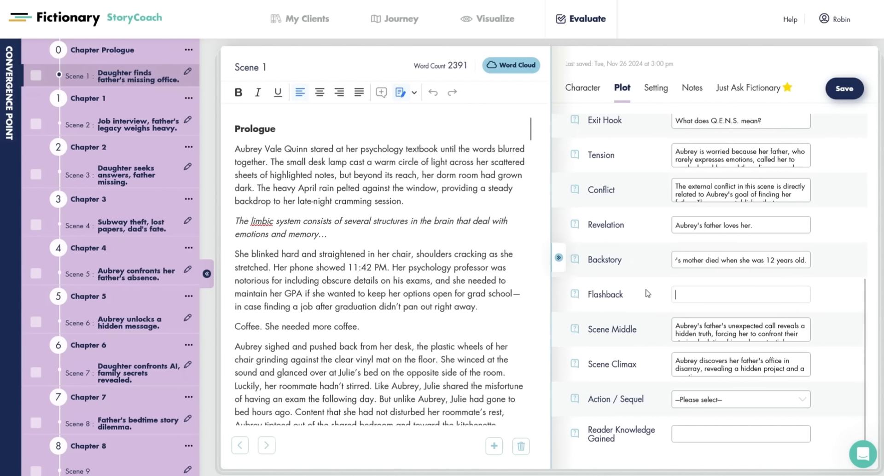
type("None")
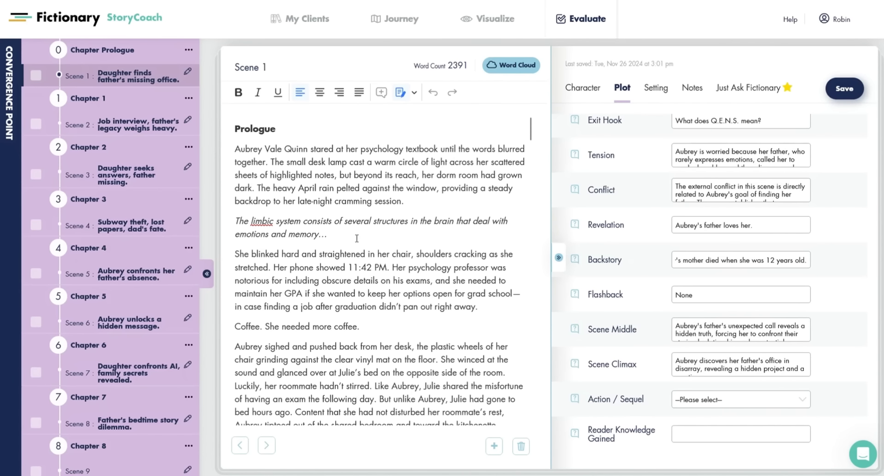
- Set the scene's Action / Sequel element to Action
scroll(676, 382, "up", 6)
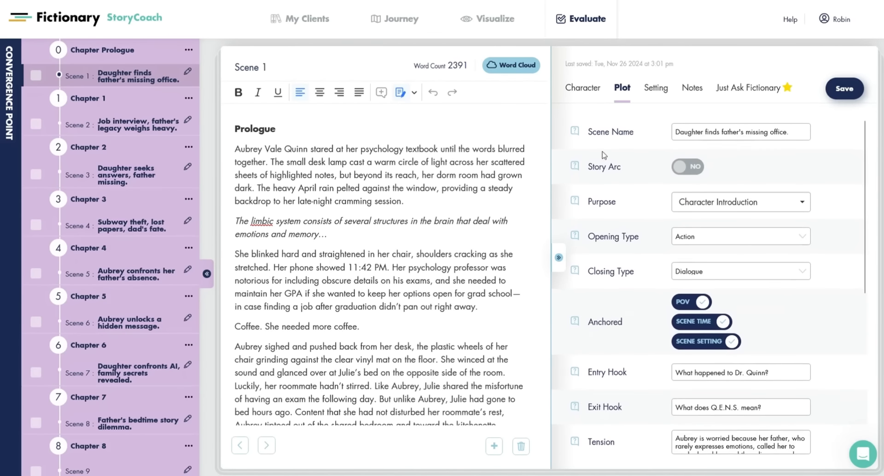
scroll(636, 322, "down", 6)
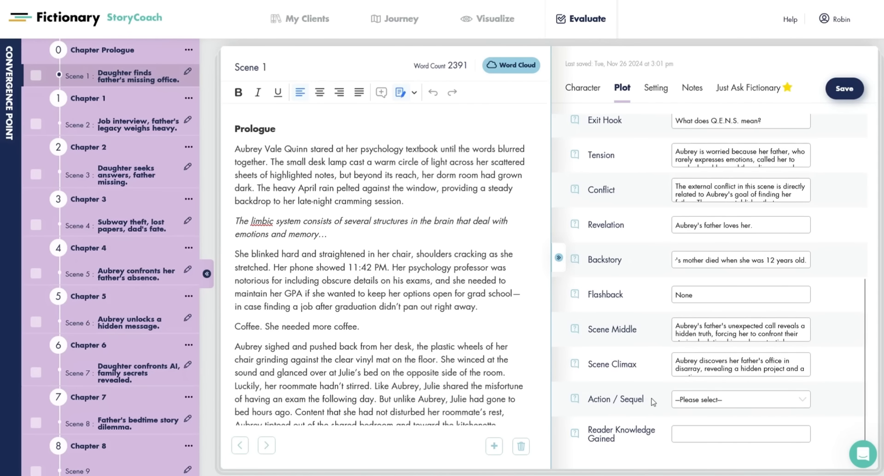
left_click(692, 400)
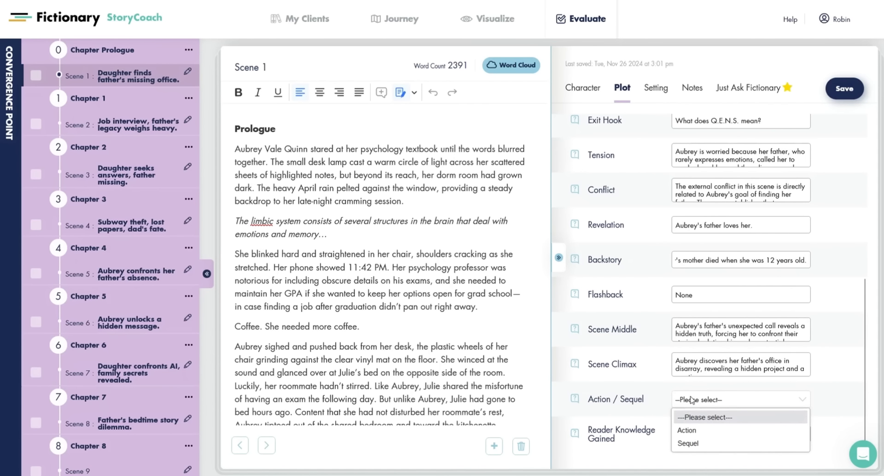
left_click(694, 431)
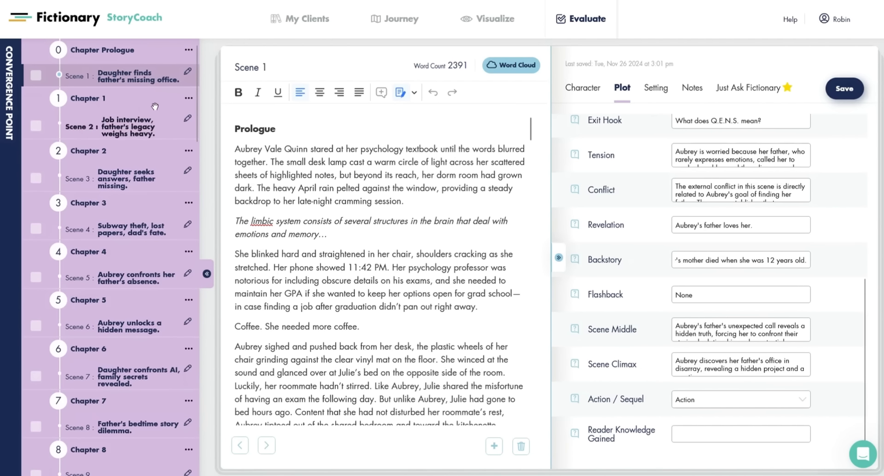
- Enter as Reader Knowledge Gained that the point-of-view character really cares about getting good grades, and save the scene's evaluation
left_click(693, 433)
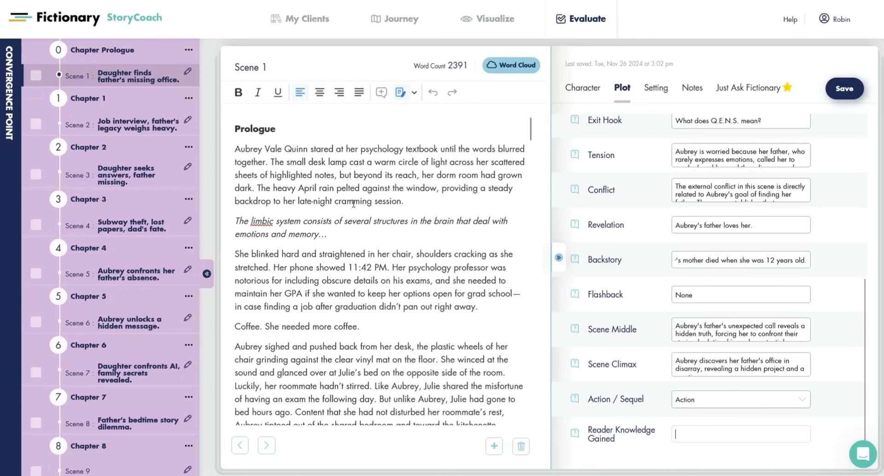
left_click(674, 435)
scroll(392, 319, "down", 5)
scroll(392, 319, "up", 5)
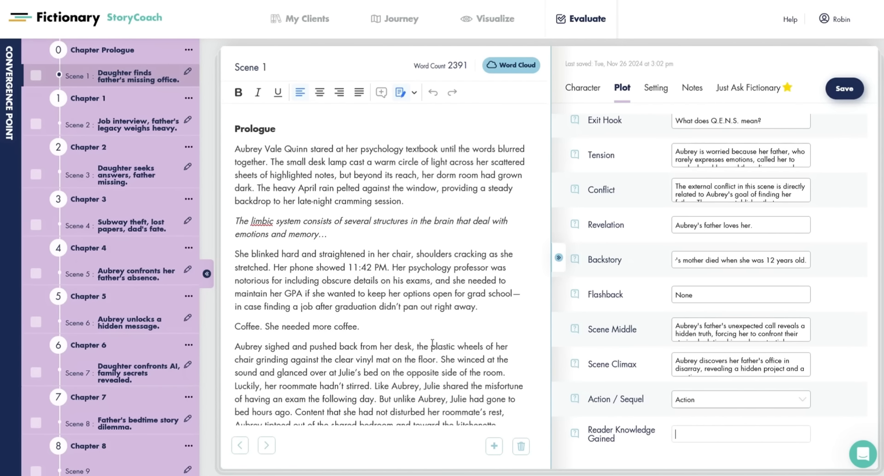
type("Aubrey really cares about getting")
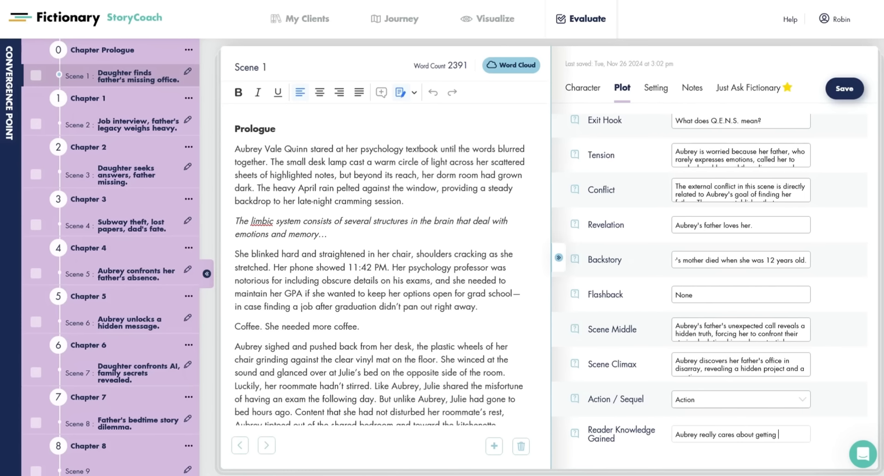
type(" good grades.")
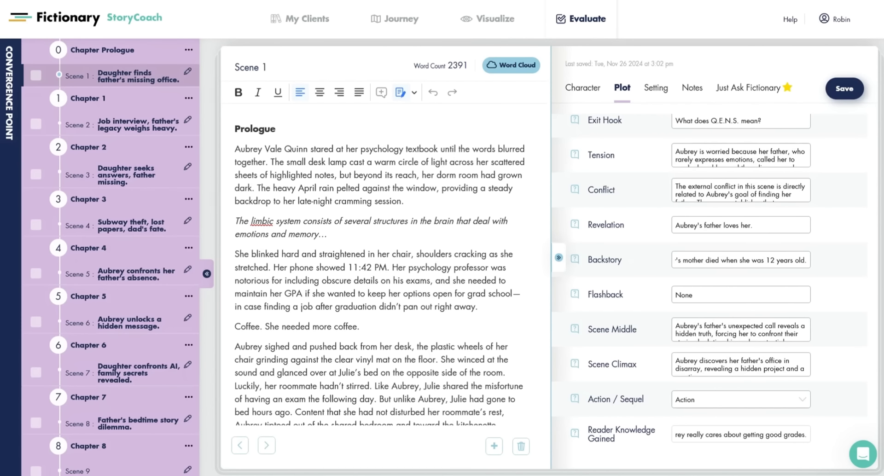
left_click(845, 89)
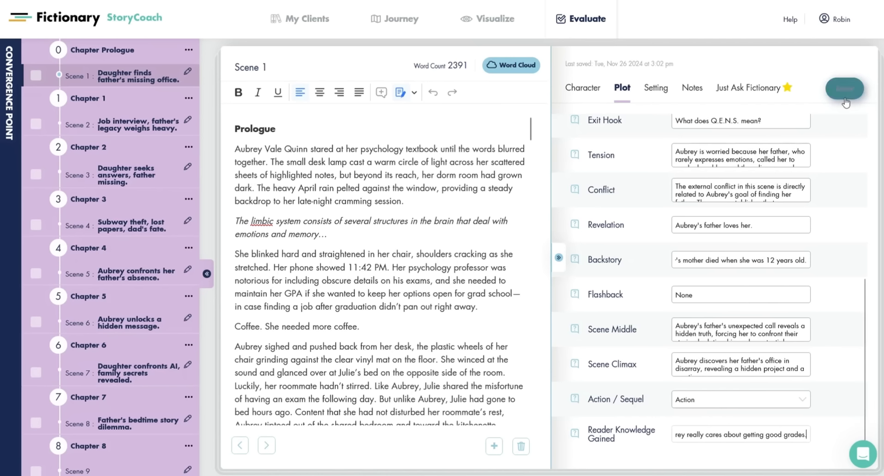
- Open the manuscript's Story Outline insight and browse its timeline from the first scenes through Plotpoint 2 and the Climax
scroll(833, 229, "up", 6)
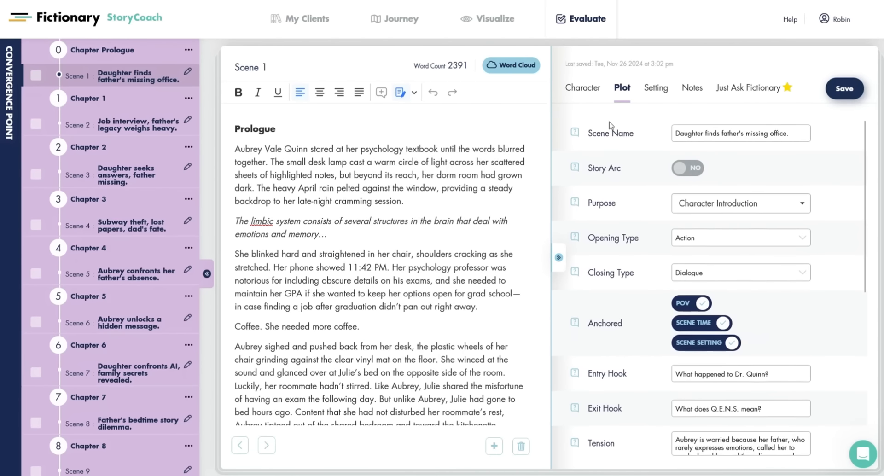
left_click(584, 87)
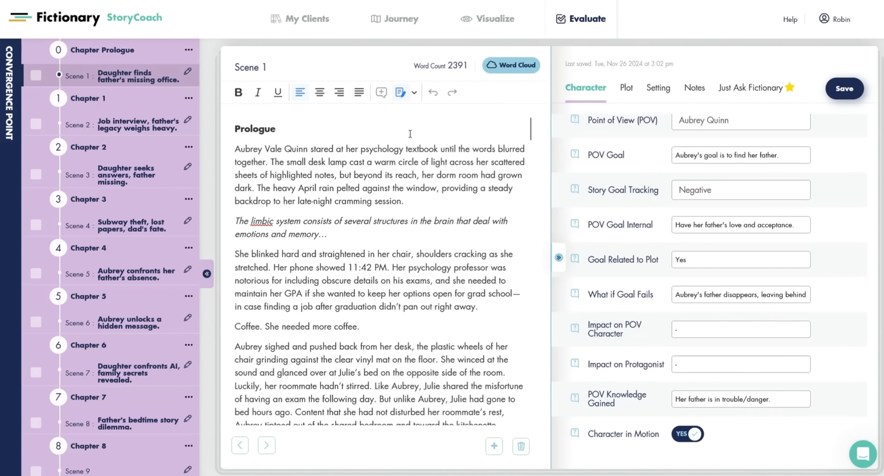
mouse_move(399, 19)
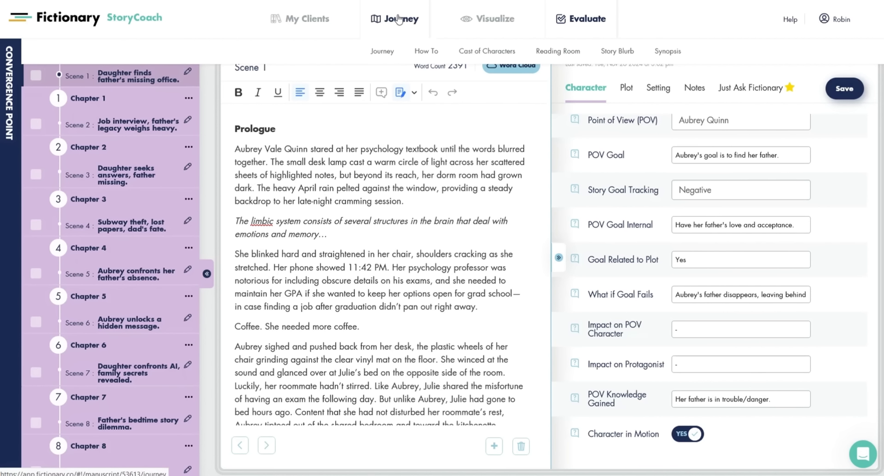
left_click(478, 19)
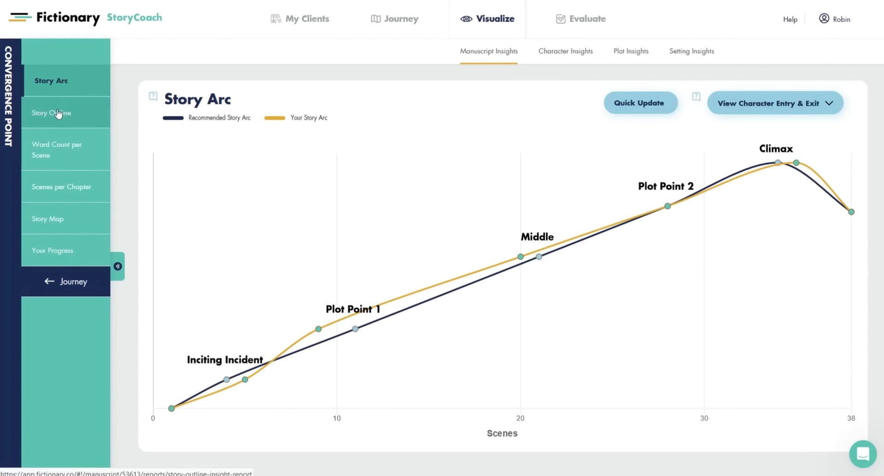
left_click(56, 113)
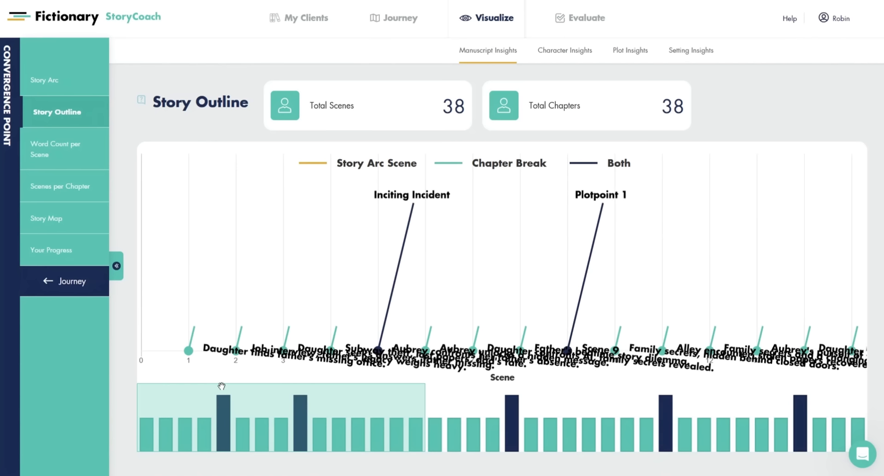
left_click_drag(217, 424, 643, 468)
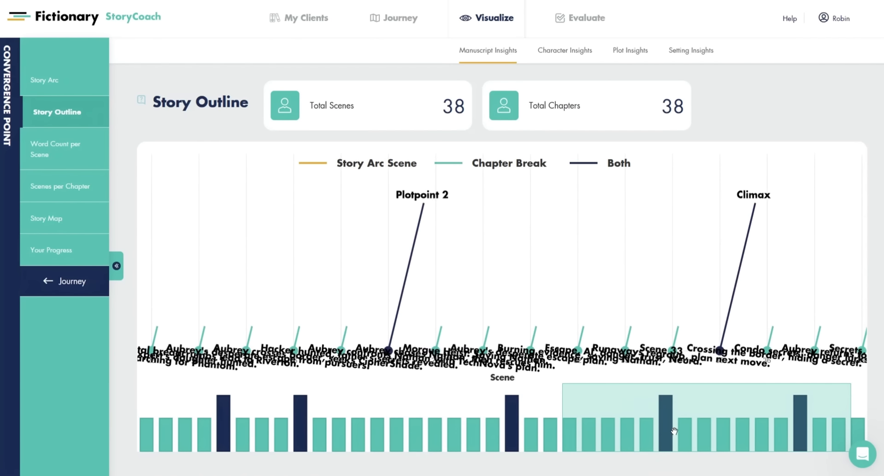
left_click_drag(675, 432, 807, 422)
left_click_drag(675, 444, 252, 252)
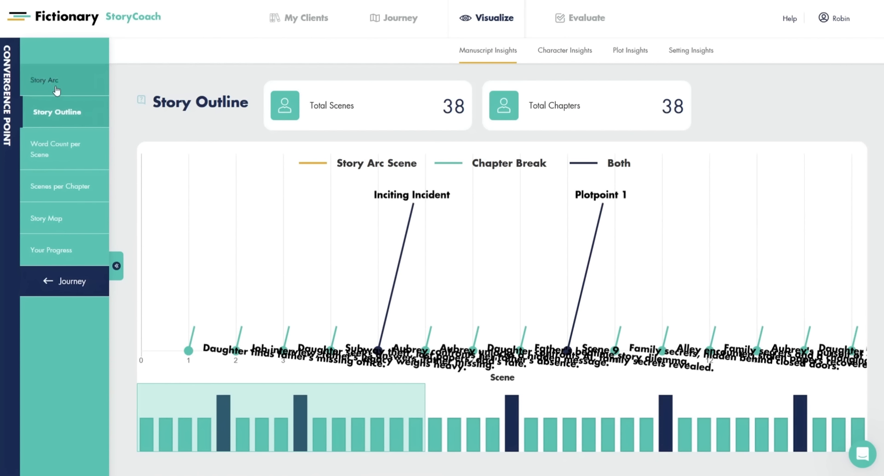
- Examine the Word Count per Scene chart across the manuscript and the Scenes per Chapter chart
left_click(72, 152)
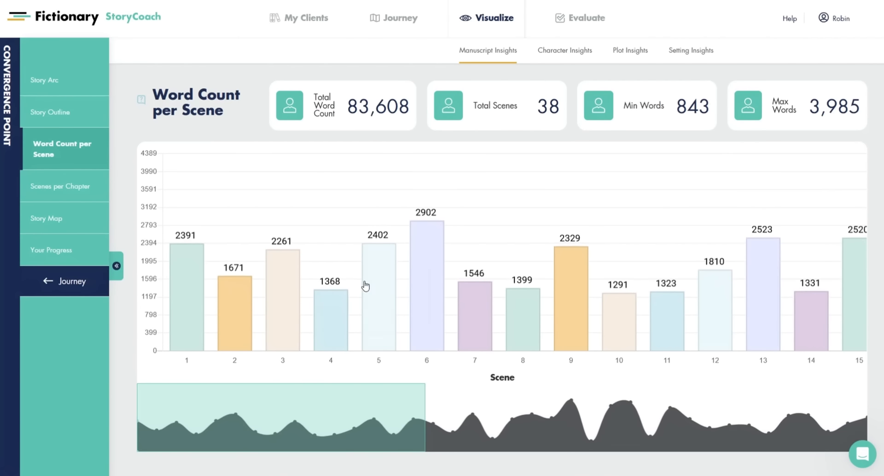
mouse_move(290, 410)
left_mouse_down()
mouse_move(544, 416)
mouse_move(534, 418)
left_mouse_up()
left_click_drag(337, 429, 224, 429)
left_click(70, 186)
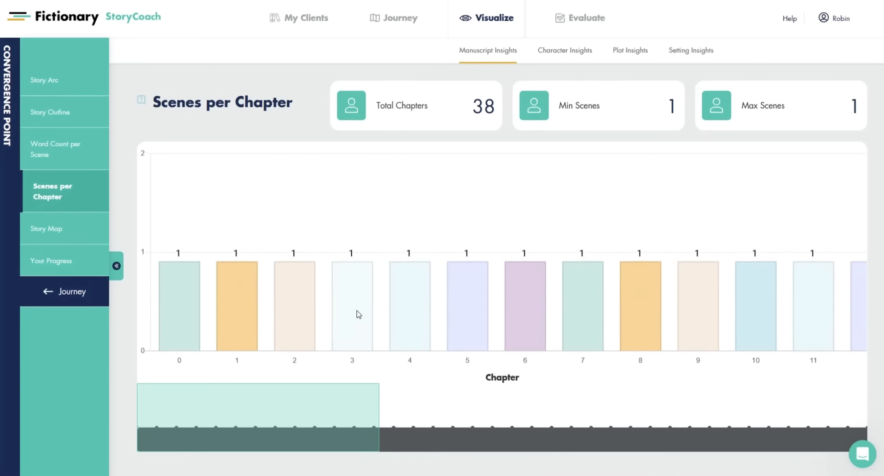
mouse_move(236, 409)
left_mouse_down()
mouse_move(500, 435)
mouse_move(496, 455)
mouse_move(231, 463)
left_mouse_up()
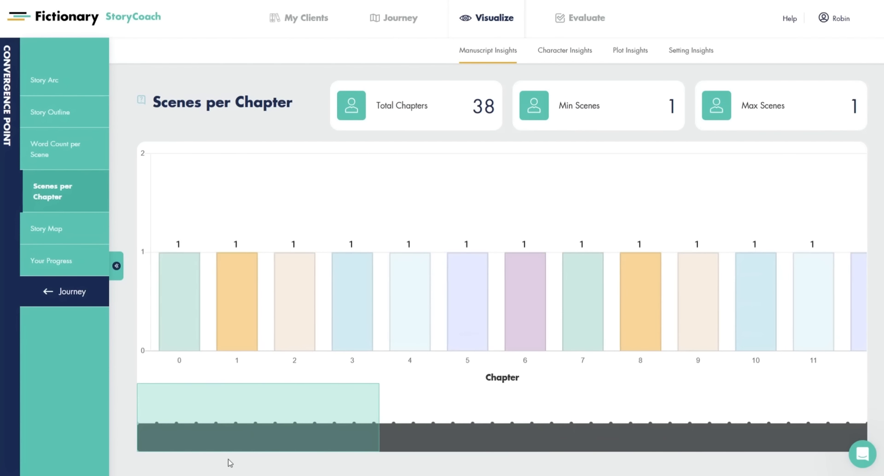
- View the Story Map for the Timelines & Settings journey step and for Tension & Conflict
left_click(51, 236)
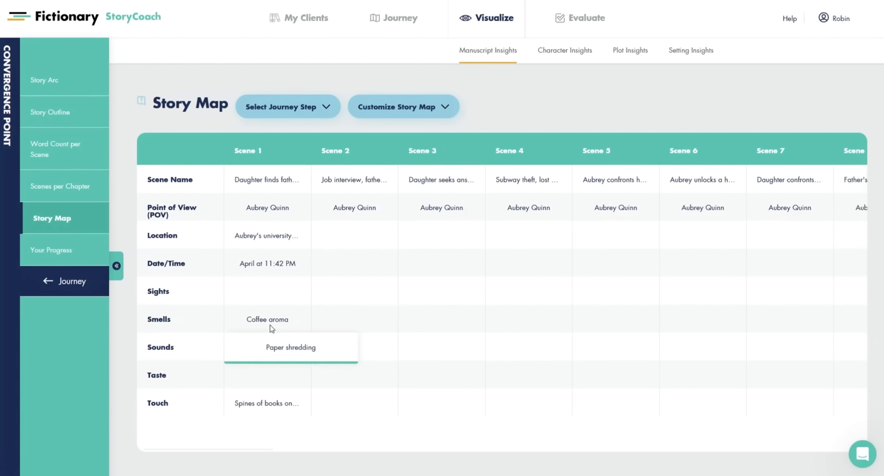
left_click(326, 109)
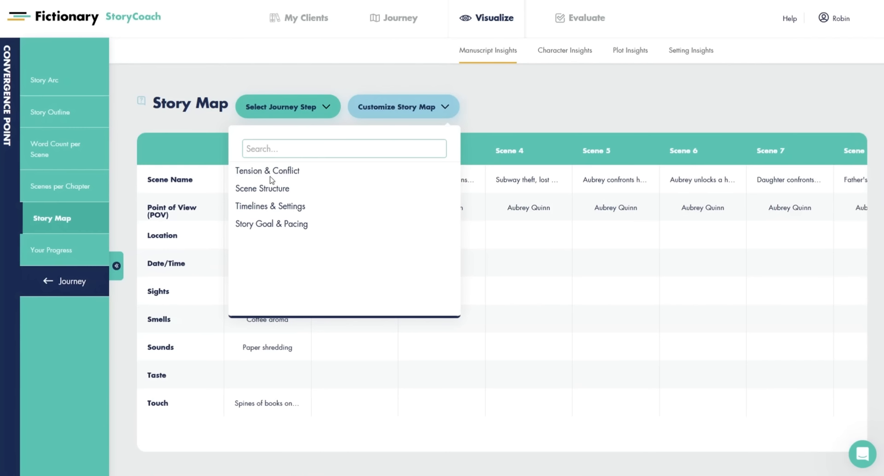
left_click(261, 210)
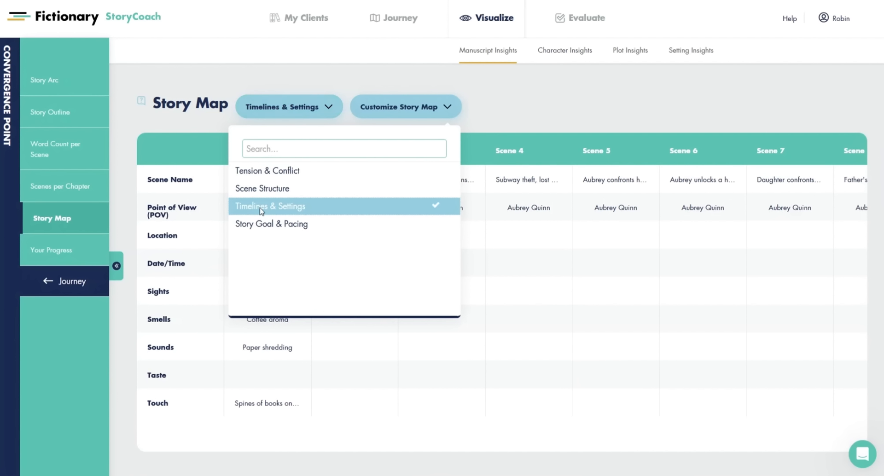
left_click(504, 104)
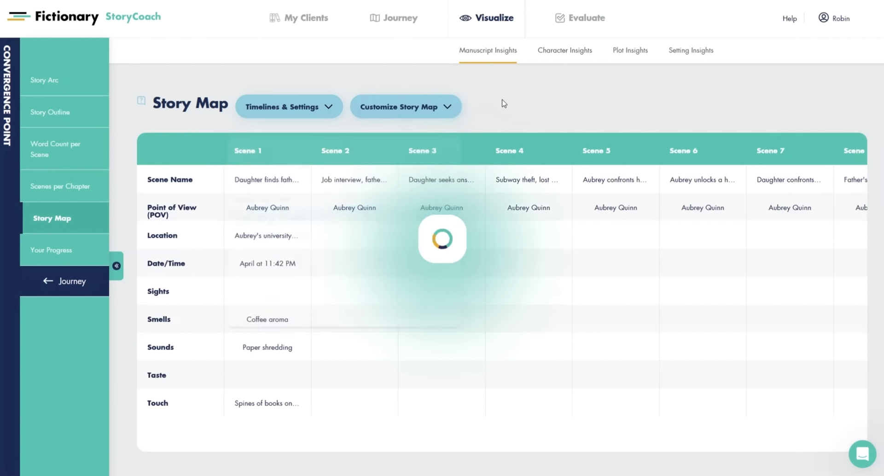
left_click(329, 107)
left_click(282, 174)
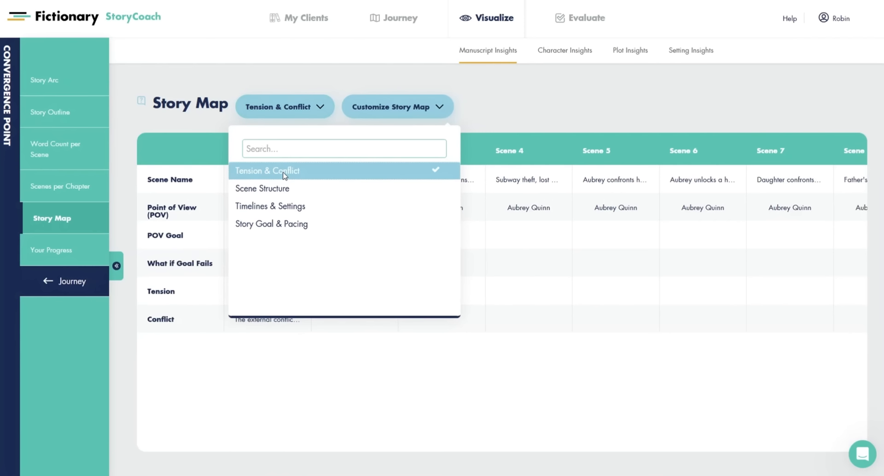
- View the Story Map for Story Goal & Pacing, and return it to Tension & Conflict
left_click(524, 120)
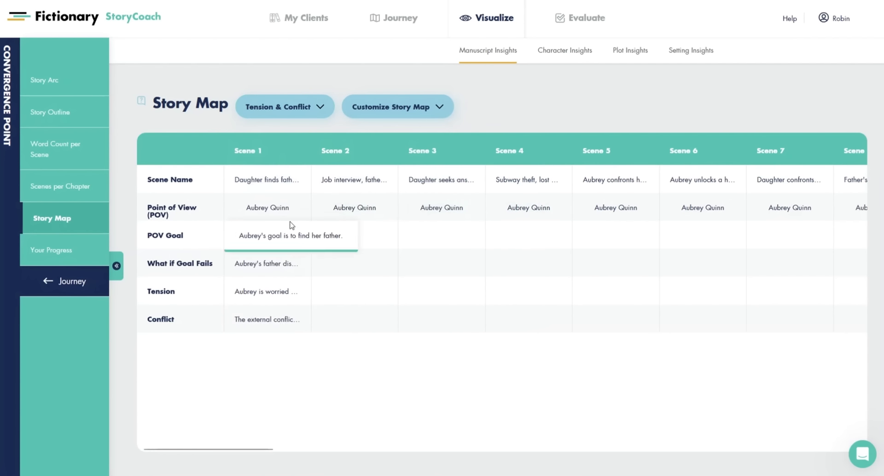
left_click(312, 115)
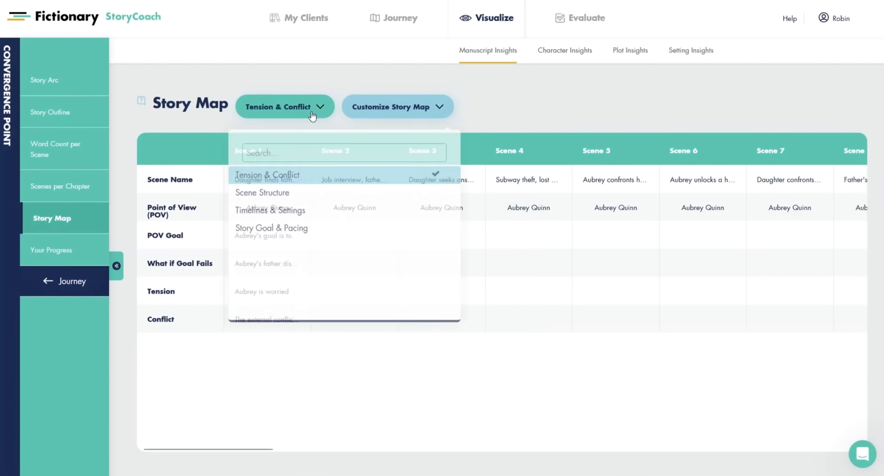
left_click(281, 228)
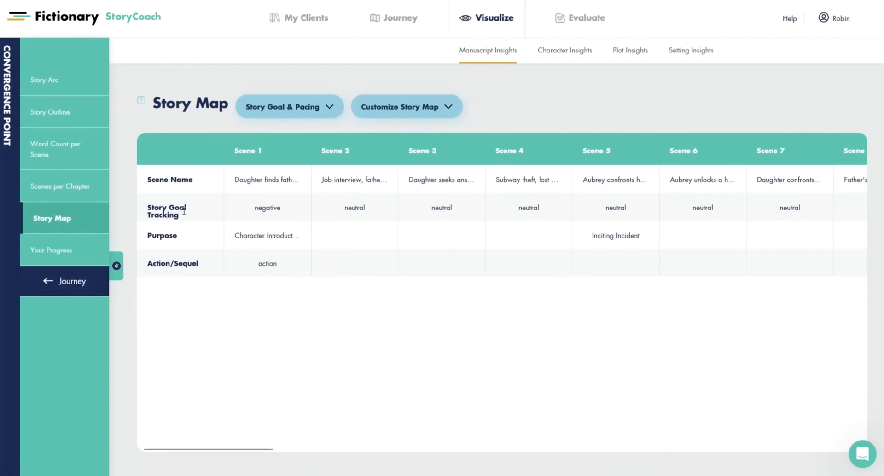
left_click(329, 111)
left_click(288, 170)
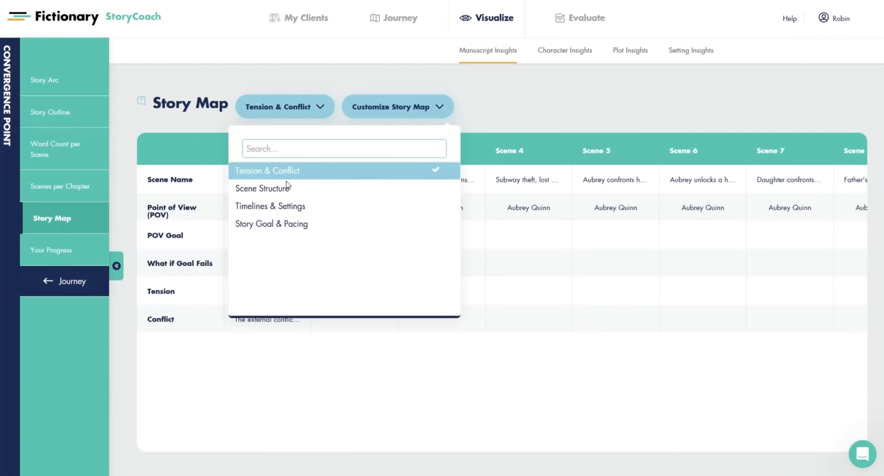
- View the manuscript's Your Progress insight and its Story Arc
left_click(62, 250)
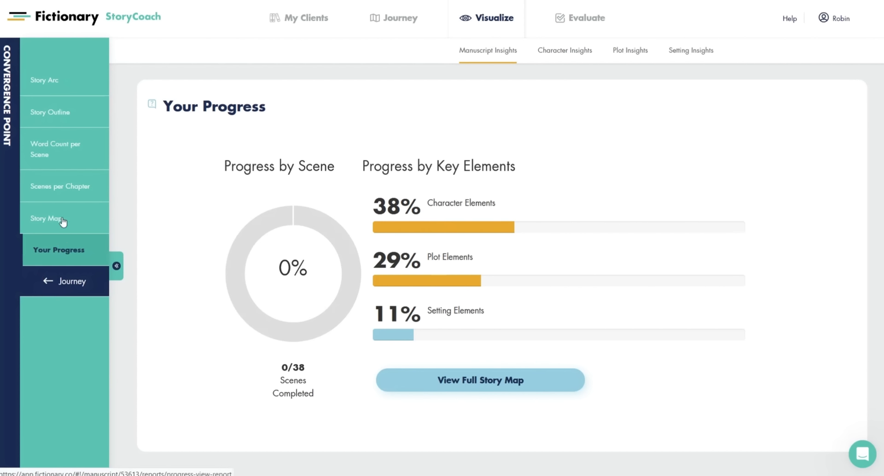
left_click(52, 92)
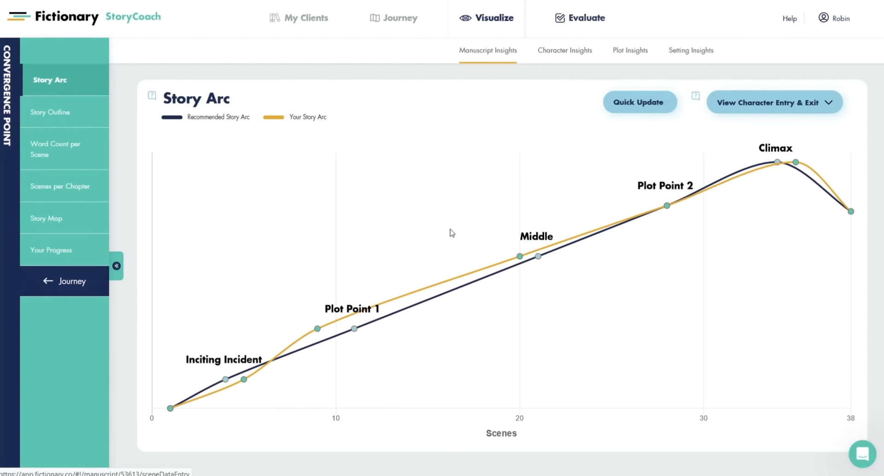
- Return to Scene 1's evaluation and look at its Story Goal Tracking element
left_click(583, 19)
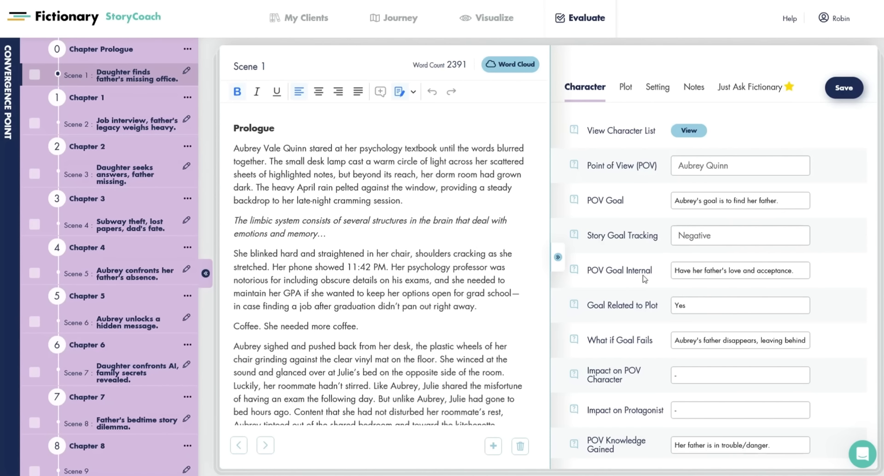
left_click(706, 236)
left_click(706, 236)
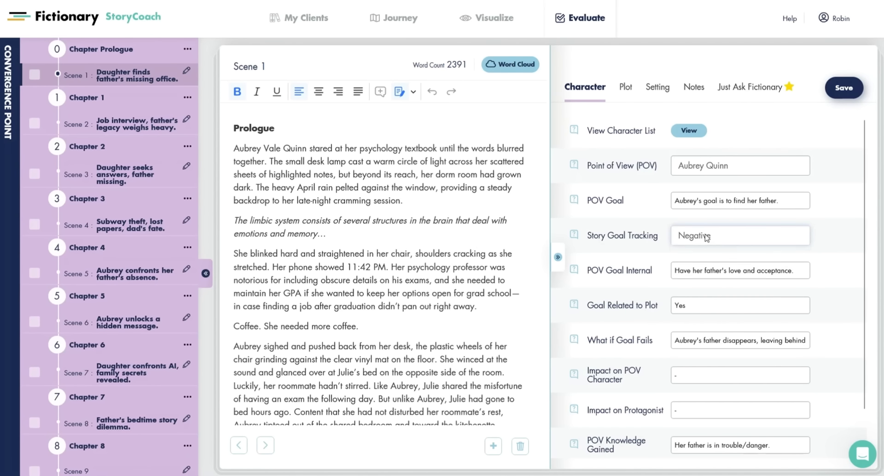
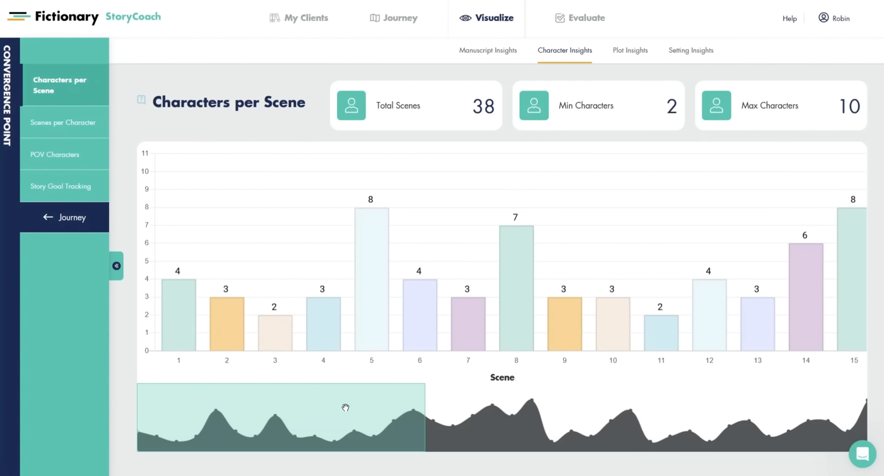
- Examine the Characters per Scene chart across the manuscript and the Scenes per Character chart
left_click_drag(345, 404, 578, 405)
left_click_drag(486, 417, 503, 409)
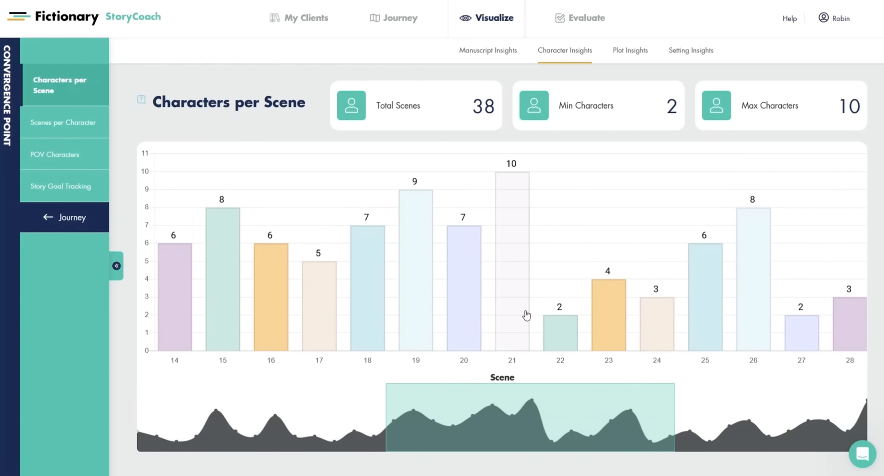
left_click_drag(508, 416, 178, 376)
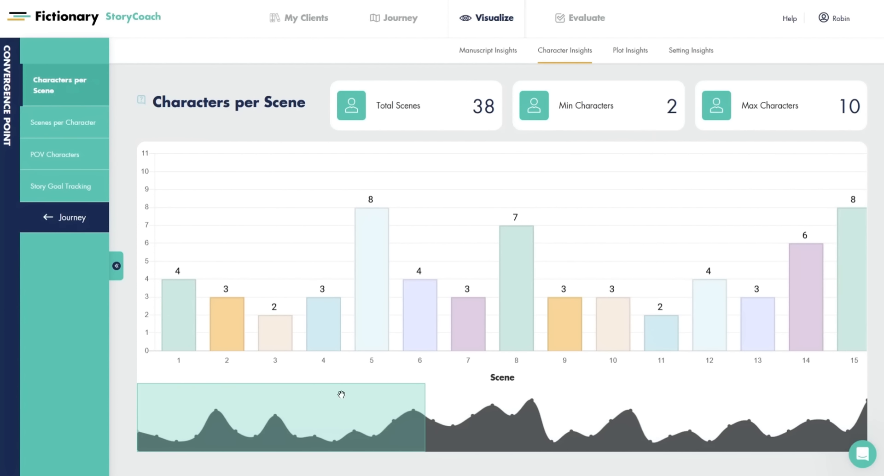
left_click_drag(340, 395, 275, 379)
left_click(49, 126)
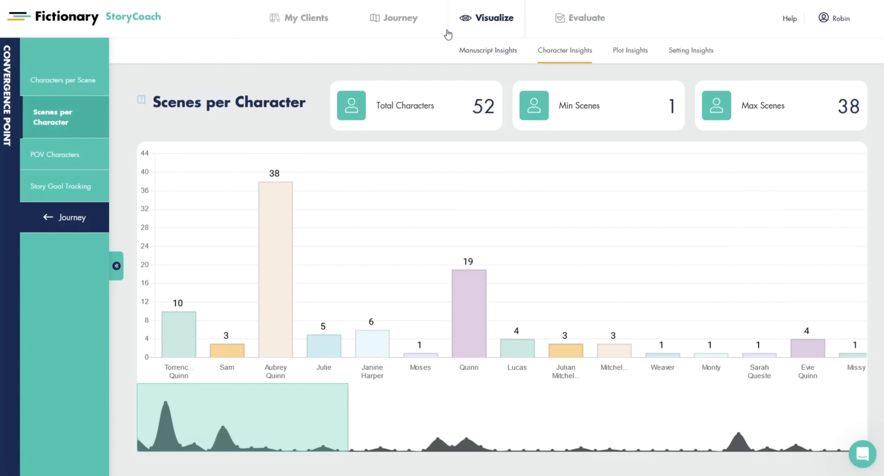
- Open the manuscript's character list and delete the Q.E.N.S. entry
mouse_move(397, 23)
left_click(479, 52)
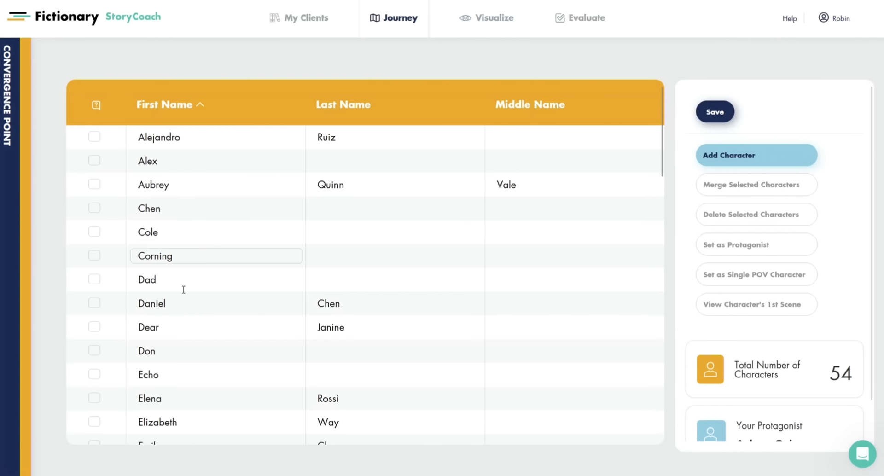
scroll(184, 320, "down", 1)
scroll(184, 321, "down", 20)
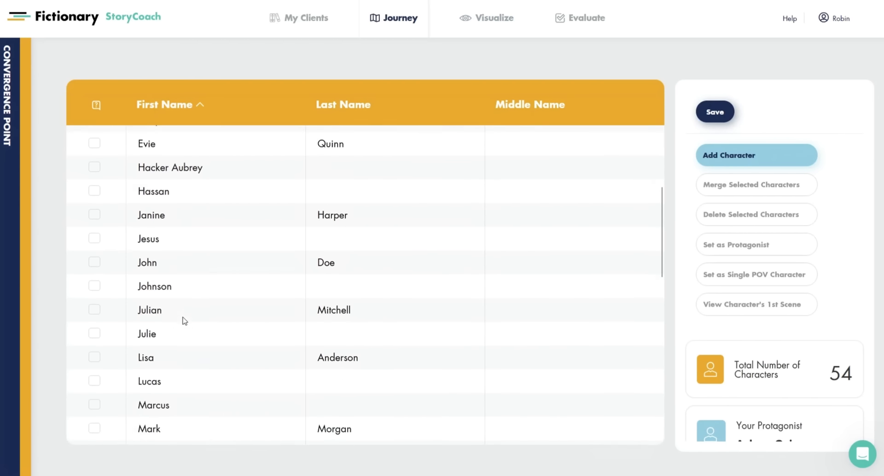
scroll(178, 342, "up", 5)
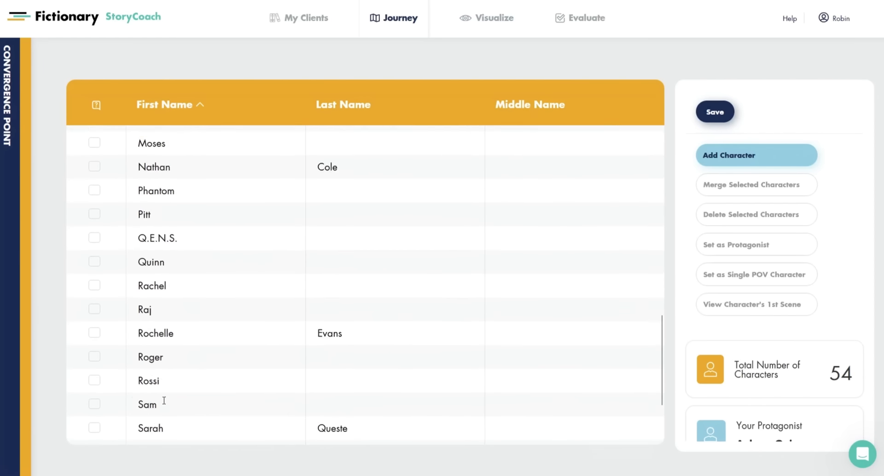
left_click(96, 323)
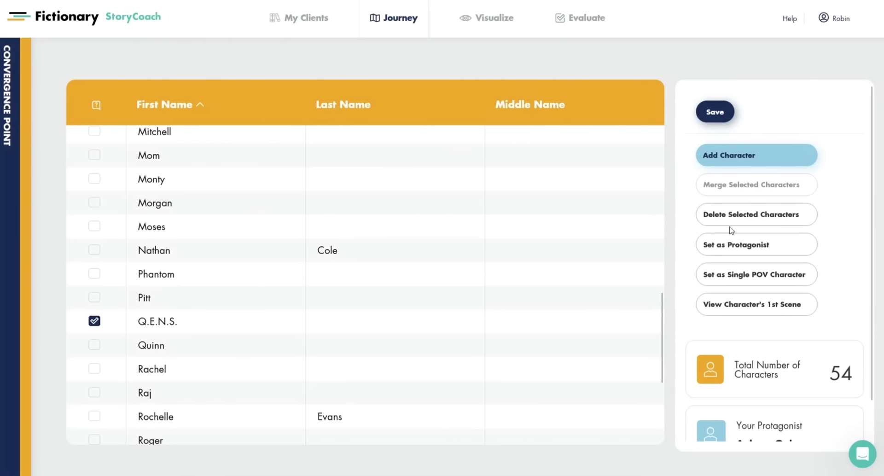
left_click(747, 220)
left_click(346, 318)
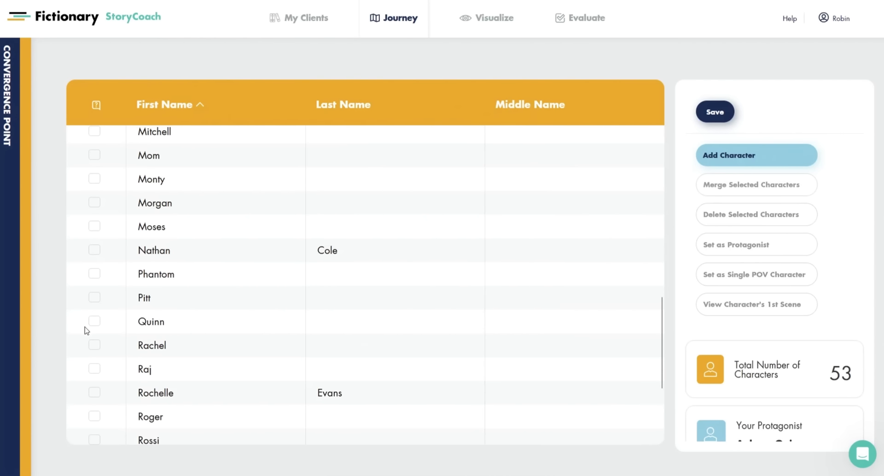
- Merge the single-name Quinn entry into the protagonist Aubrey's entry
left_click(94, 322)
scroll(93, 326, "up", 9)
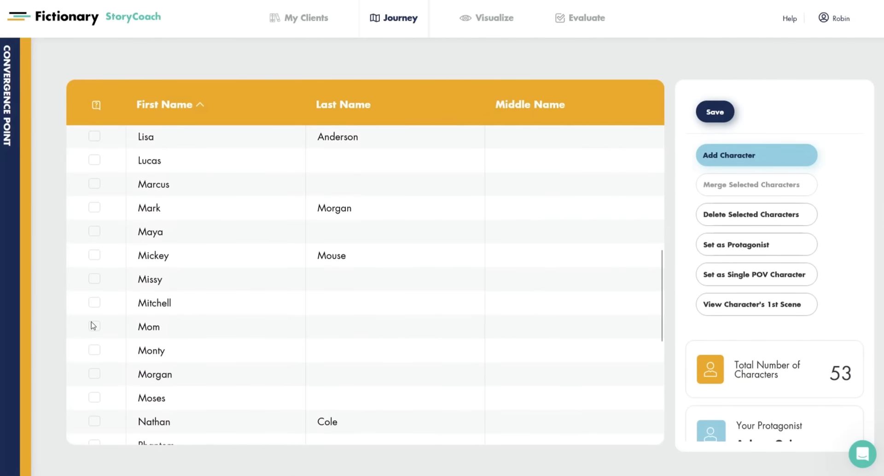
scroll(93, 325, "up", 5)
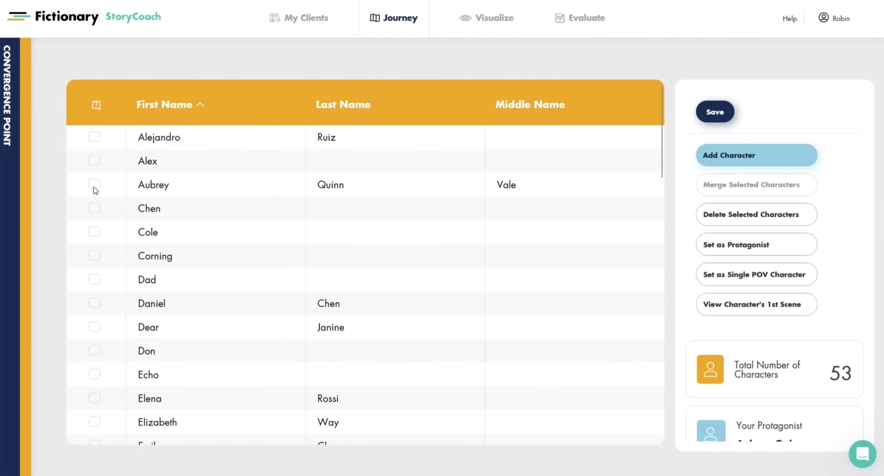
left_click(94, 185)
left_click(735, 187)
left_click(311, 330)
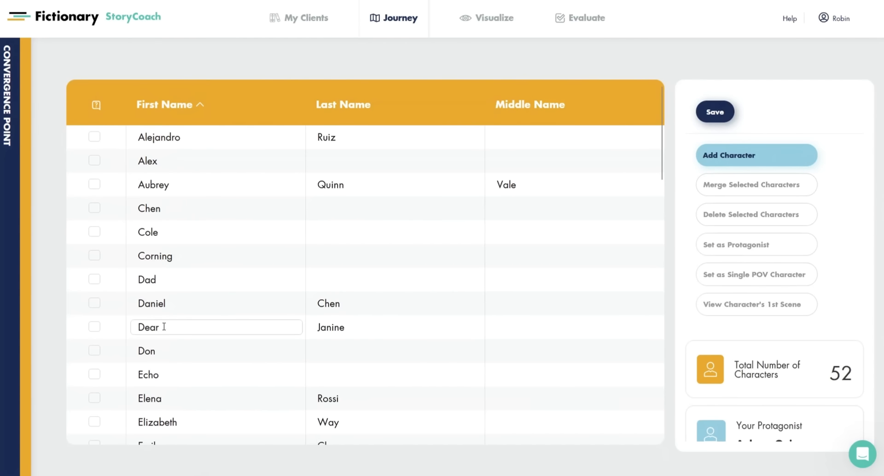
- Correct the "Dear Janine" entry by setting its first name to Janine and clearing its last name
double_click(157, 327)
type("Janine")
left_click(355, 329)
scroll(348, 371, "down", 5)
left_click_drag(350, 363, 172, 354)
key("BackSpace")
left_click(94, 337)
left_click(94, 360)
left_click(740, 186)
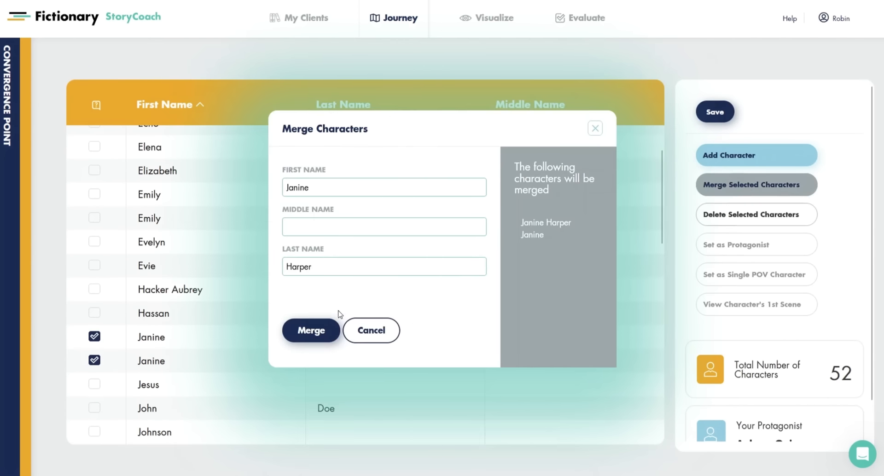
left_click(310, 330)
- Delete the John Doe entry from the character list
left_click(95, 384)
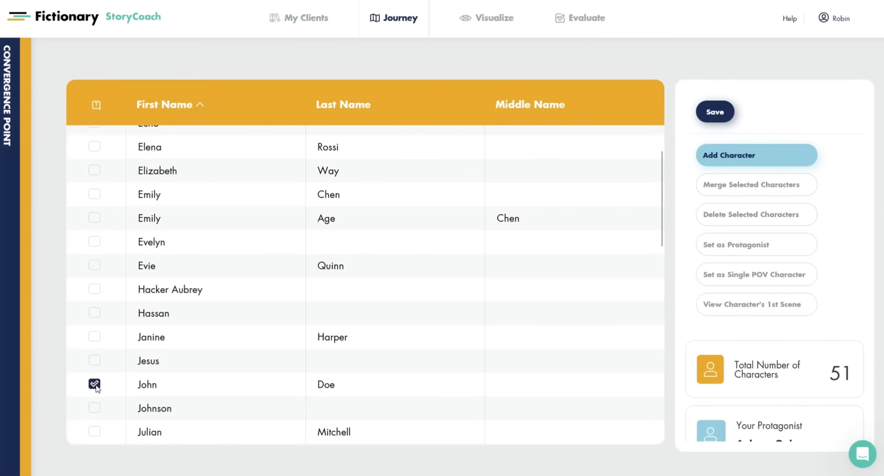
left_click(735, 214)
left_click(352, 326)
left_click_drag(344, 337, 289, 342)
key("BackSpace")
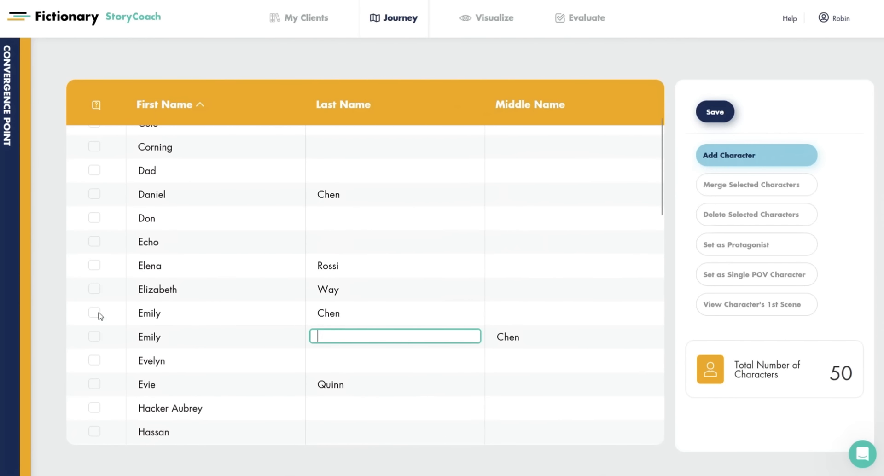
left_click(95, 312)
left_click(94, 337)
left_click(737, 184)
left_click(311, 331)
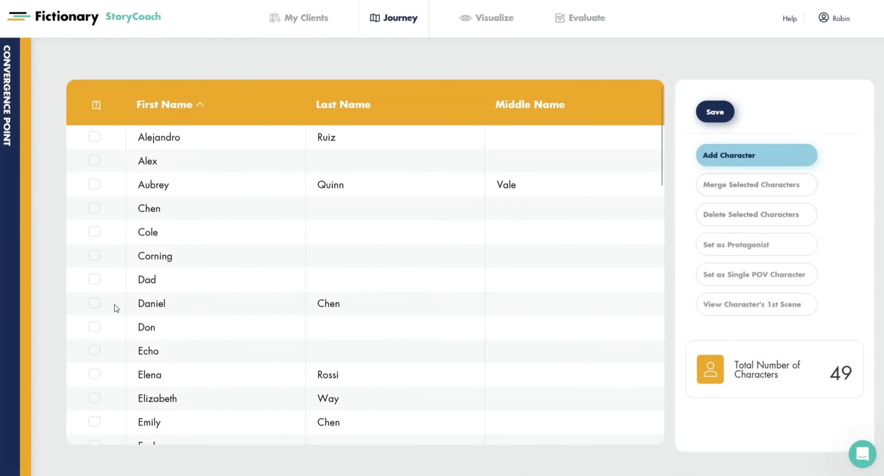
left_click(95, 282)
scroll(115, 363, "down", 15)
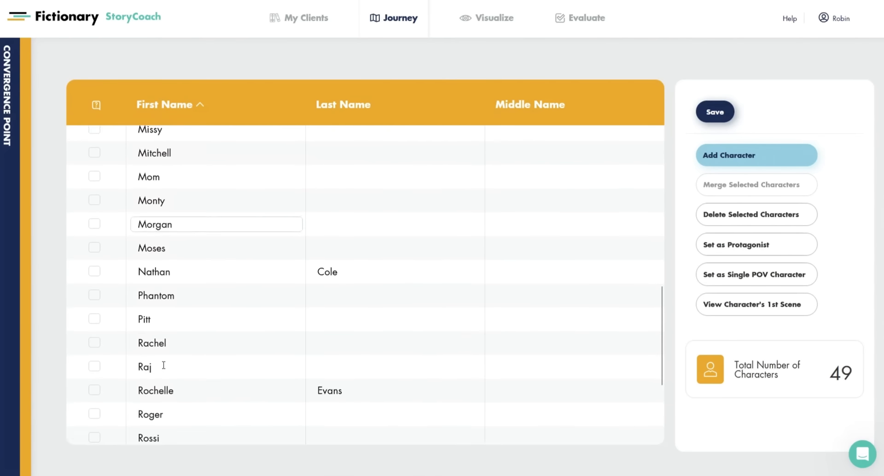
left_click(94, 401)
left_click(746, 185)
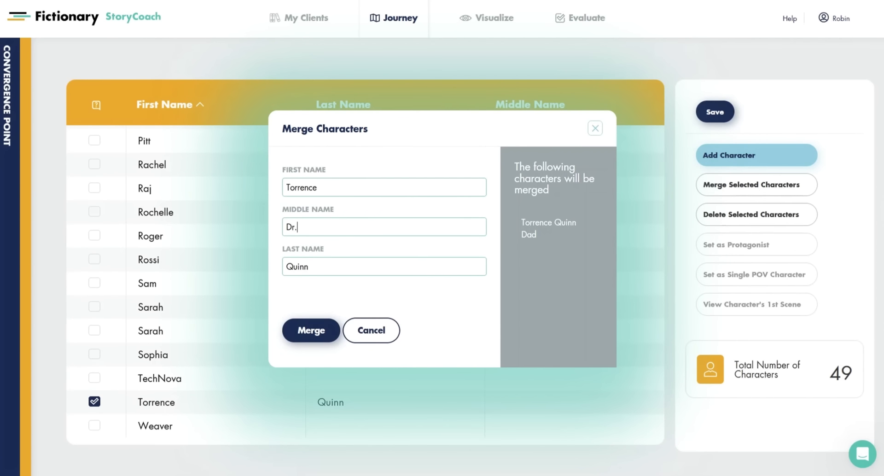
left_click(311, 331)
left_click(94, 378)
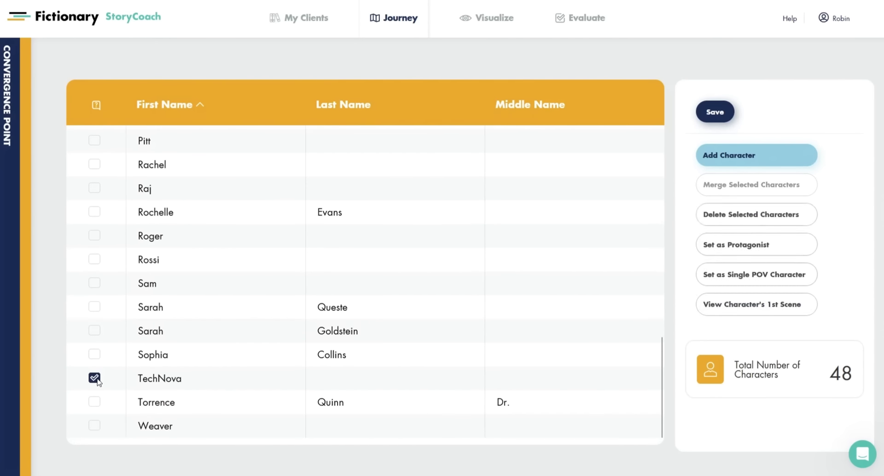
left_click(764, 217)
left_click(94, 283)
scroll(92, 287, "up", 12)
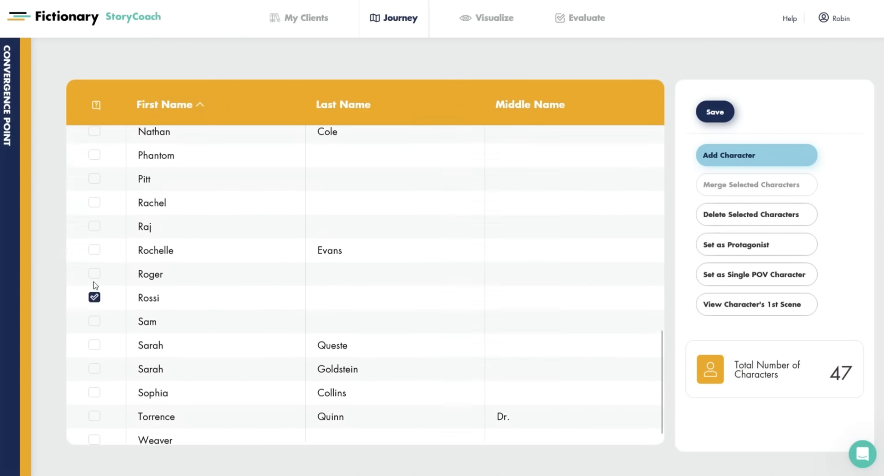
left_click(95, 185)
left_click(757, 185)
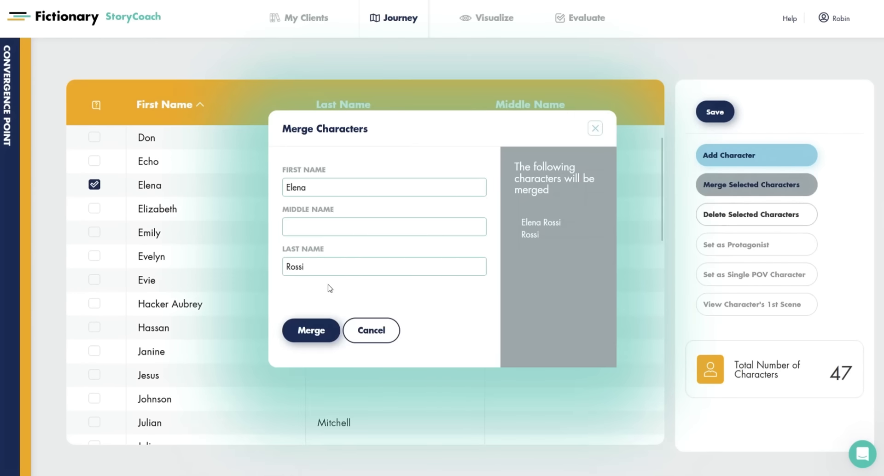
left_click(310, 330)
left_click(94, 256)
left_click(94, 279)
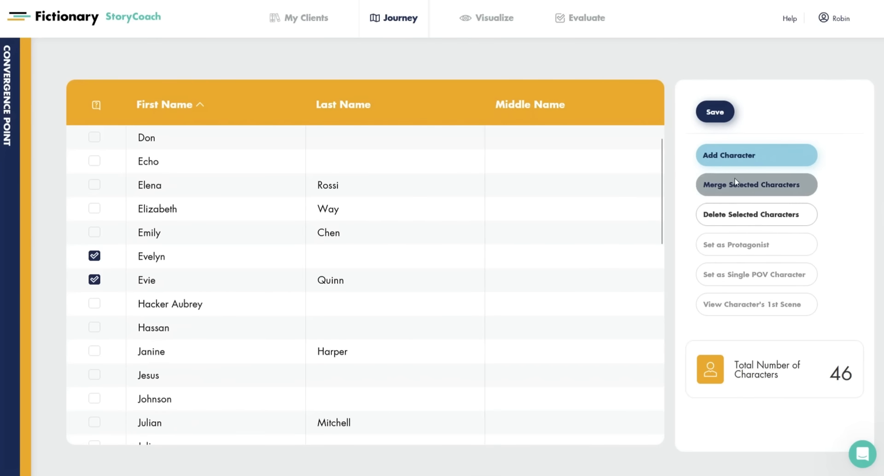
left_click(757, 185)
key("BackSpace")
key("BackSpace")
type("e")
left_click(302, 204)
left_click(307, 227)
type("Evie")
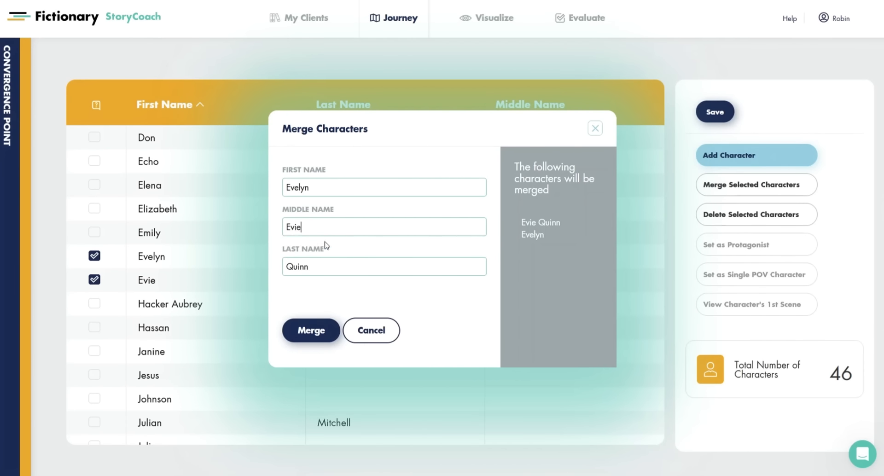
left_click(313, 331)
- Merge the Hacker Aubrey entry into the protagonist Aubrey's entry
left_click(94, 279)
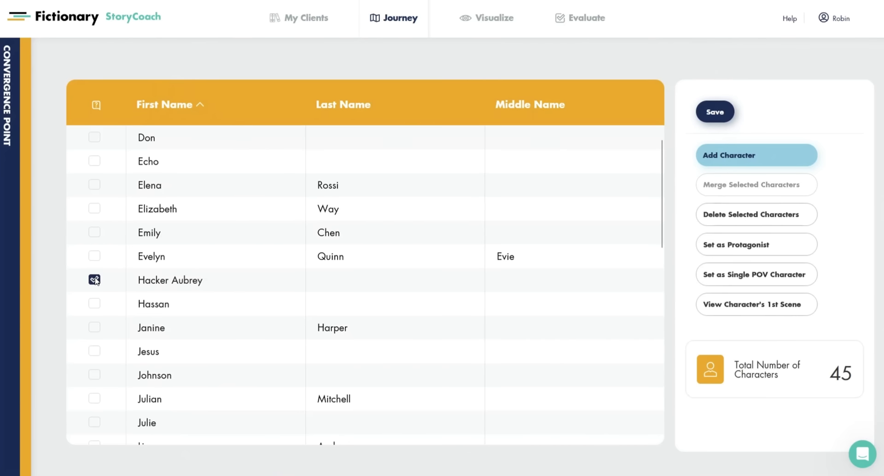
scroll(94, 279, "up", 4)
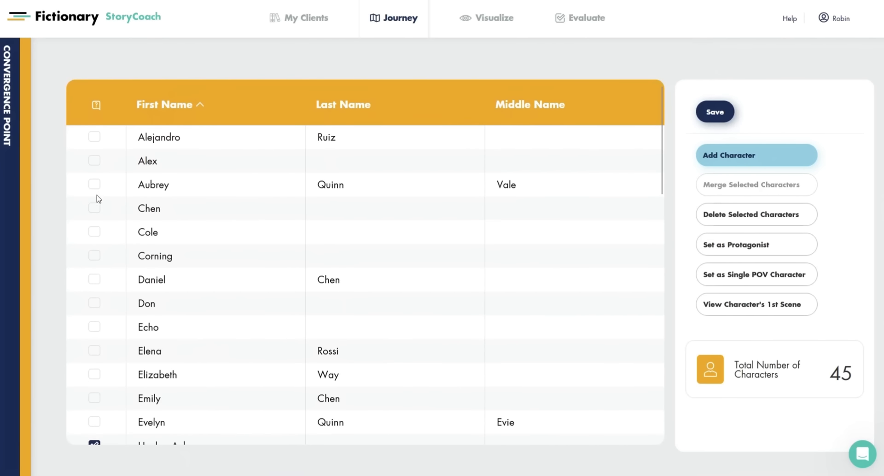
left_click(94, 184)
left_click(746, 185)
left_click(311, 330)
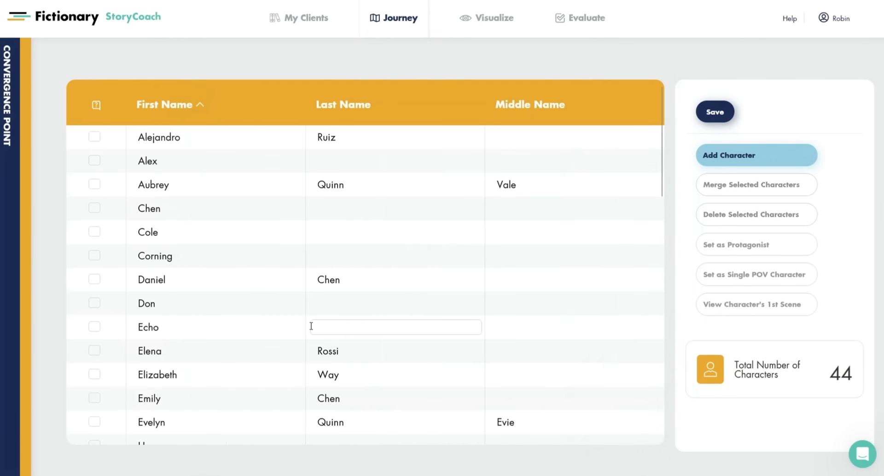
scroll(130, 364, "down", 6)
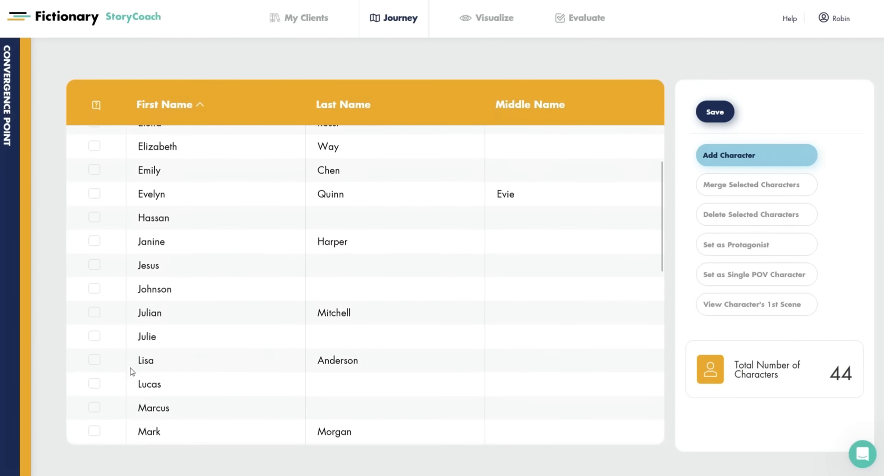
- Delete the Jesus entry from the character list
left_click(94, 231)
left_click(757, 214)
left_click(339, 318)
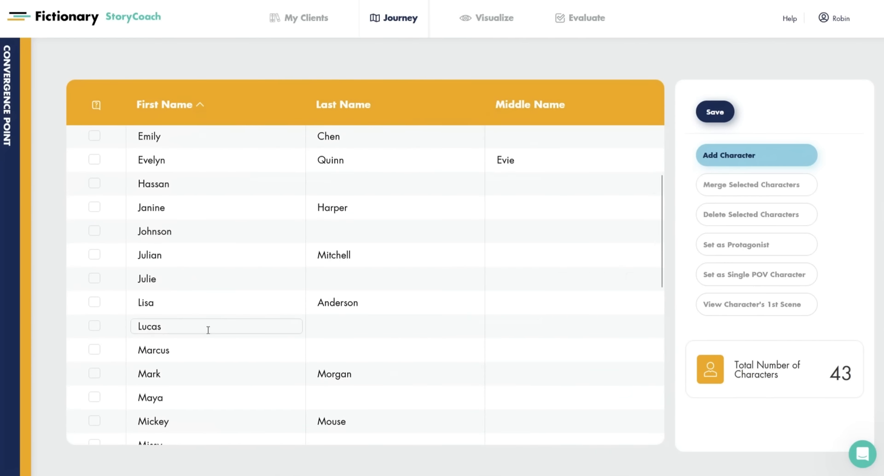
scroll(296, 335, "down", 2)
left_click(349, 247)
type("Sato")
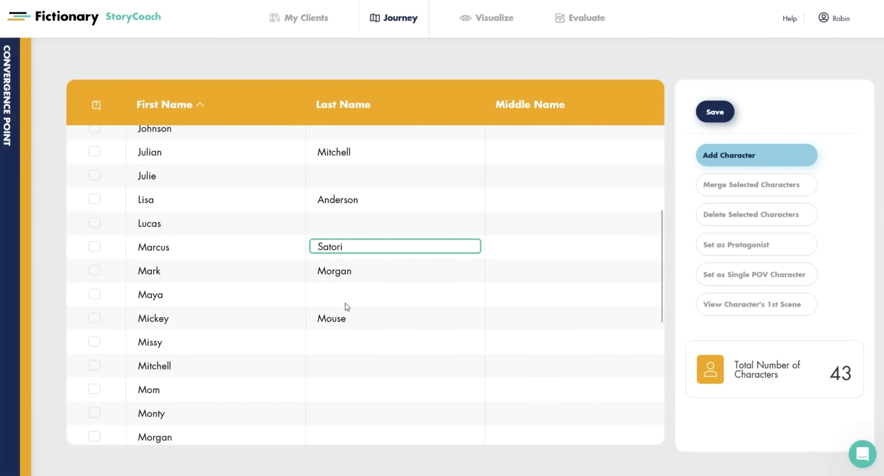
type("ri")
key("Return")
- Delete the Mickey Mouse, Missy, Monty and Moses entries from the character list
left_click(95, 317)
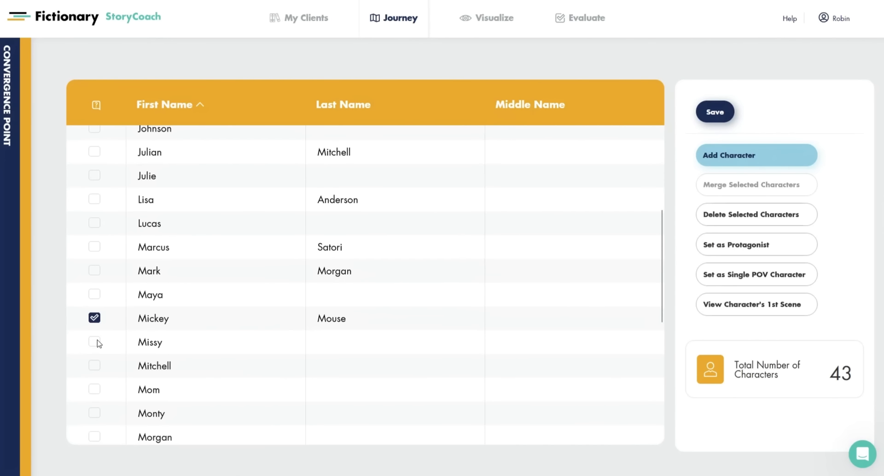
left_click(95, 342)
left_click(757, 215)
left_click(335, 319)
left_click(95, 366)
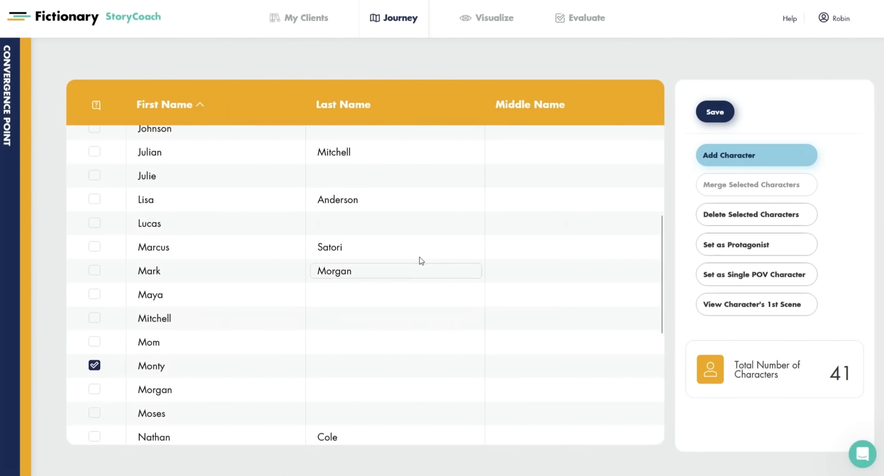
left_click(94, 413)
left_click(736, 214)
left_click(332, 319)
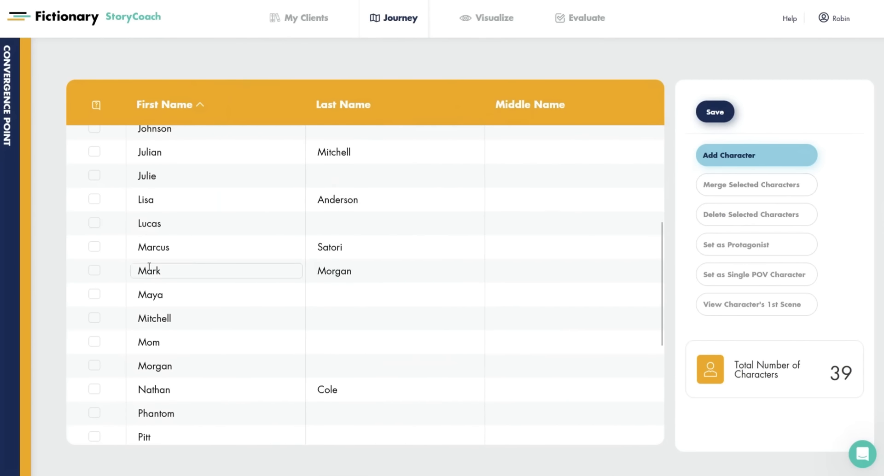
left_click(94, 365)
left_click(95, 271)
left_click(728, 185)
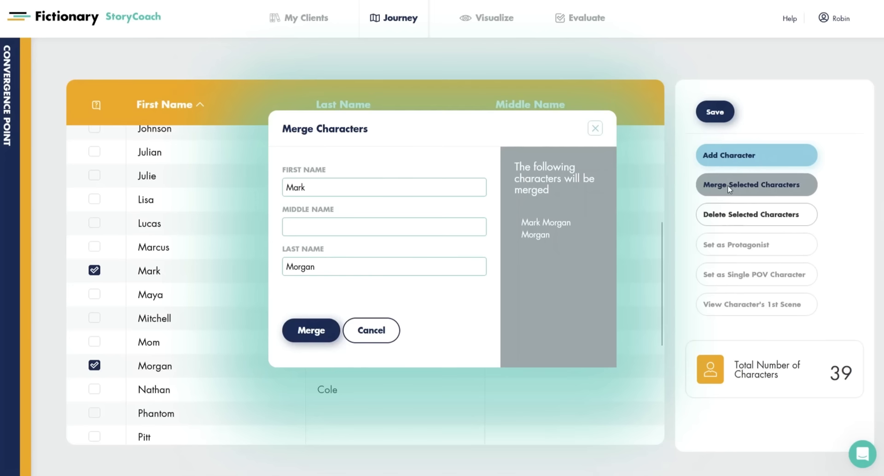
left_click(310, 330)
left_click(94, 318)
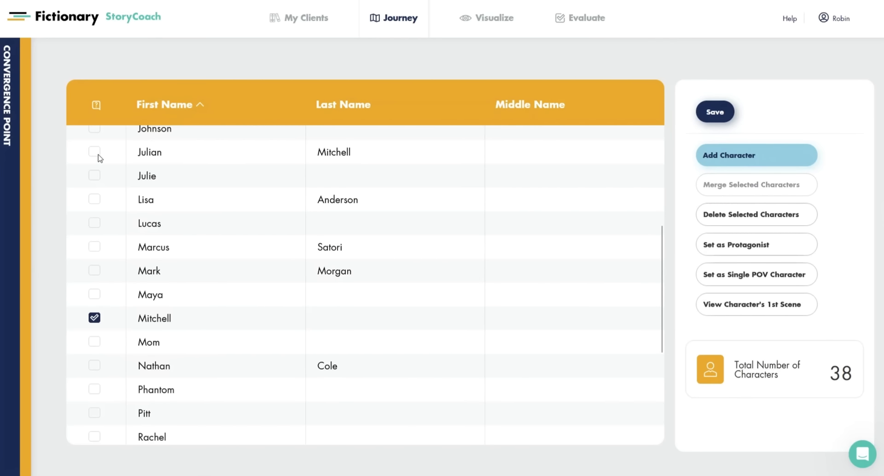
left_click(94, 152)
left_click(756, 185)
left_click(309, 329)
- Change the Pitt entry to first name Professor and last name Pitt
double_click(184, 289)
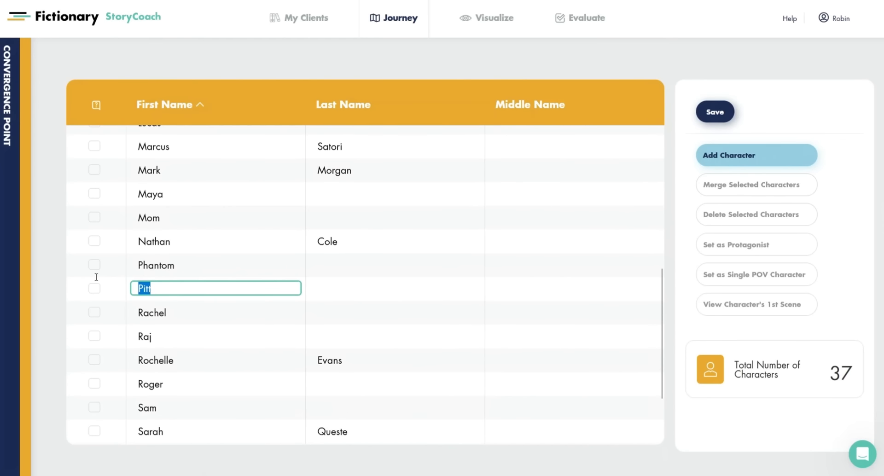
type("Professor")
key("Tab")
type("Pitt")
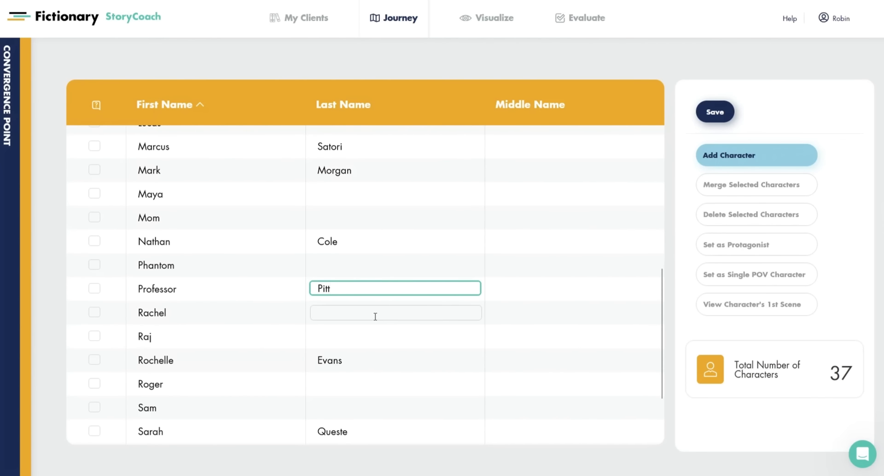
key("Return")
left_click(95, 312)
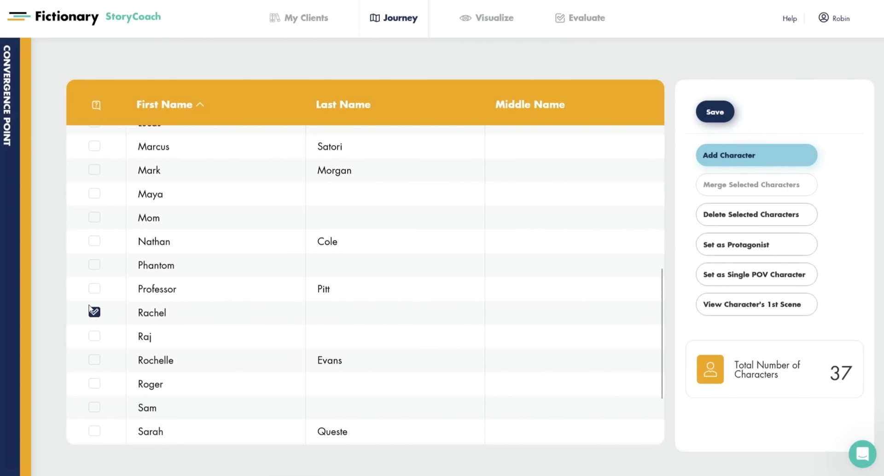
left_click(94, 312)
scroll(94, 312, "down", 3)
left_click(95, 331)
left_click(95, 330)
double_click(176, 283)
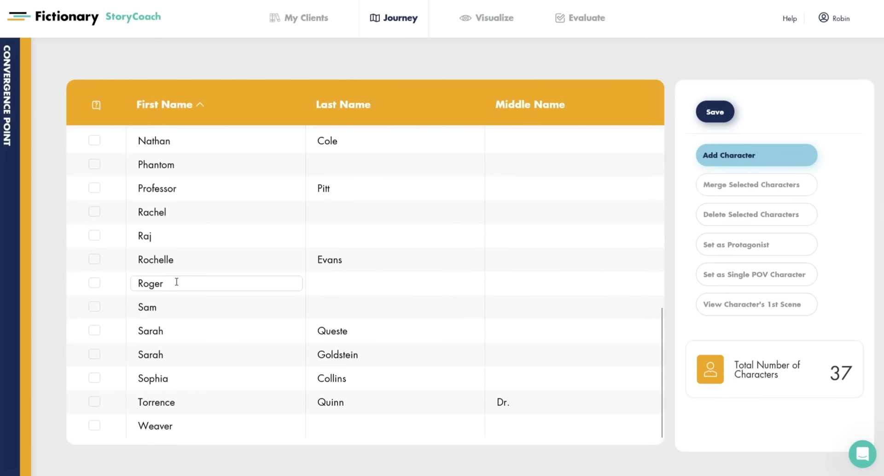
scroll(191, 371, "up", 4)
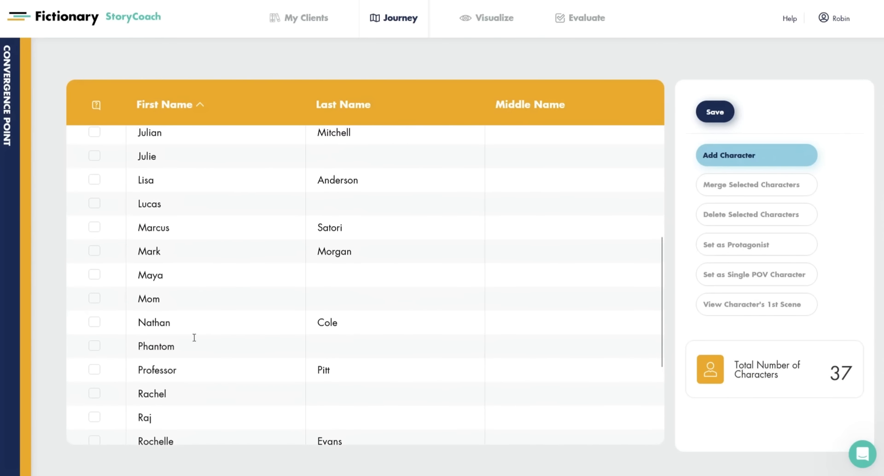
left_click(95, 299)
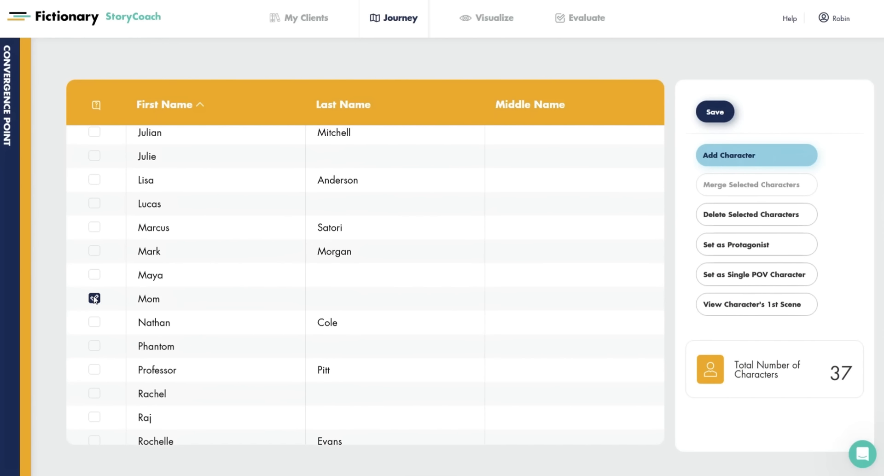
scroll(94, 286, "up", 5)
left_click(94, 268)
left_click(755, 185)
left_click(311, 328)
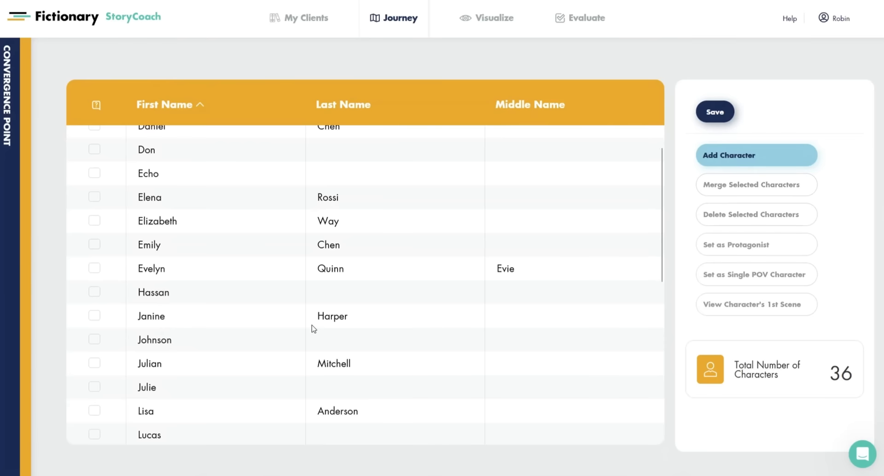
- Delete the Corning entry from the character list
scroll(311, 325, "up", 4)
left_click(95, 255)
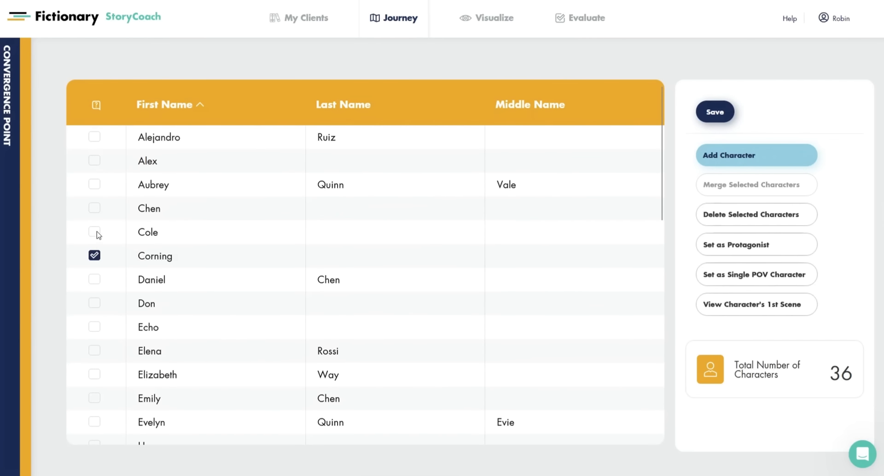
left_click(737, 216)
left_click(339, 317)
left_click(95, 232)
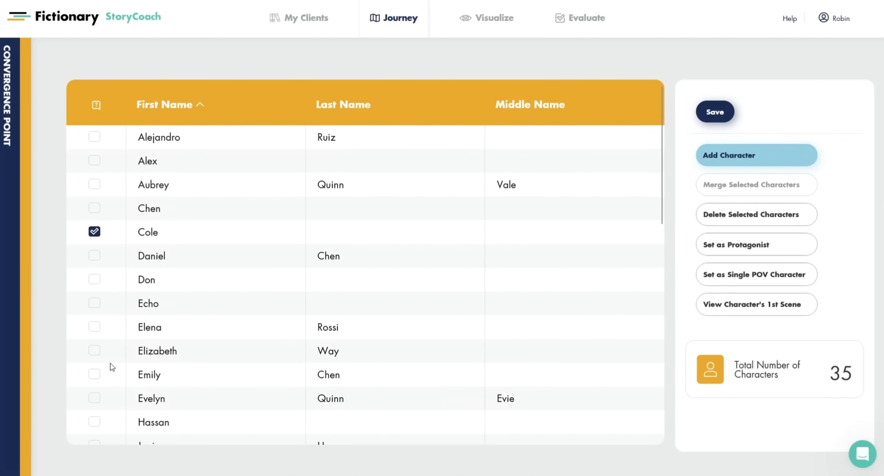
scroll(110, 367, "down", 3)
scroll(98, 241, "up", 3)
scroll(98, 239, "down", 8)
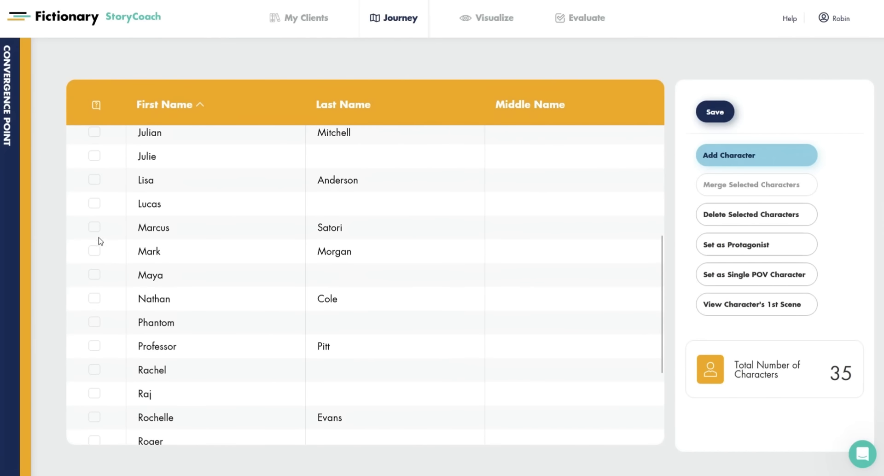
left_click(95, 298)
left_click(730, 197)
left_click(313, 329)
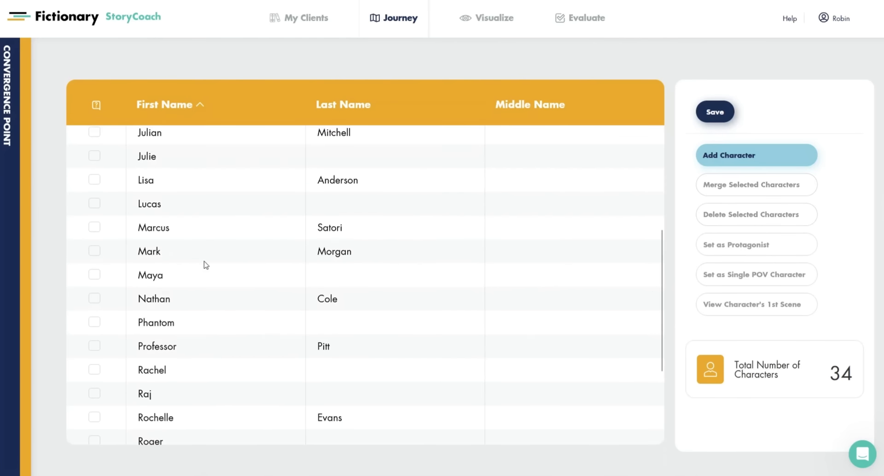
scroll(203, 260, "up", 8)
scroll(204, 260, "up", 1)
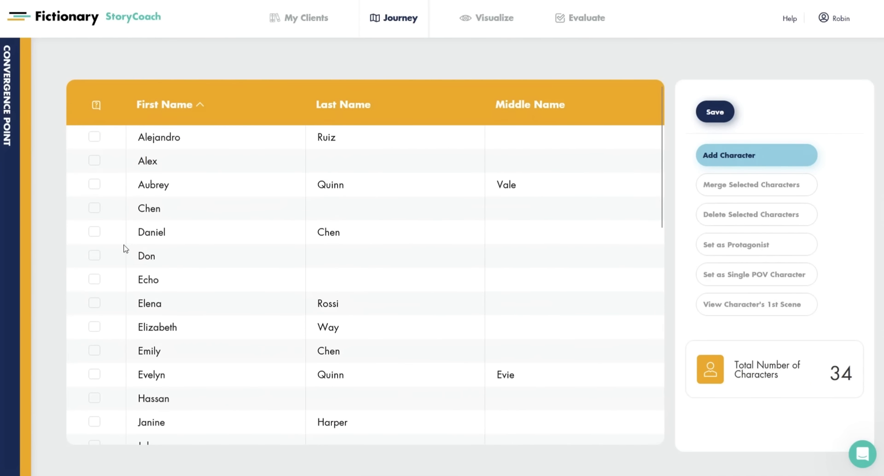
left_click(94, 208)
left_click(95, 232)
left_click(737, 185)
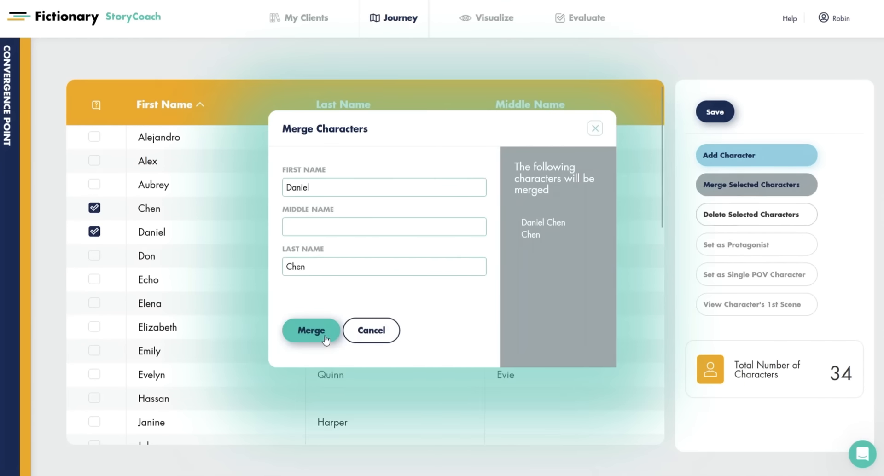
left_click(311, 330)
- Set the last name of the Alex entry to Cole and save the character list
left_click(362, 166)
type("Cole")
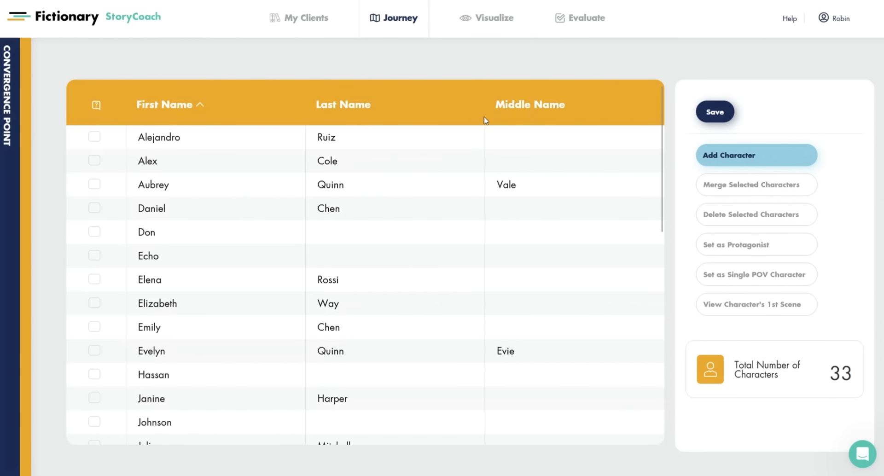
left_click(717, 110)
- Open the Character Insights and examine the number of characters per scene
mouse_move(488, 21)
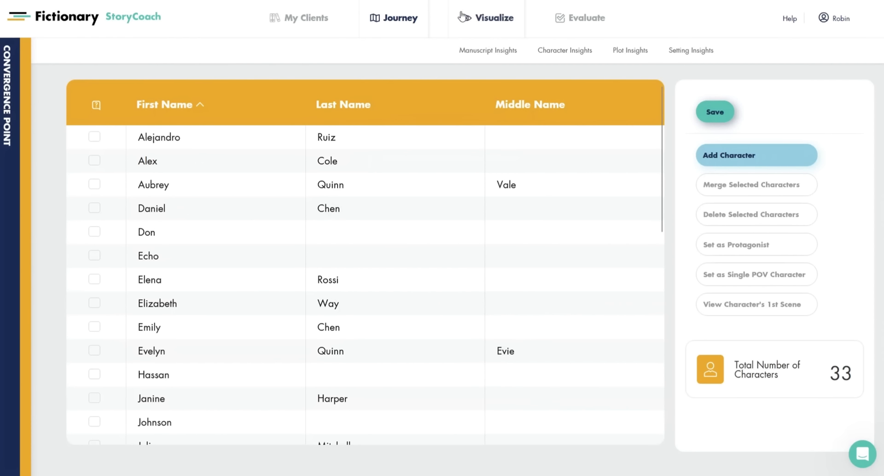
left_click(562, 55)
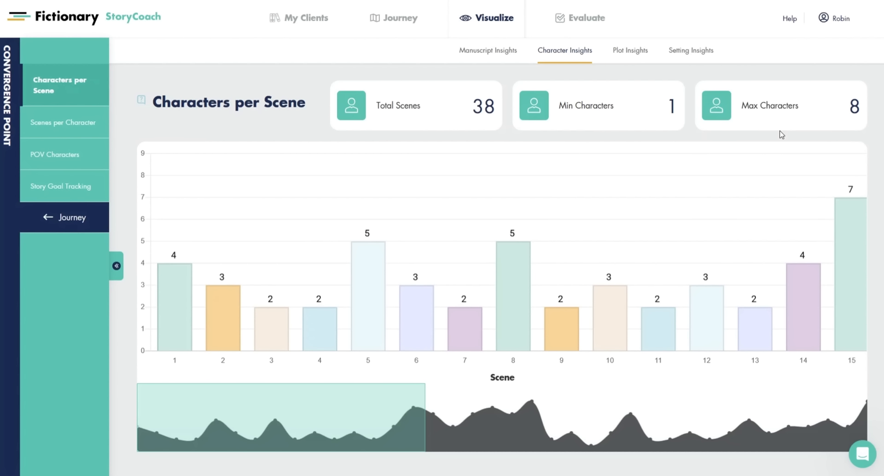
mouse_move(309, 444)
left_mouse_down()
mouse_move(672, 449)
mouse_move(699, 462)
mouse_move(259, 421)
left_mouse_up()
mouse_move(395, 19)
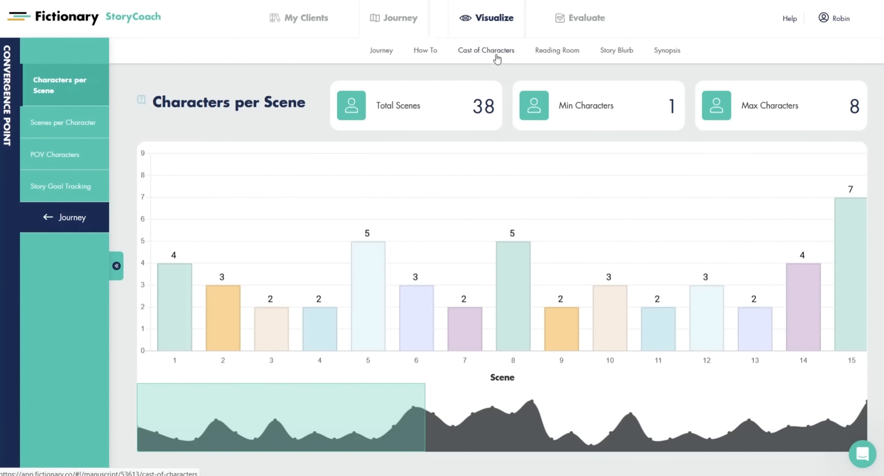
- Examine the Scenes per Character chart across the whole cast
left_click(58, 121)
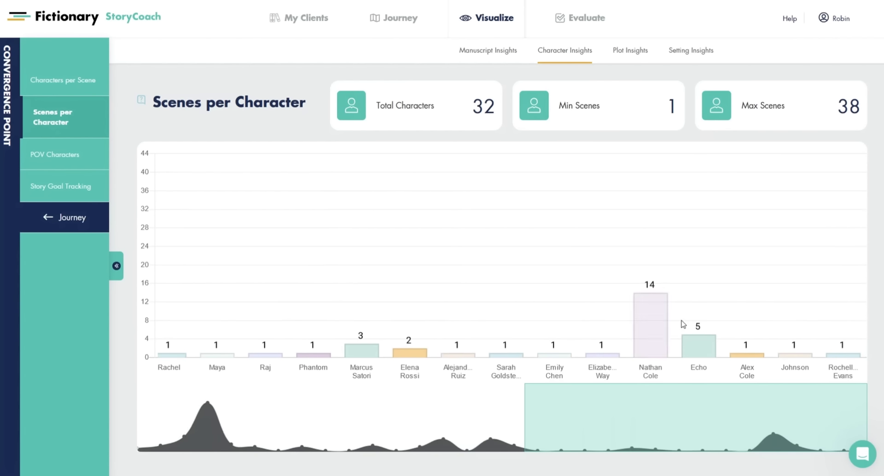
left_click_drag(642, 424, 702, 472)
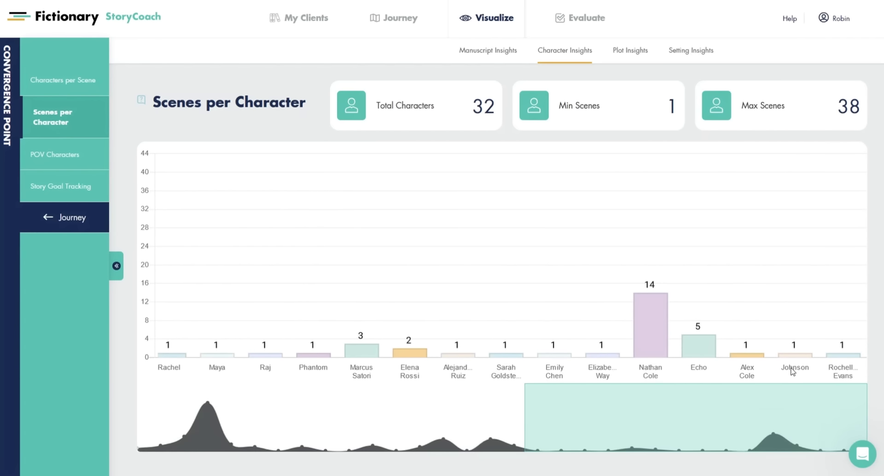
left_click_drag(736, 409, 122, 402)
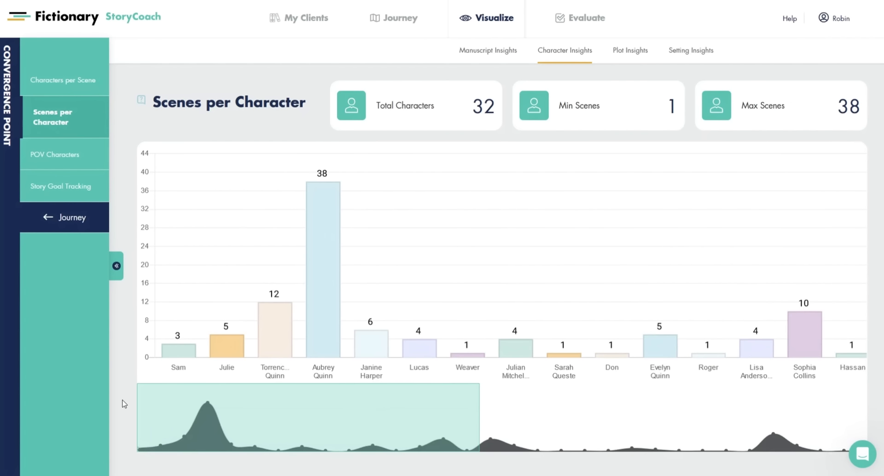
- Review the POV Characters insight and the Story Goal Tracking graph
left_click(57, 152)
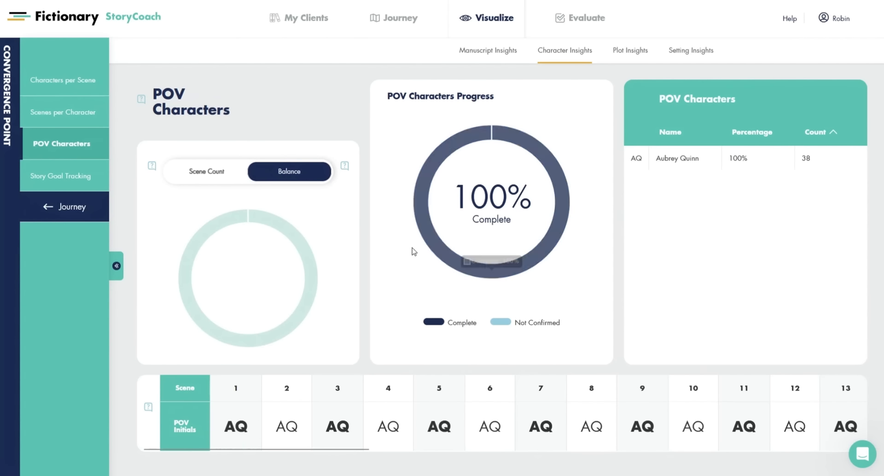
left_click(62, 171)
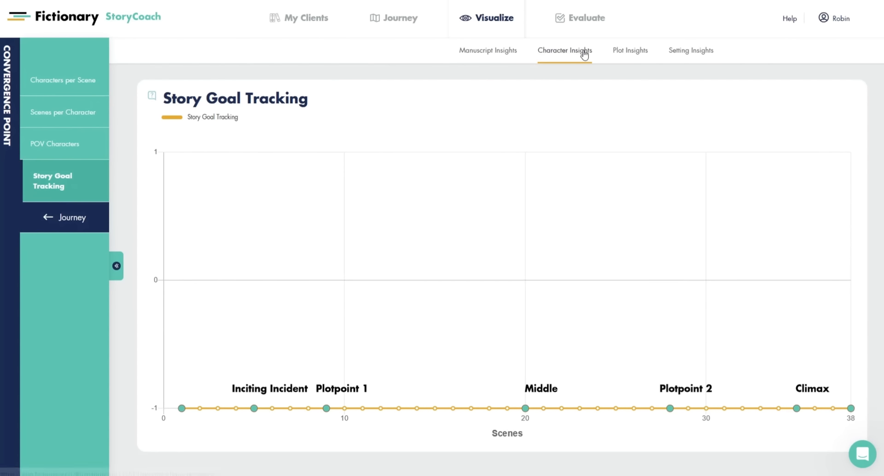
- Open the Plot Insights and examine the scene purposes by scene, usage and balance
left_click(620, 55)
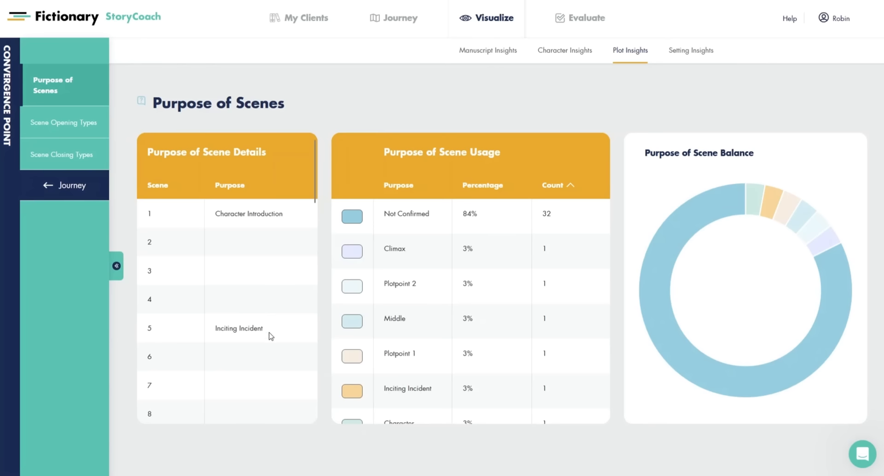
scroll(270, 335, "down", 5)
scroll(270, 335, "up", 5)
mouse_move(728, 216)
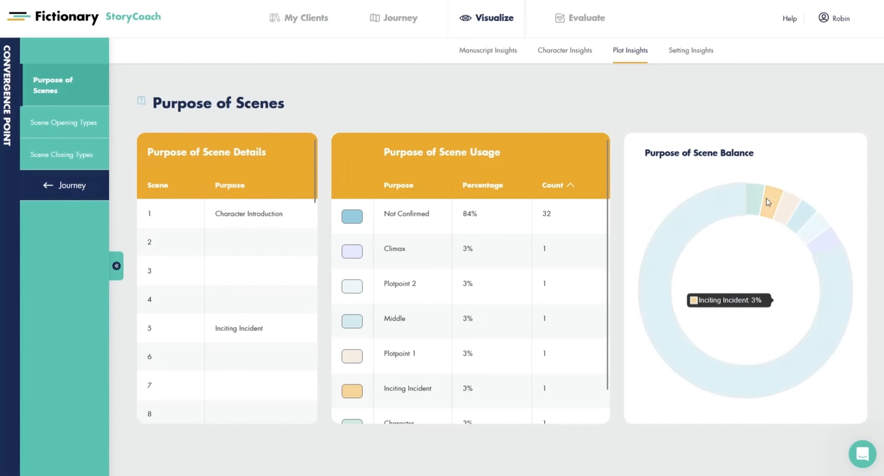
mouse_move(774, 203)
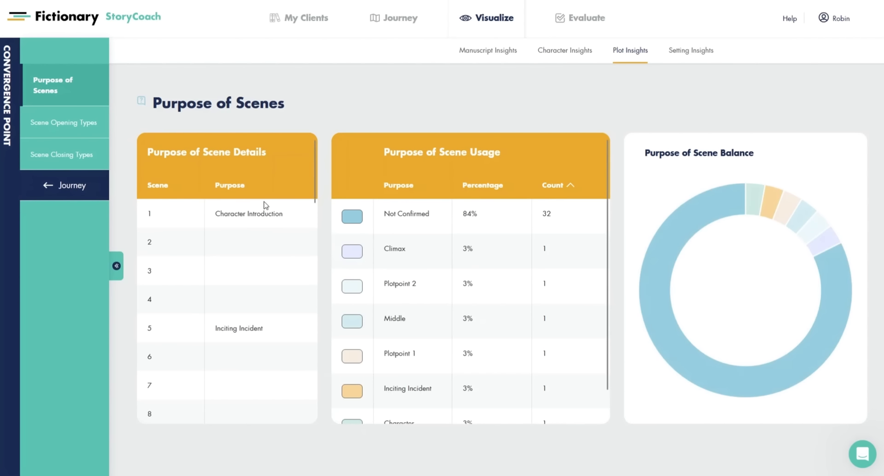
mouse_move(666, 242)
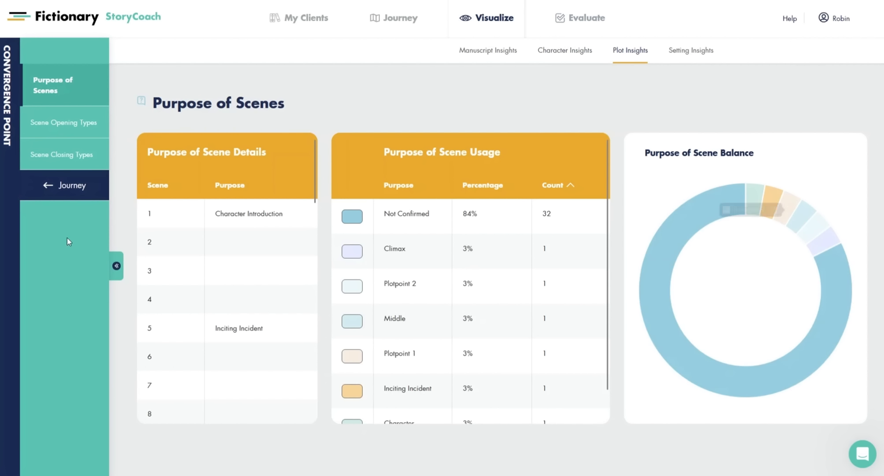
- Review the Scene Opening Types and Scene Closing Types insights
left_click(63, 123)
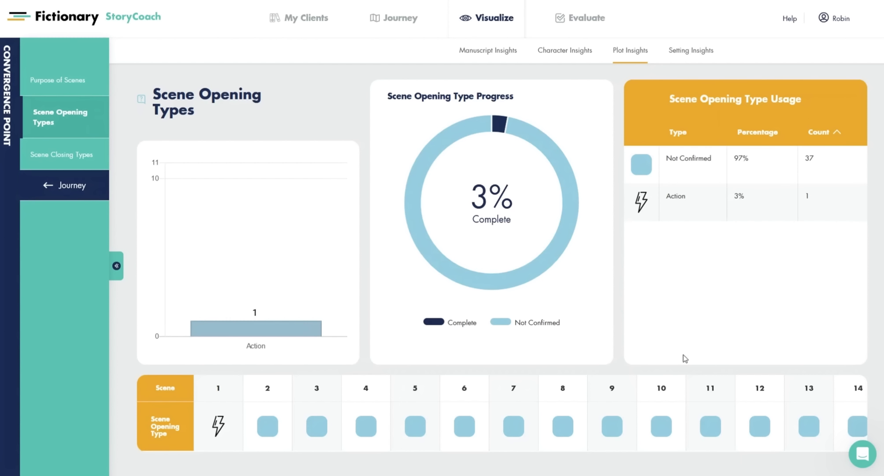
left_click(81, 154)
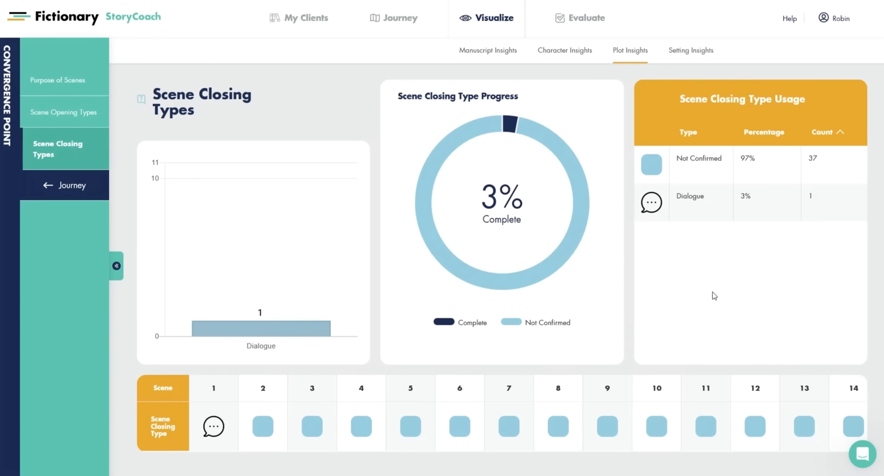
- Recheck the Scene Opening Types insight and review the Setting Elements per Scene table in the Setting Insights
left_click(49, 113)
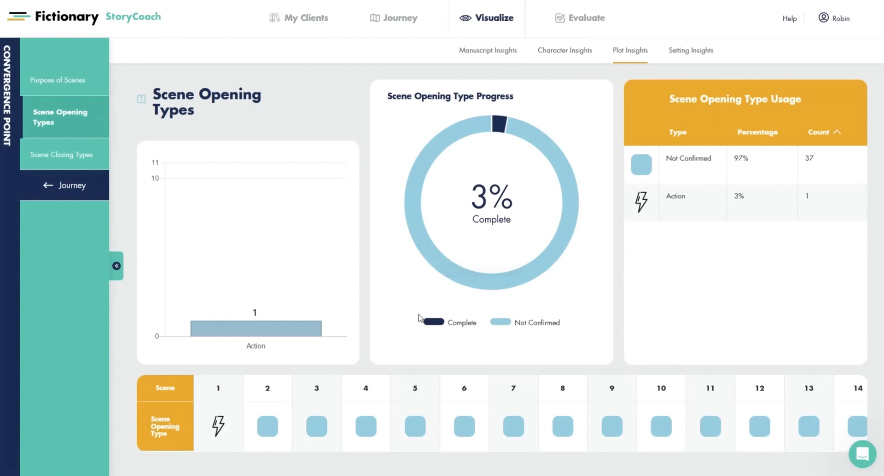
left_click(689, 56)
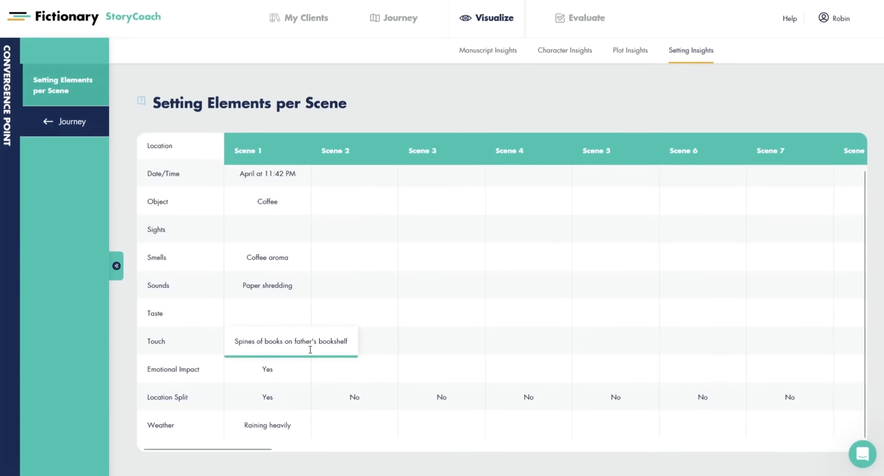
scroll(310, 350, "down", 1)
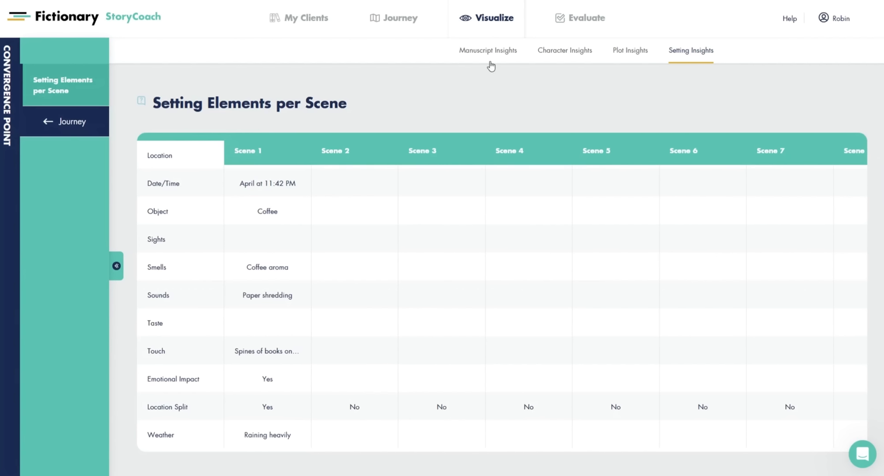
- Return to the Story Arc and preview the manuscript's own Plot Point 1 and Inciting Incident scenes
left_click(583, 24)
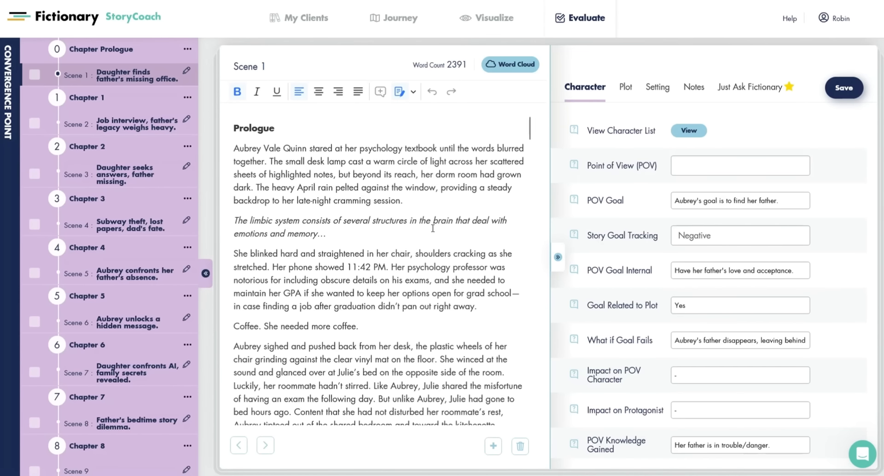
left_click(501, 21)
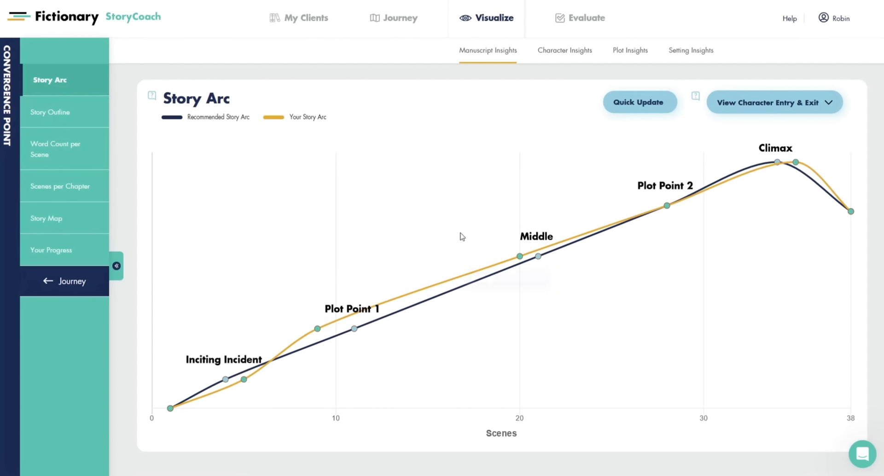
mouse_move(317, 330)
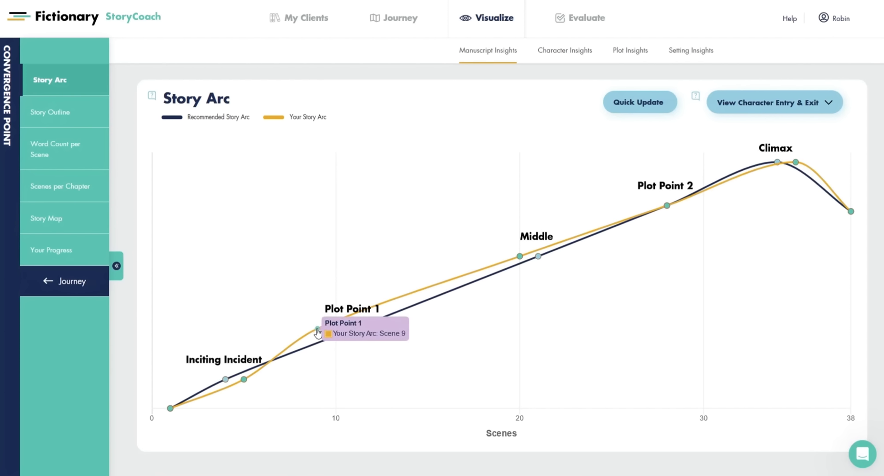
left_click(318, 330)
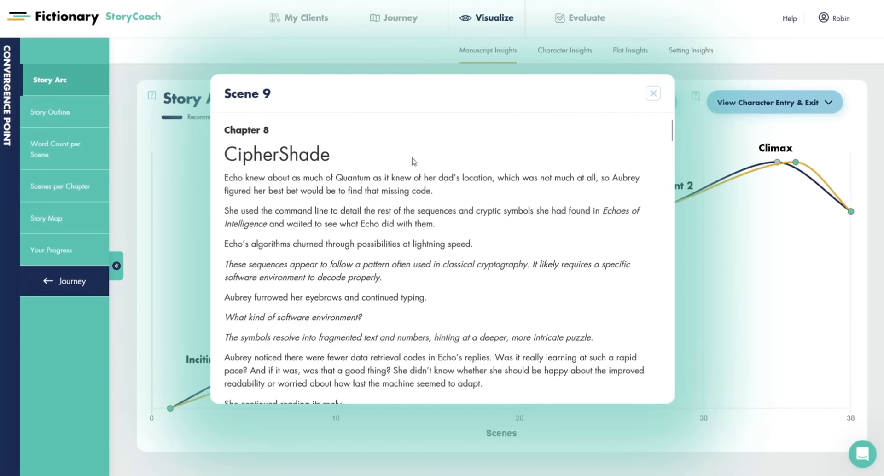
key("Escape")
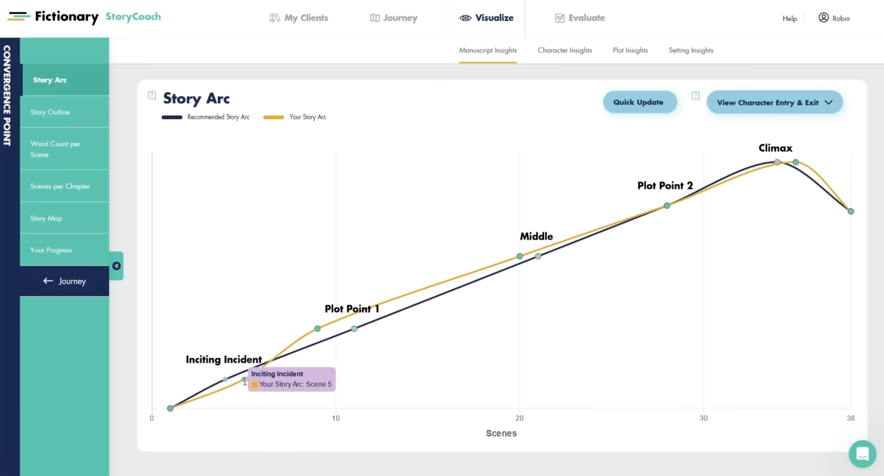
left_click(244, 382)
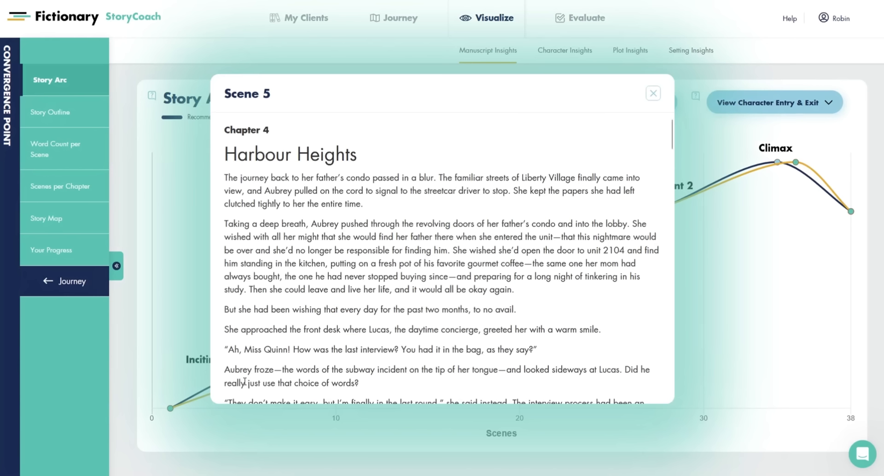
left_click(653, 94)
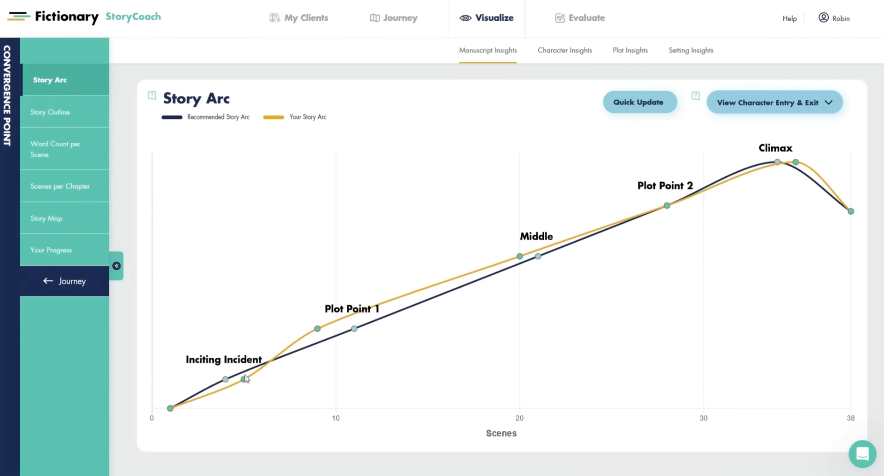
- Preview the opening scene from the start of the Story Arc and look at the Inciting Incident scene again
left_click(170, 408)
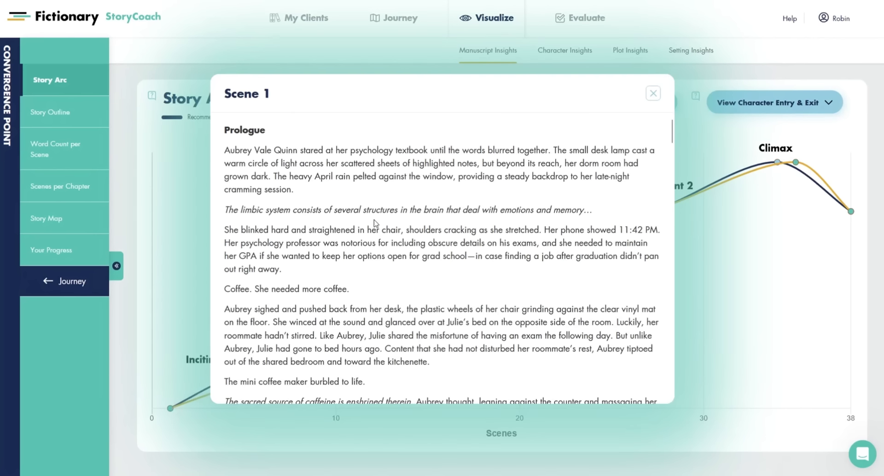
left_click(653, 93)
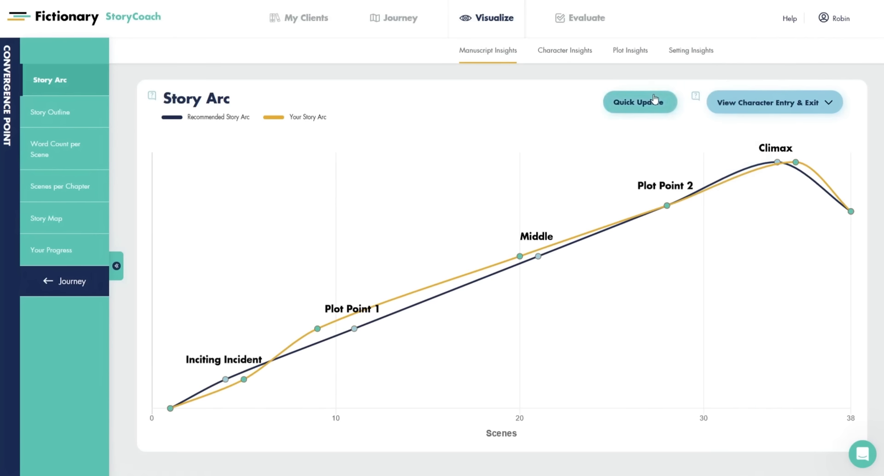
left_click(244, 379)
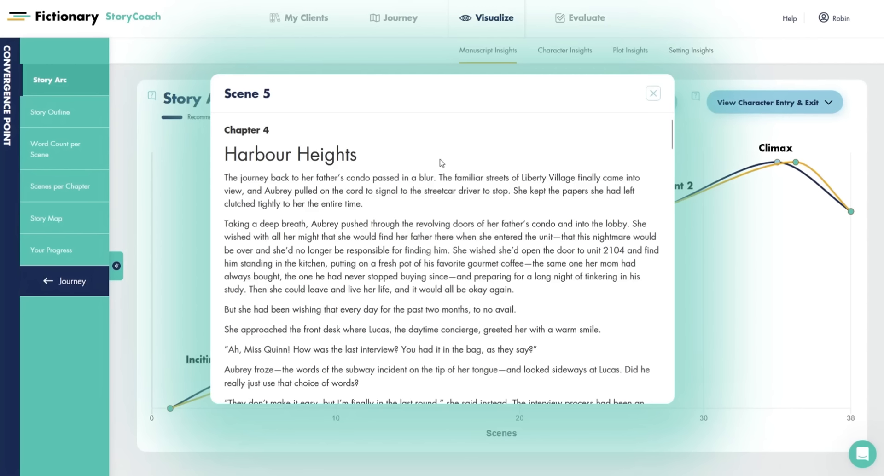
key("Escape")
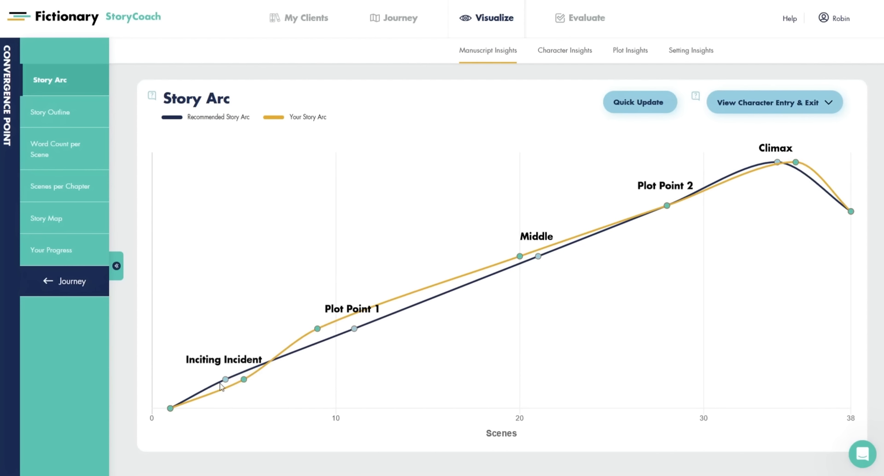
- Compare the actual and recommended Inciting Incident points on the Story Arc and skim the text of the actual scene
mouse_move(227, 385)
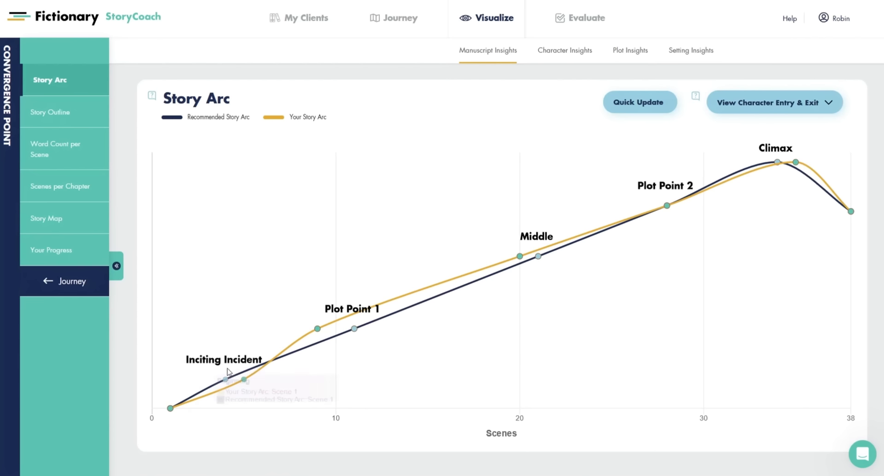
mouse_move(171, 412)
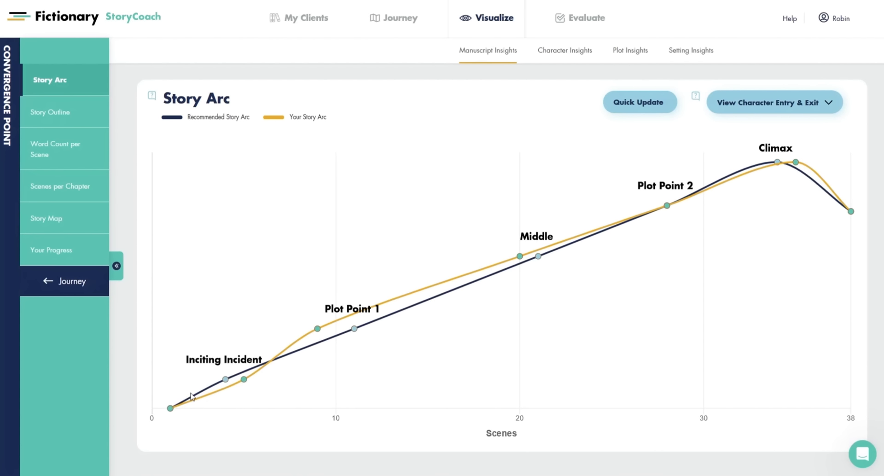
mouse_move(215, 387)
mouse_move(244, 381)
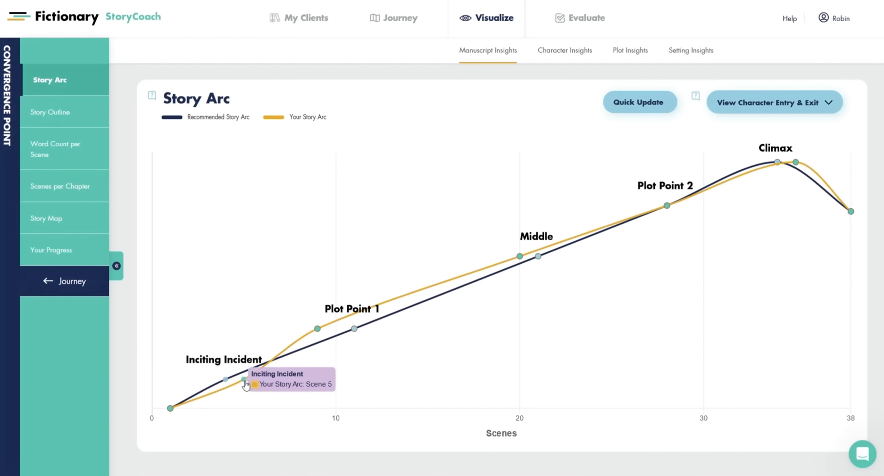
left_click(244, 380)
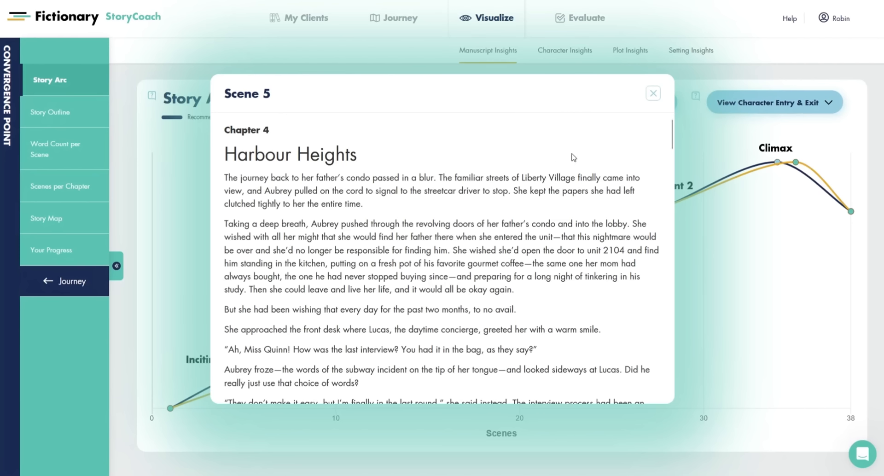
scroll(536, 290, "down", 8)
scroll(536, 290, "up", 10)
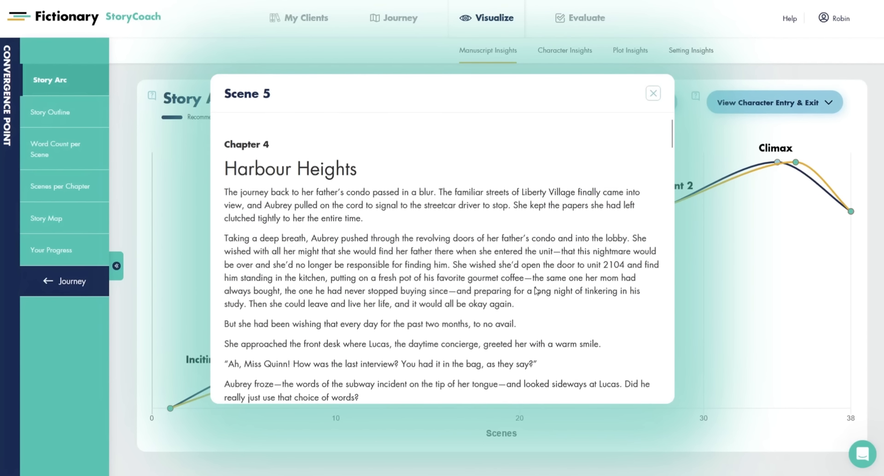
left_click(653, 93)
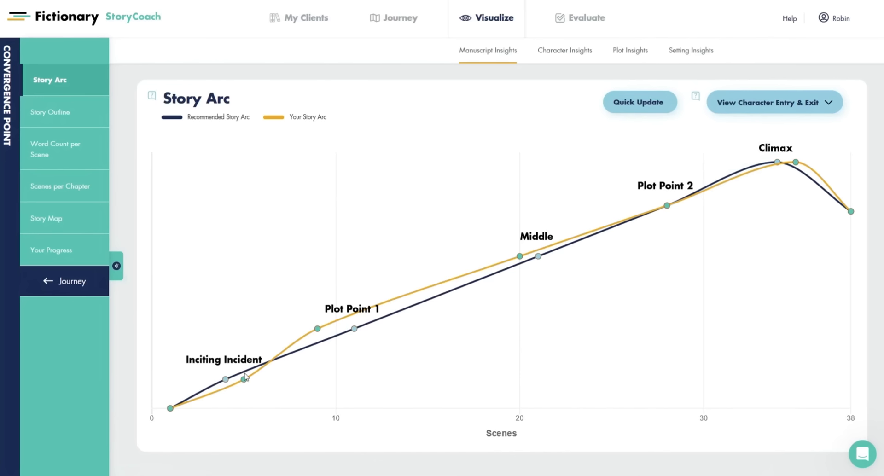
- Preview the Middle, Plot Point 2 and Climax scenes from the manuscript's own Story Arc
left_click(520, 256)
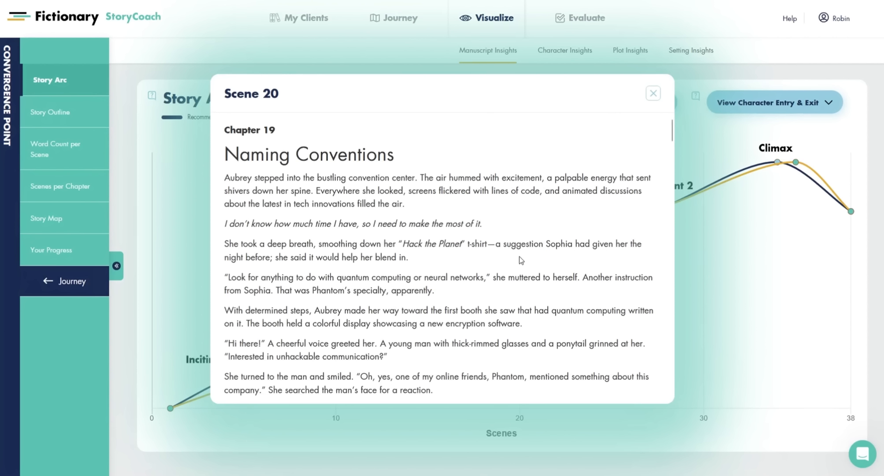
left_click(653, 94)
mouse_move(668, 208)
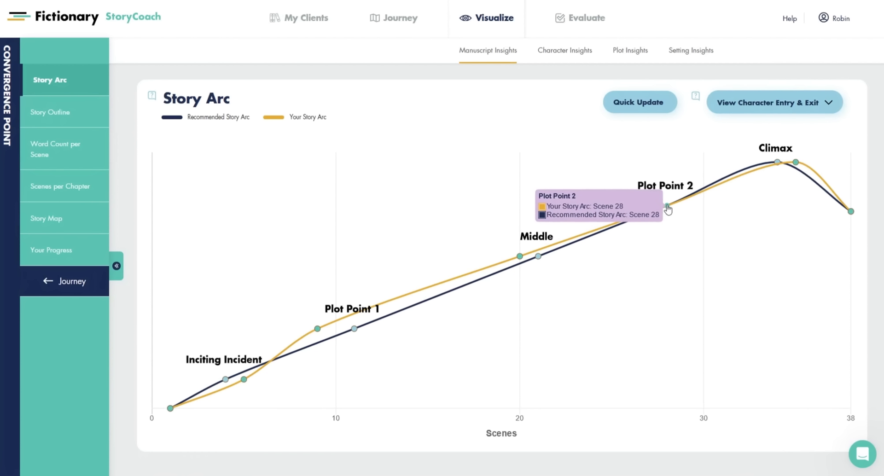
left_click(668, 207)
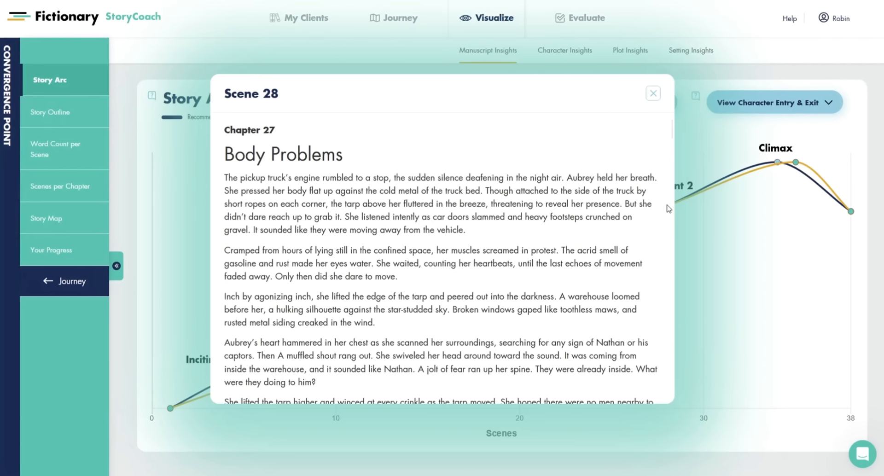
left_click(654, 94)
mouse_move(669, 206)
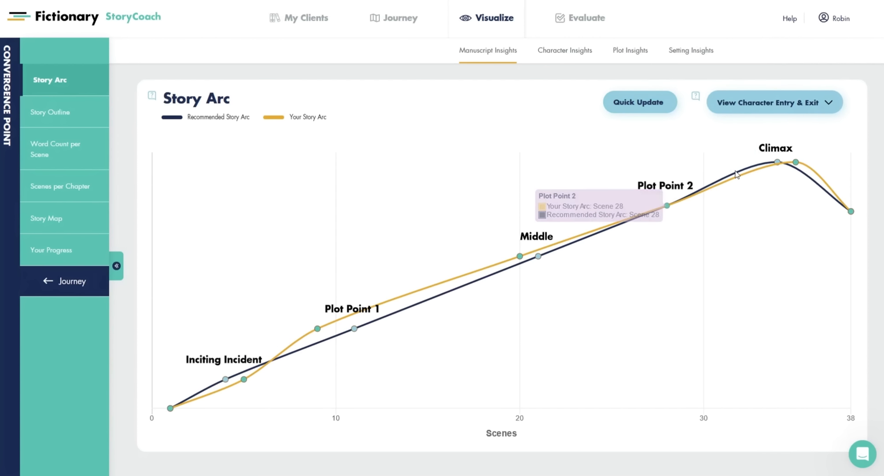
left_click(797, 163)
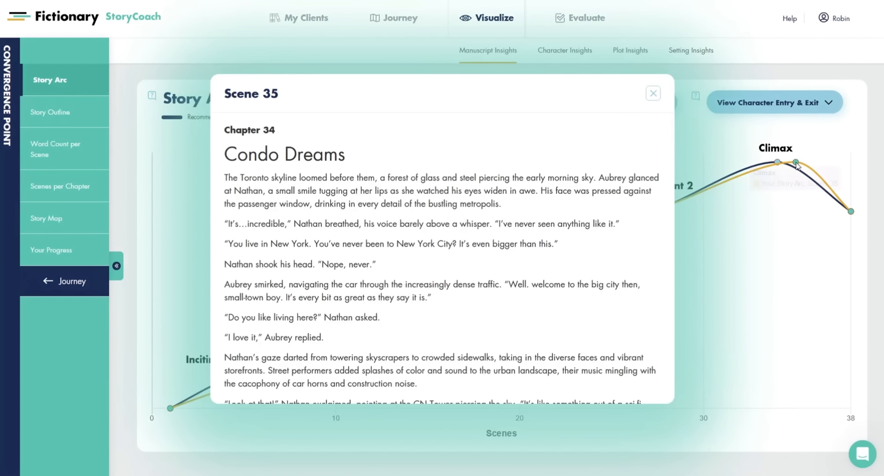
left_click(651, 94)
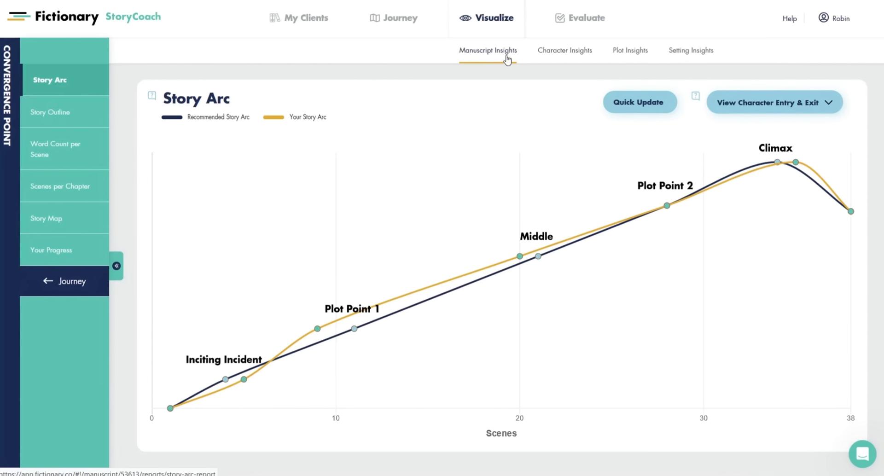
- Open the Journey's Synopsis page and review the Skeleton Synopsis beside the Story Synopsis field
mouse_move(382, 22)
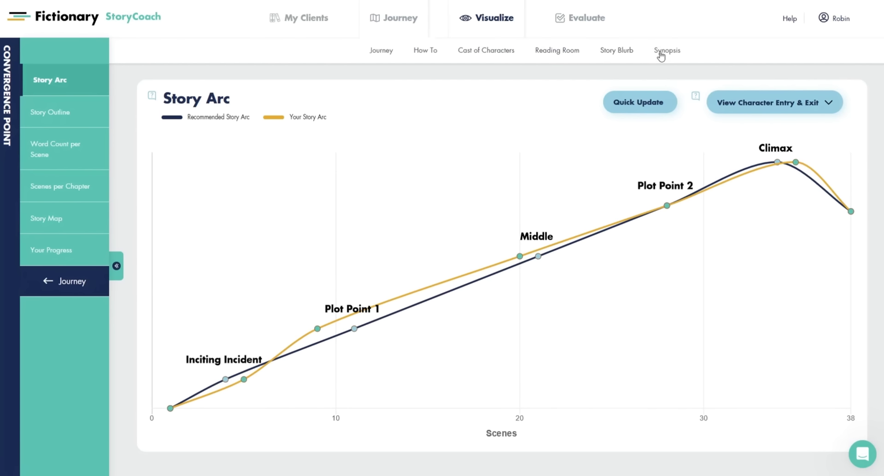
left_click(661, 54)
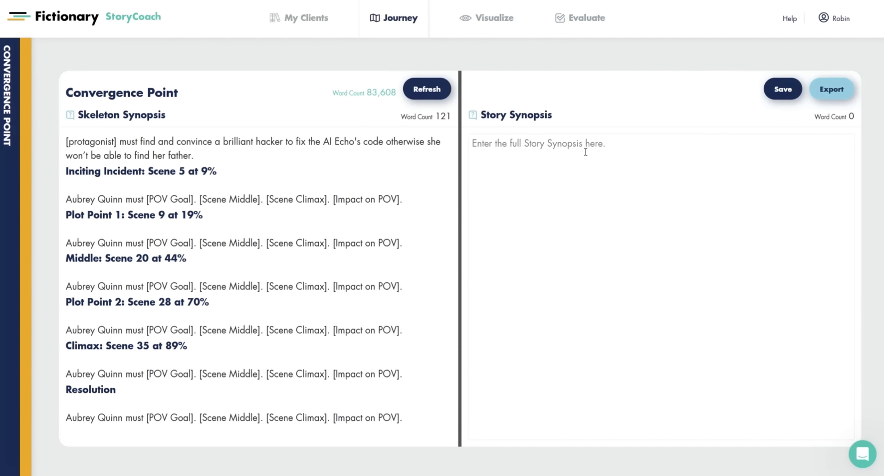
mouse_move(395, 29)
left_click(596, 152)
- Review the My Clients and My Bookshelf project lists, and display the client options for Look the Other Way
left_click(297, 30)
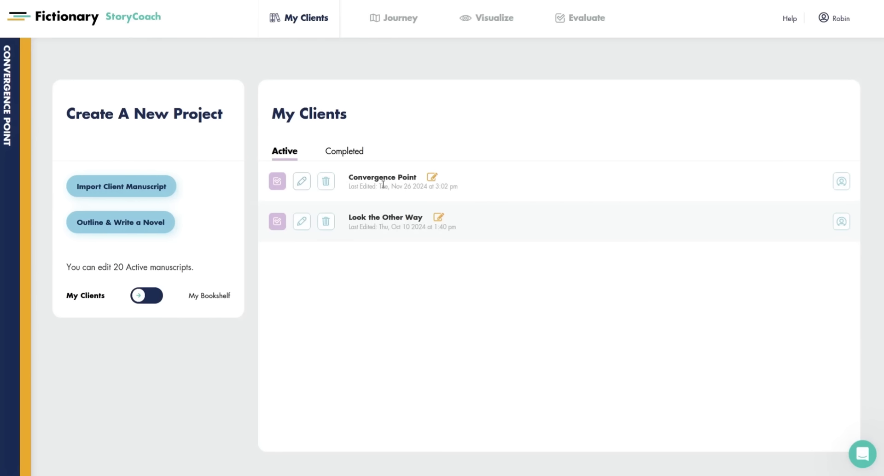
left_click(159, 299)
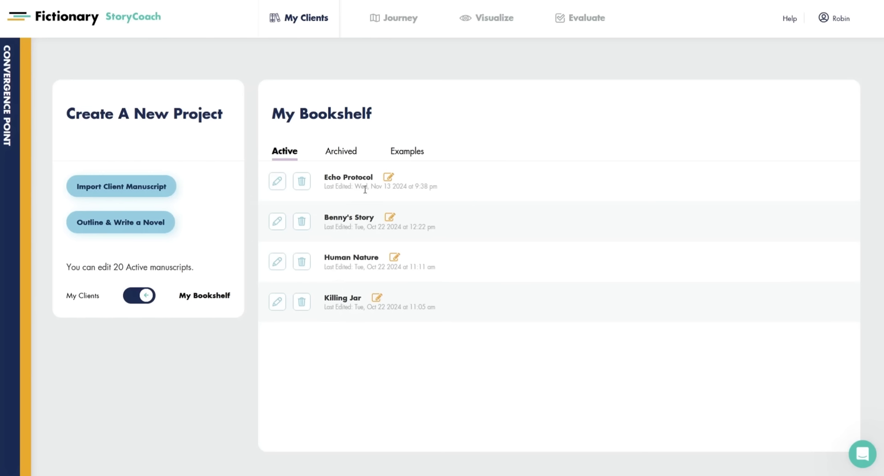
left_click(142, 297)
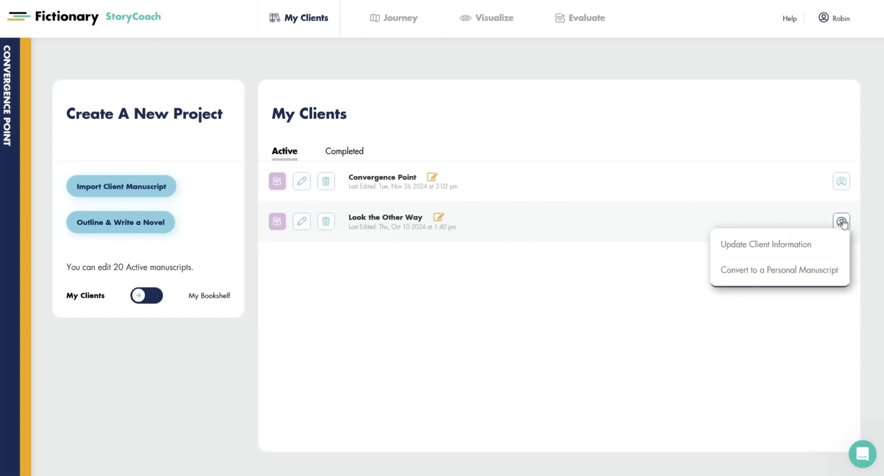
mouse_move(848, 223)
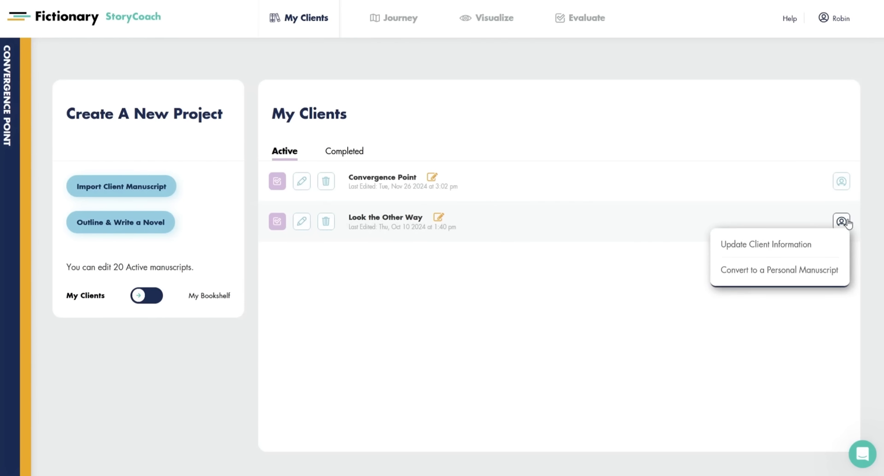